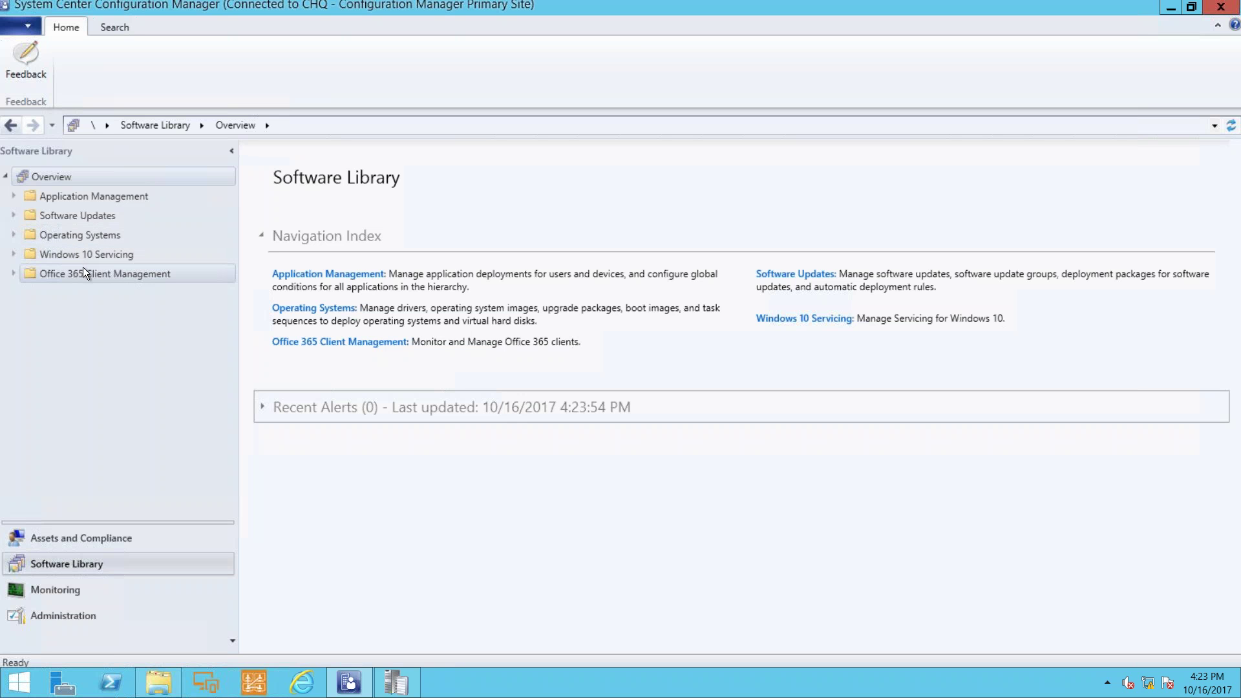
Step: In Administration, open the Updates and Servicing Features list with the Name column widened
{"action": "left_click", "coordinate": [71, 612]}
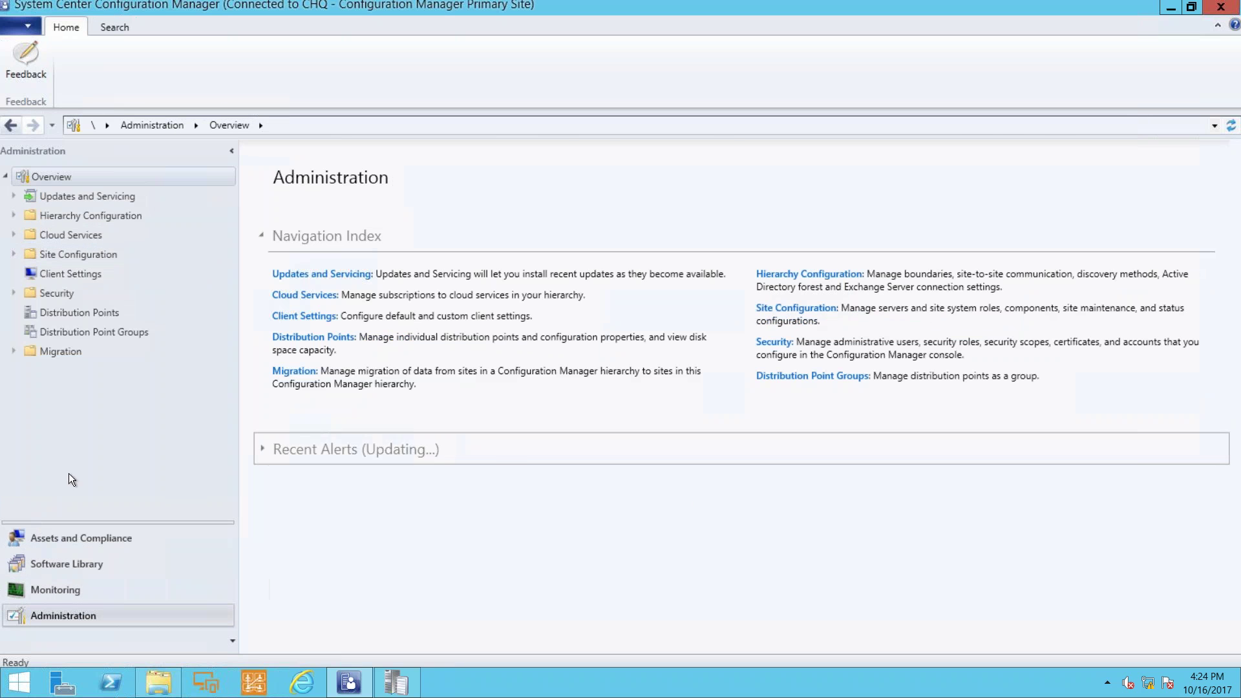
{"action": "left_click", "coordinate": [13, 254]}
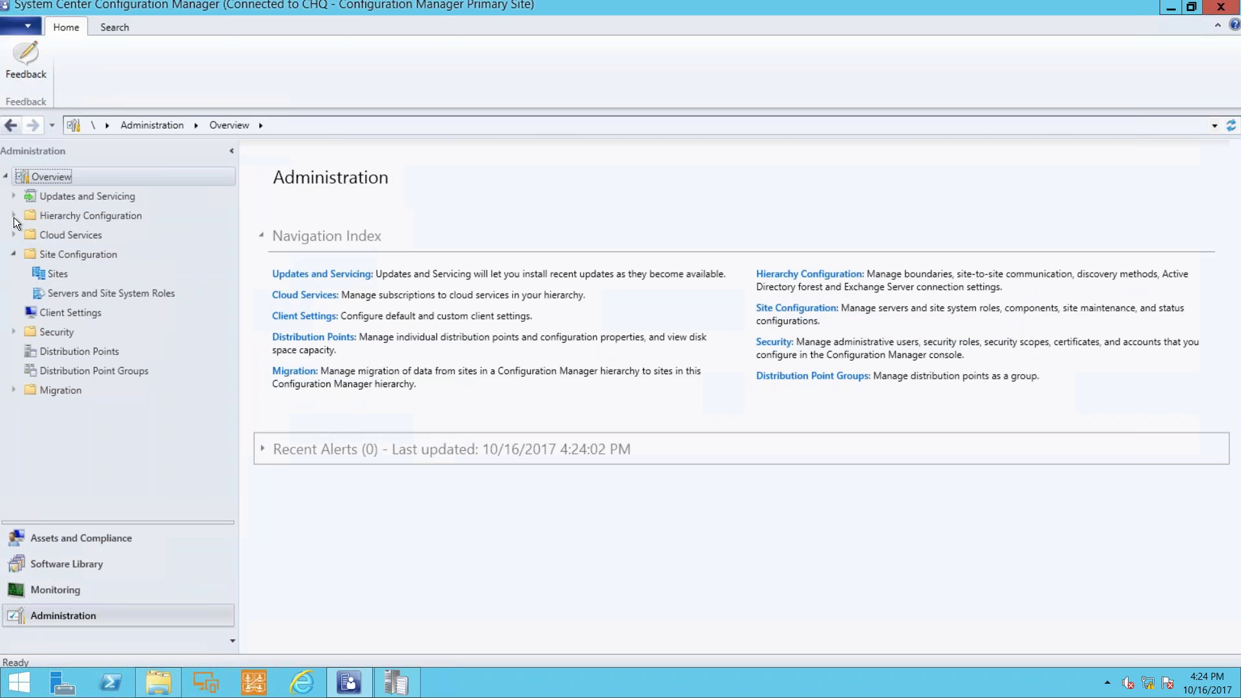
{"action": "left_click", "coordinate": [14, 195]}
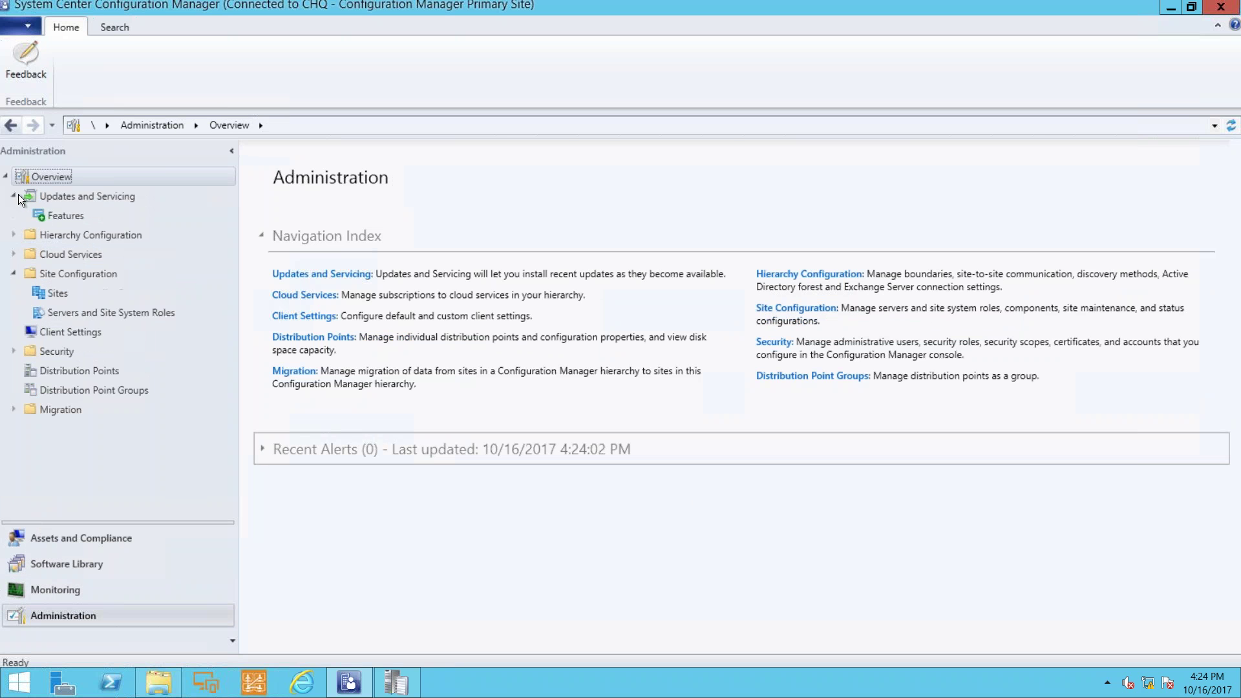
{"action": "left_click", "coordinate": [66, 193]}
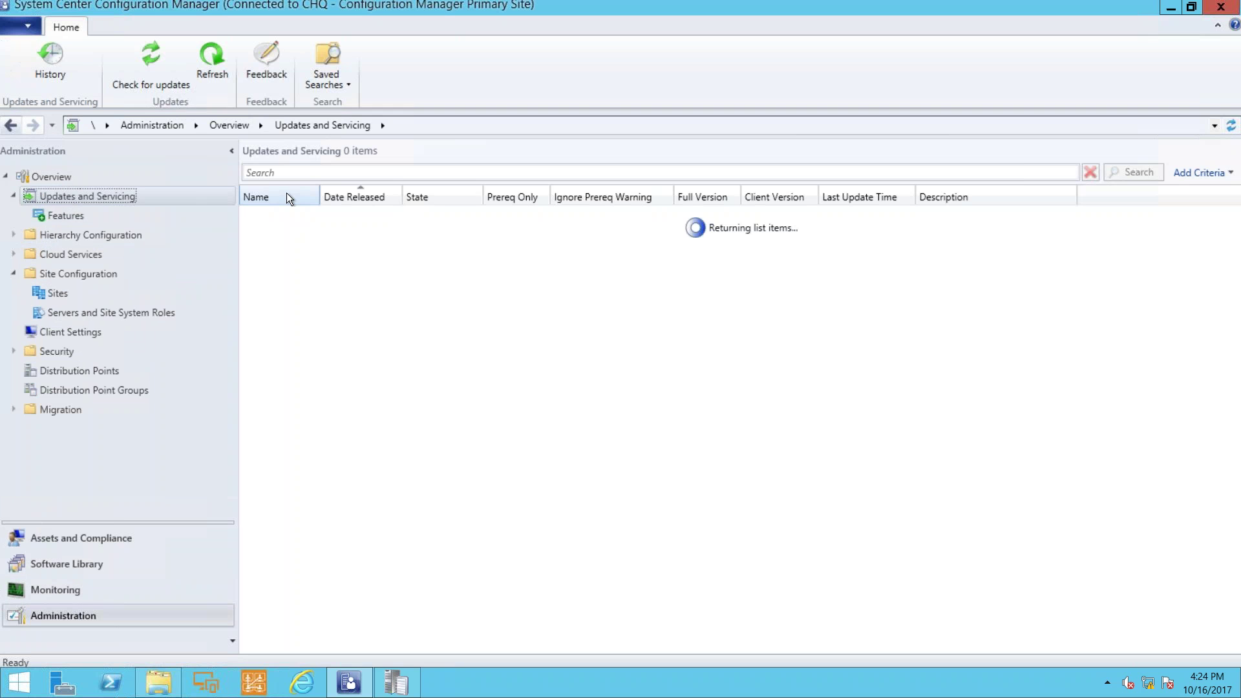
{"action": "double_click", "coordinate": [319, 197]}
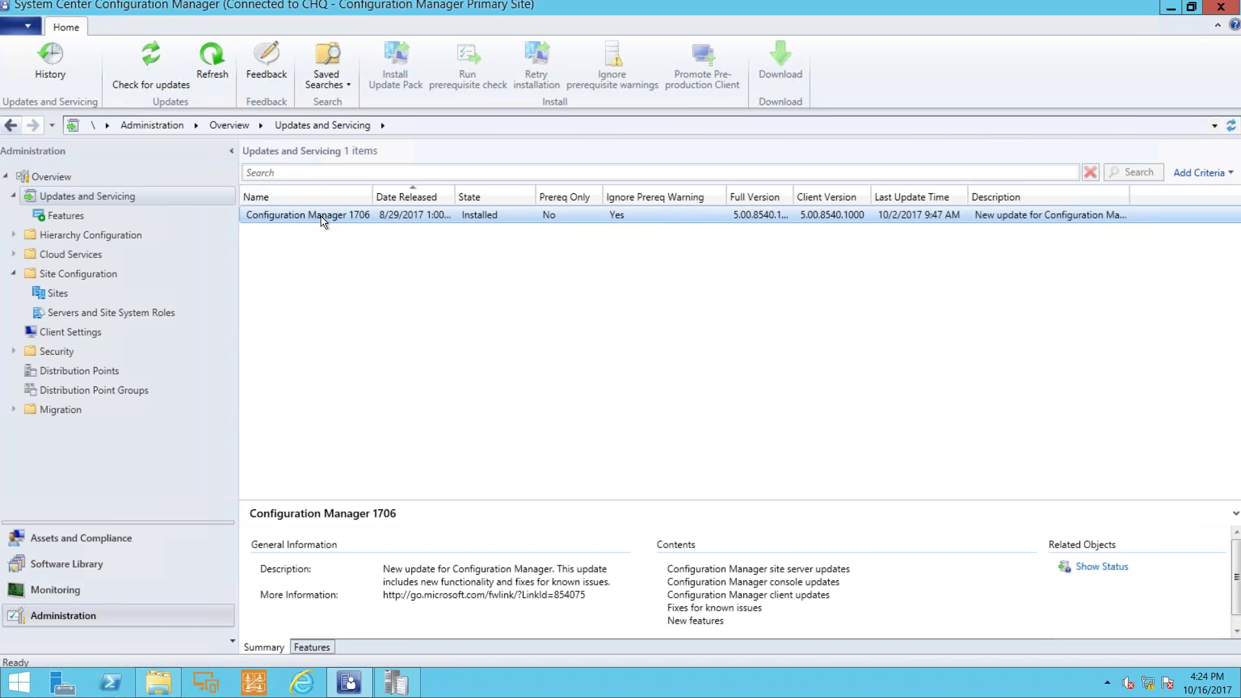
{"action": "left_click", "coordinate": [48, 220]}
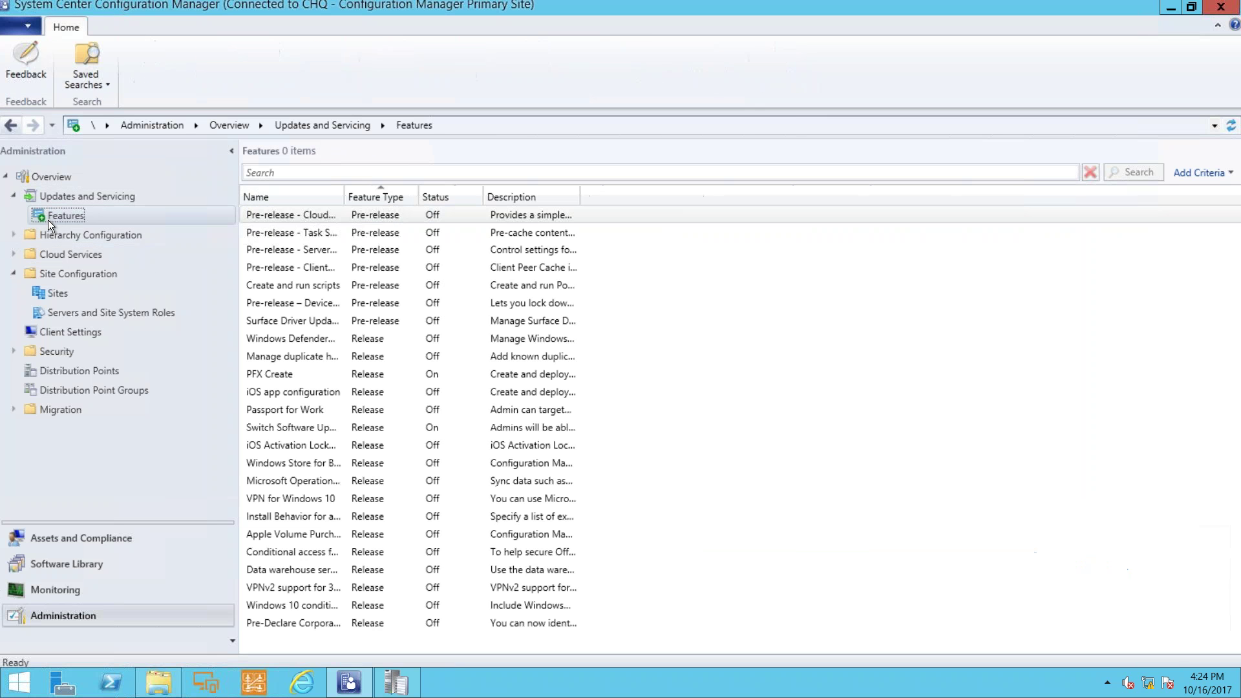
{"action": "double_click", "coordinate": [346, 195]}
Step: Check the actions for Create and run scripts; Turn on is unavailable, so leave it Off
{"action": "left_click", "coordinate": [317, 285]}
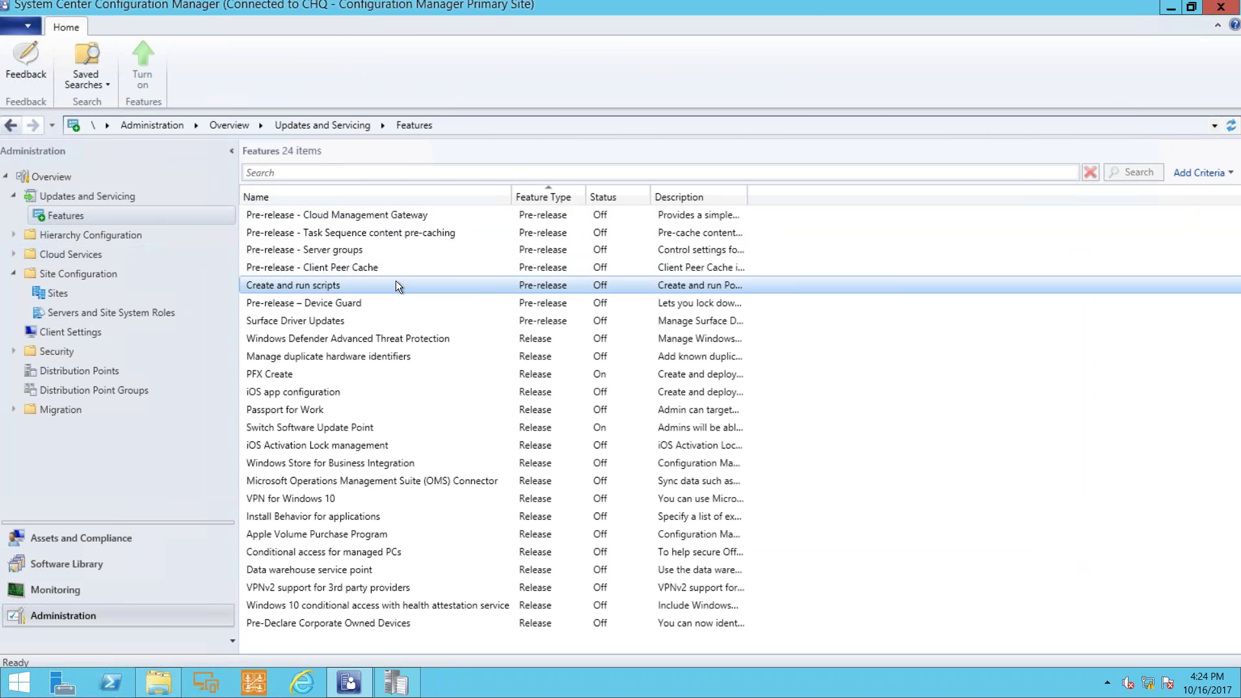
{"action": "right_click", "coordinate": [469, 287]}
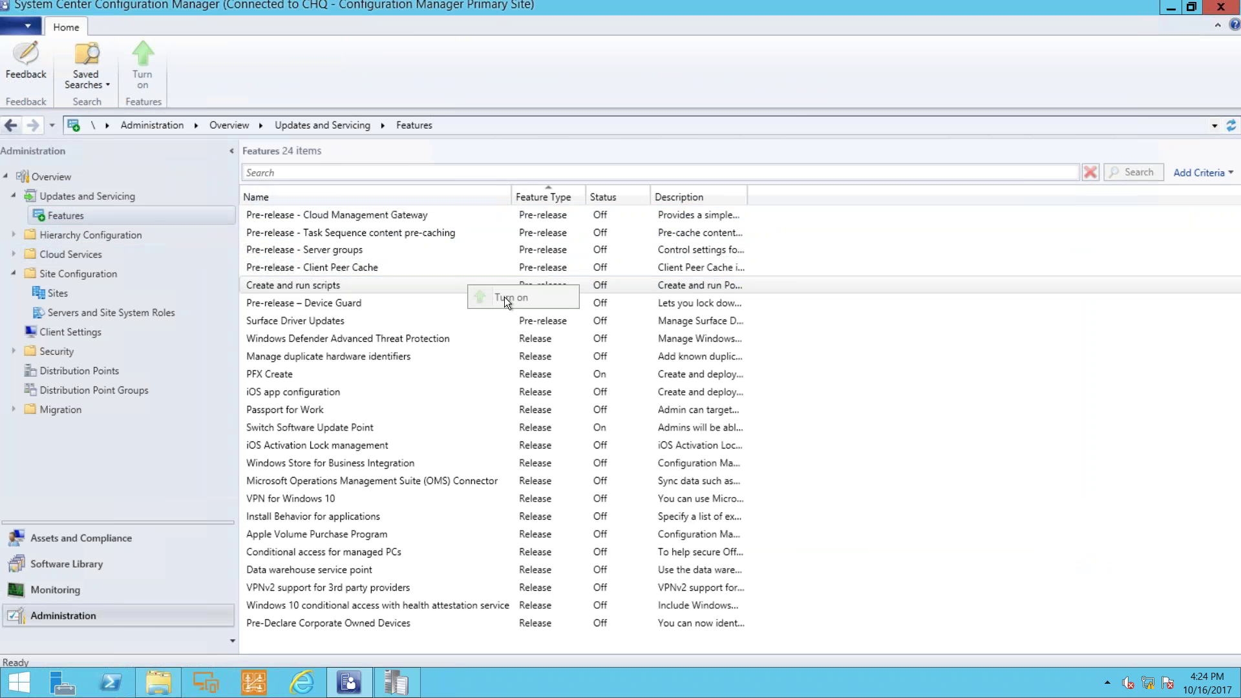
{"action": "left_click", "coordinate": [462, 228]}
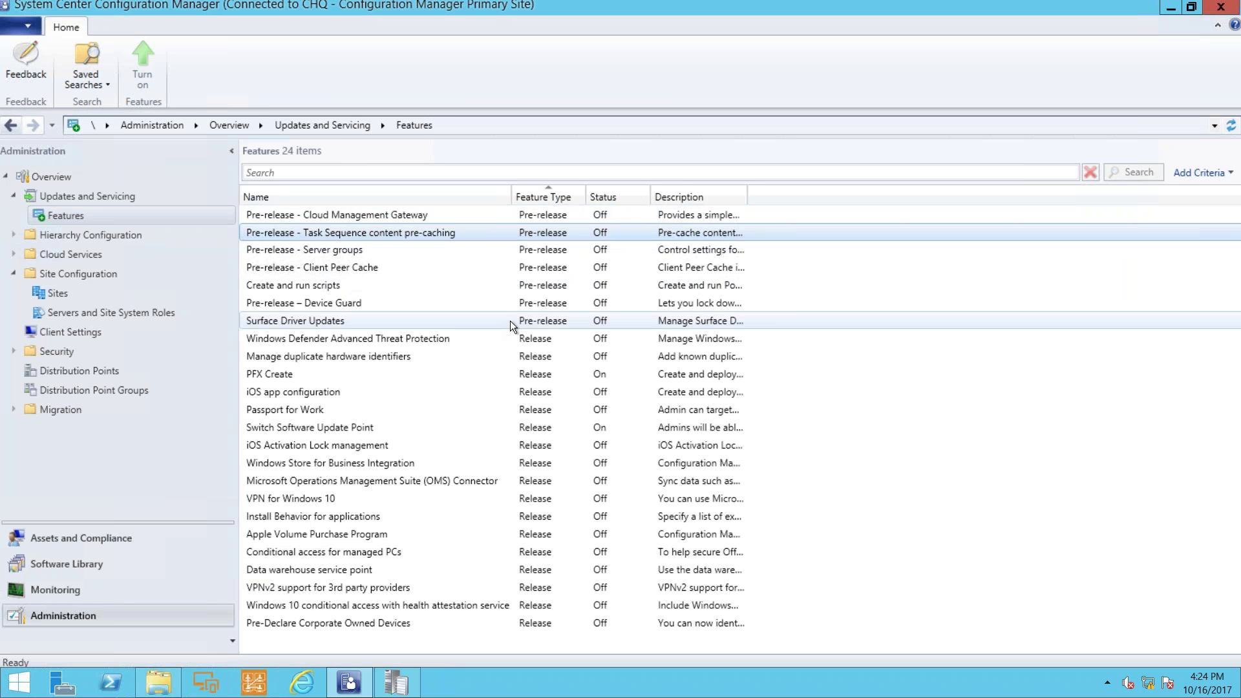
Step: Check 'Consent to use Pre-Release features' in the Sites Hierarchy Settings, then return to Features
{"action": "left_click", "coordinate": [44, 294]}
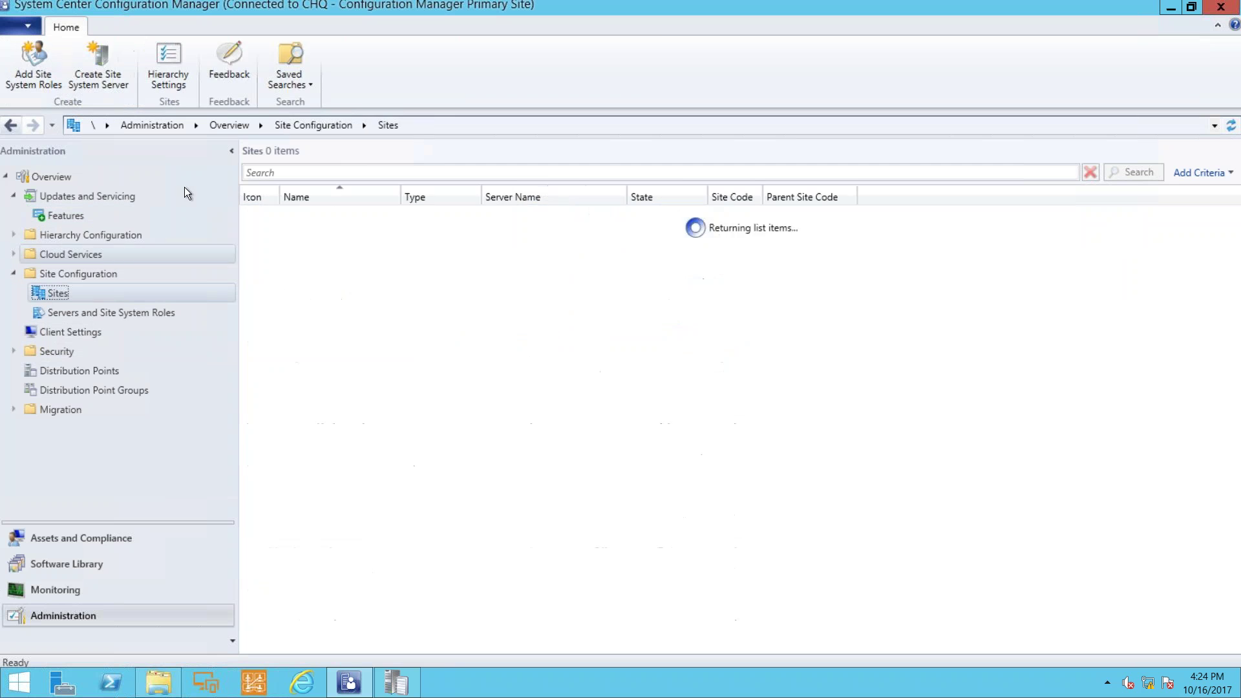
{"action": "left_click", "coordinate": [166, 86]}
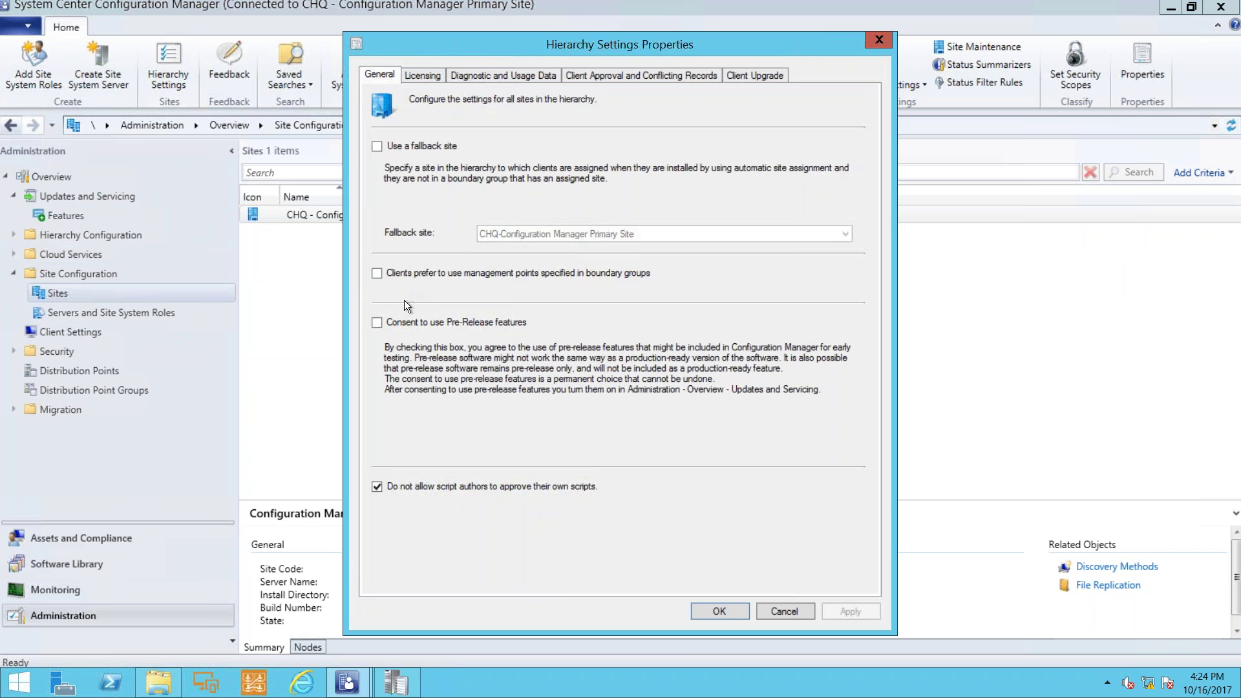
{"action": "left_click", "coordinate": [408, 324]}
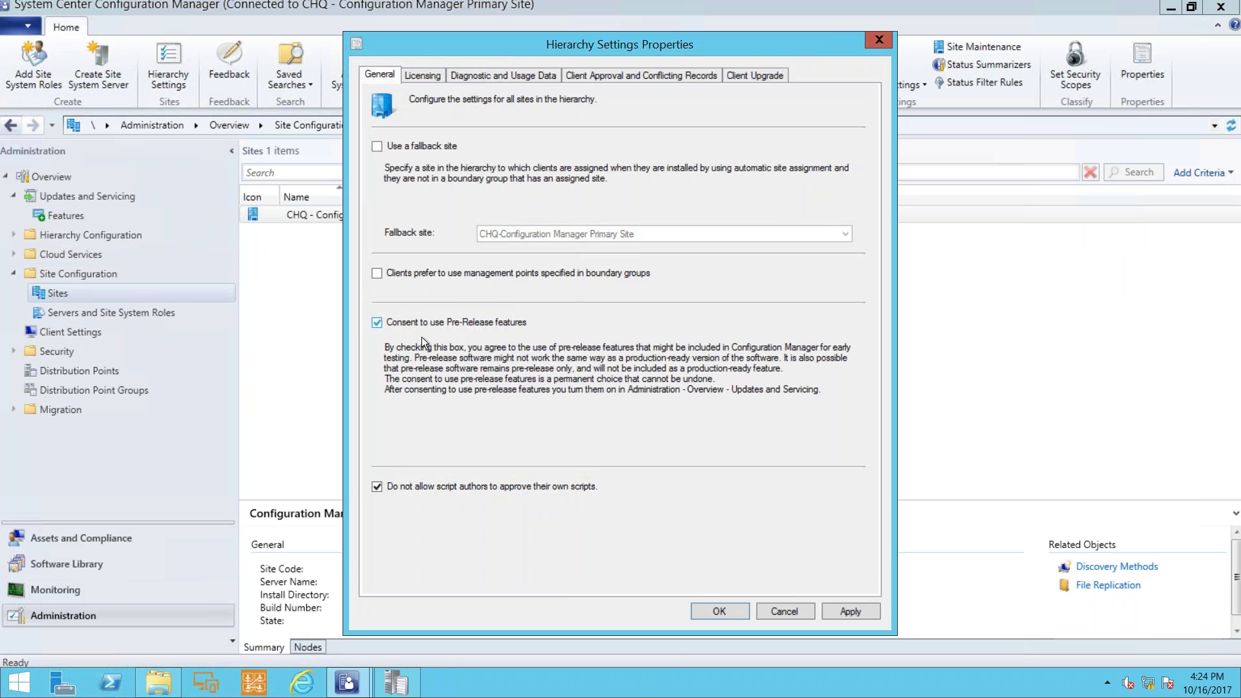
{"action": "left_click", "coordinate": [709, 608]}
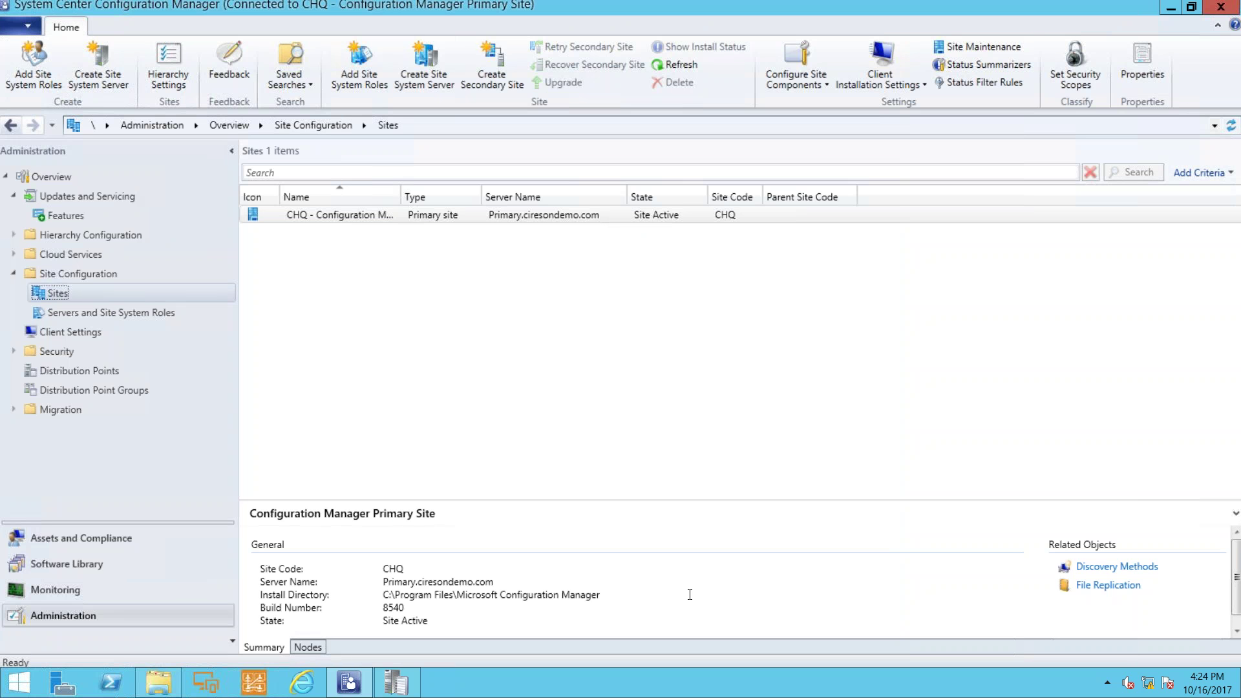
{"action": "left_click", "coordinate": [66, 216]}
Step: Turn on the Create and run scripts feature and confirm with Yes
{"action": "left_click", "coordinate": [327, 289]}
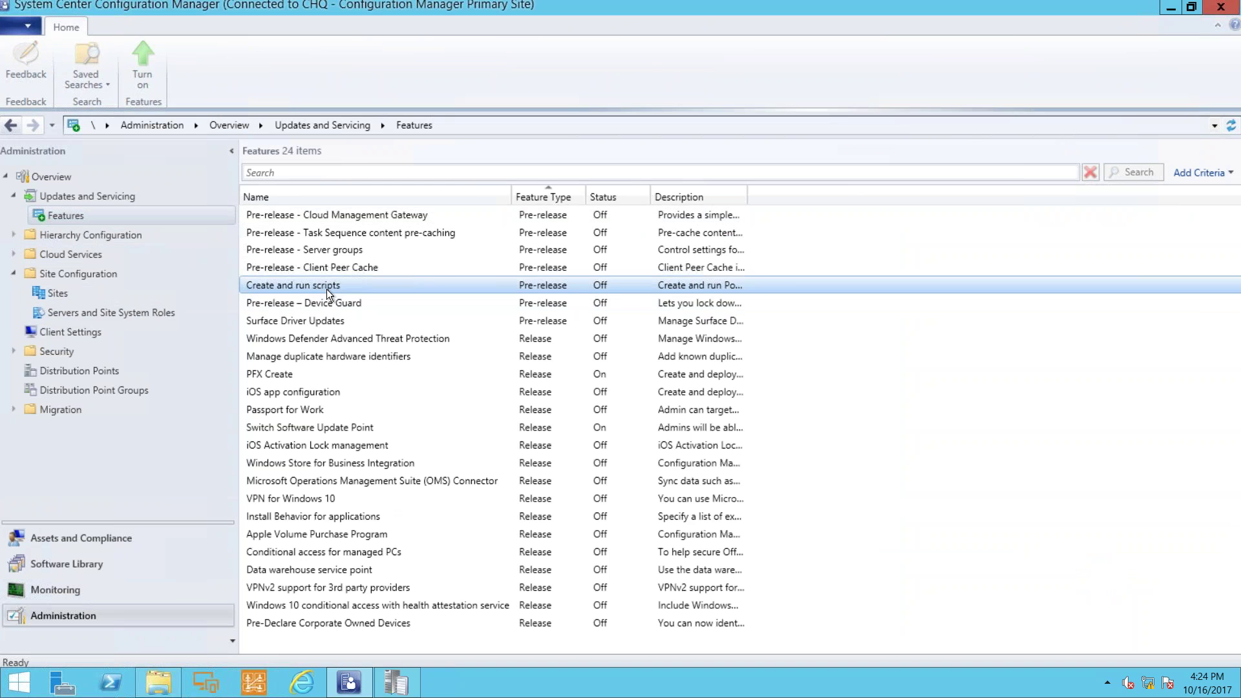
{"action": "right_click", "coordinate": [327, 290]}
{"action": "left_click", "coordinate": [363, 302]}
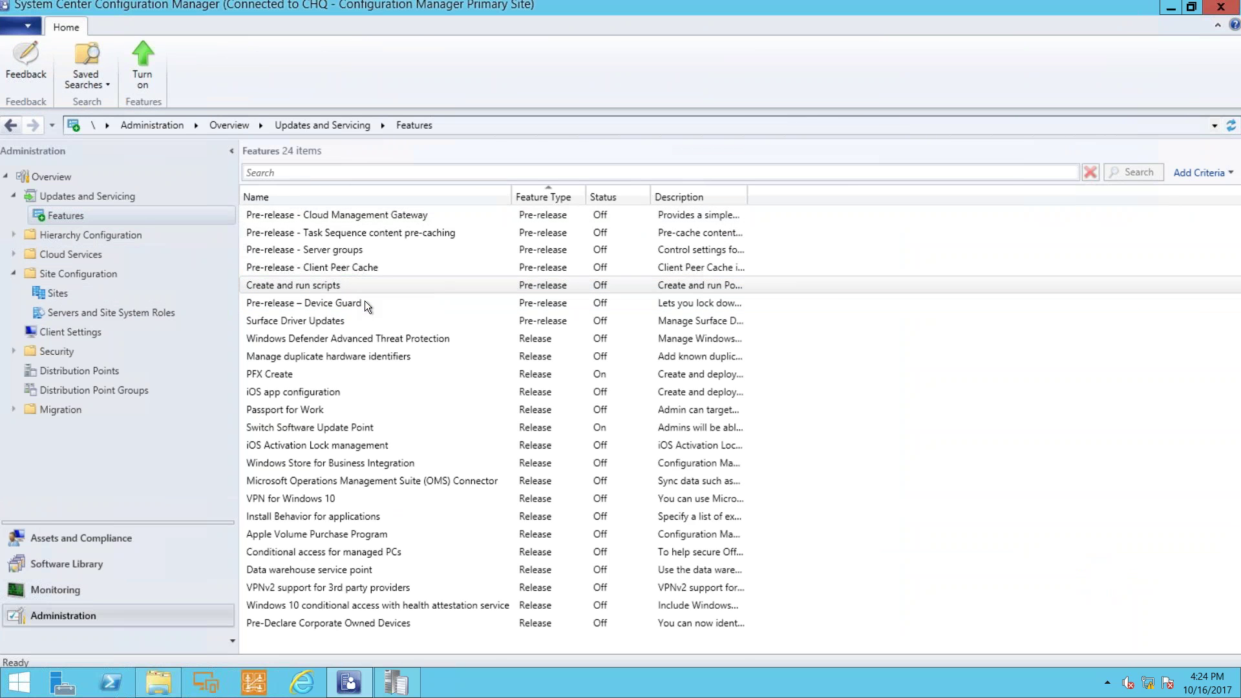
{"action": "left_click", "coordinate": [692, 432]}
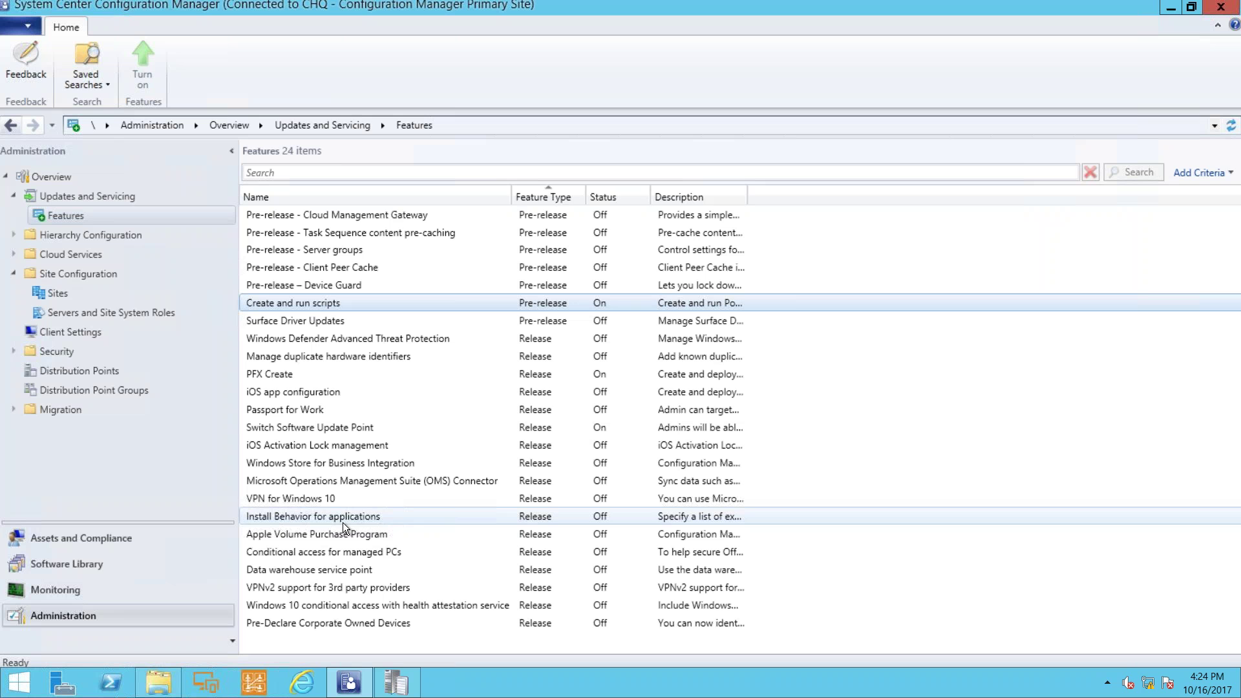
{"action": "left_click", "coordinate": [325, 518]}
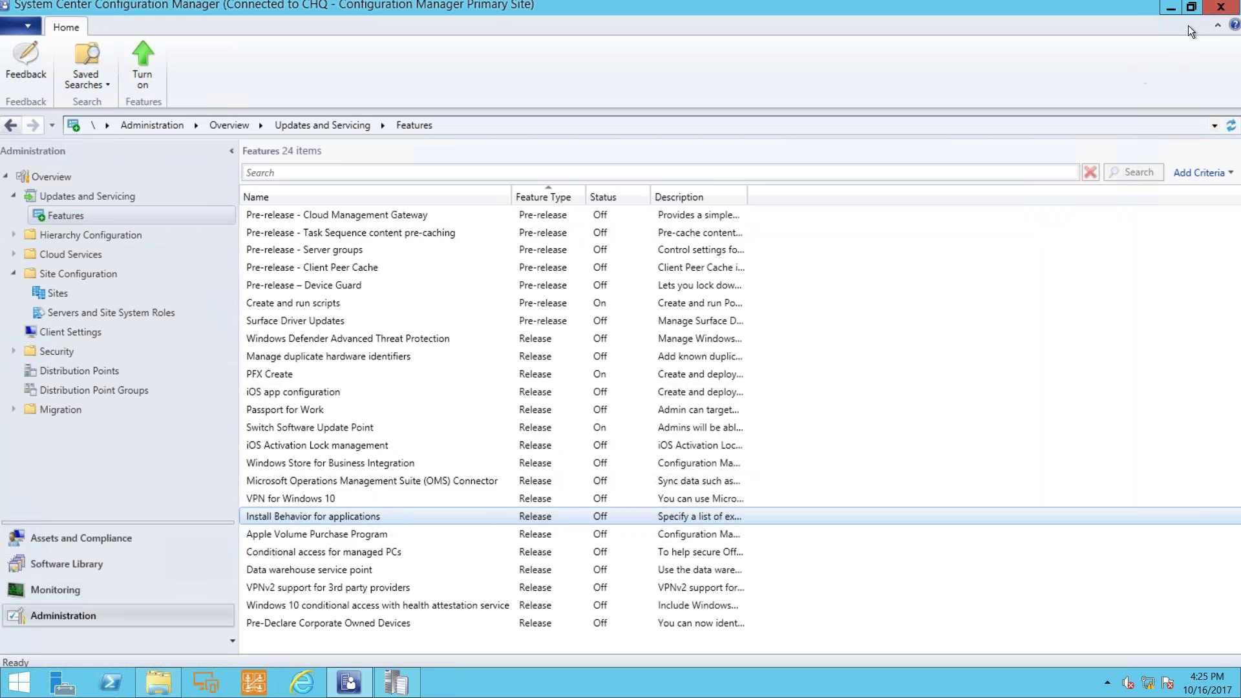
Step: Restart the console and open the new Scripts node under Software Library
{"action": "left_click", "coordinate": [1206, 8]}
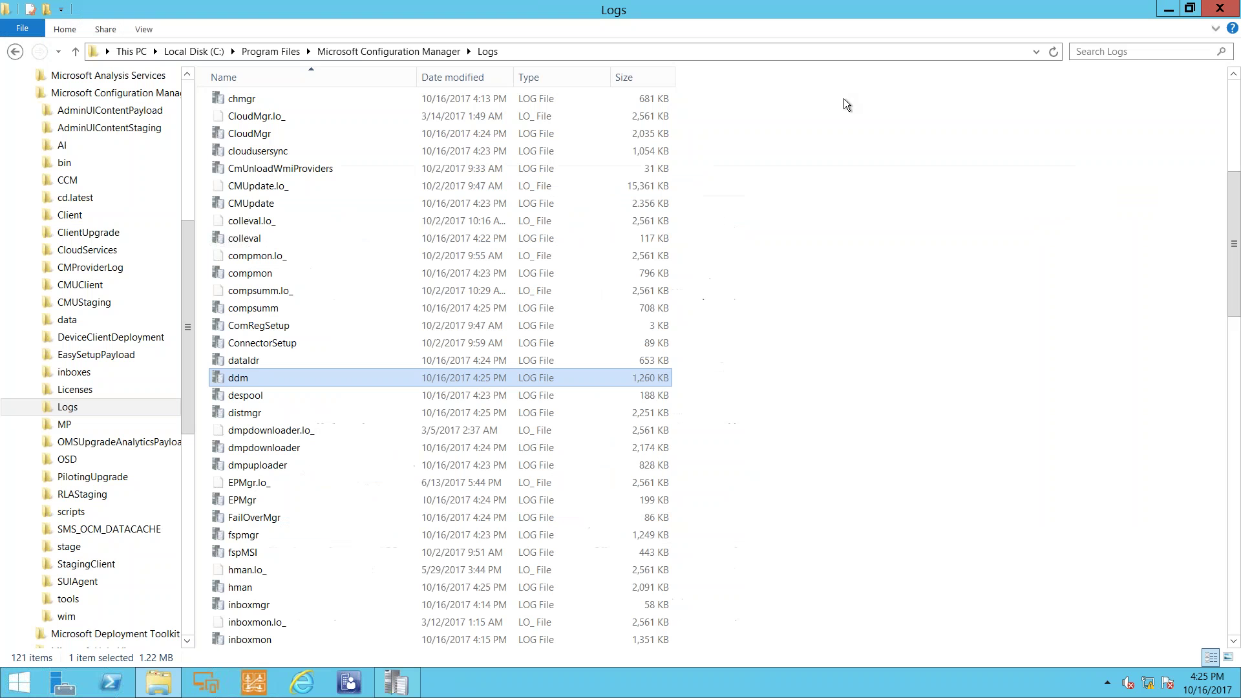
{"action": "left_click", "coordinate": [351, 681]}
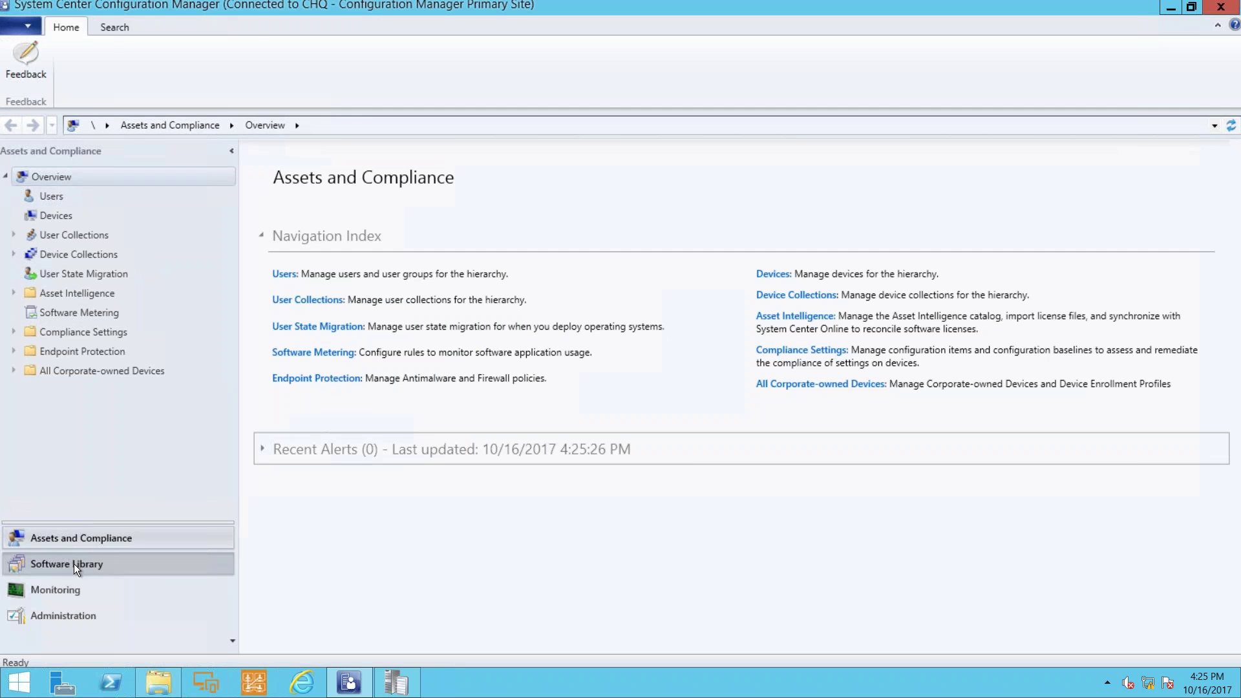
{"action": "left_click", "coordinate": [73, 563]}
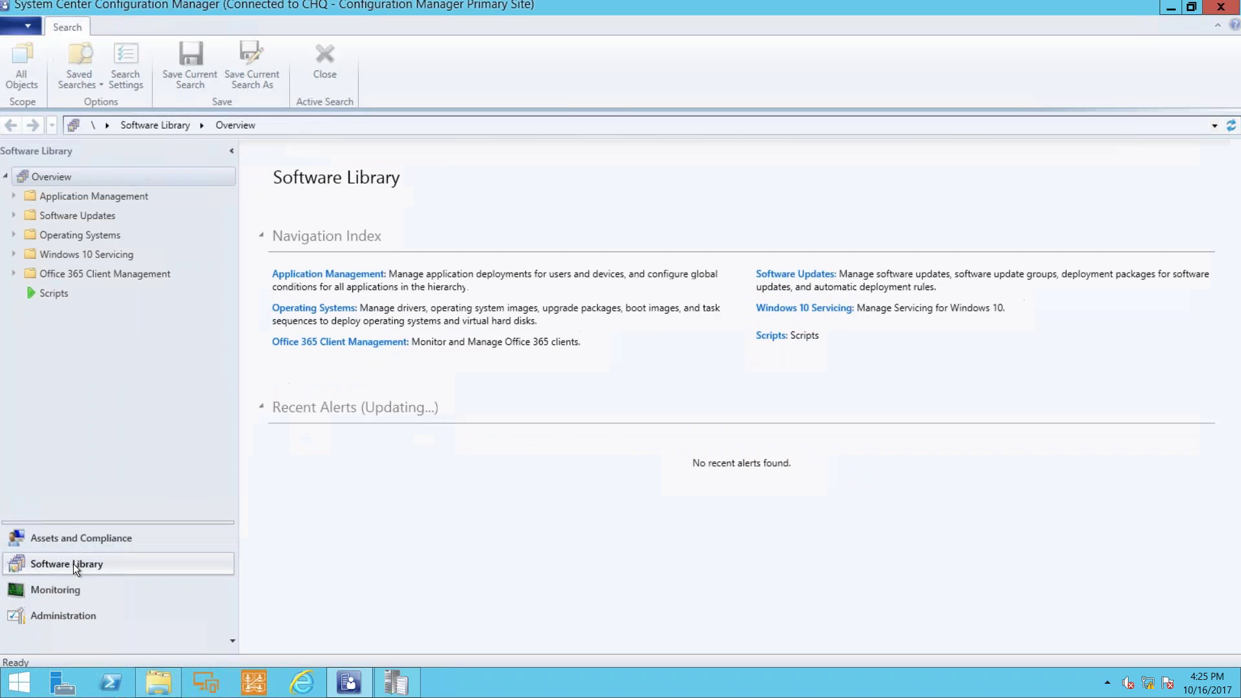
{"action": "left_click", "coordinate": [51, 294]}
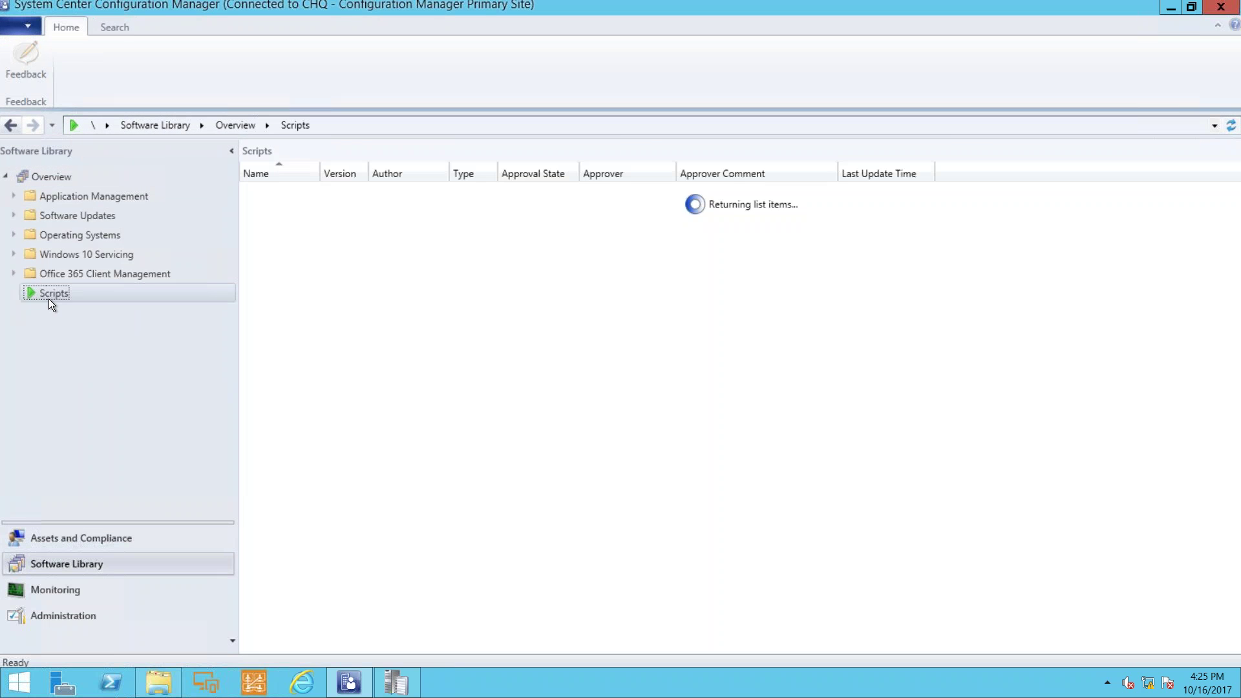
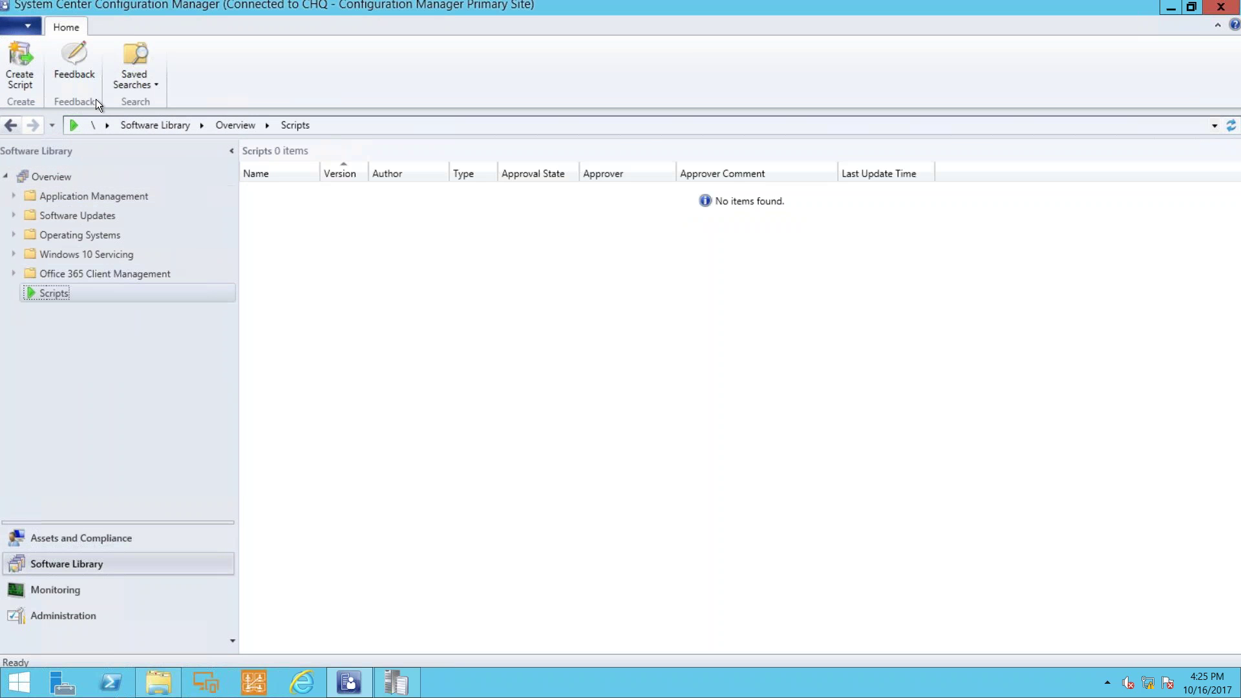
Step: Create the PowerShell script 'Create File' with body: new-item c:\DemoFile.txt -type file
{"action": "left_click", "coordinate": [16, 82]}
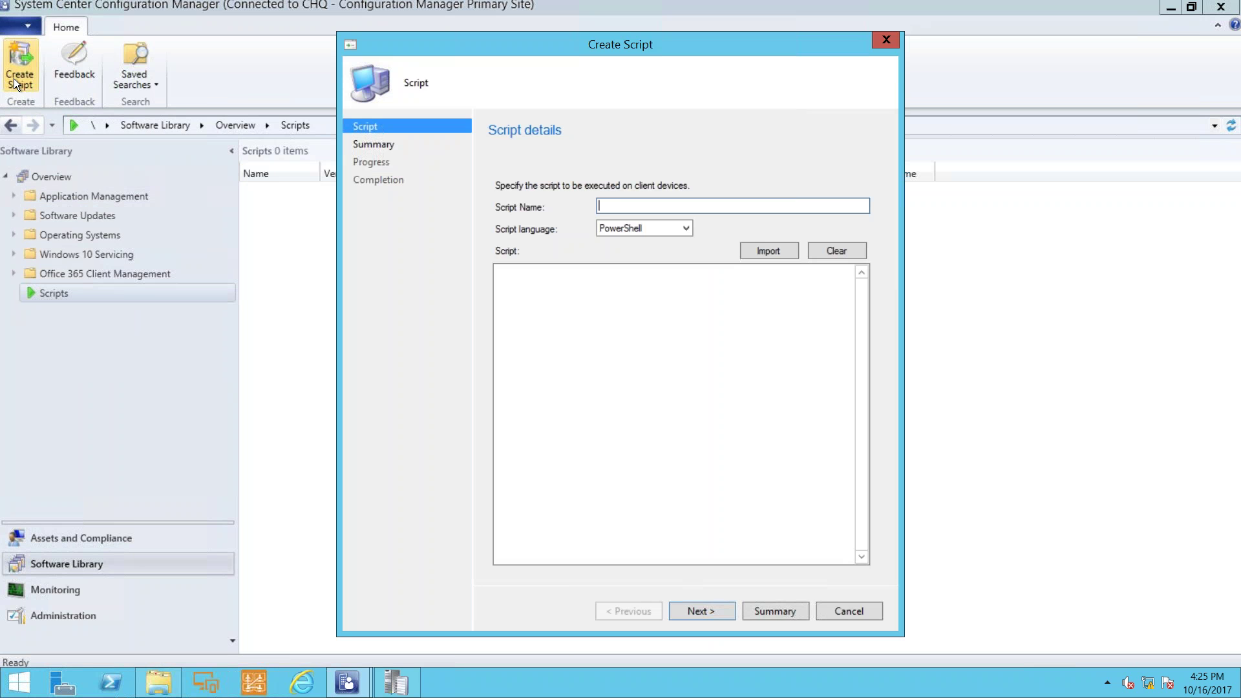
{"action": "type", "text": "Create File"}
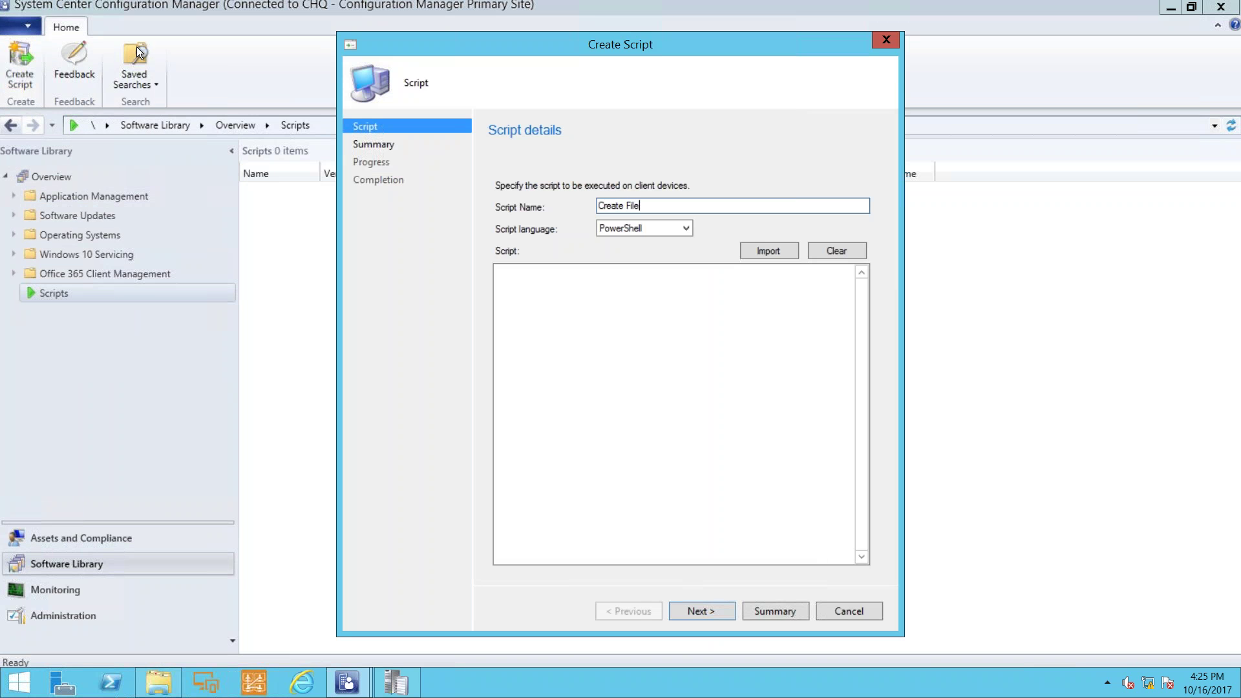
{"action": "left_click", "coordinate": [668, 227]}
{"action": "left_click", "coordinate": [669, 228]}
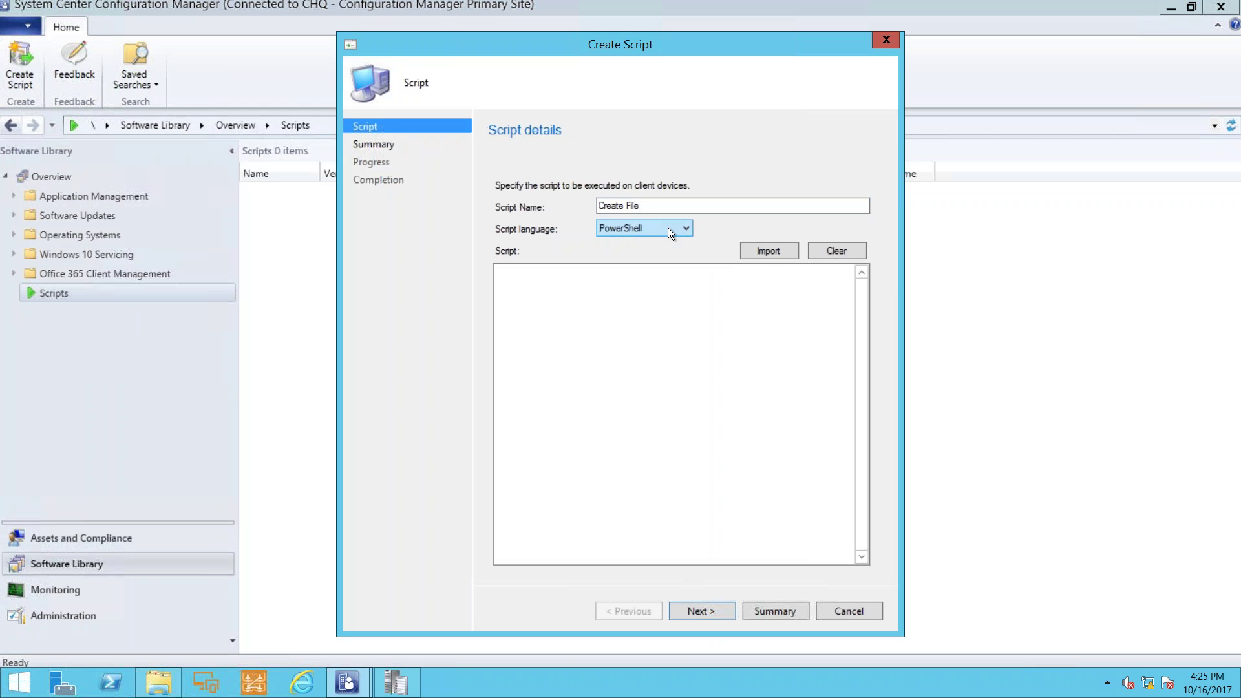
{"action": "left_click", "coordinate": [704, 273]}
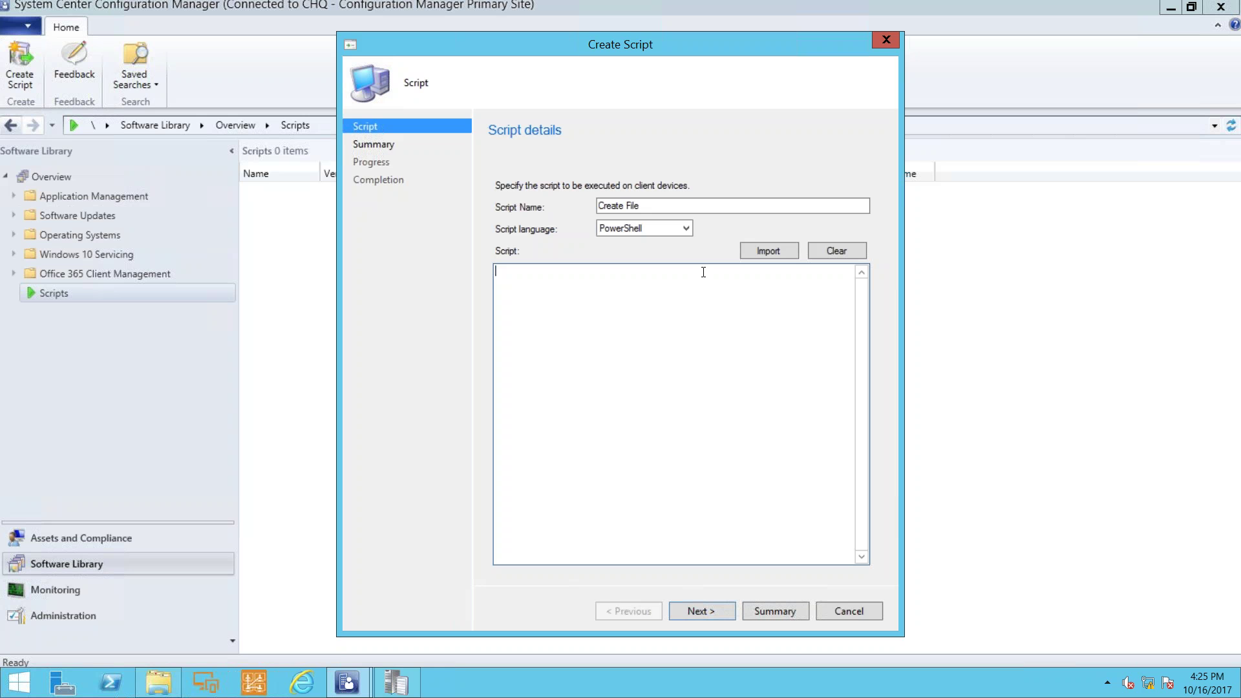
{"action": "type", "text": "new-item c:\\DemoFile.txt -type file"}
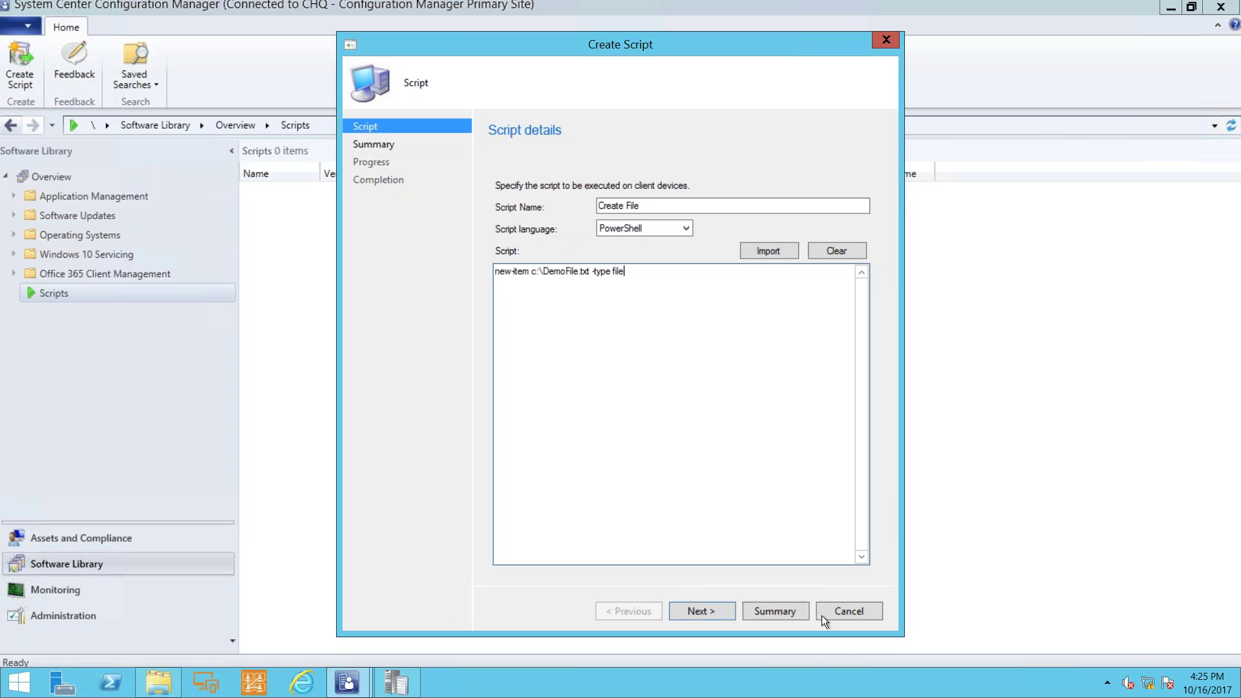
{"action": "left_click", "coordinate": [707, 610]}
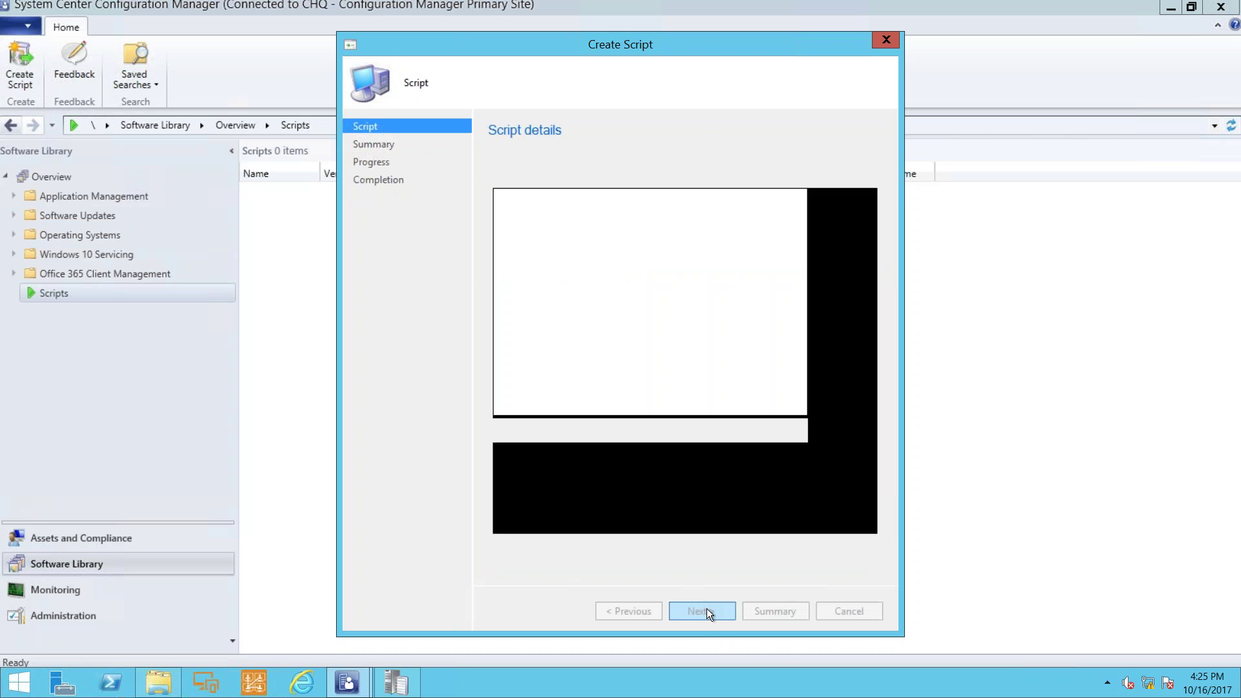
{"action": "left_click", "coordinate": [706, 610]}
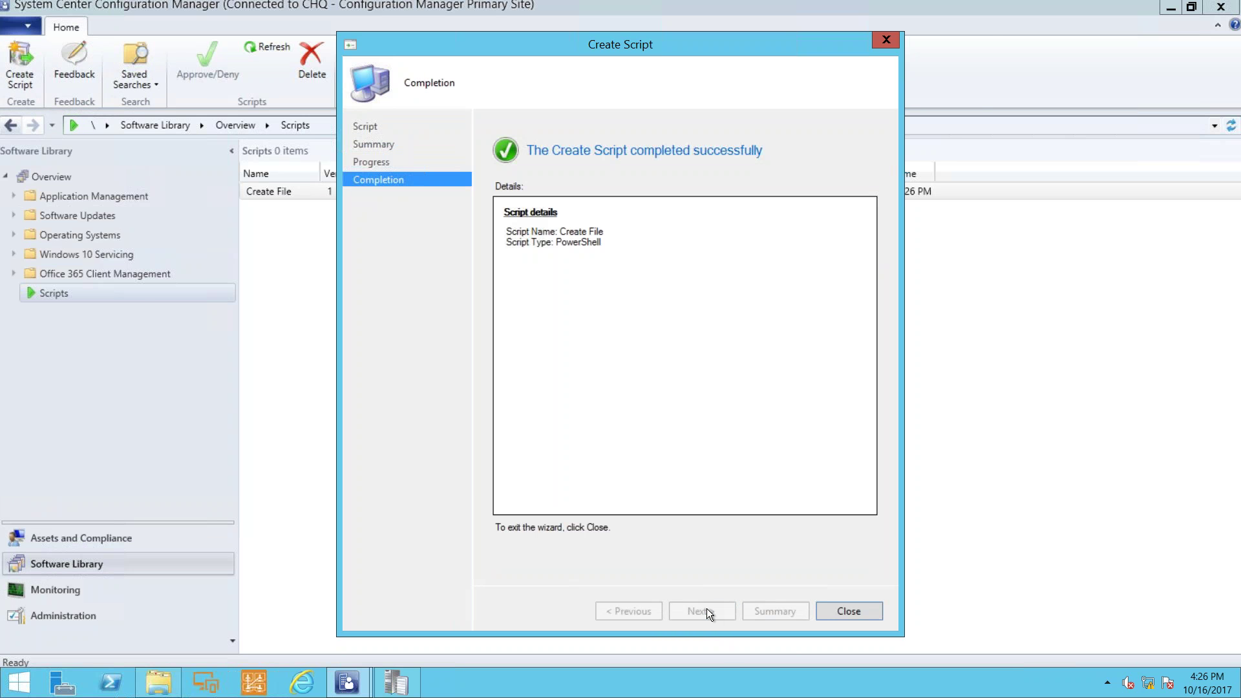
Step: Create a second PowerShell script 'Reboot Client' with body: shutdown /r /t 10 /f
{"action": "left_click", "coordinate": [823, 603]}
{"action": "left_click", "coordinate": [26, 76]}
{"action": "type", "text": "Reboot "}
{"action": "type", "text": "Clinet"}
{"action": "key", "text": "BackSpace"}
{"action": "key", "text": "BackSpace"}
{"action": "key", "text": "BackSpace"}
{"action": "type", "text": "ent"}
{"action": "key", "text": "Tab"}
{"action": "key", "text": "Tab"}
{"action": "key", "text": "Tab"}
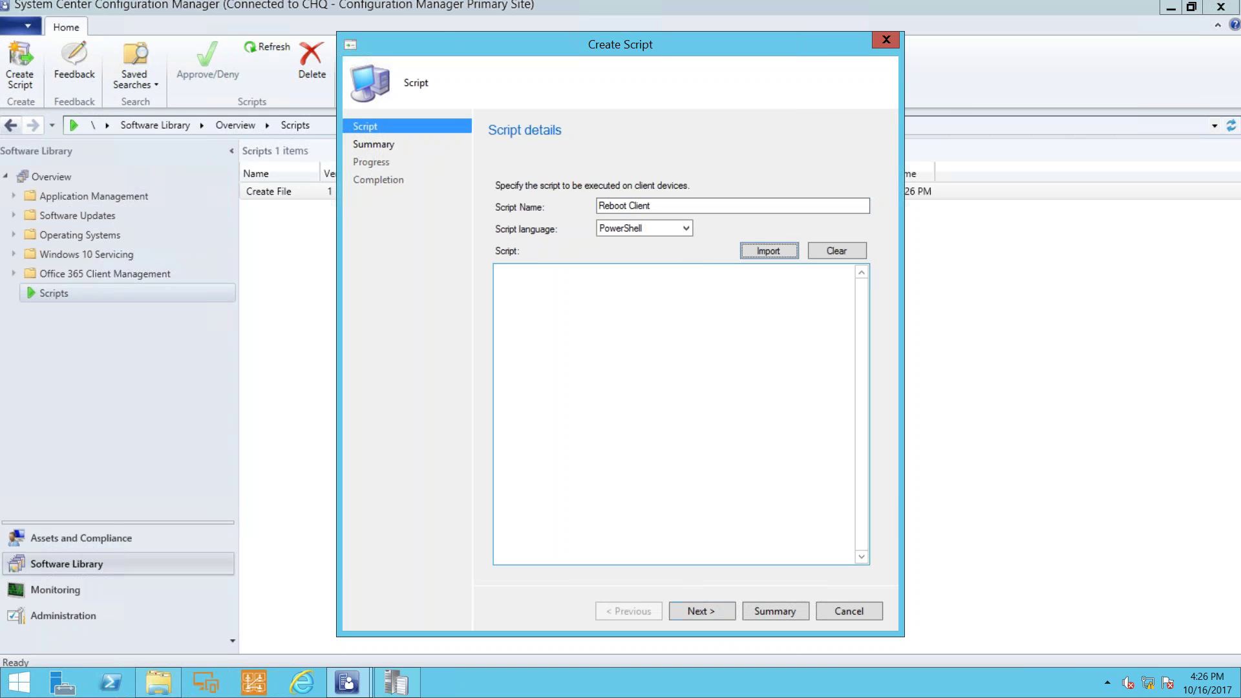
{"action": "key", "text": "Tab"}
{"action": "type", "text": "shutdown /r"}
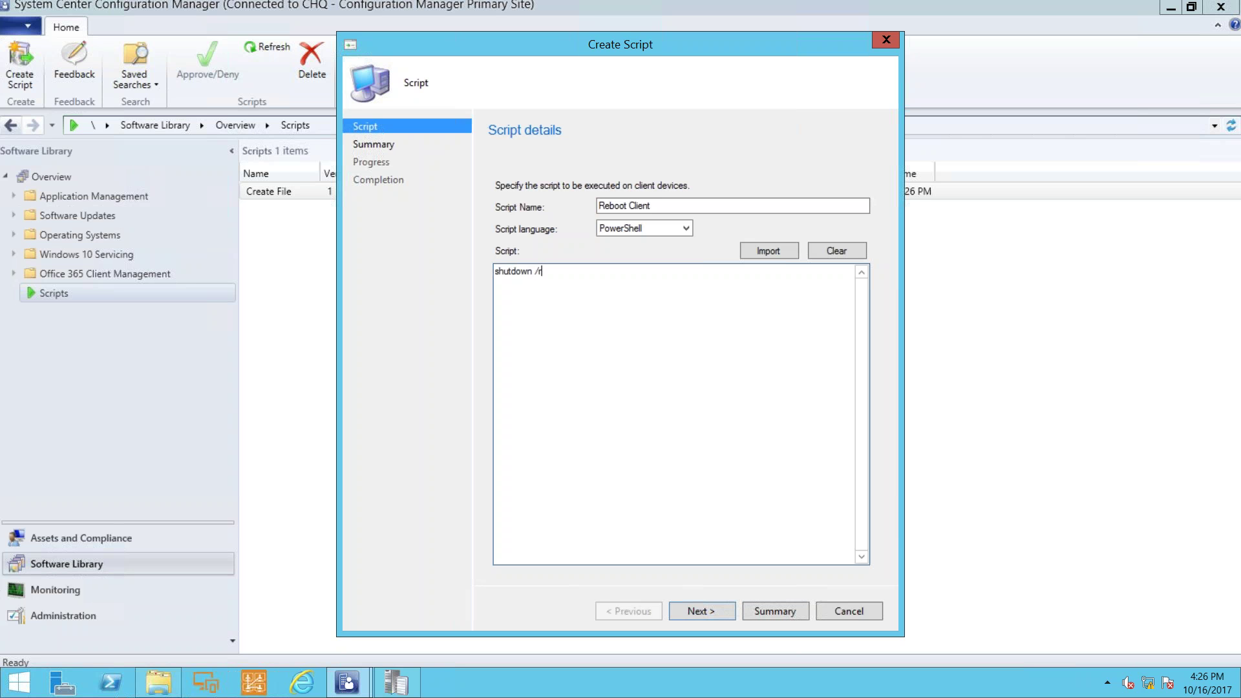
{"action": "type", "text": " /t 10 /f"}
{"action": "left_click", "coordinate": [712, 610]}
{"action": "left_click", "coordinate": [712, 609]}
{"action": "left_click", "coordinate": [835, 615]}
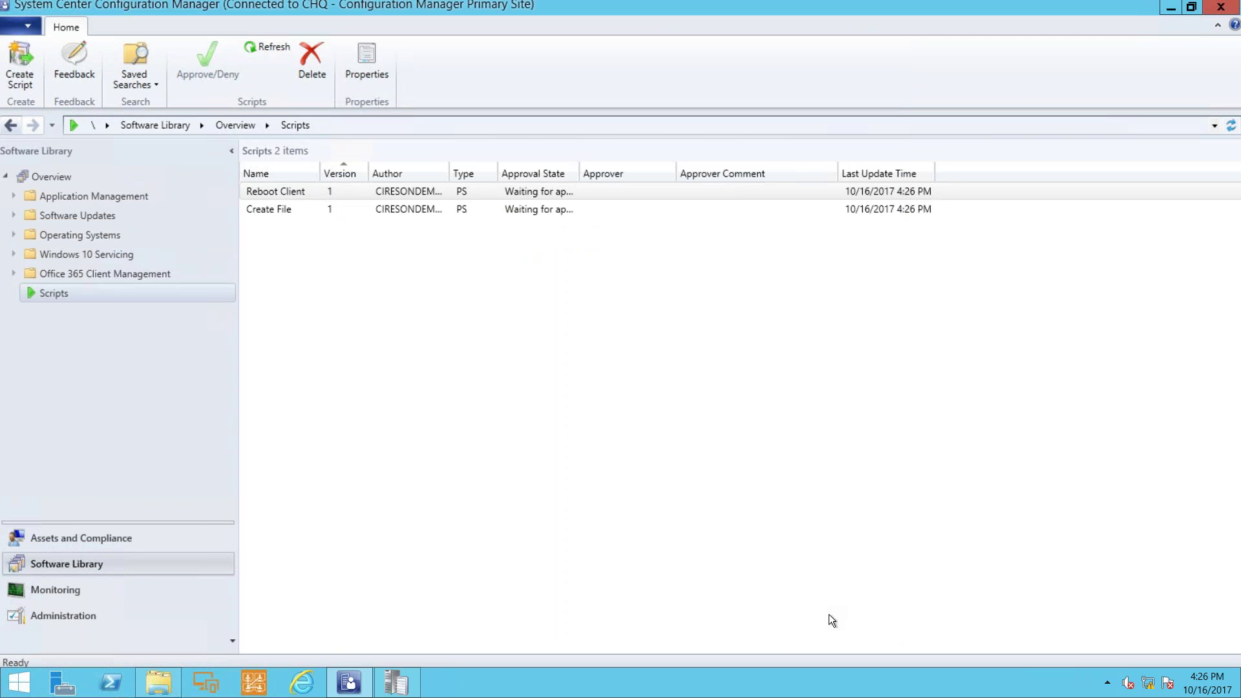
{"action": "left_click", "coordinate": [82, 538]}
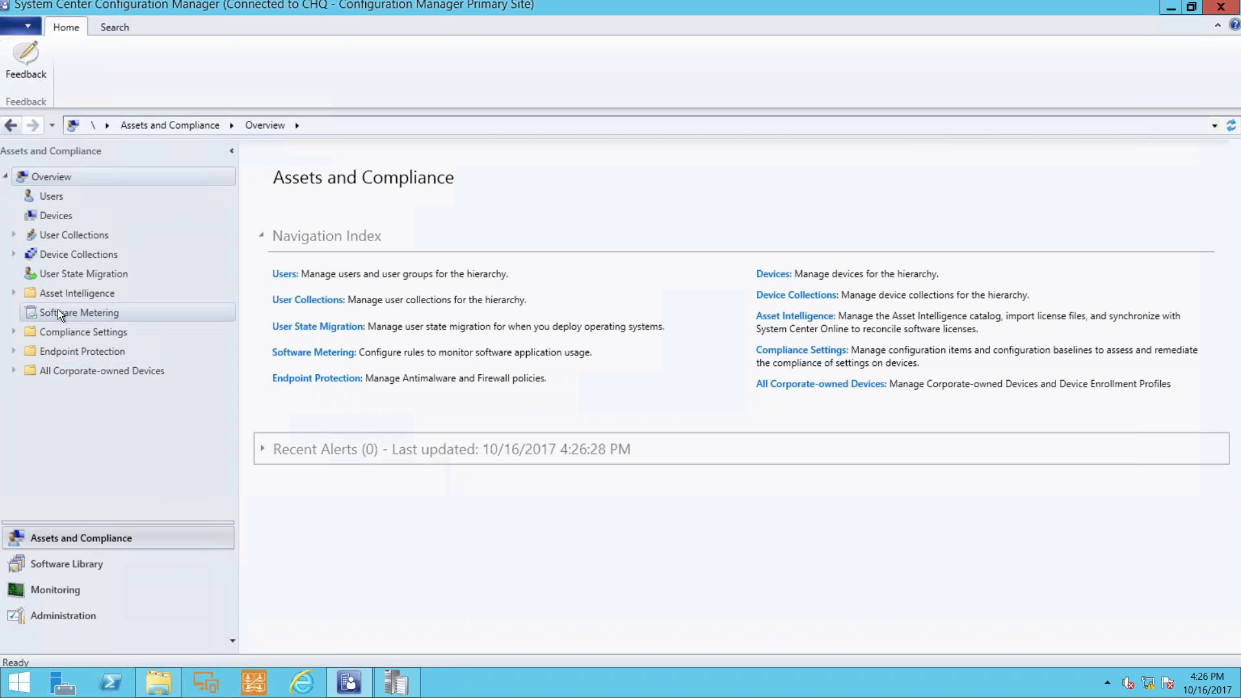
{"action": "left_click", "coordinate": [45, 253]}
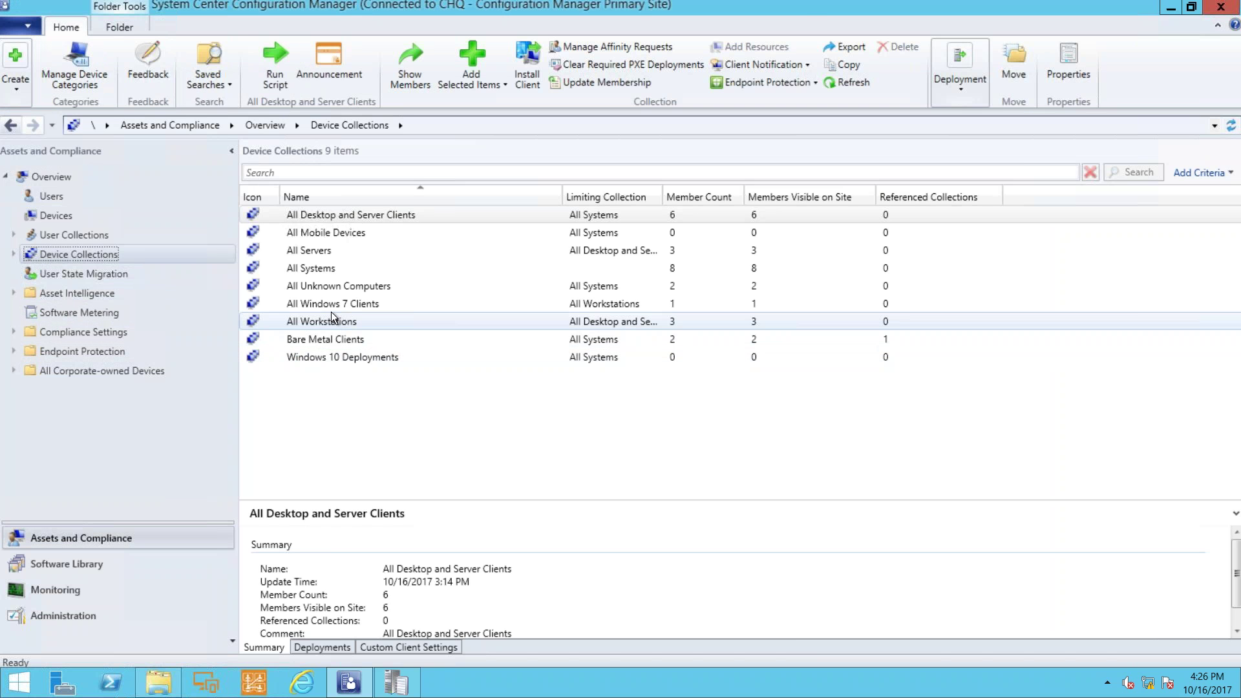
{"action": "left_click", "coordinate": [329, 304]}
{"action": "right_click", "coordinate": [329, 305]}
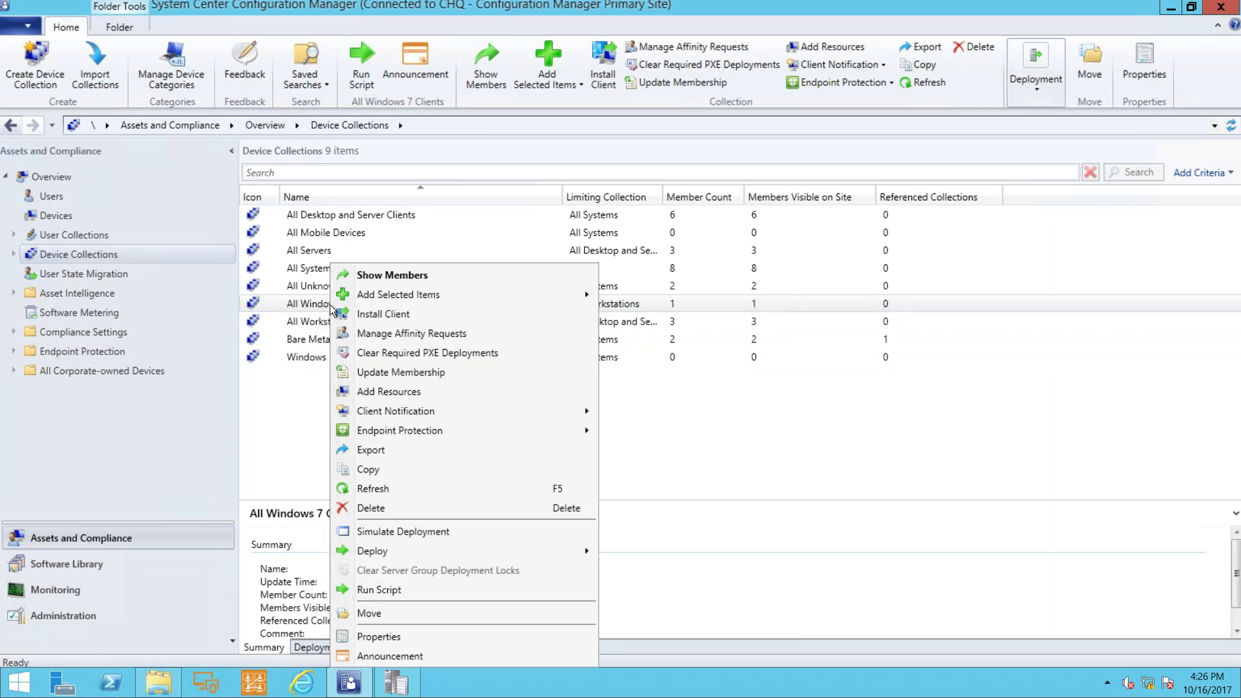
{"action": "left_click", "coordinate": [401, 587]}
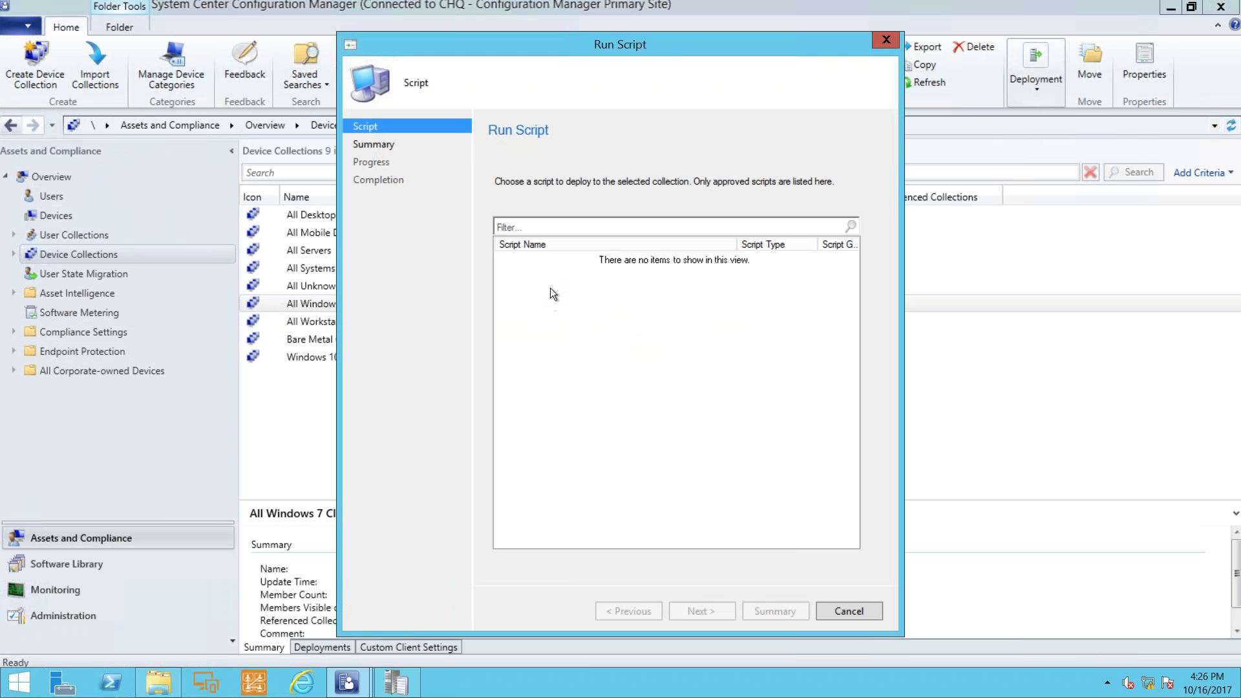
{"action": "left_click", "coordinate": [842, 609]}
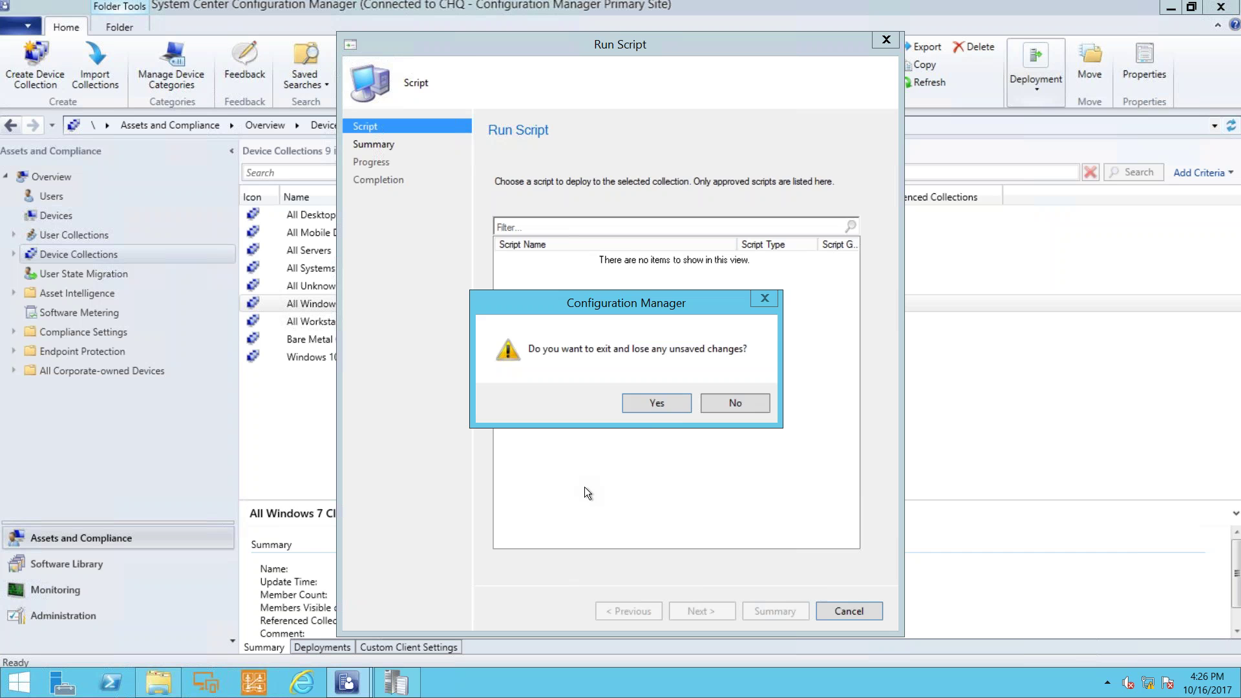
{"action": "left_click", "coordinate": [650, 402]}
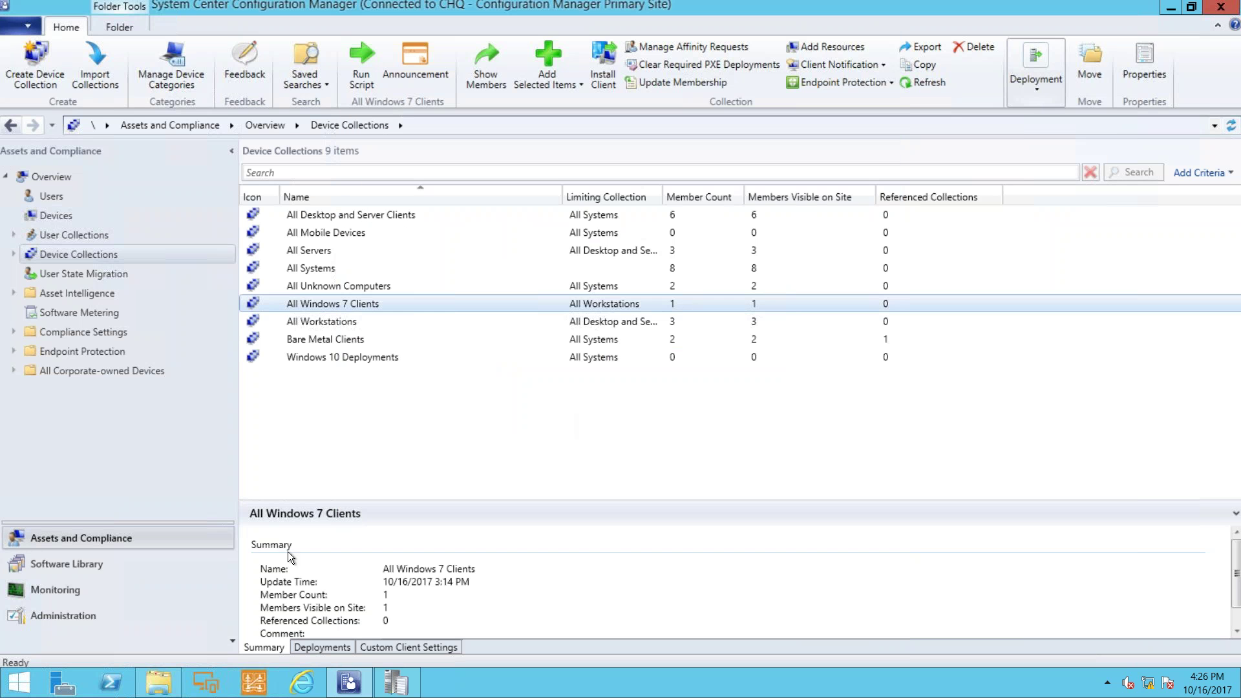
{"action": "left_click", "coordinate": [111, 562]}
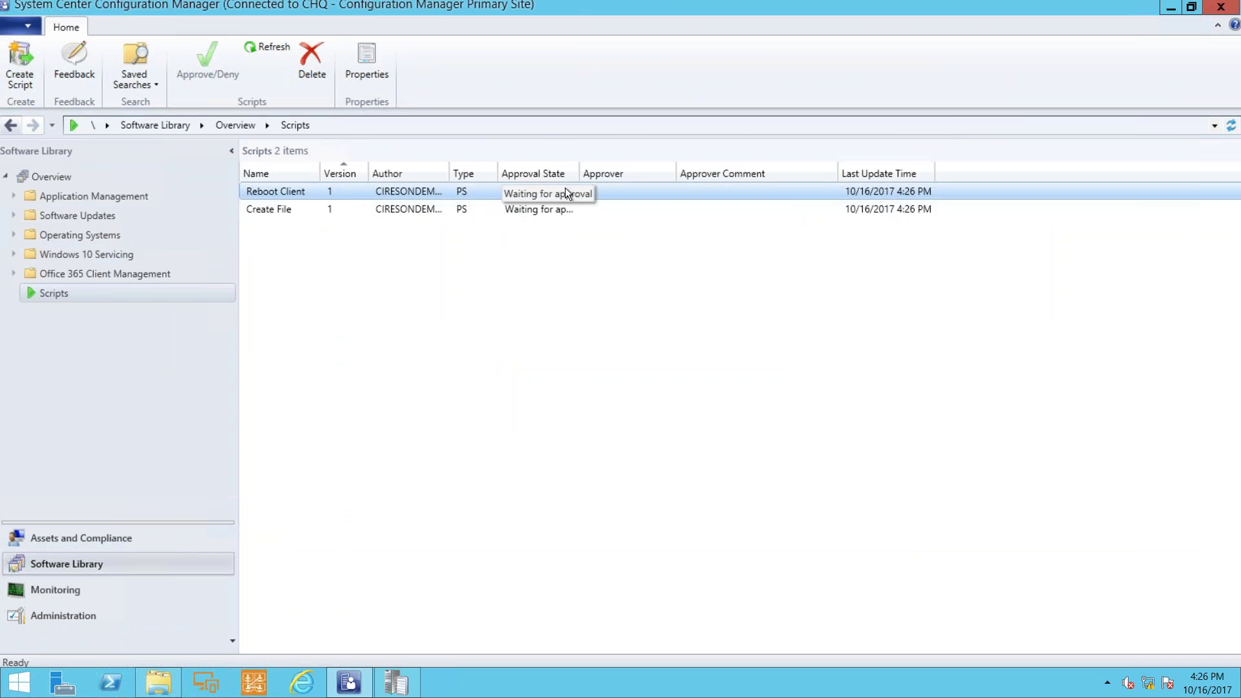
Step: Widen the Approval State column and confirm Reboot Client cannot yet be approved
{"action": "double_click", "coordinate": [579, 173]}
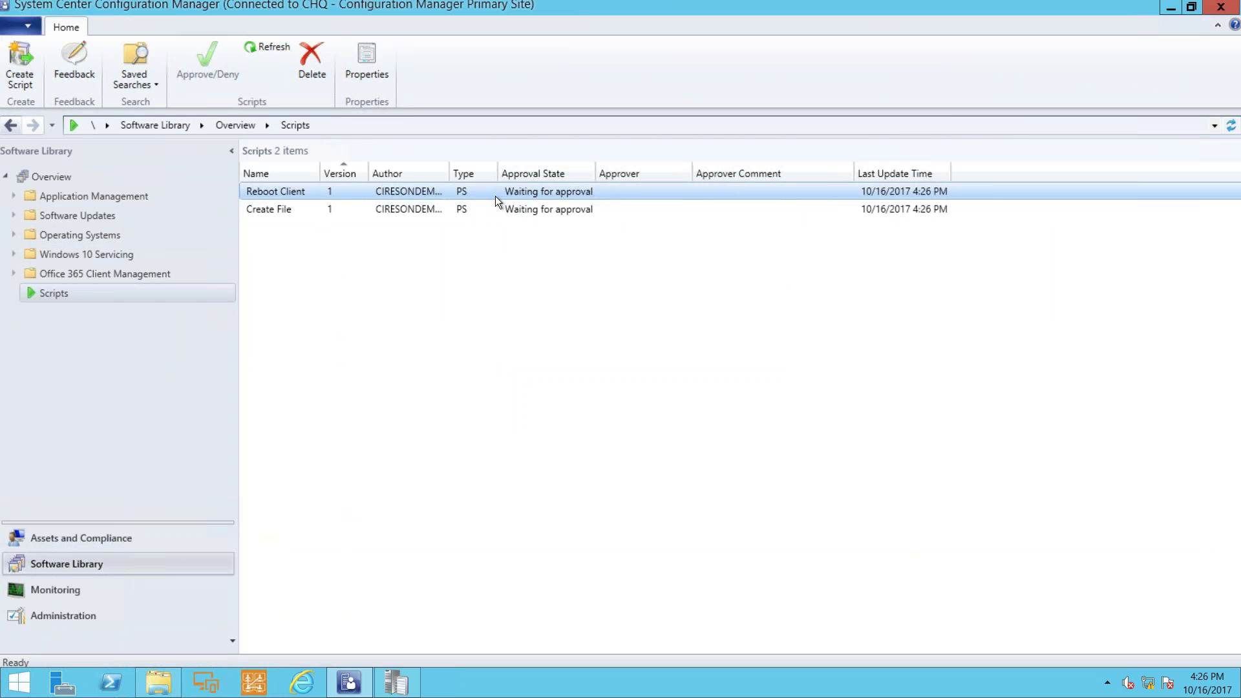
{"action": "right_click", "coordinate": [436, 189]}
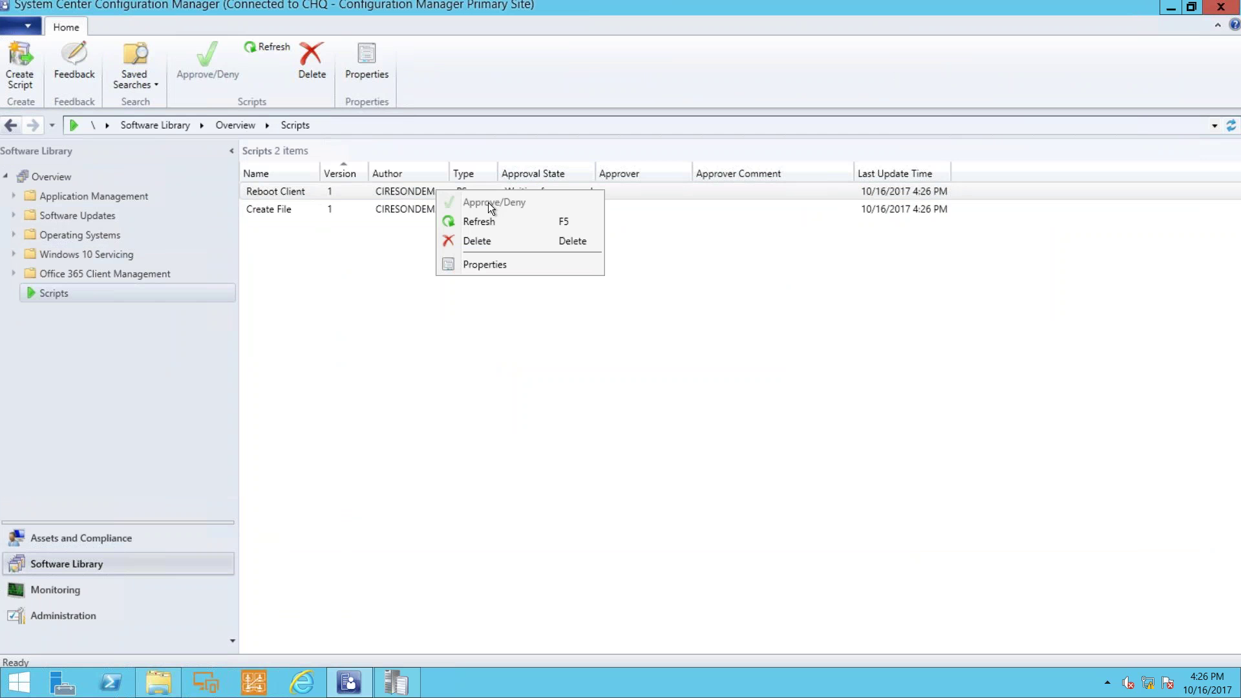
{"action": "key", "text": "Escape"}
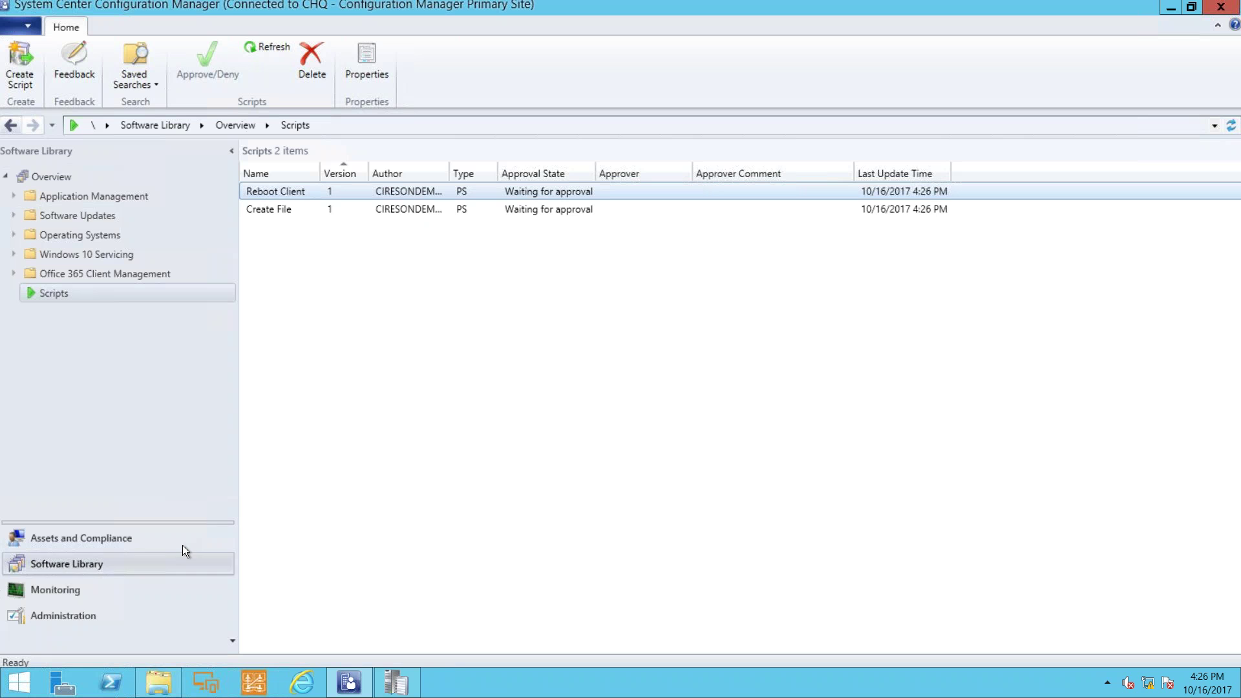
Step: Uncheck 'Do not allow script authors to approve their own scripts' in Hierarchy Settings
{"action": "left_click", "coordinate": [77, 622]}
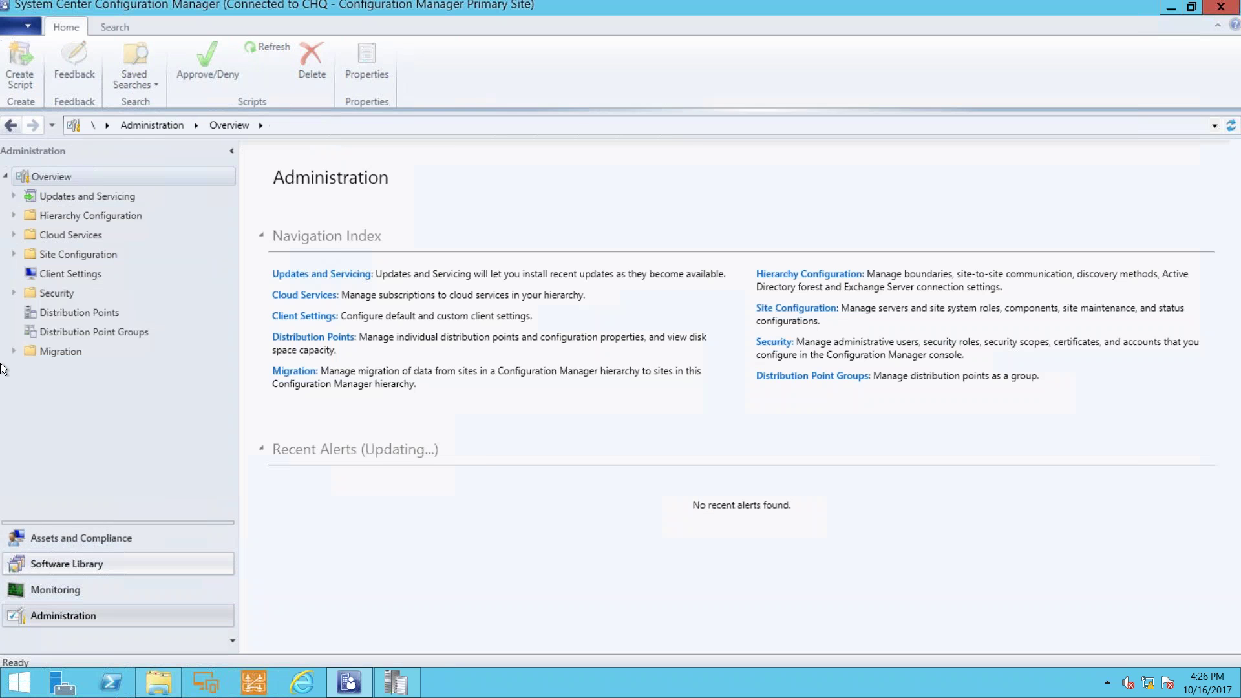
{"action": "left_click", "coordinate": [12, 255]}
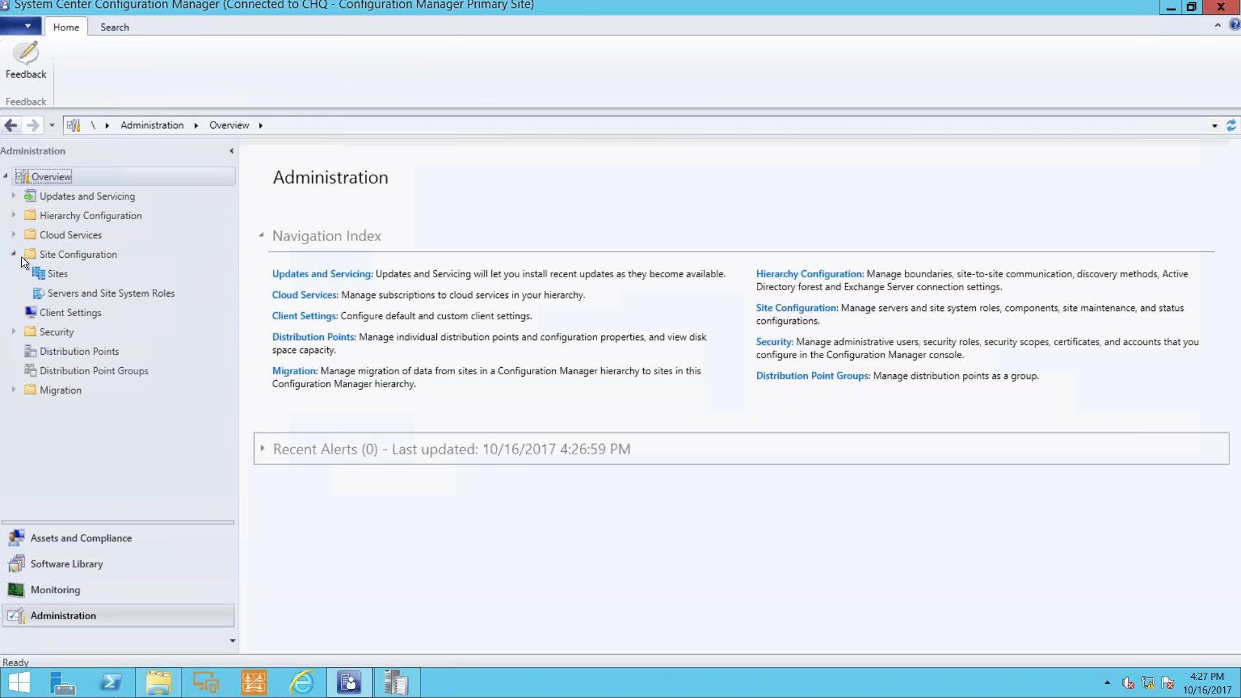
{"action": "left_click", "coordinate": [41, 274]}
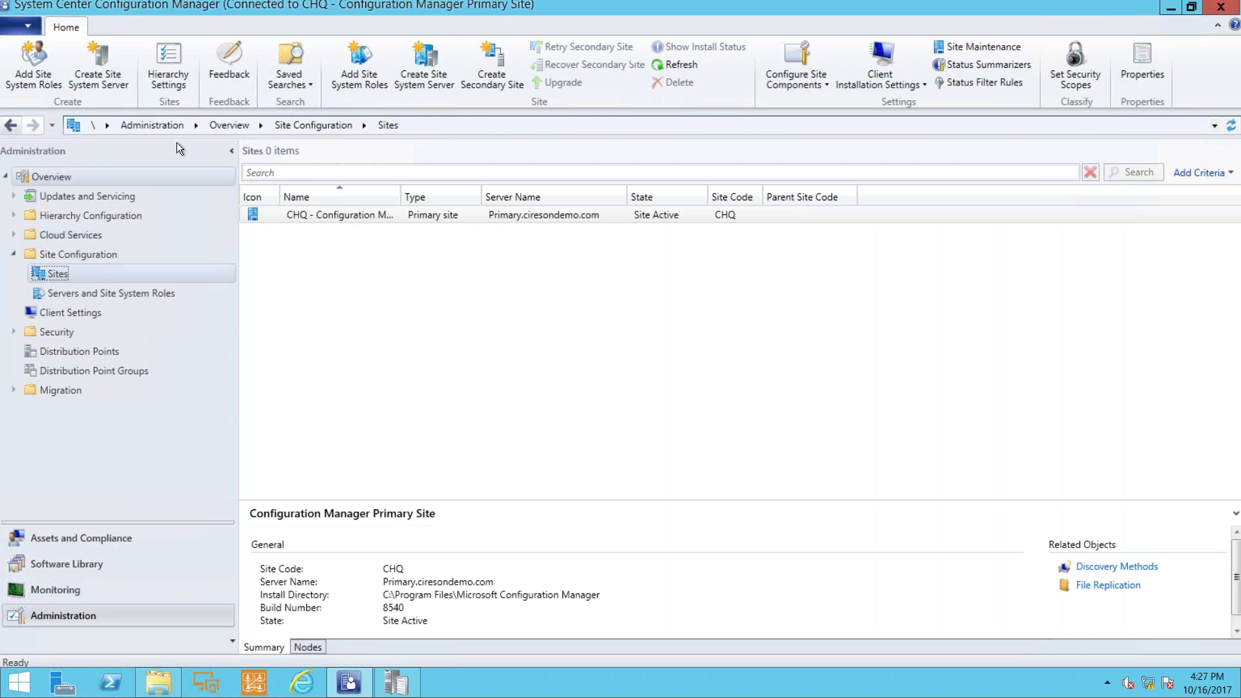
{"action": "left_click", "coordinate": [170, 63]}
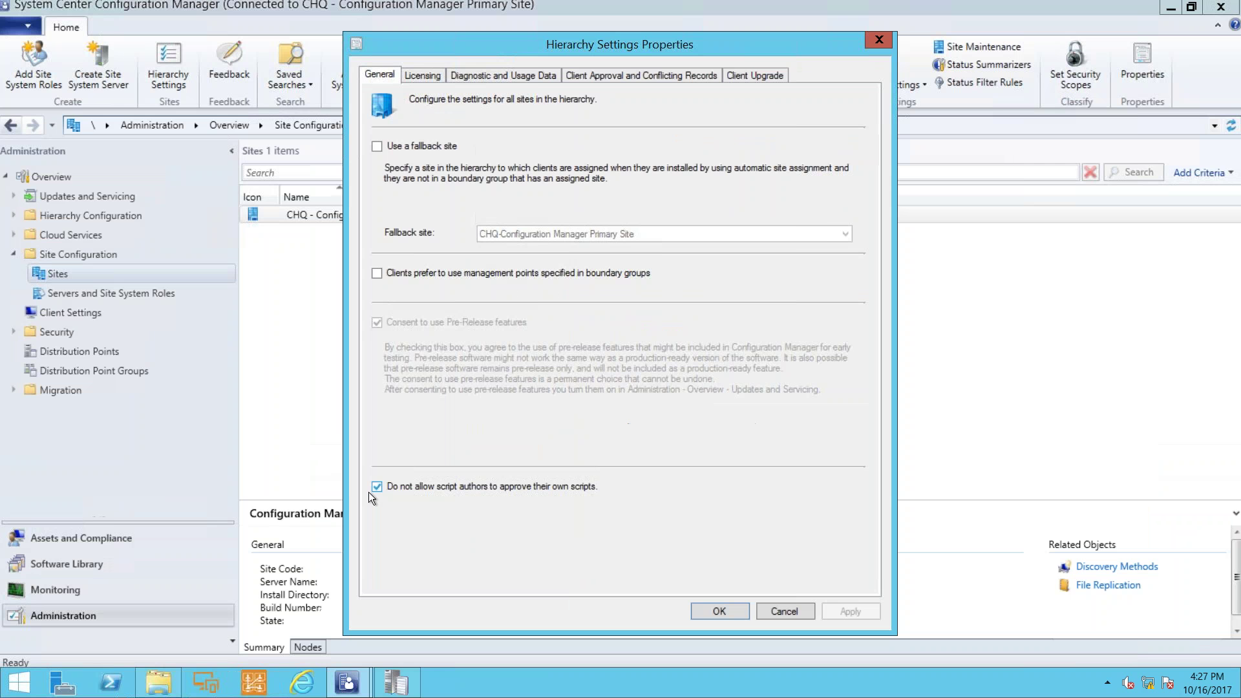
{"action": "left_click", "coordinate": [377, 486]}
{"action": "left_click", "coordinate": [705, 611]}
{"action": "left_click", "coordinate": [122, 565]}
Step: Approve the Create File script through the Approve/Deny wizard
{"action": "right_click", "coordinate": [270, 211]}
{"action": "left_click", "coordinate": [301, 222]}
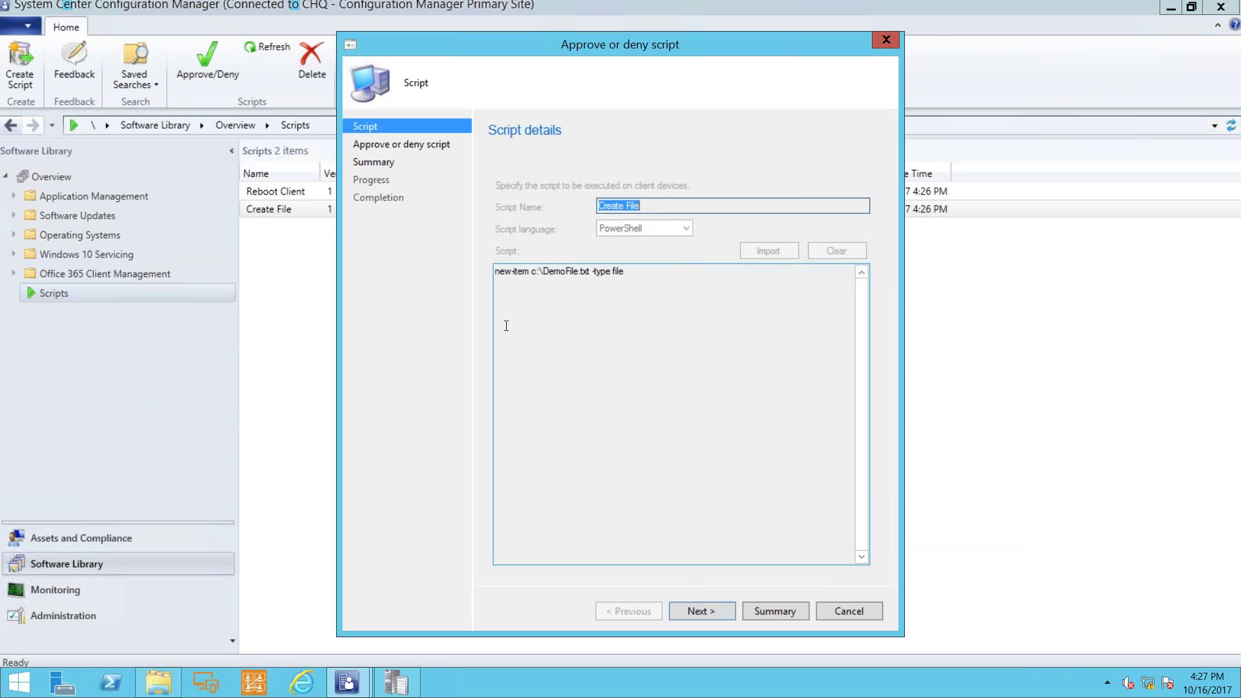
{"action": "left_click", "coordinate": [692, 614]}
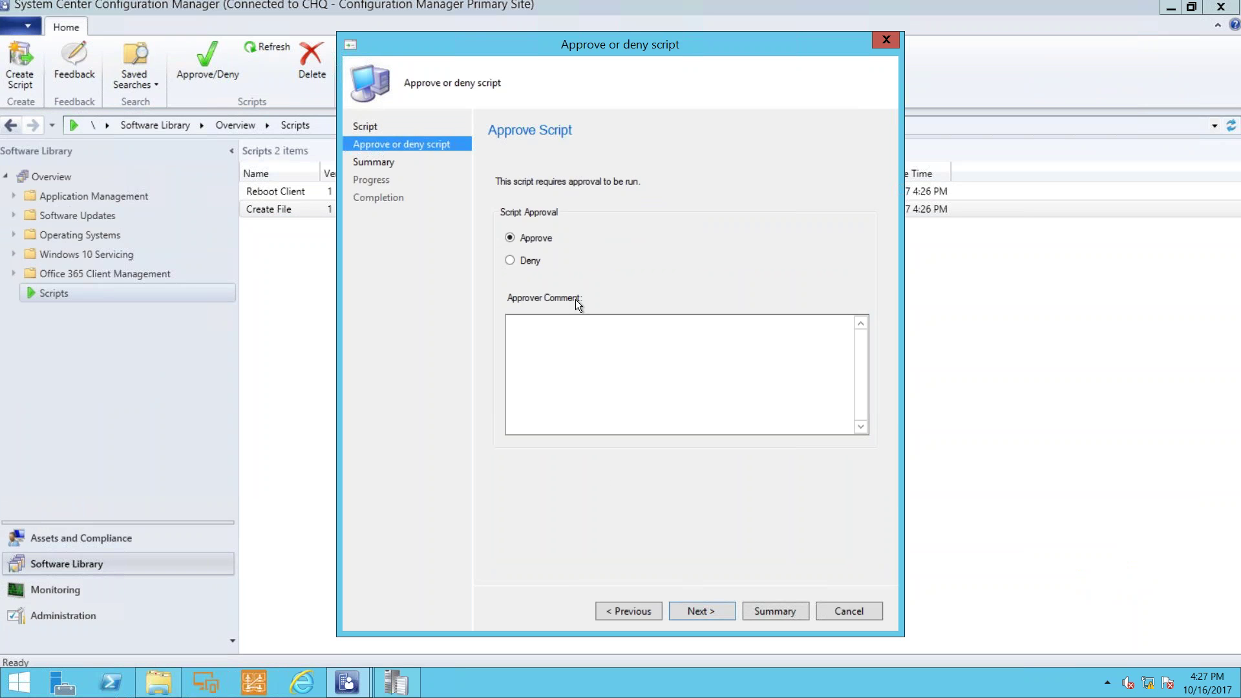
{"action": "left_click", "coordinate": [701, 611]}
{"action": "left_click", "coordinate": [701, 611]}
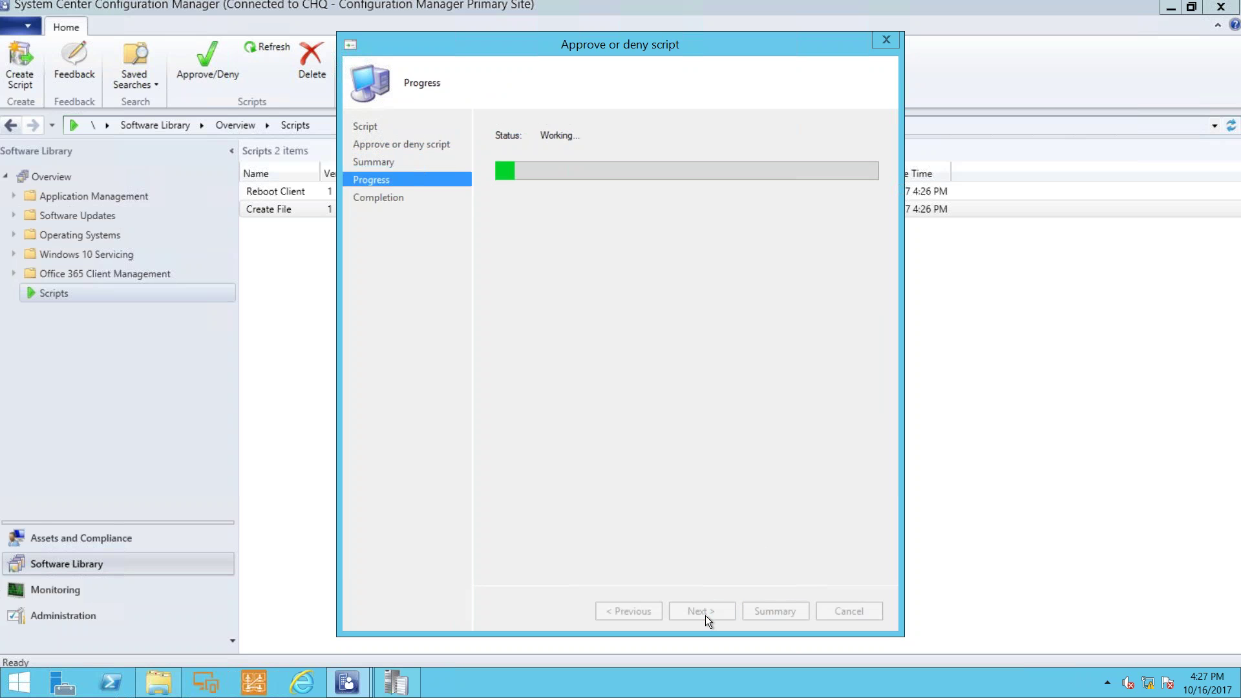
{"action": "left_click", "coordinate": [832, 605]}
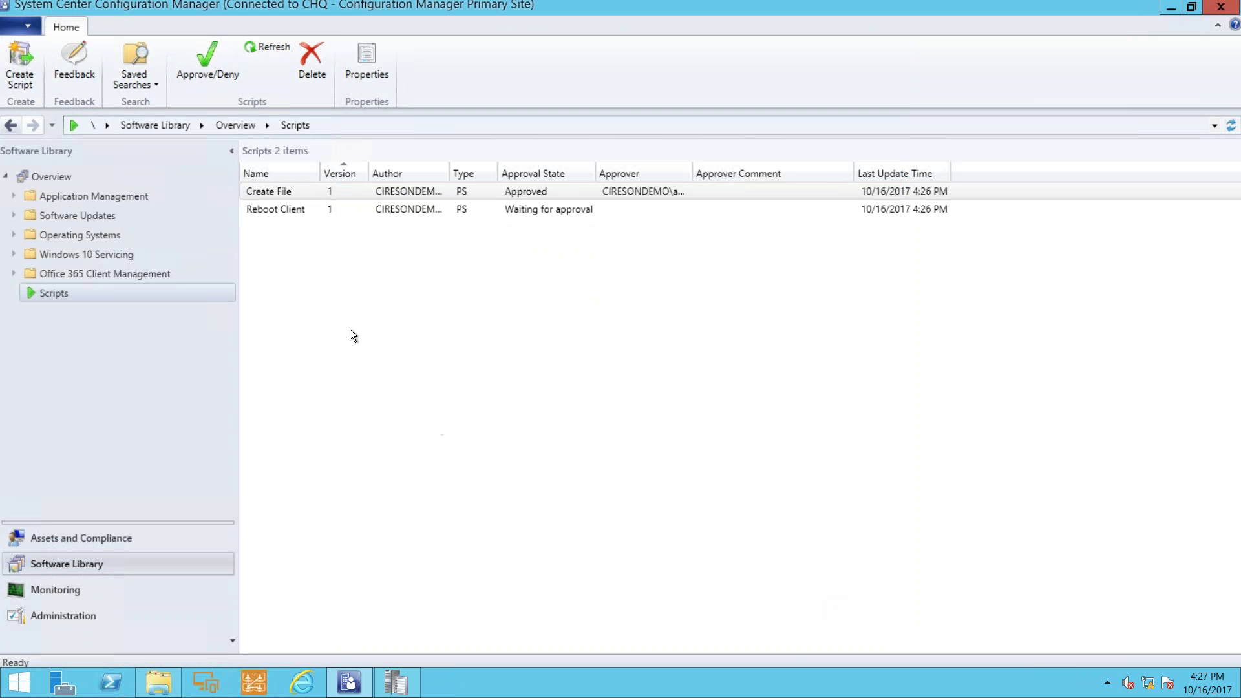
Step: Approve the Reboot Client script through the Approve/Deny wizard
{"action": "left_click", "coordinate": [301, 216]}
{"action": "right_click", "coordinate": [301, 215]}
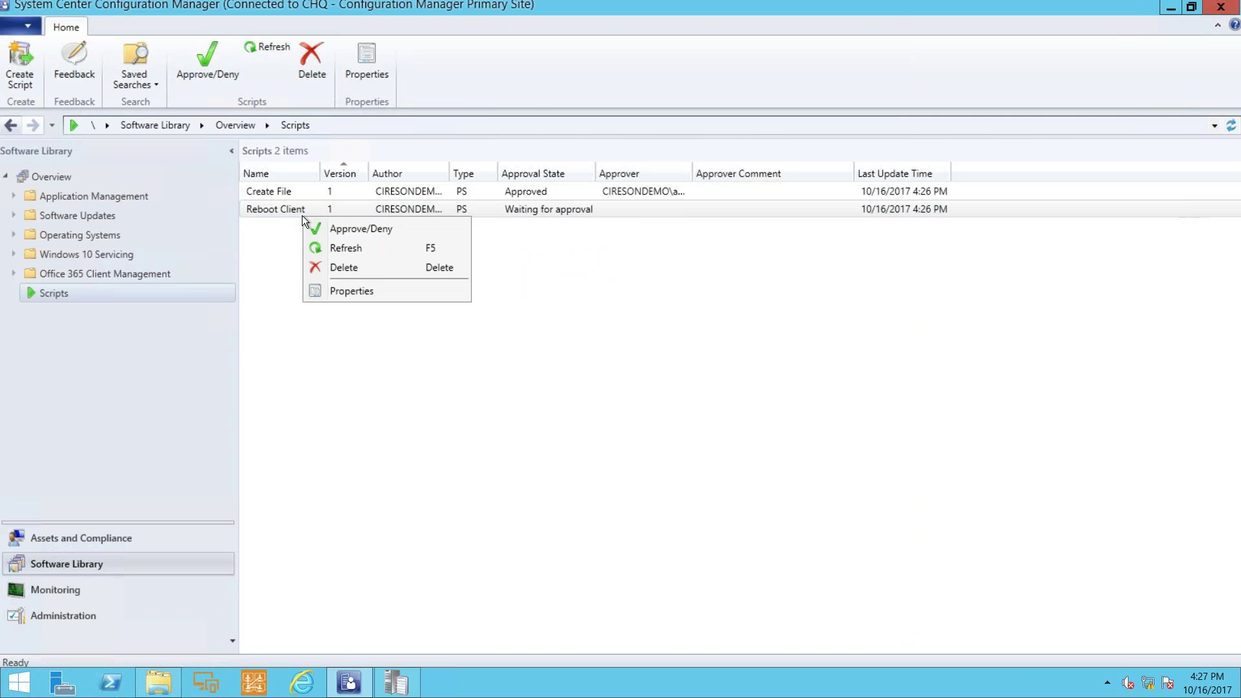
{"action": "left_click", "coordinate": [328, 228]}
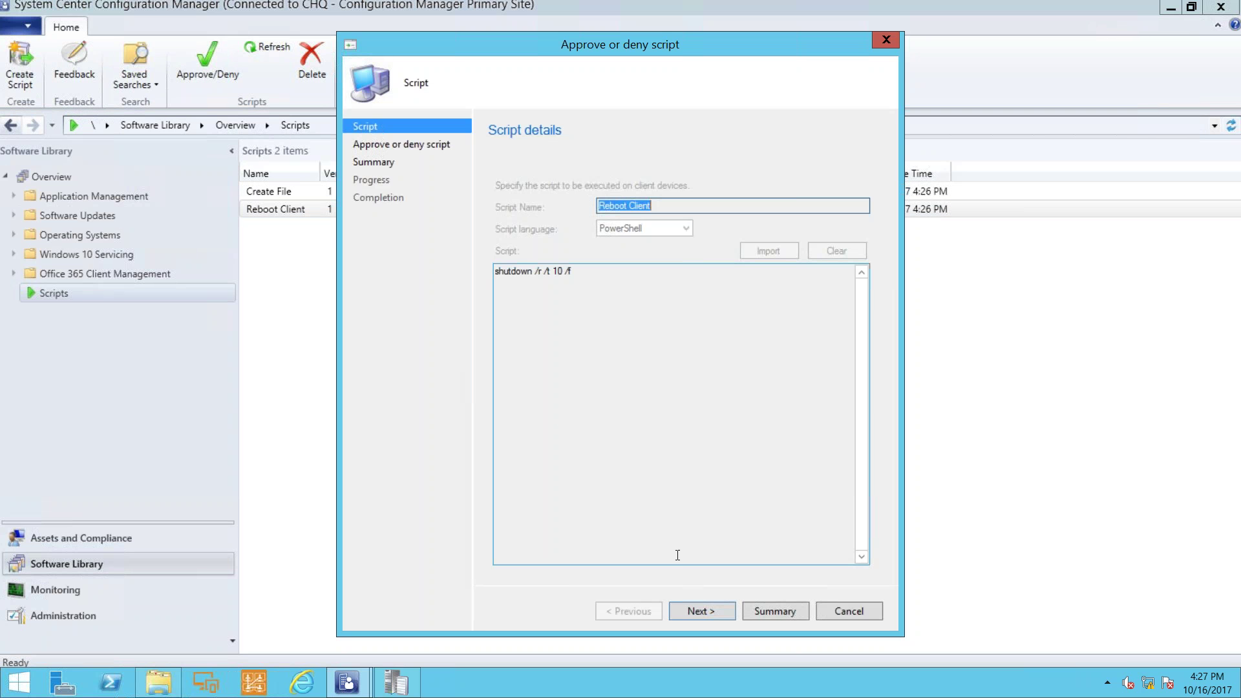
{"action": "left_click", "coordinate": [703, 606]}
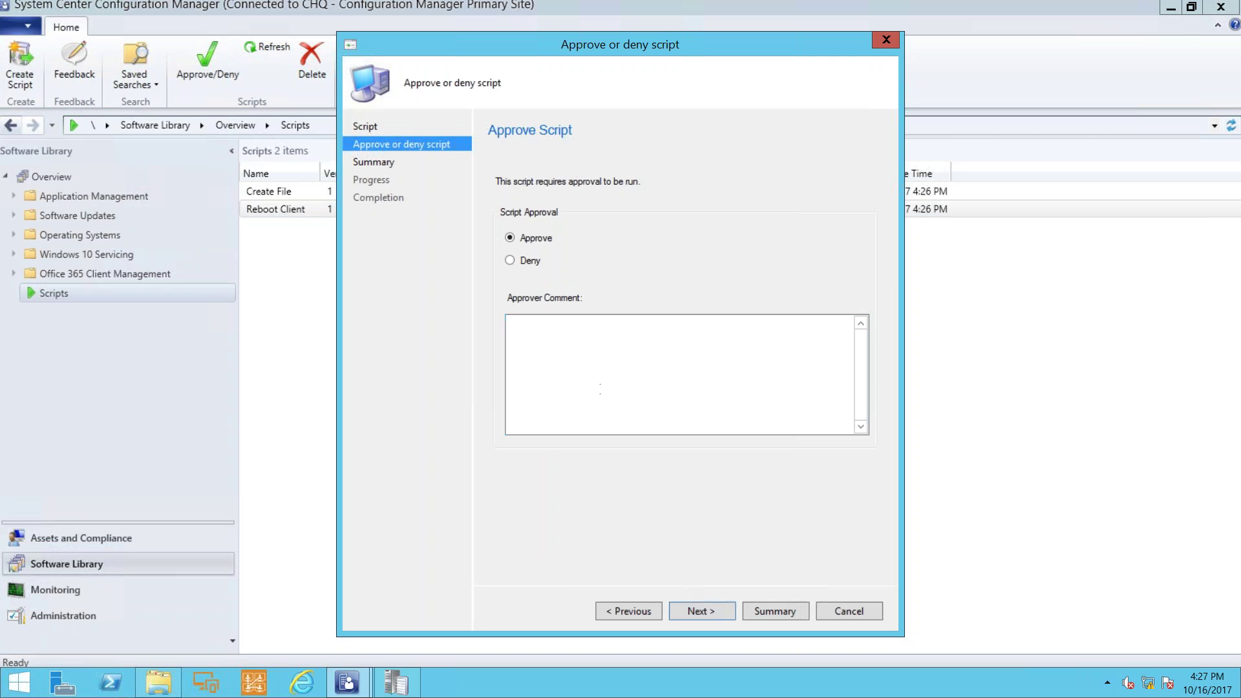
{"action": "left_click", "coordinate": [684, 607]}
{"action": "left_click", "coordinate": [683, 608]}
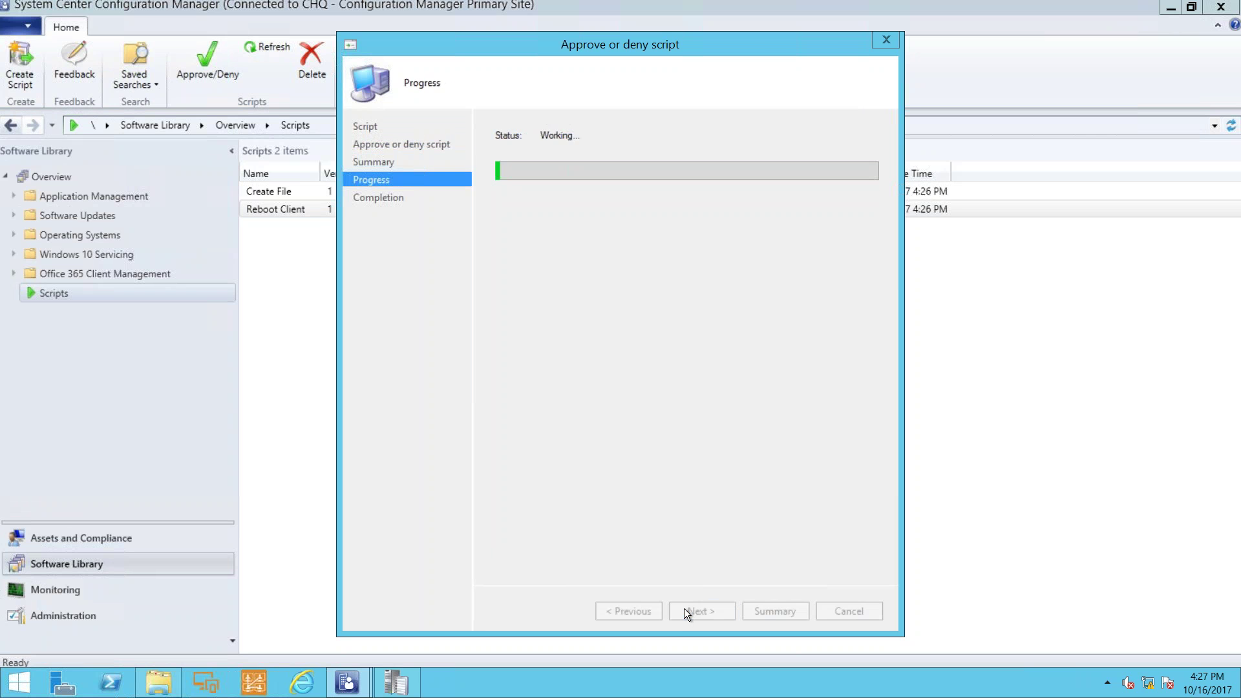
{"action": "left_click", "coordinate": [871, 612]}
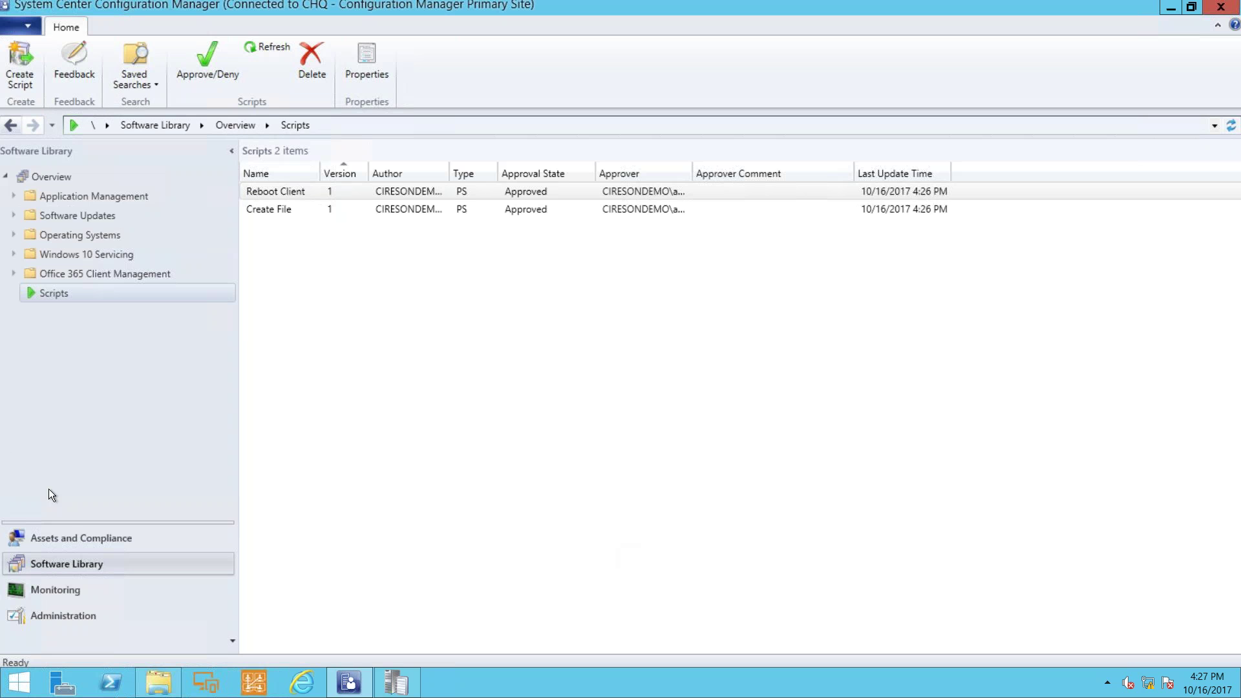
{"action": "left_click", "coordinate": [81, 537]}
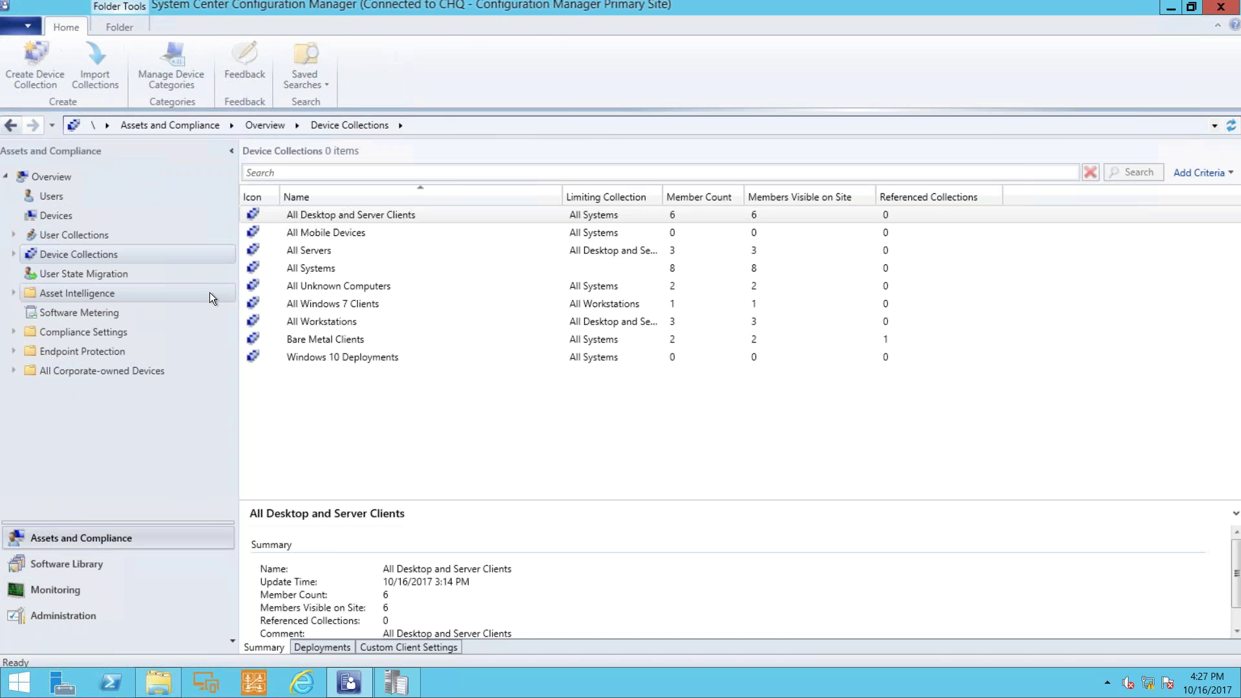
Step: Run the Create File script against All Windows 7 Clients, then minimize the server window
{"action": "left_click", "coordinate": [299, 303]}
{"action": "right_click", "coordinate": [299, 301]}
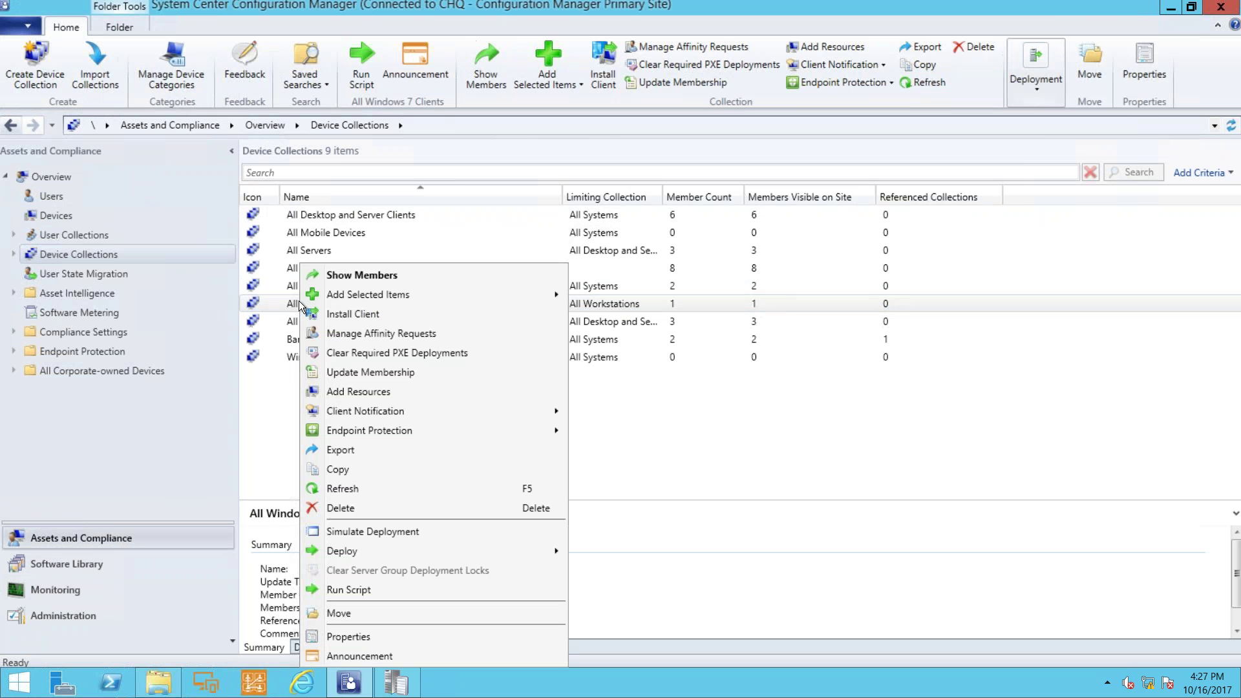
{"action": "left_click", "coordinate": [368, 584]}
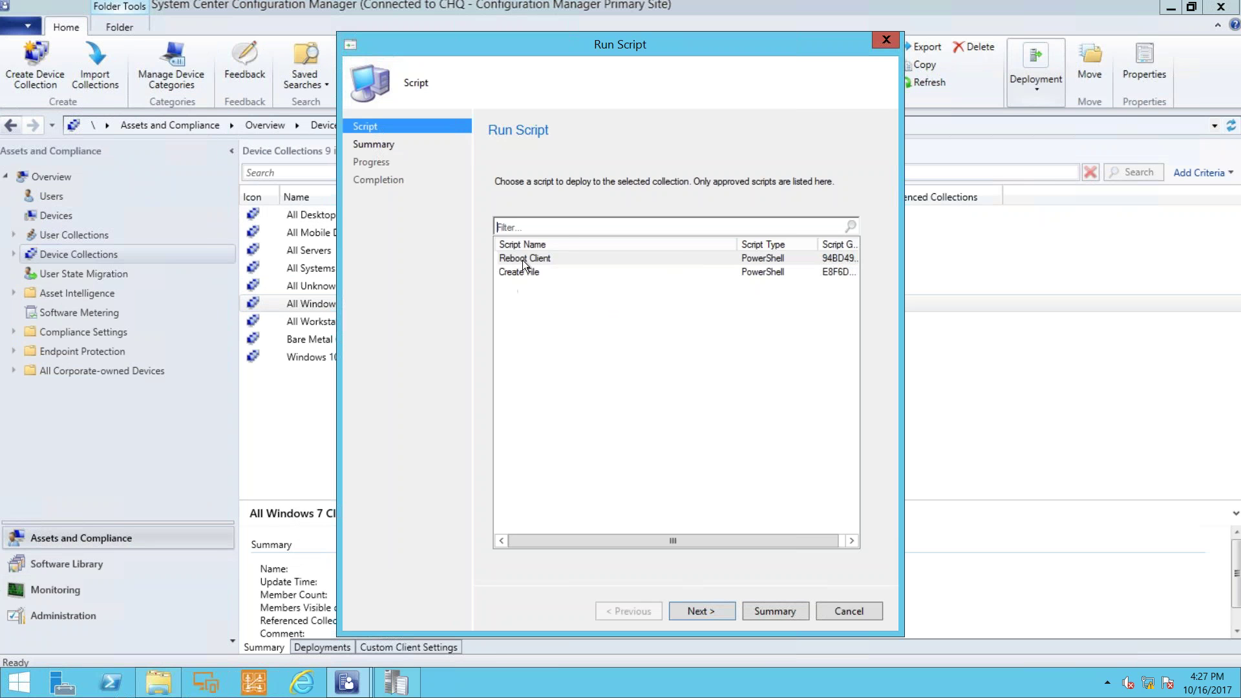
{"action": "left_click", "coordinate": [522, 272]}
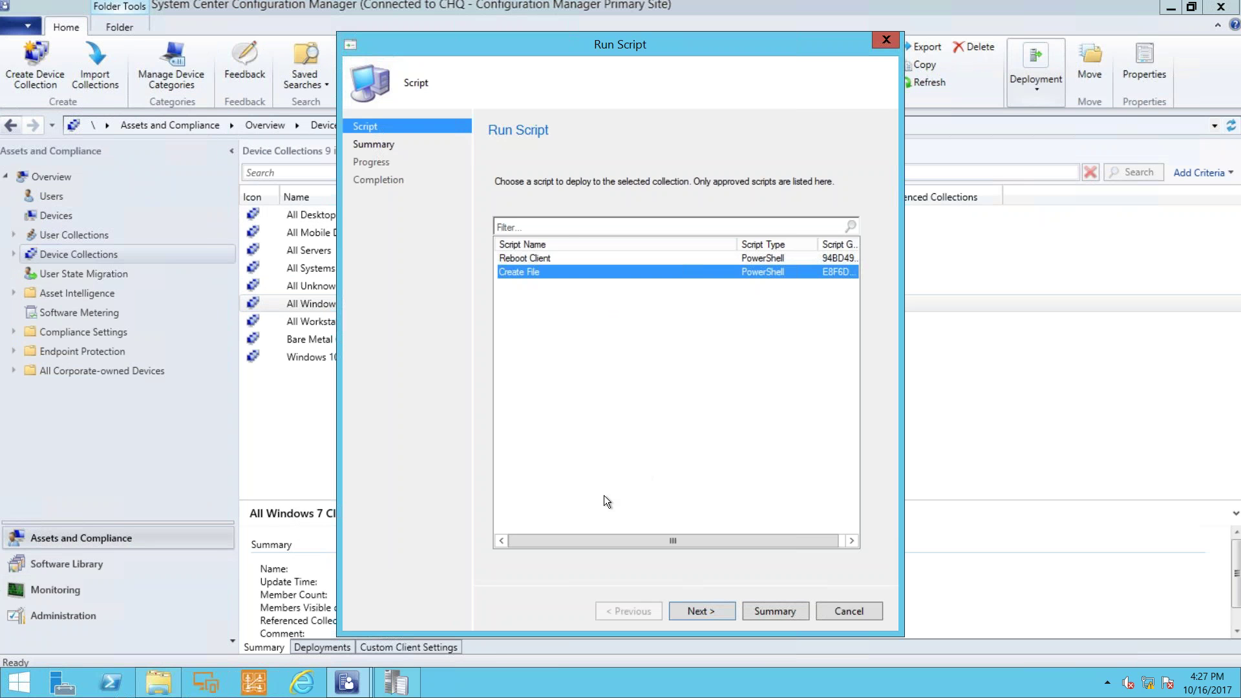
{"action": "left_click", "coordinate": [714, 607]}
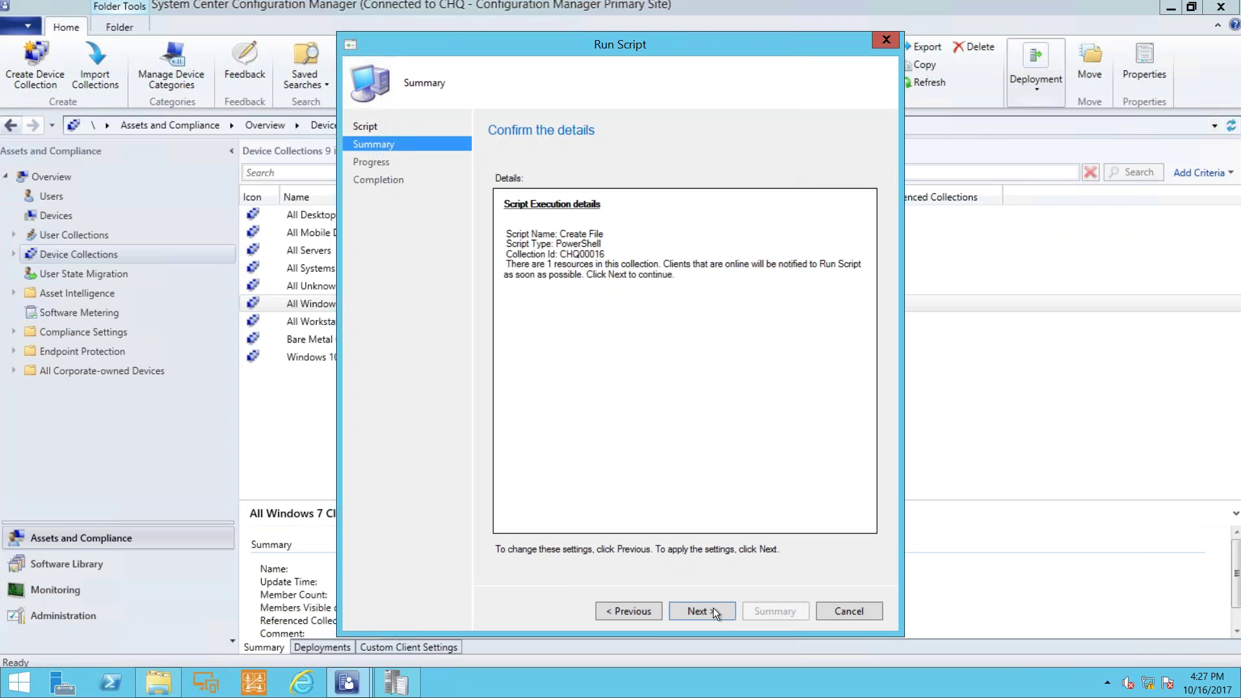
{"action": "left_click", "coordinate": [713, 608]}
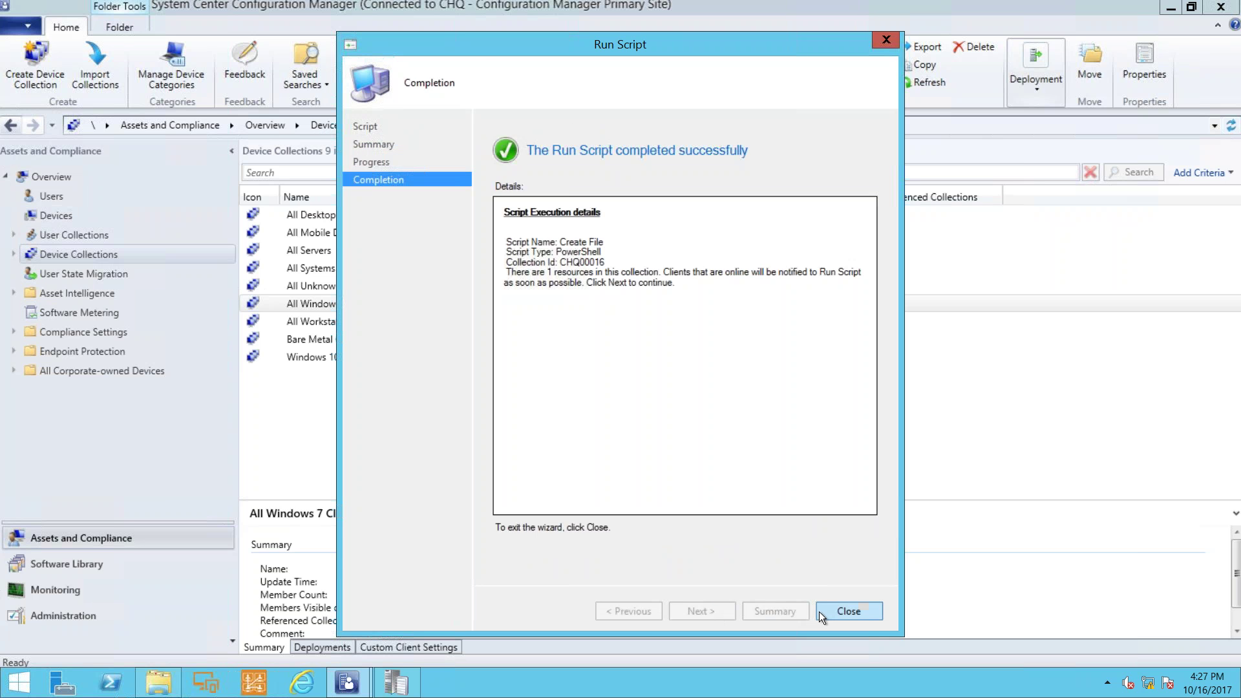
{"action": "left_click", "coordinate": [834, 611]}
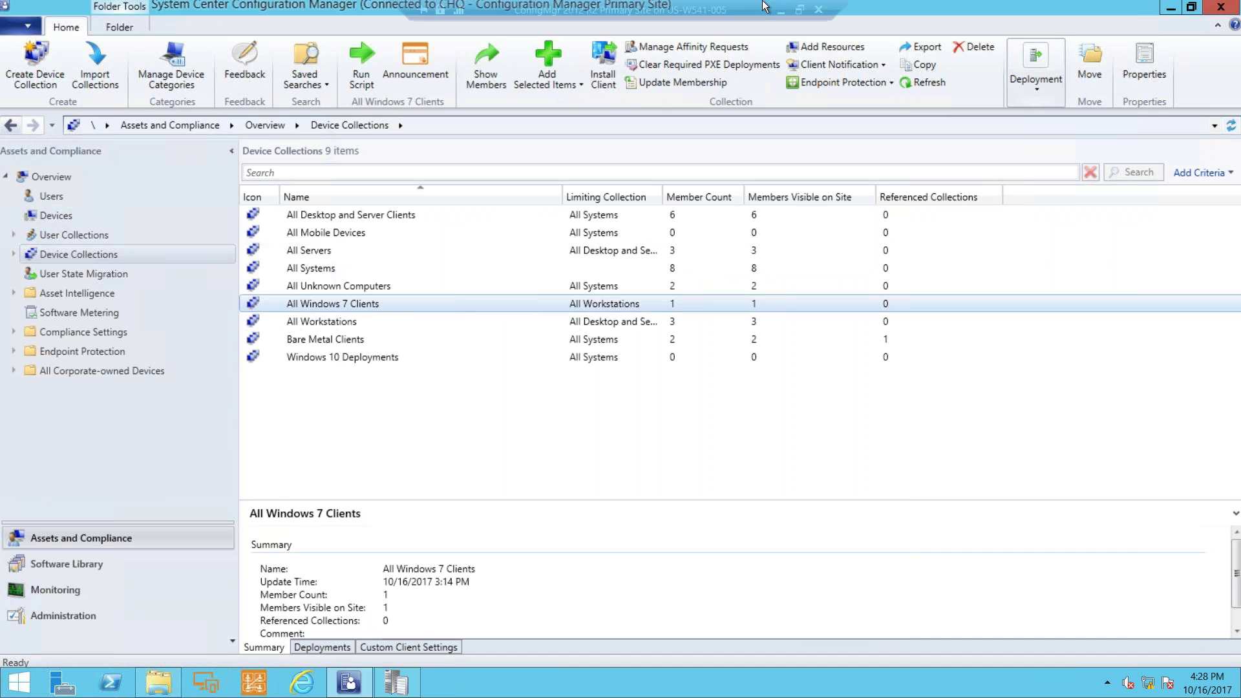
{"action": "left_click", "coordinate": [781, 12]}
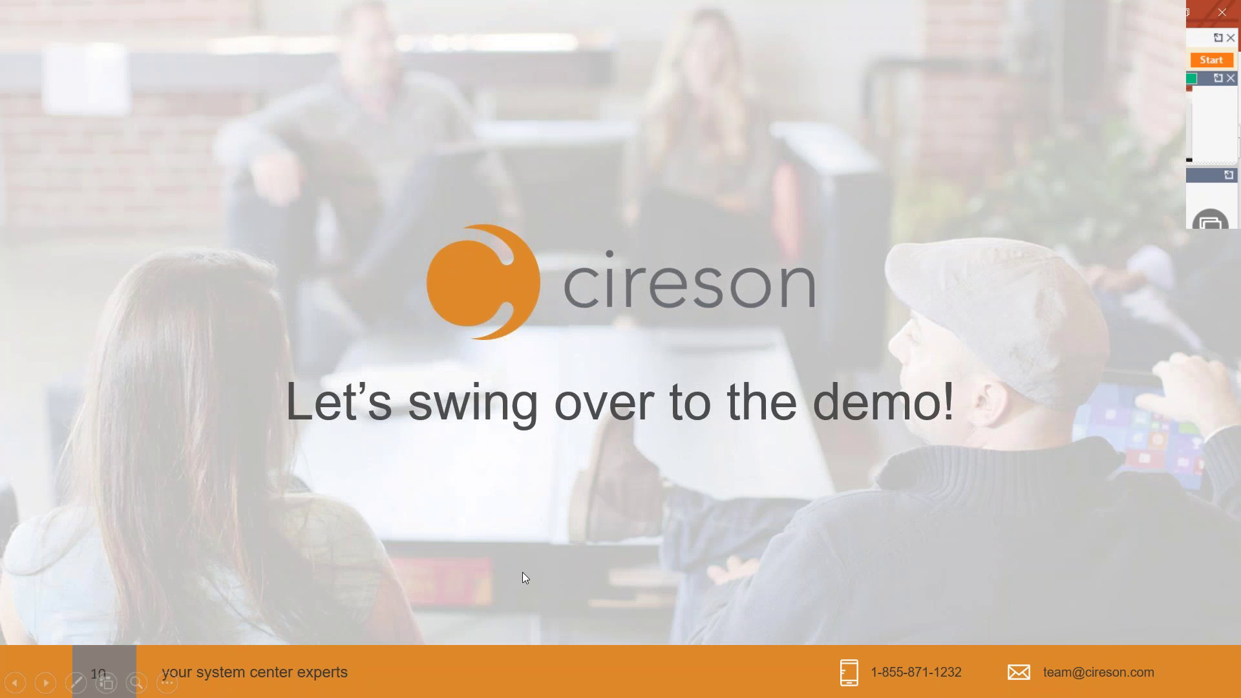
Step: Verify DemoFile, a 0 KB text document, exists on the client's C: drive, then return to the server
{"action": "key", "text": "alt+Tab"}
{"action": "key", "text": "alt+Tab"}
{"action": "key", "text": "alt+Tab"}
{"action": "key", "text": "alt+Tab"}
{"action": "key", "text": "alt+Tab"}
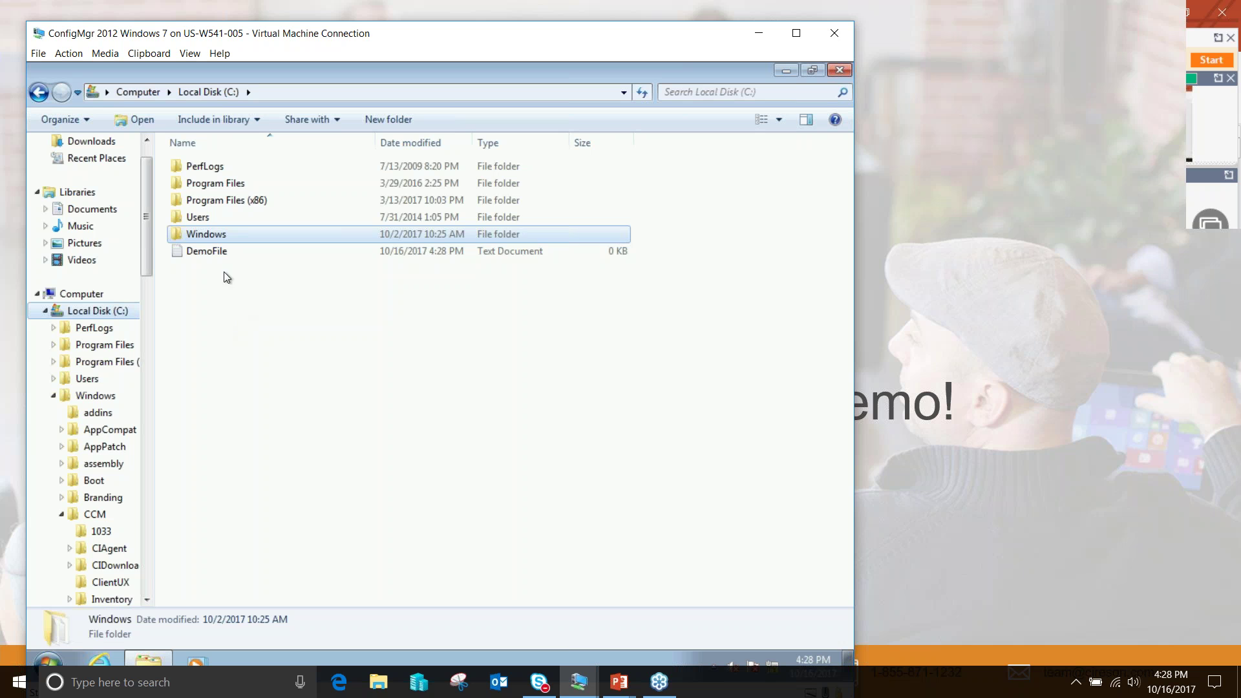
{"action": "left_click", "coordinate": [223, 251]}
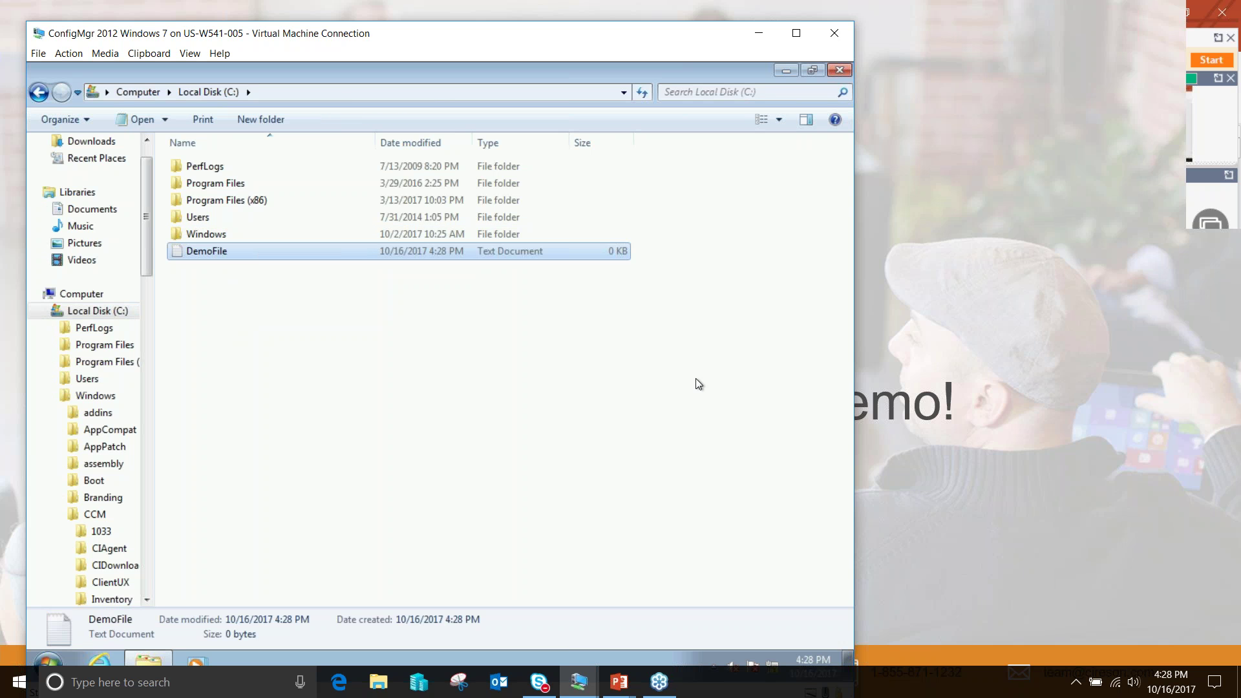
{"action": "mouse_move", "coordinate": [573, 689]}
{"action": "left_click", "coordinate": [510, 614]}
Step: Run the Reboot Client script against All Windows 7 Clients in full-screen view, then minimize
{"action": "right_click", "coordinate": [399, 363]}
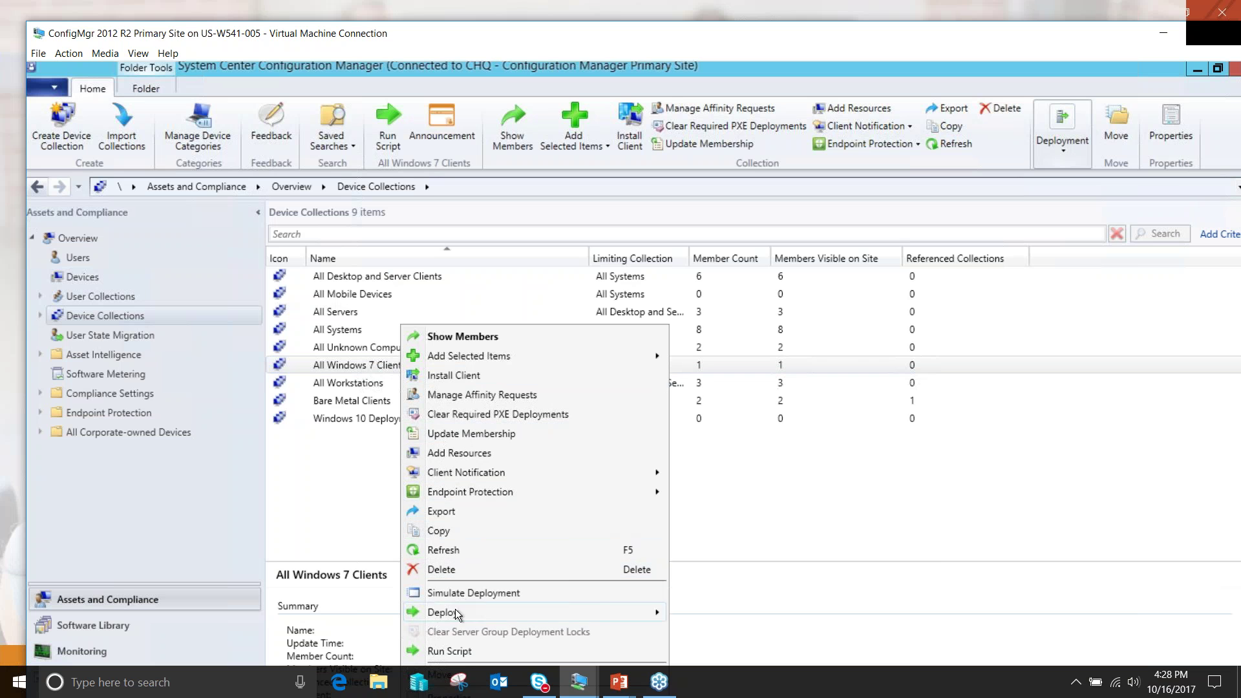
{"action": "left_click", "coordinate": [462, 651]}
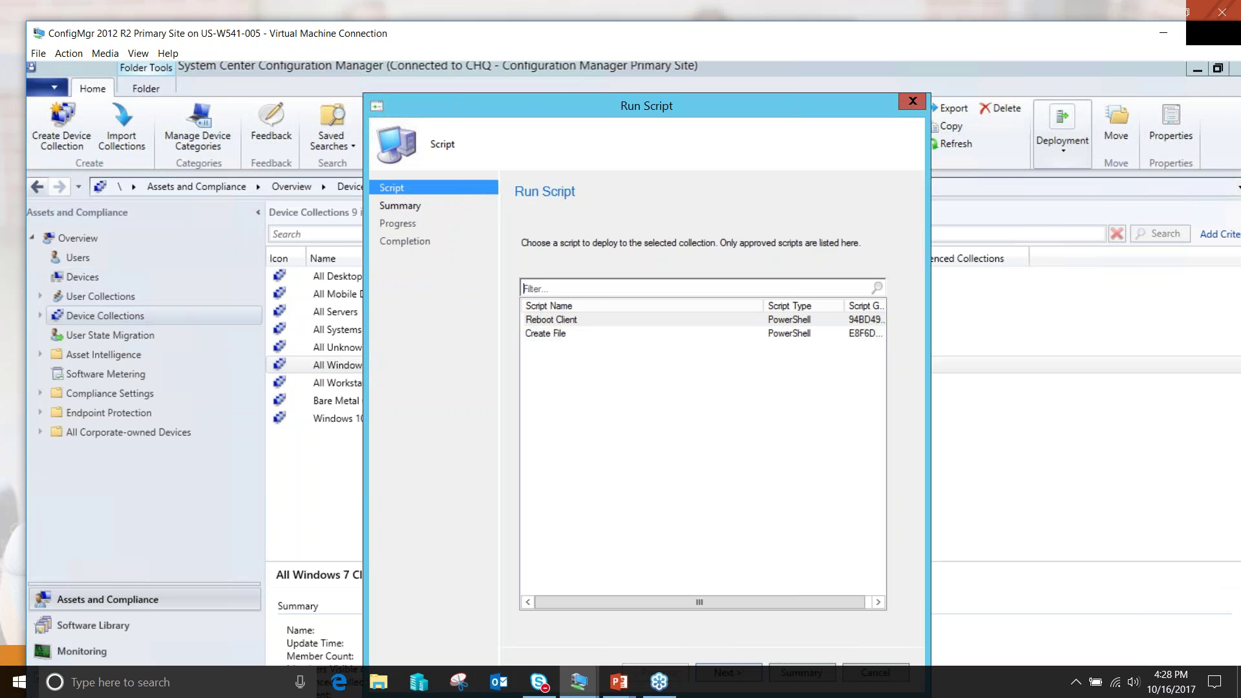
{"action": "left_click", "coordinate": [572, 315]}
{"action": "left_click", "coordinate": [137, 53]}
{"action": "left_click", "coordinate": [148, 70]}
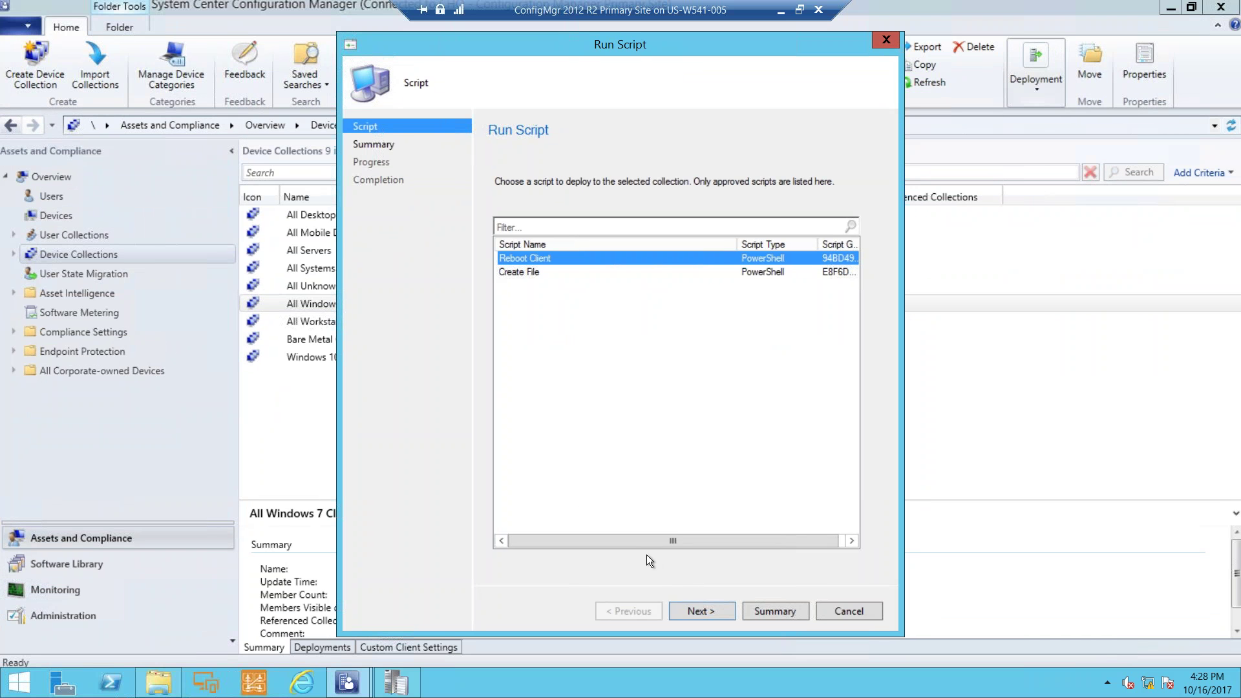
{"action": "left_click", "coordinate": [691, 604]}
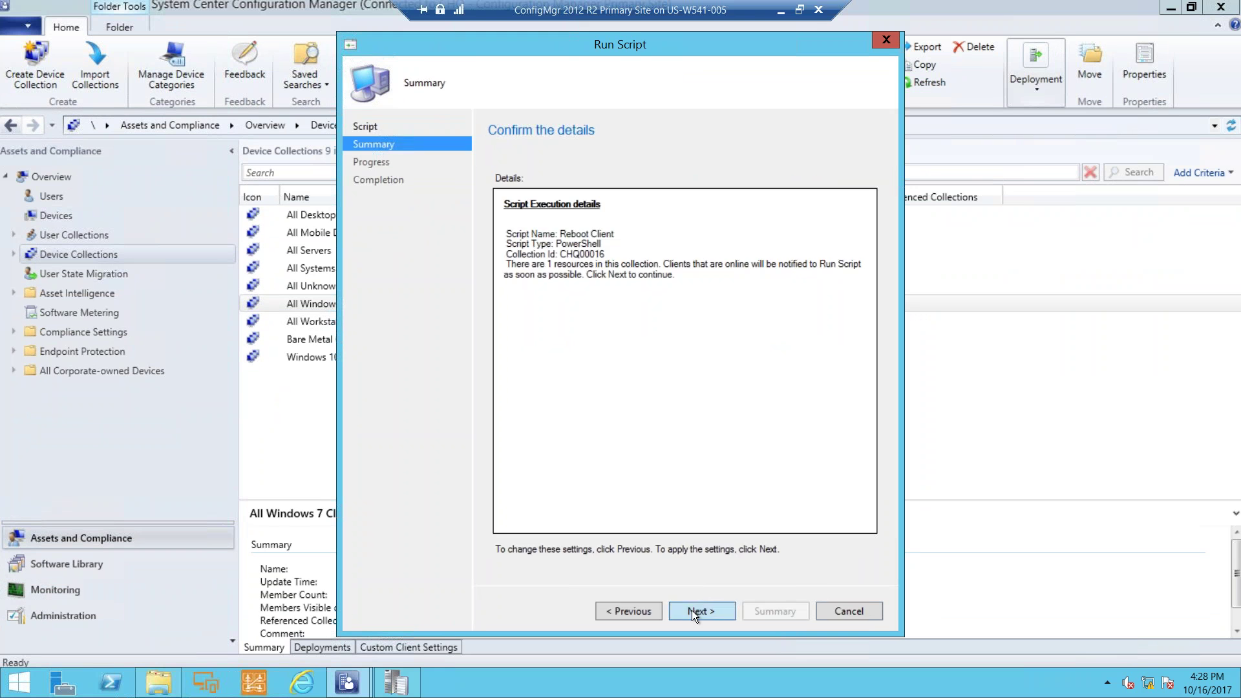
{"action": "left_click", "coordinate": [691, 610]}
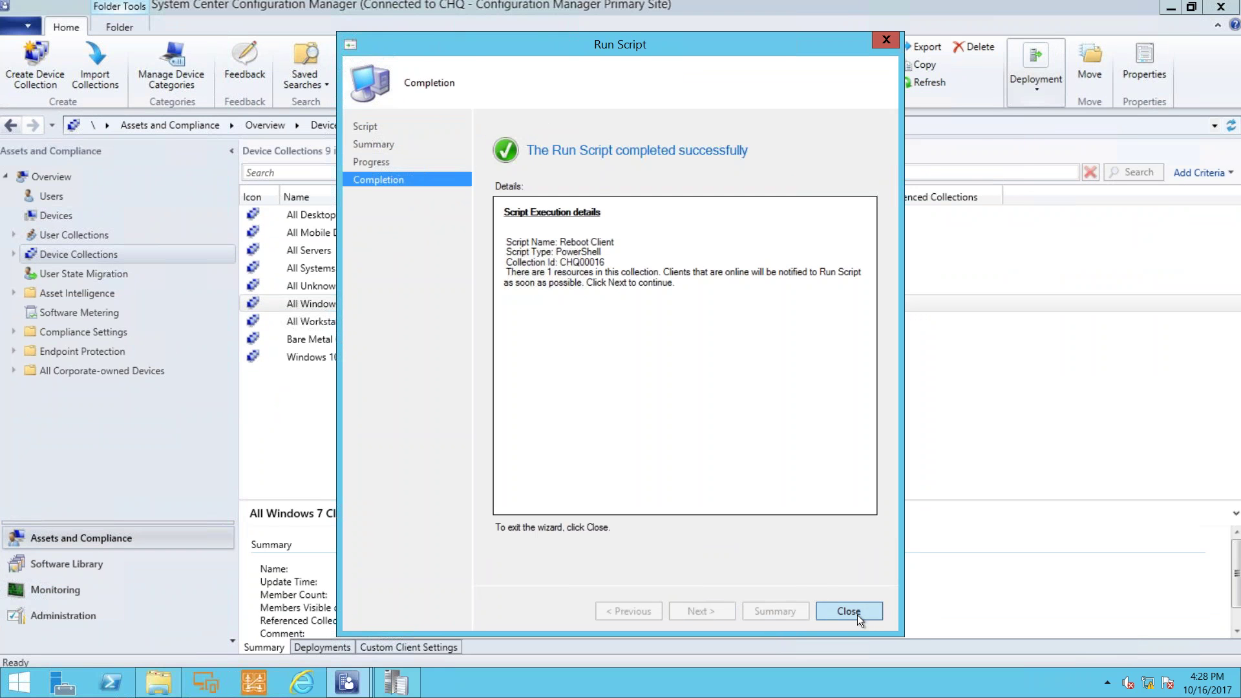
{"action": "left_click", "coordinate": [856, 614]}
{"action": "mouse_move", "coordinate": [738, 11]}
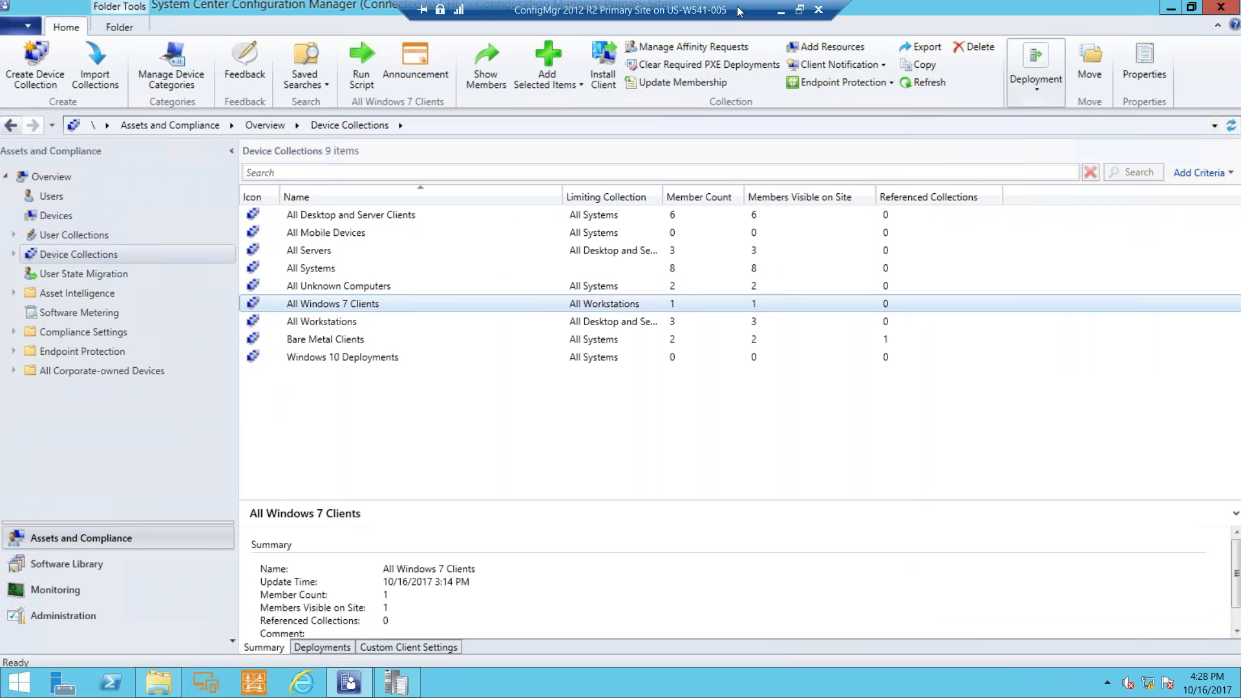
{"action": "left_click", "coordinate": [780, 11]}
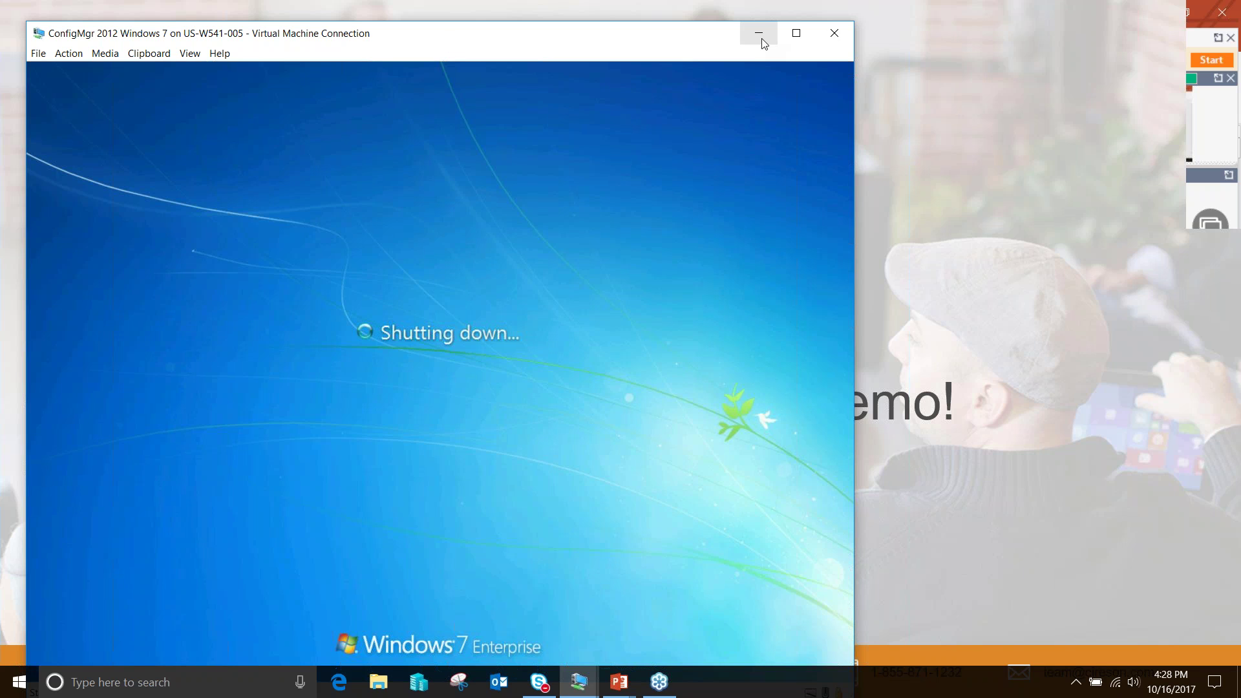
Step: Minimize the shutting-down Windows 7 client and show the Primary Site server in Full Screen Mode
{"action": "left_click", "coordinate": [760, 37]}
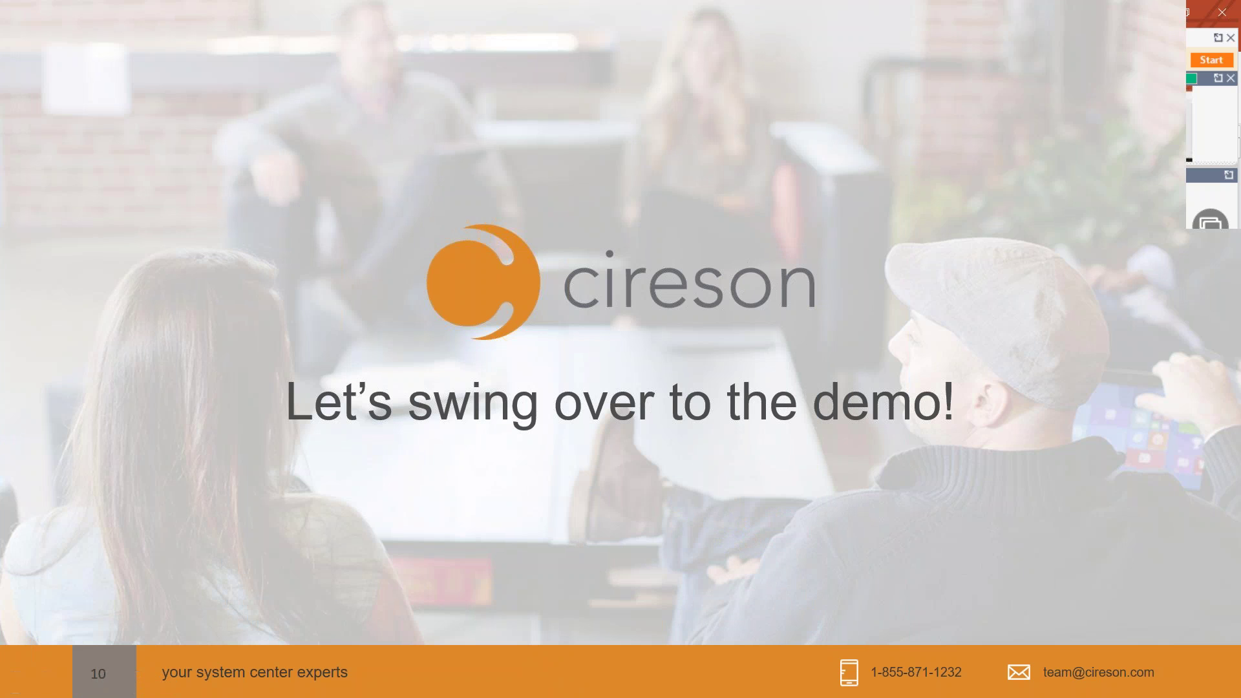
{"action": "key", "text": "alt+Tab"}
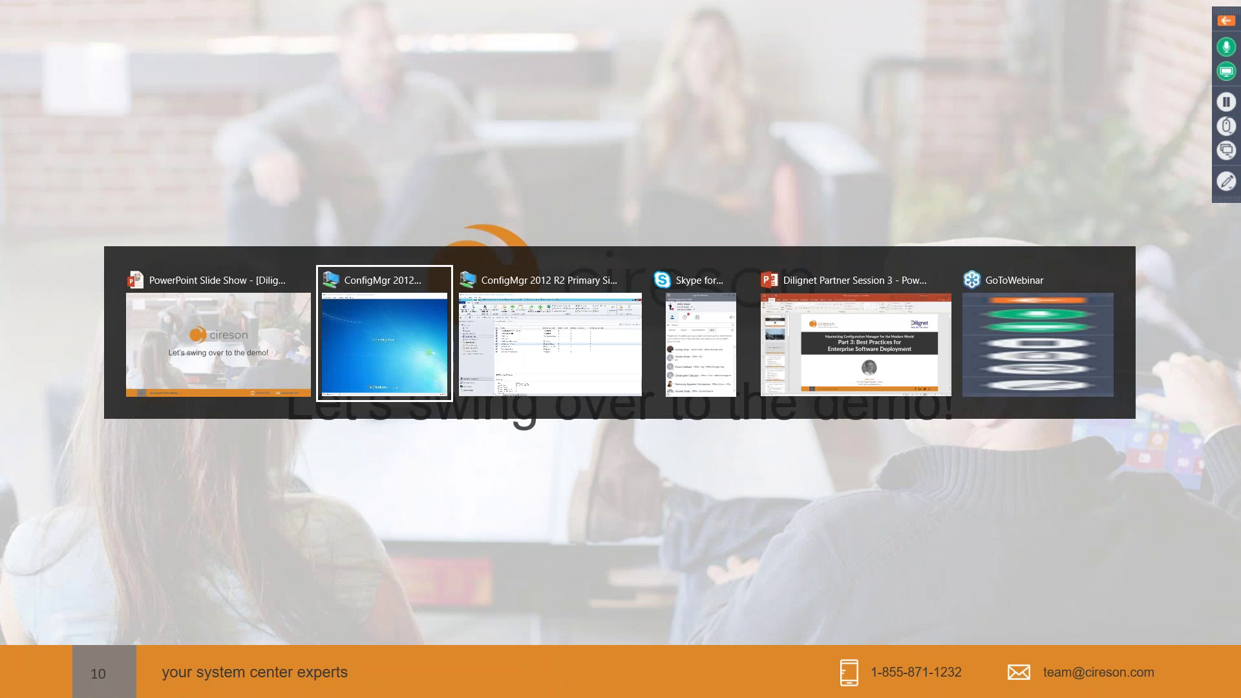
{"action": "key", "text": "alt+Tab"}
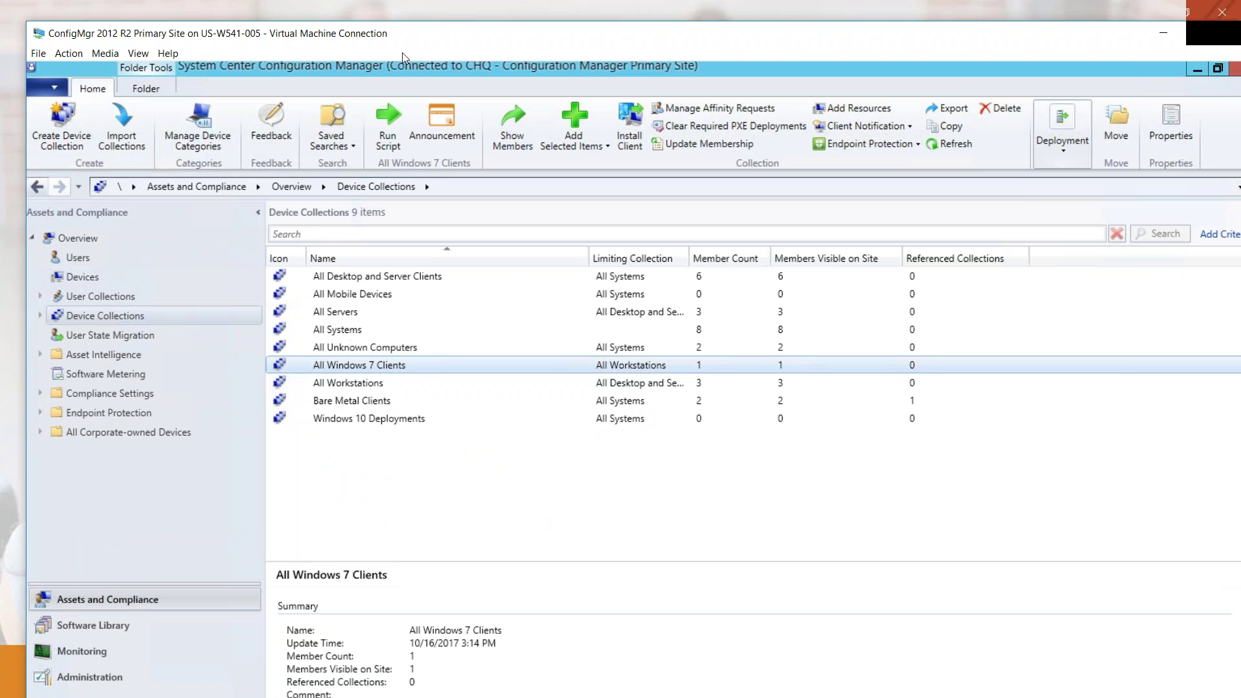
{"action": "left_click", "coordinate": [137, 53]}
{"action": "left_click", "coordinate": [161, 71]}
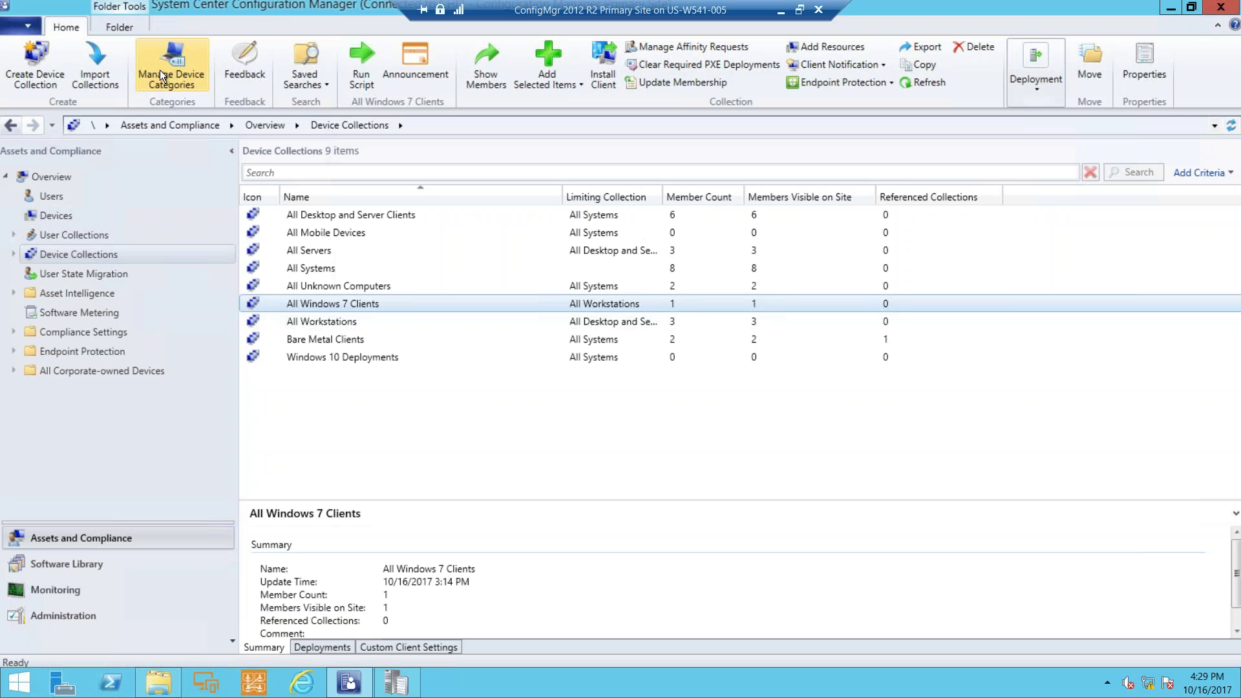
Step: Open Monitoring > Client Operations > Script Status to see both scripts Succeeded with exit code 0
{"action": "left_click", "coordinate": [64, 598]}
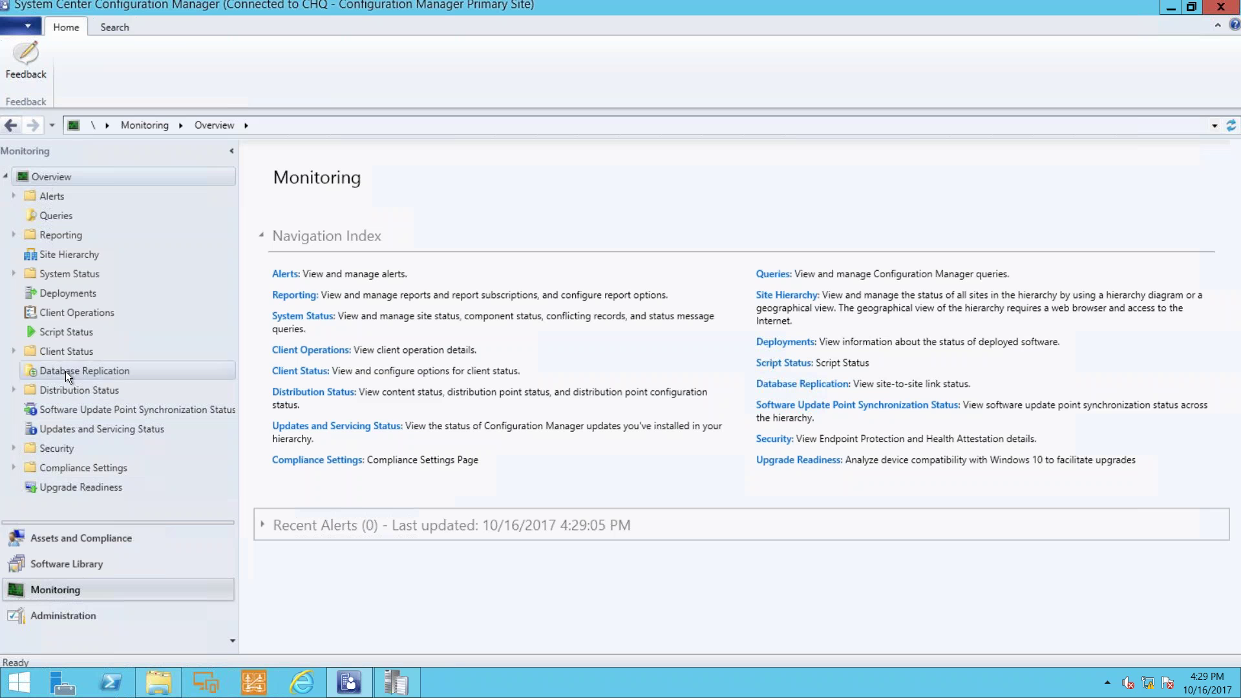
{"action": "left_click", "coordinate": [98, 314]}
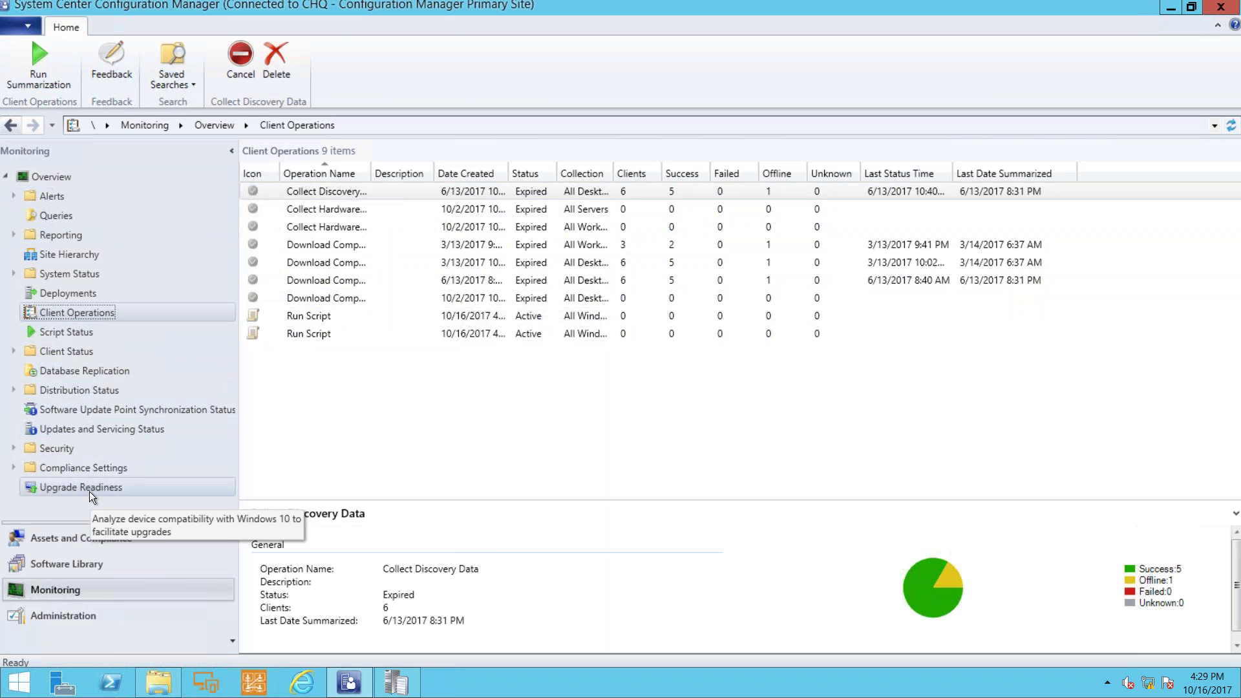
{"action": "left_click", "coordinate": [64, 335]}
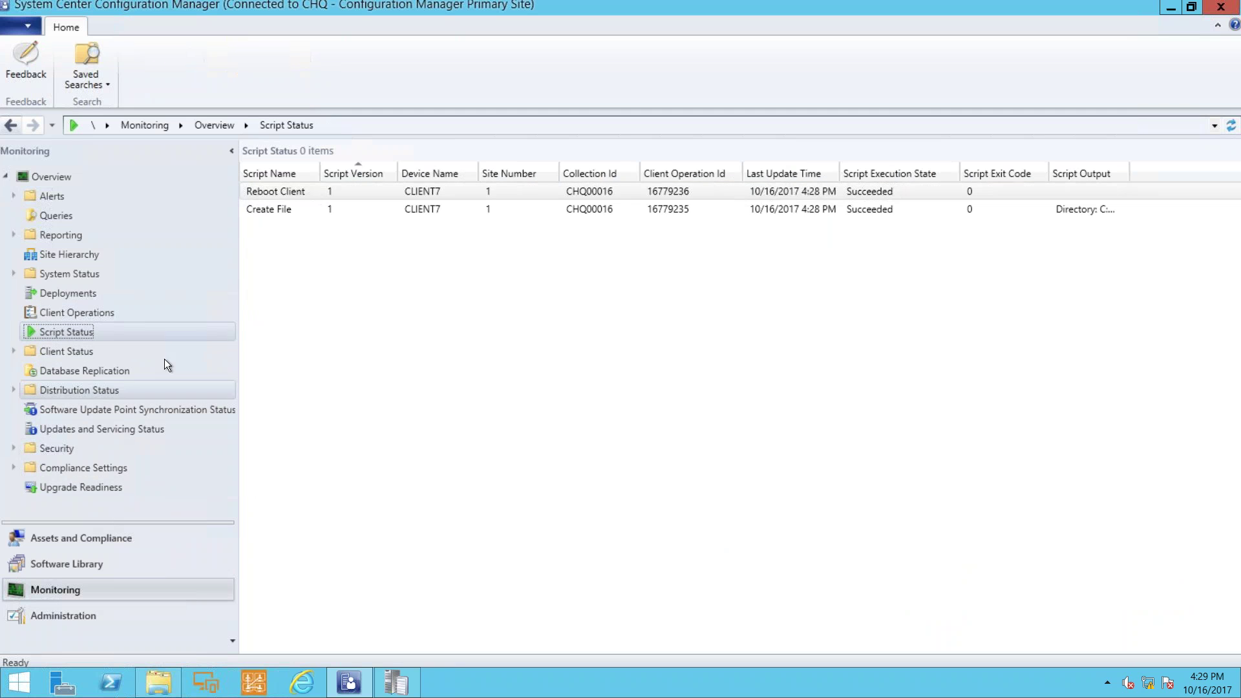
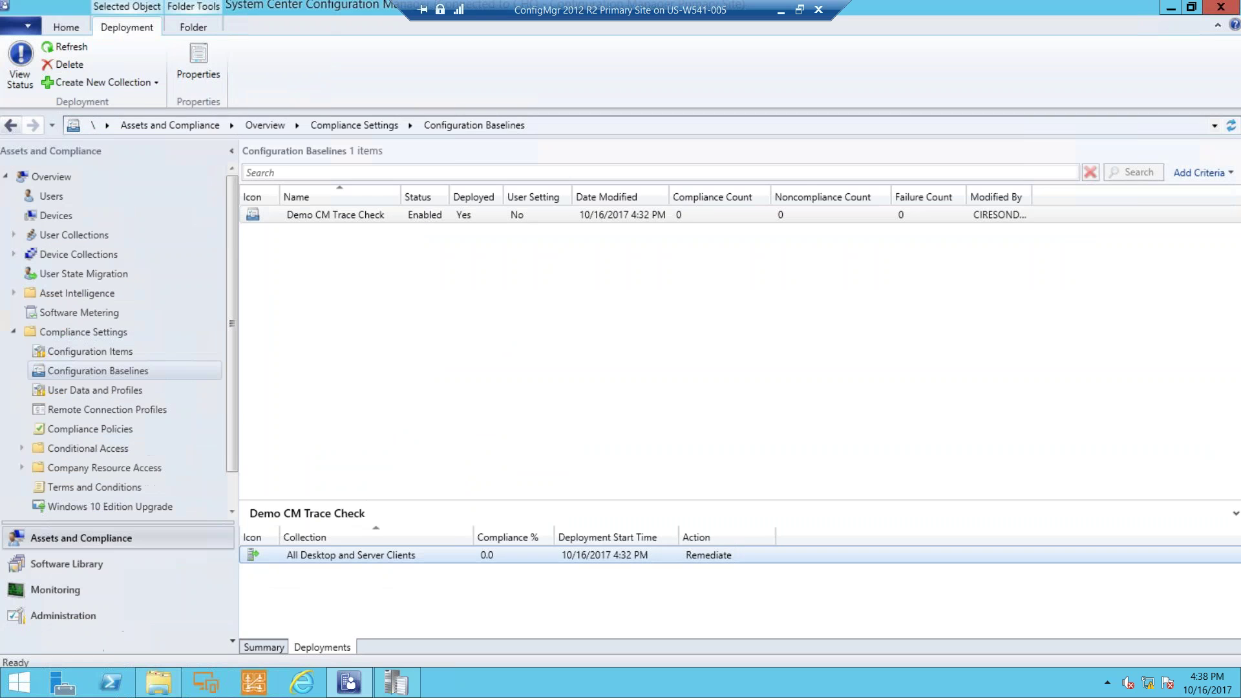
Step: Select the Demo CM Trace Check deployment under Monitoring > Deployments
{"action": "left_click", "coordinate": [74, 589]}
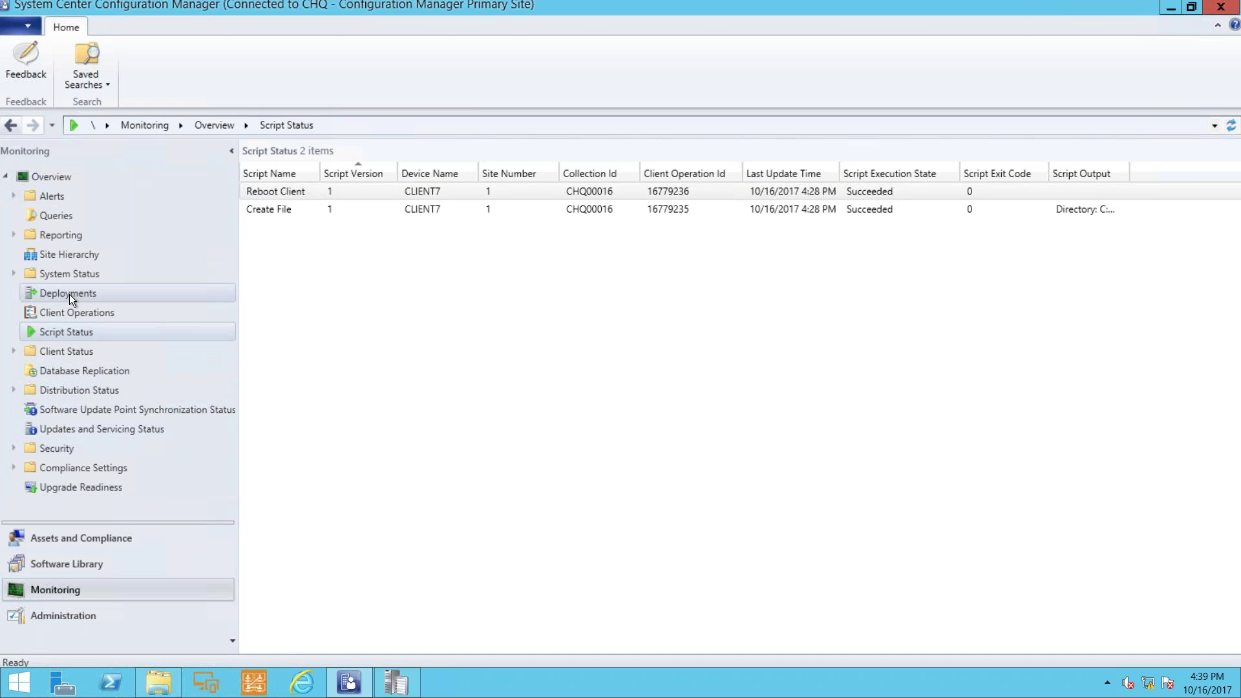
{"action": "left_click", "coordinate": [69, 293]}
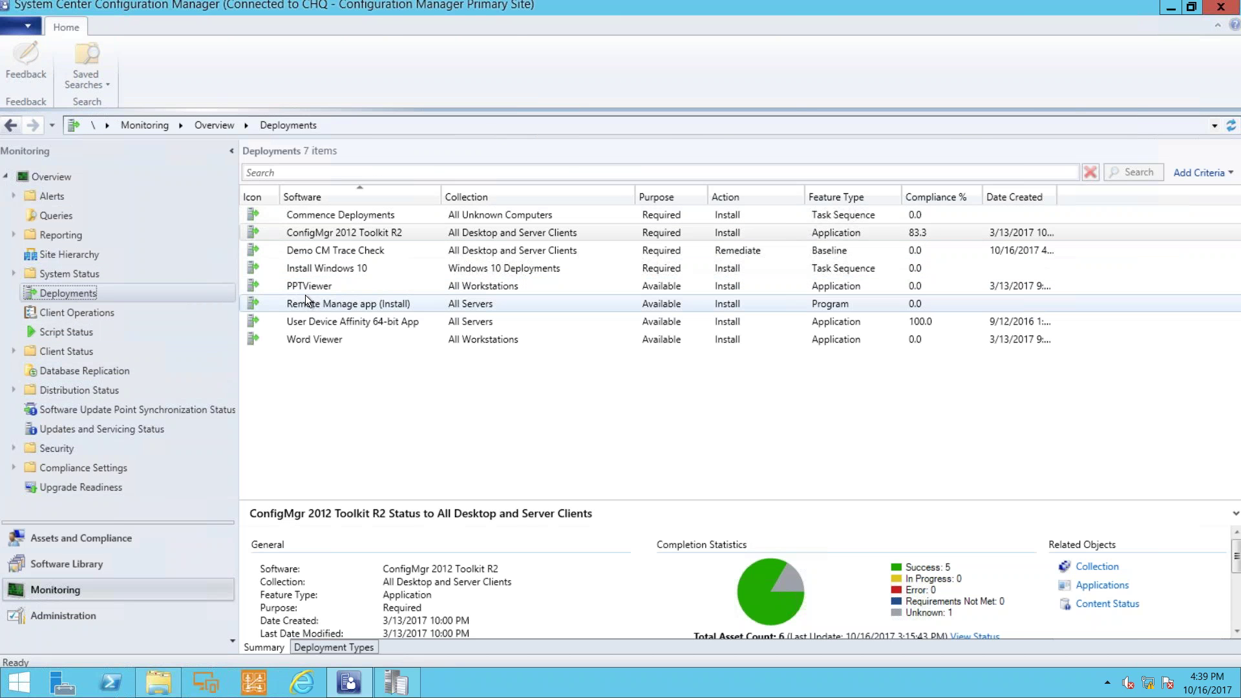
{"action": "left_click", "coordinate": [312, 257]}
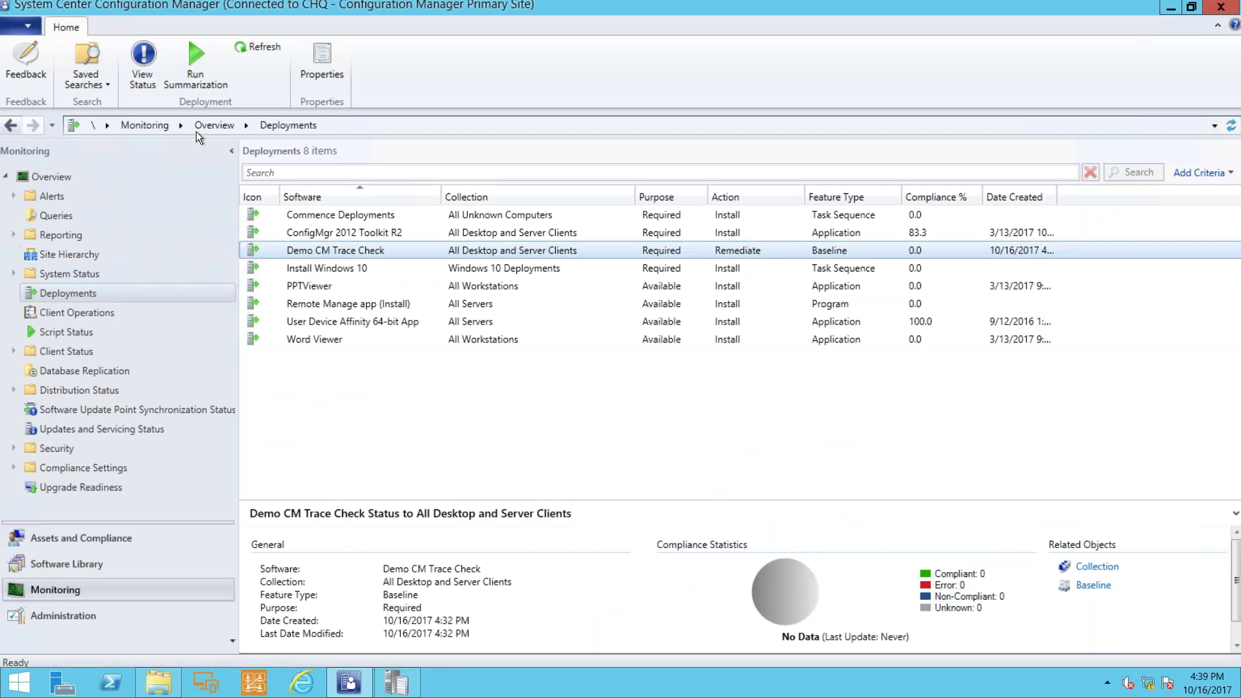
Step: Run summarization and refresh until it reports 6 assets, all Unknown, 0.0% compliance
{"action": "left_click", "coordinate": [193, 71]}
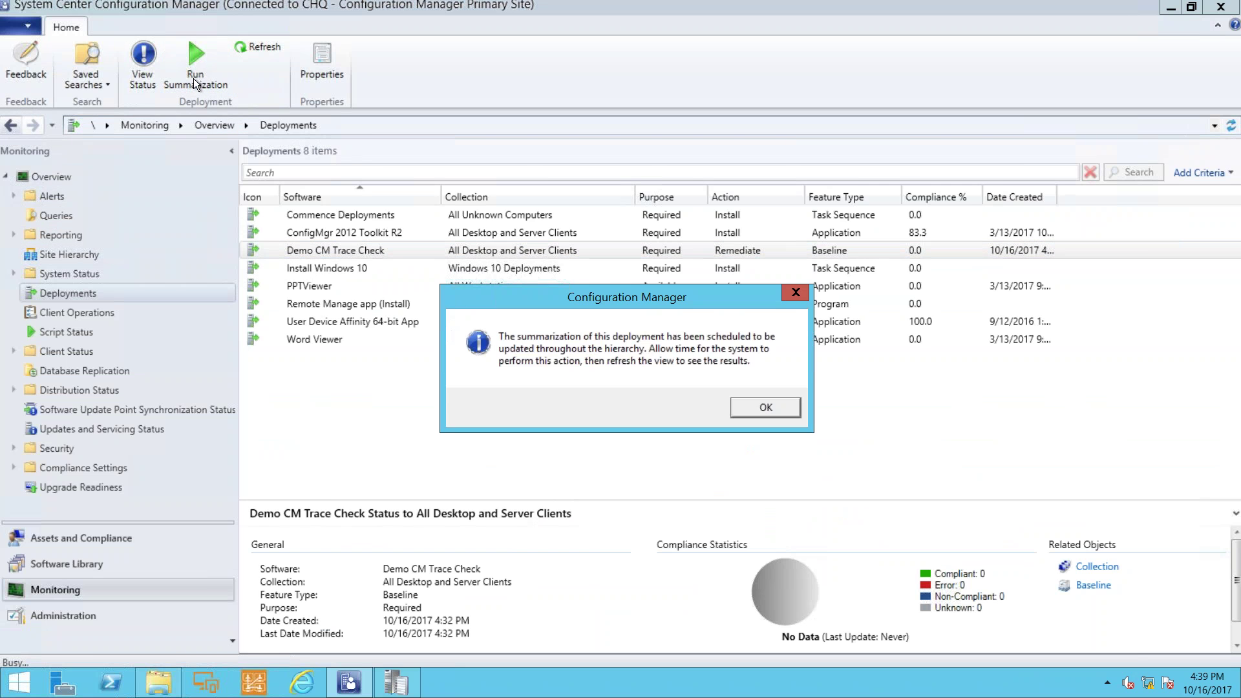
{"action": "left_click", "coordinate": [735, 401]}
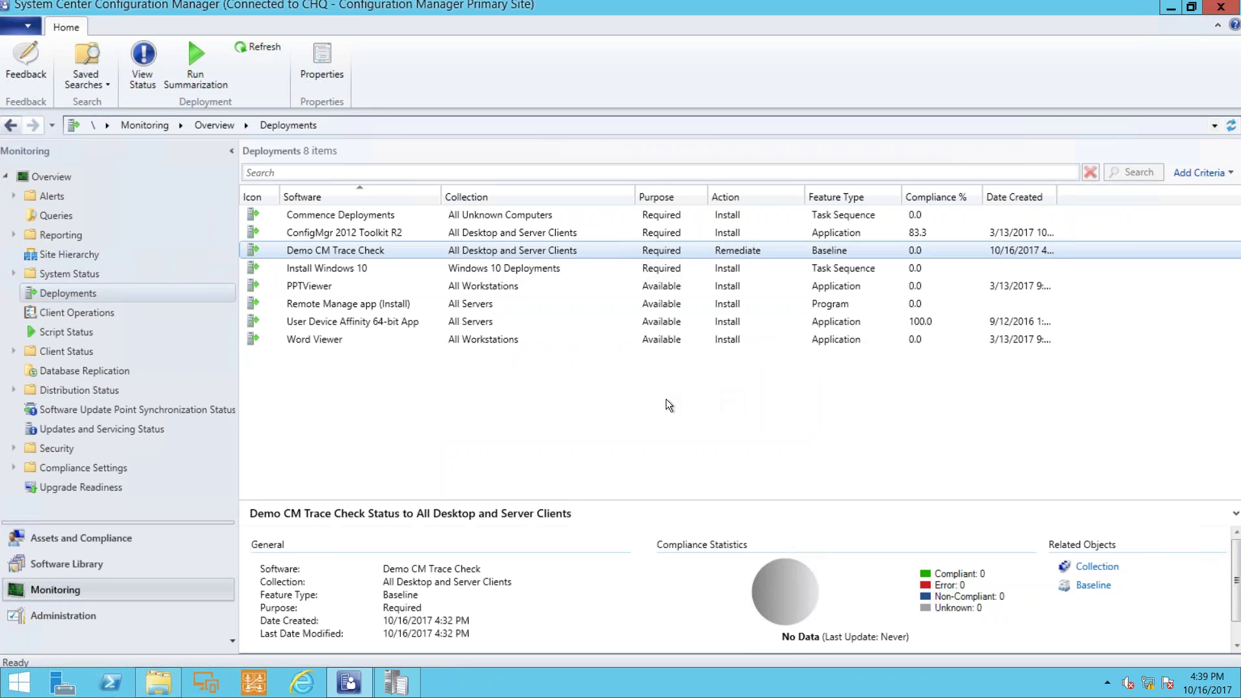
{"action": "left_click", "coordinate": [244, 53]}
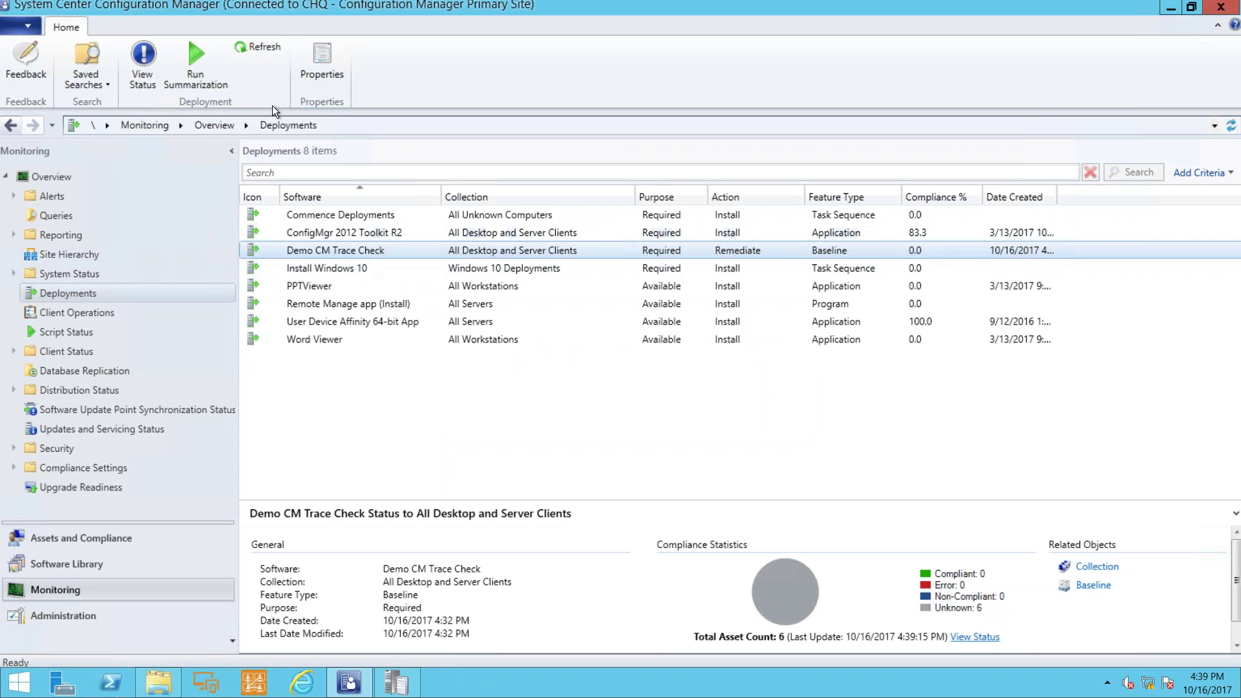
{"action": "left_click", "coordinate": [258, 46]}
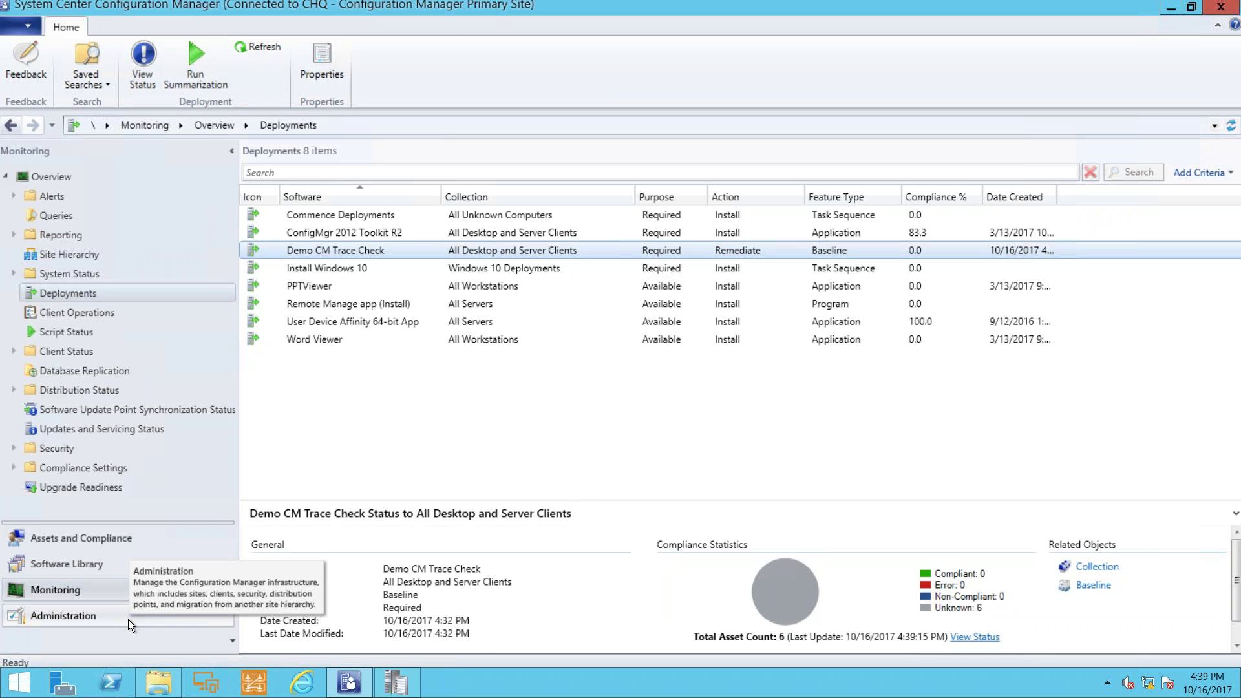
Step: Open the Configuration Manager client properties from Control Panel's System and Security
{"action": "key", "text": "super+x"}
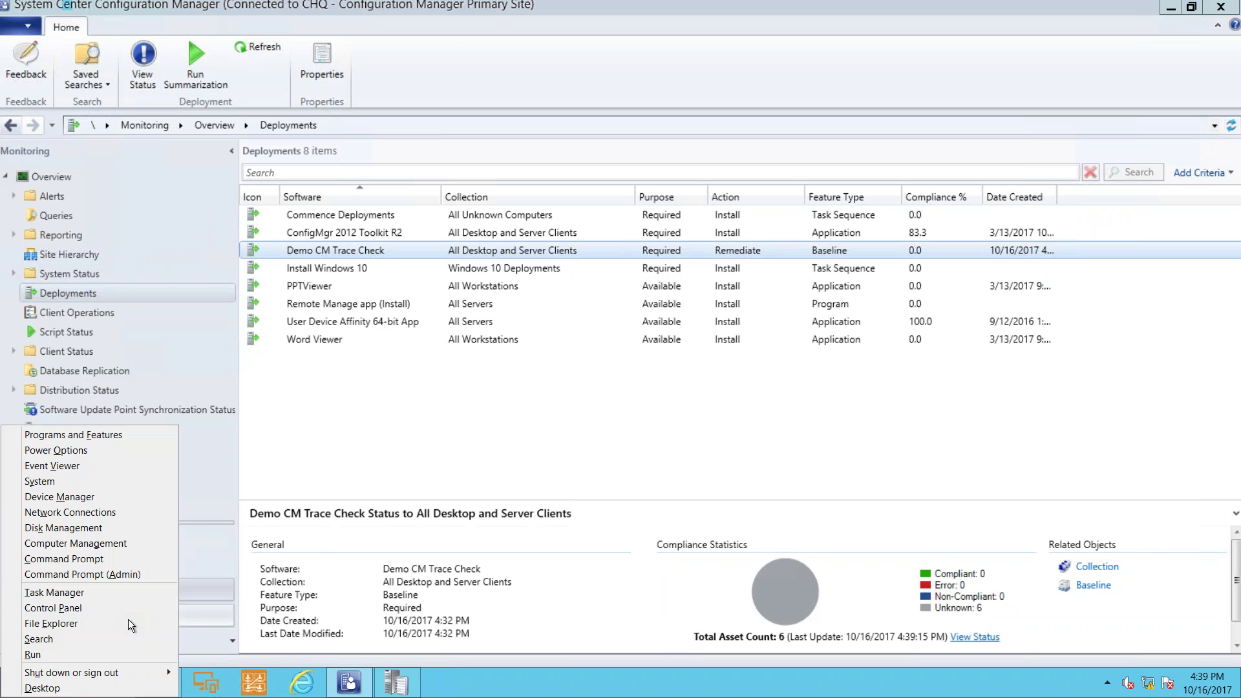
{"action": "key", "text": "p"}
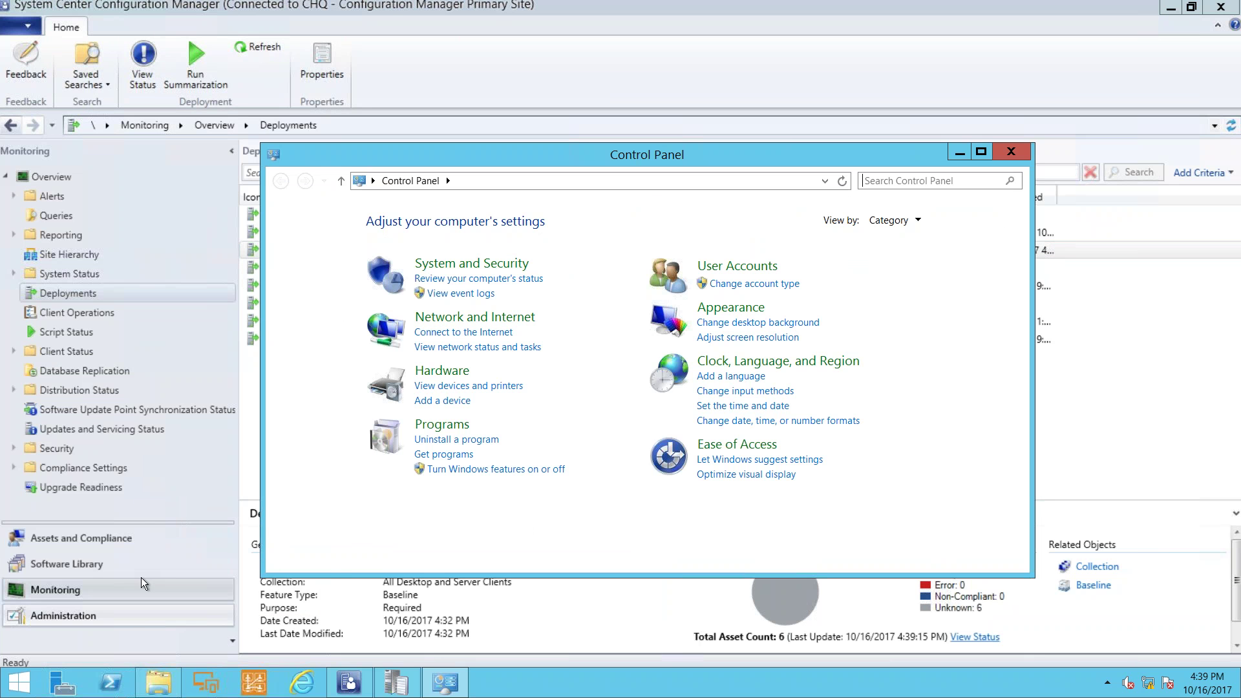
{"action": "left_click", "coordinate": [452, 265]}
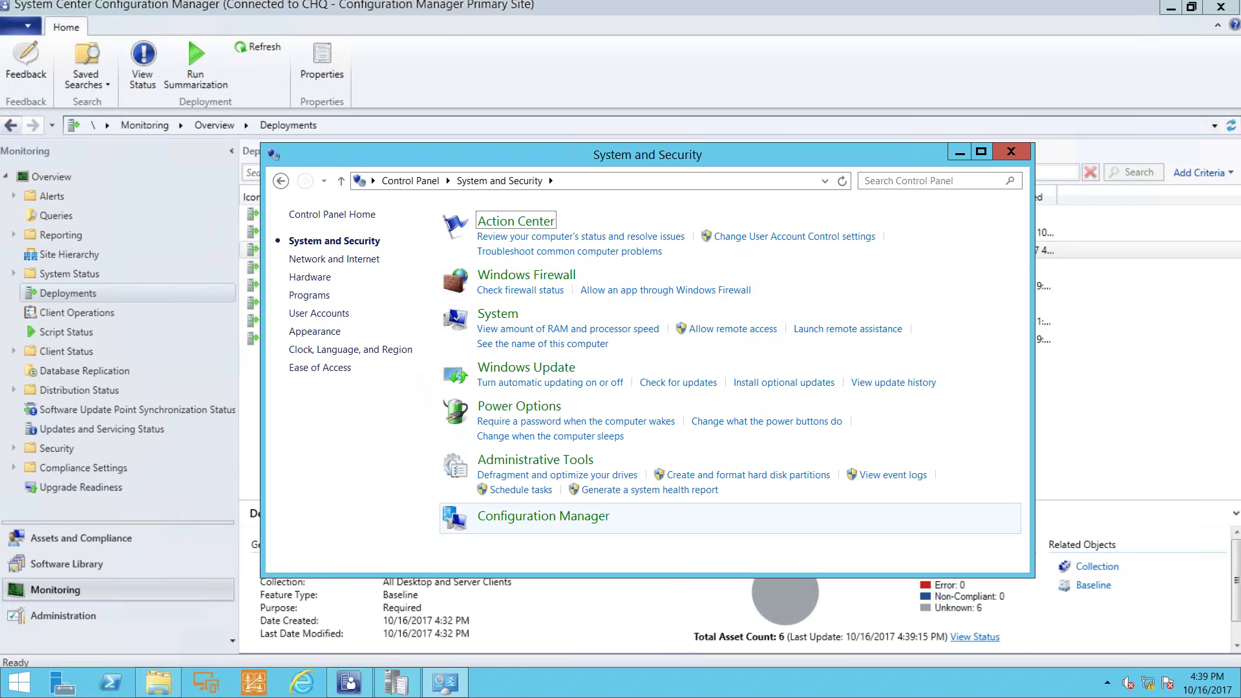
{"action": "left_click", "coordinate": [517, 515]}
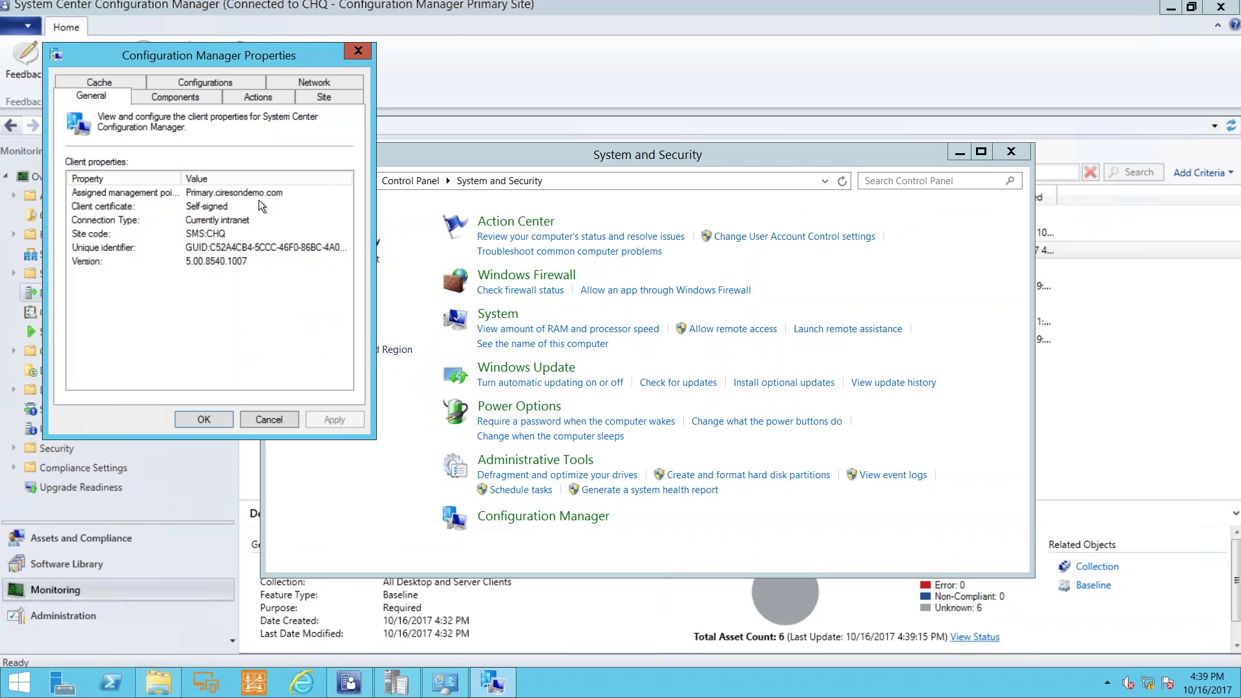
Step: Evaluate the assigned Demo CM Trace Check baseline on the Configurations tab, then close the properties
{"action": "left_click", "coordinate": [239, 95]}
{"action": "left_click", "coordinate": [199, 82]}
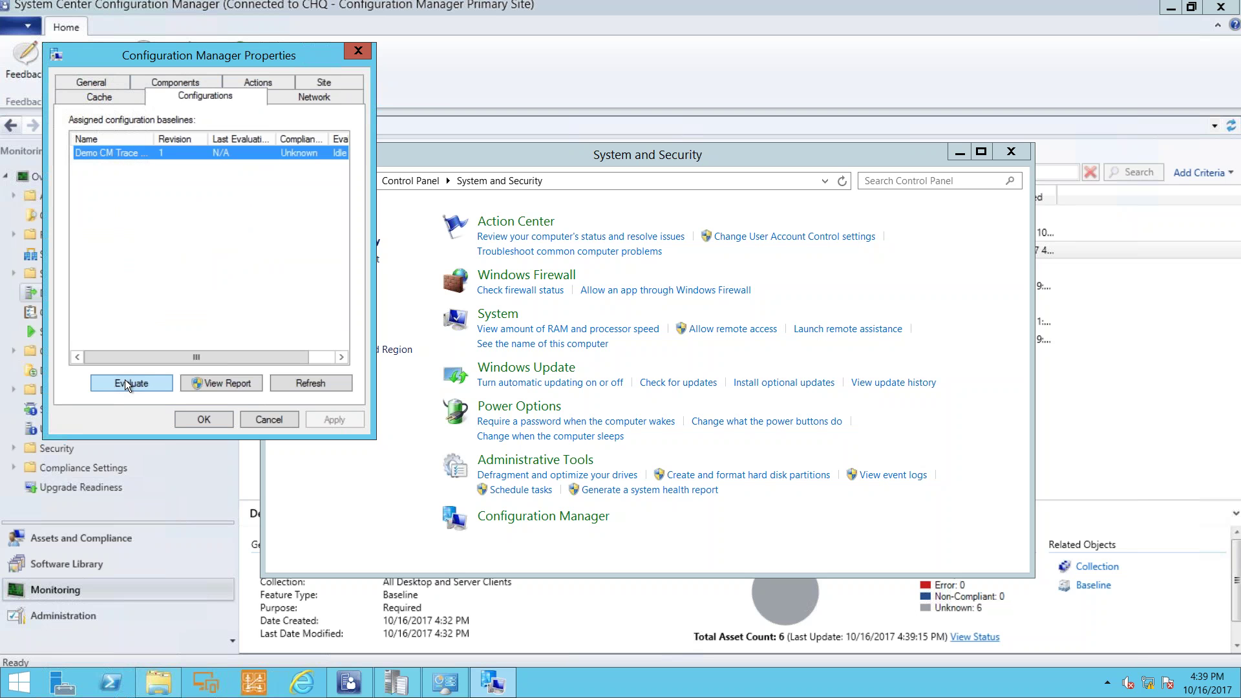
{"action": "left_click", "coordinate": [311, 382]}
{"action": "left_click", "coordinate": [265, 414]}
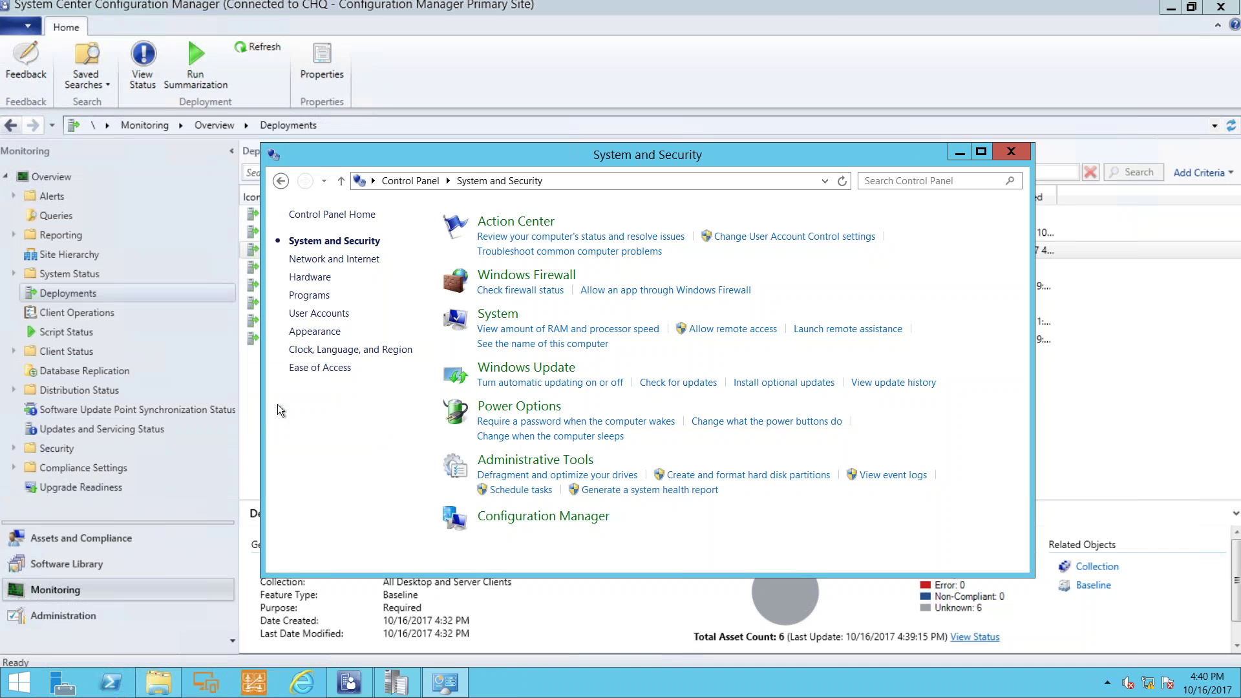
Step: Switch to the Windows 7 client VM and log on with the account password
{"action": "left_click", "coordinate": [792, 13]}
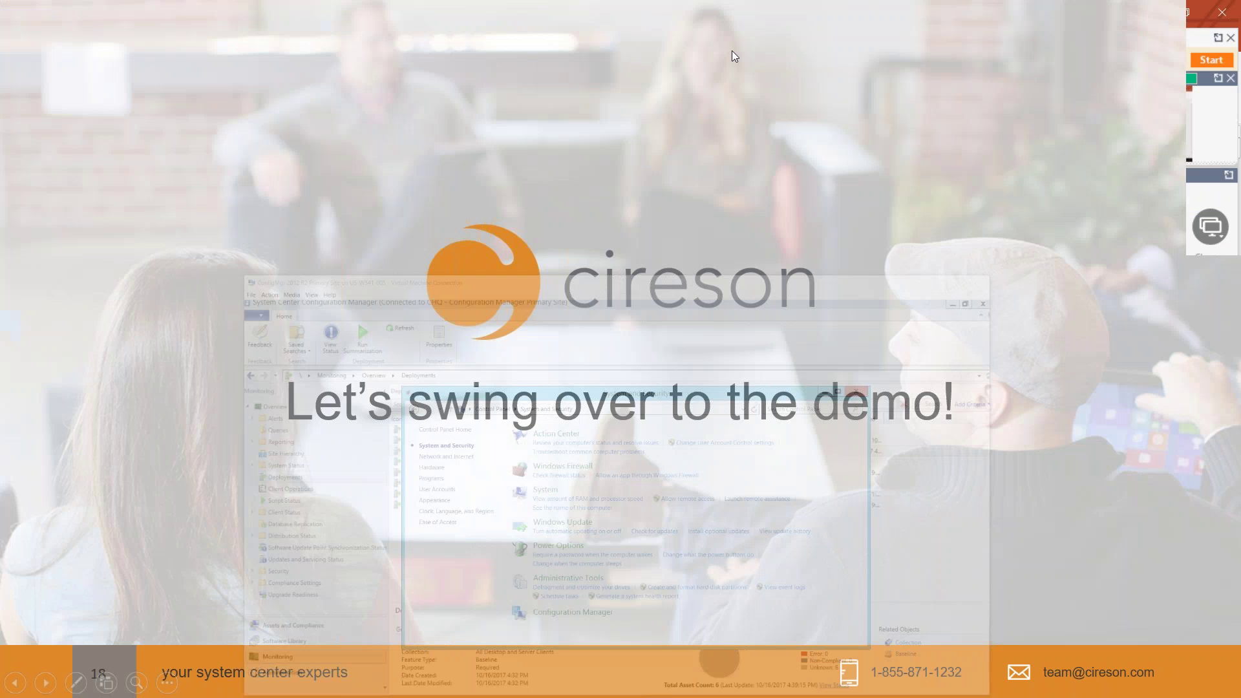
{"action": "key", "text": "alt+Tab"}
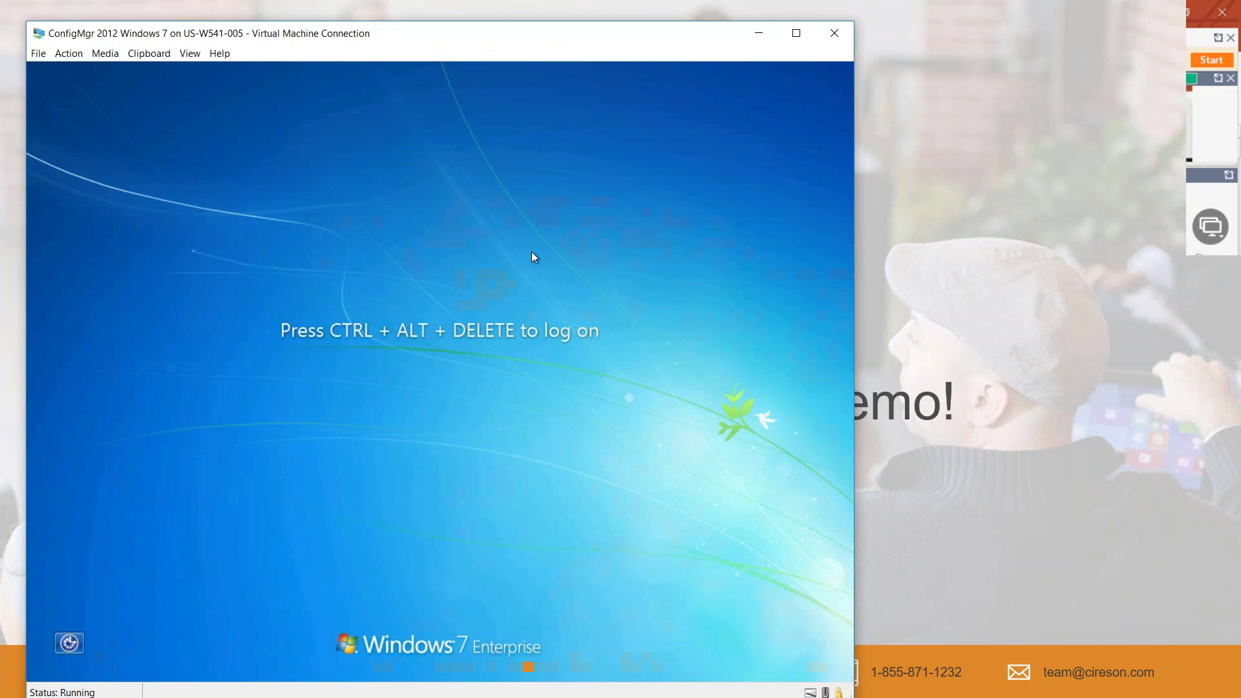
{"action": "key", "text": "ctrl+alt+End"}
{"action": "key", "text": "Return"}
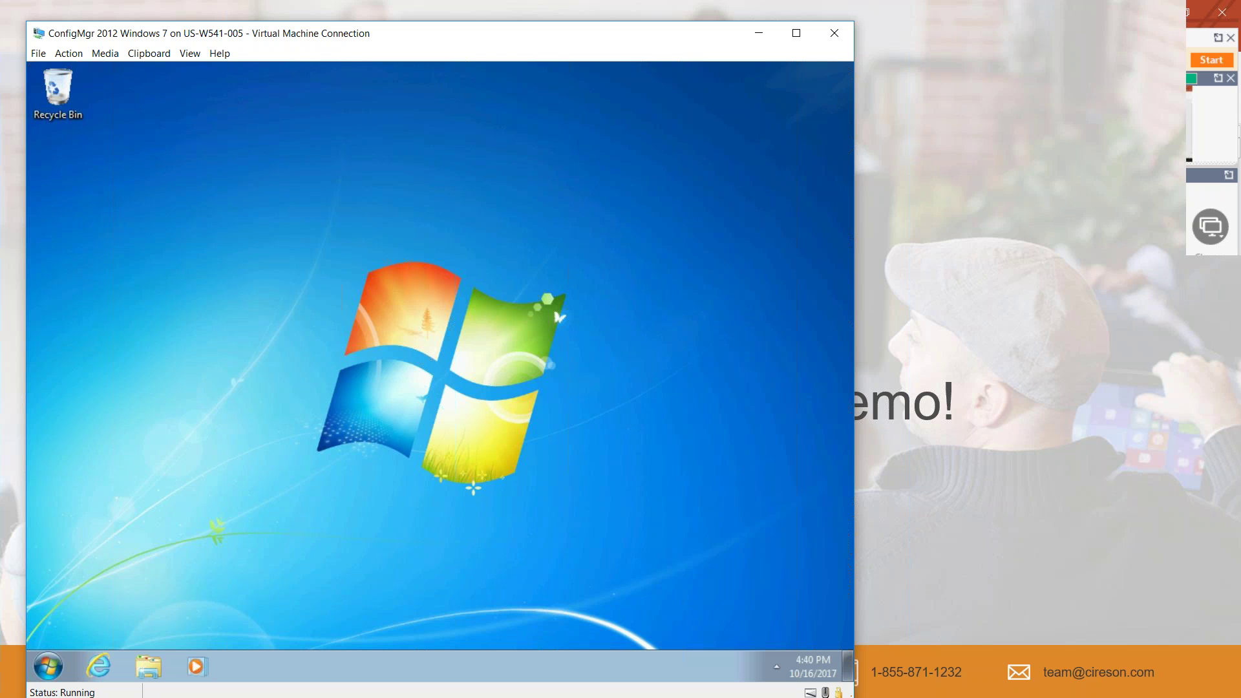
Step: Evaluate the Demo CM Trace Check baseline in the client's Configuration Manager properties
{"action": "key", "text": "super"}
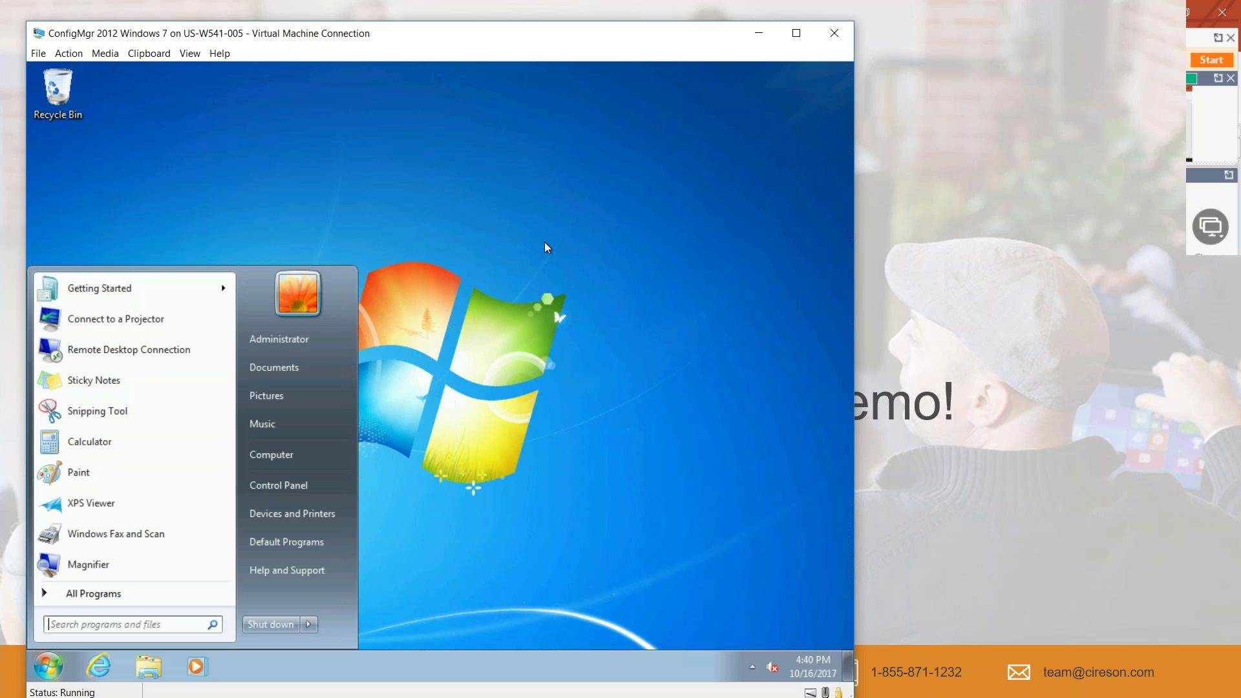
{"action": "left_click", "coordinate": [300, 483]}
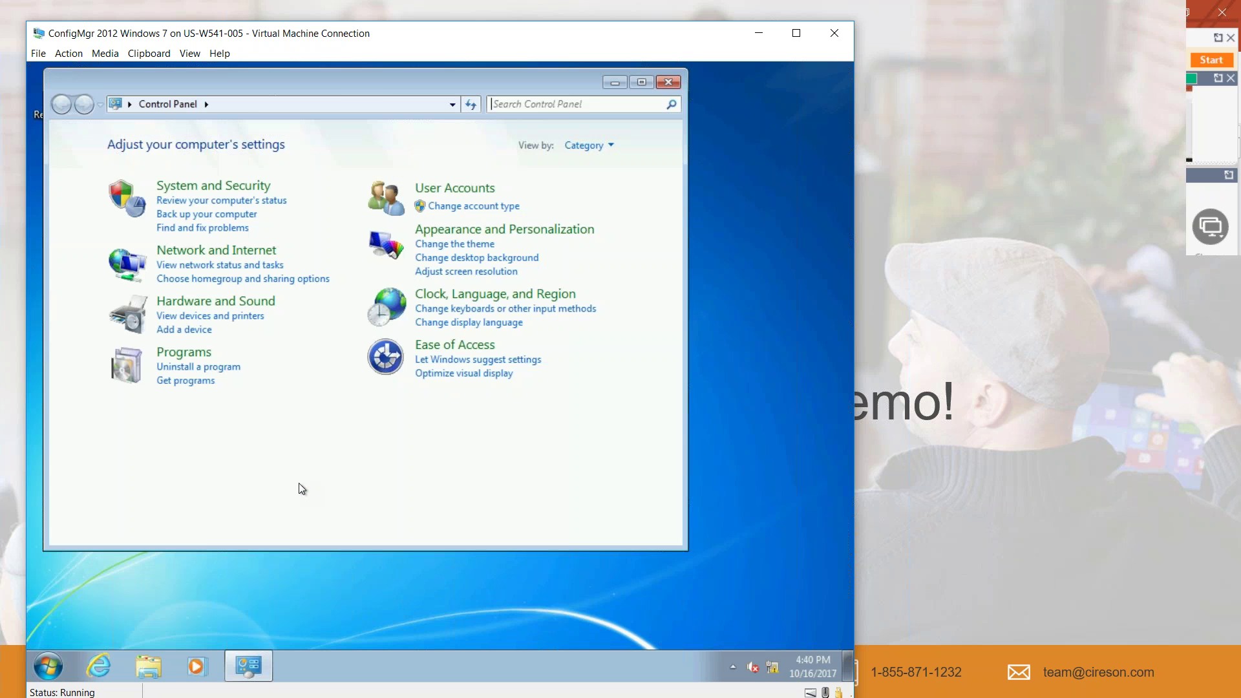
{"action": "left_click", "coordinate": [238, 186]}
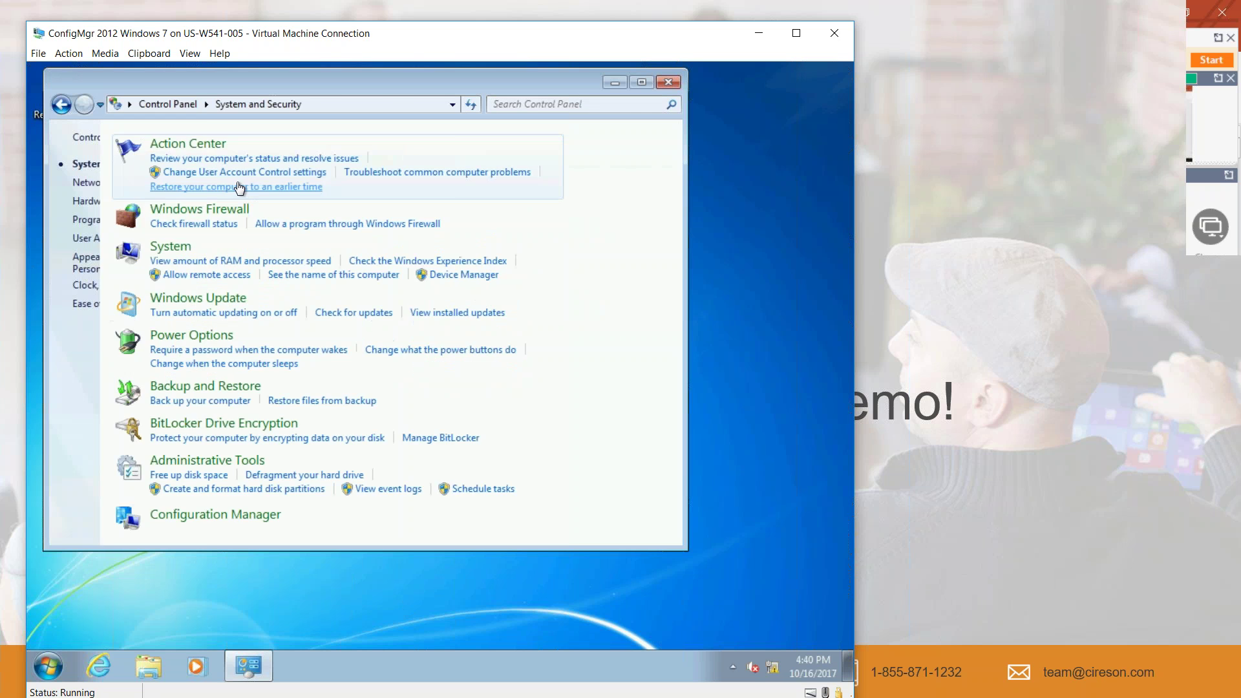
{"action": "left_click", "coordinate": [347, 513]}
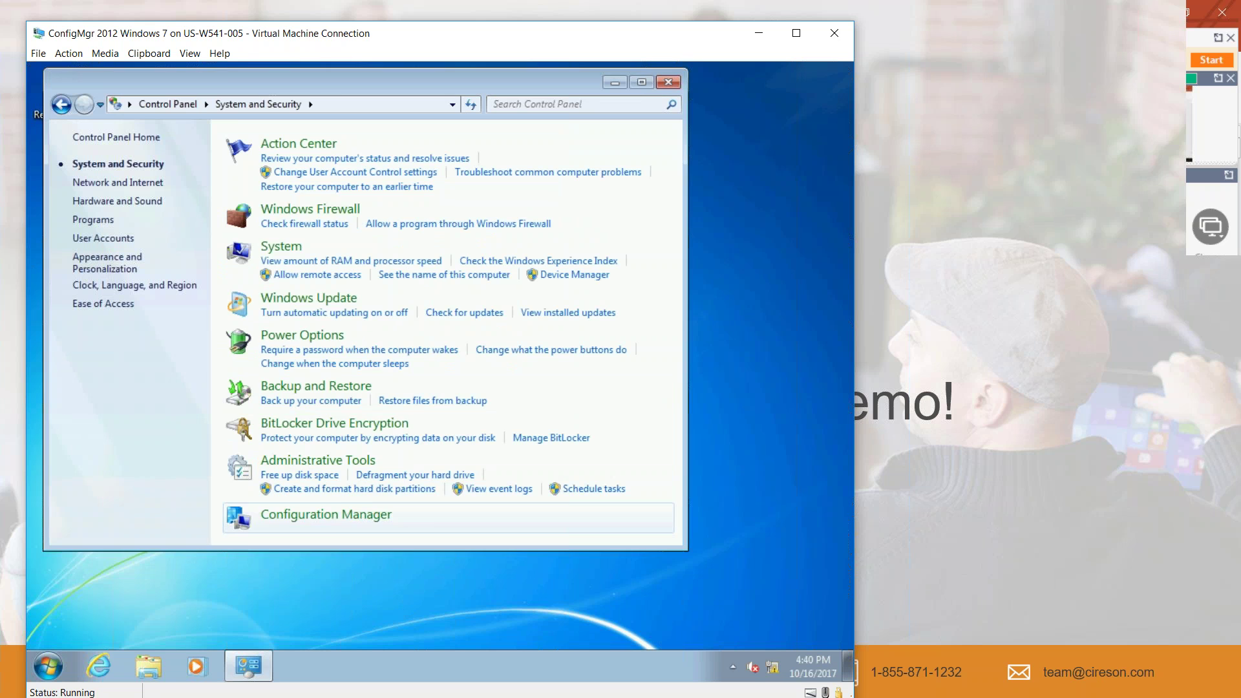
{"action": "left_click", "coordinate": [347, 242]}
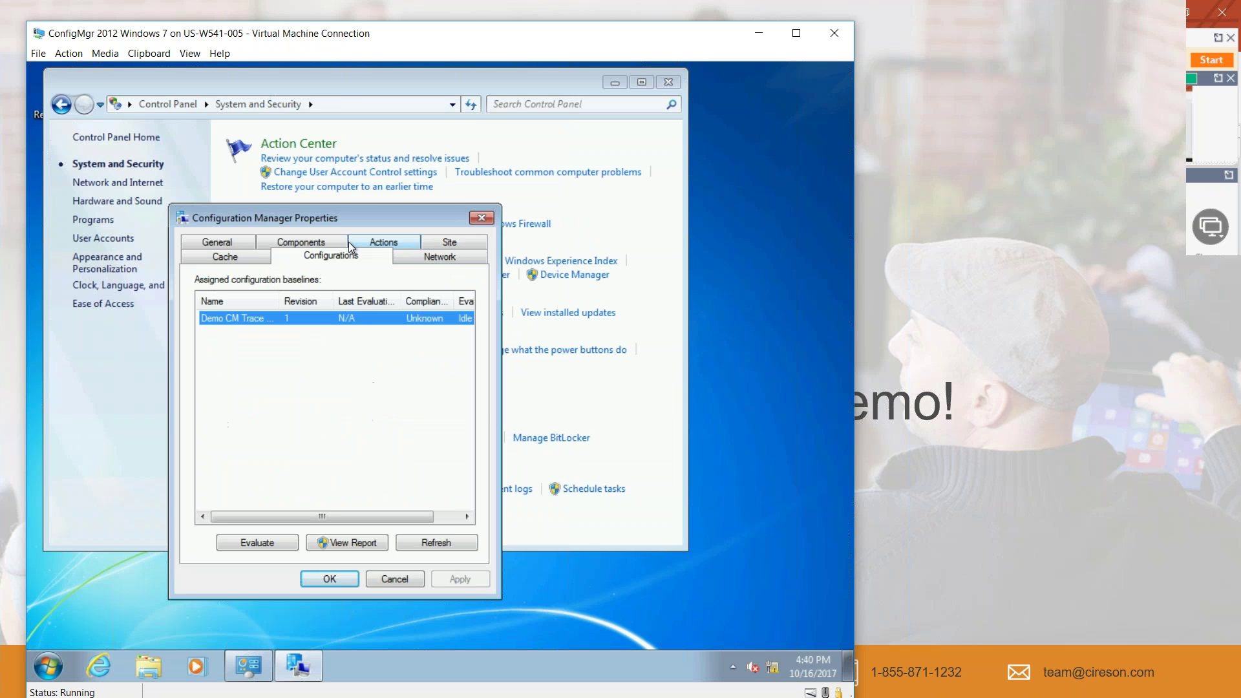
{"action": "left_click", "coordinate": [270, 543]}
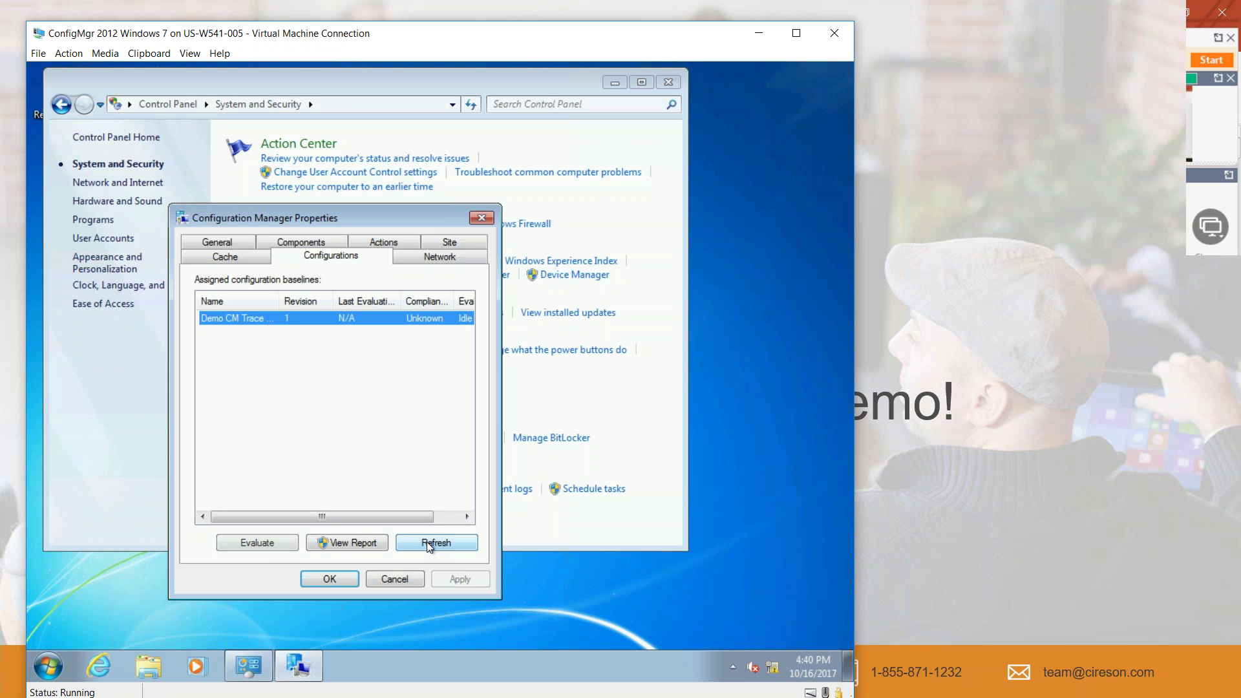
{"action": "left_click", "coordinate": [409, 578]}
Step: Show the primary site server full screen and open the ConfigMgr Portal dashboard
{"action": "left_click", "coordinate": [759, 33]}
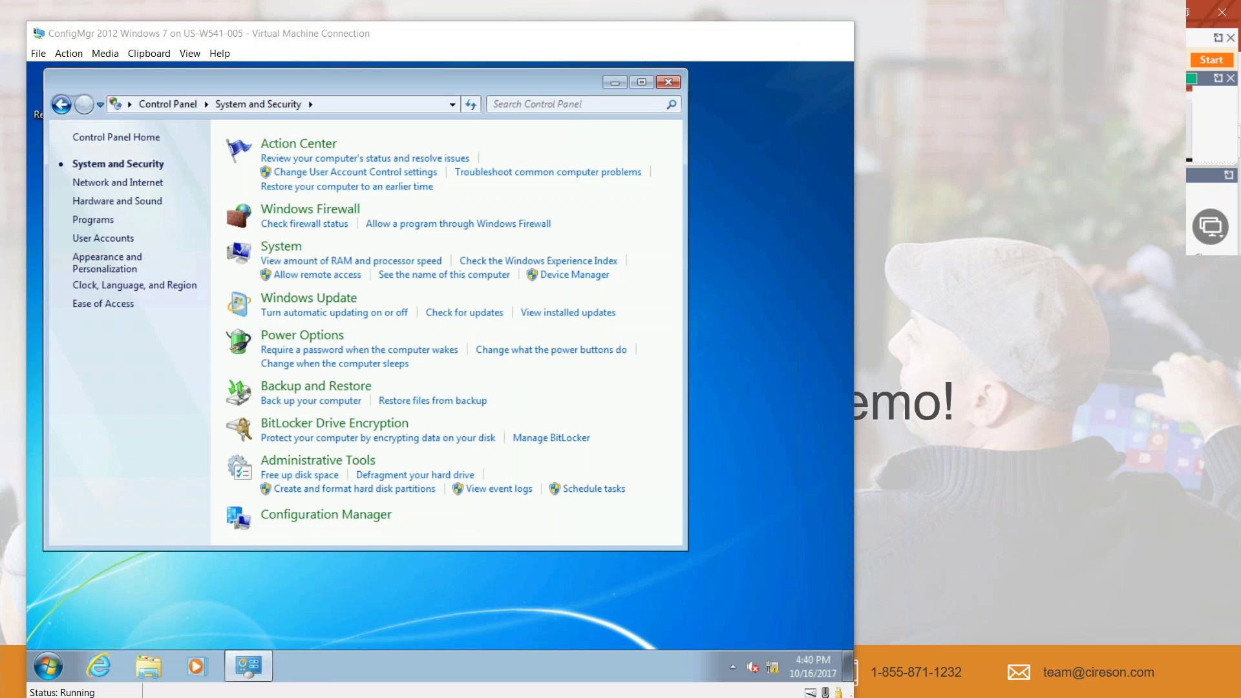
{"action": "key", "text": "alt+Tab"}
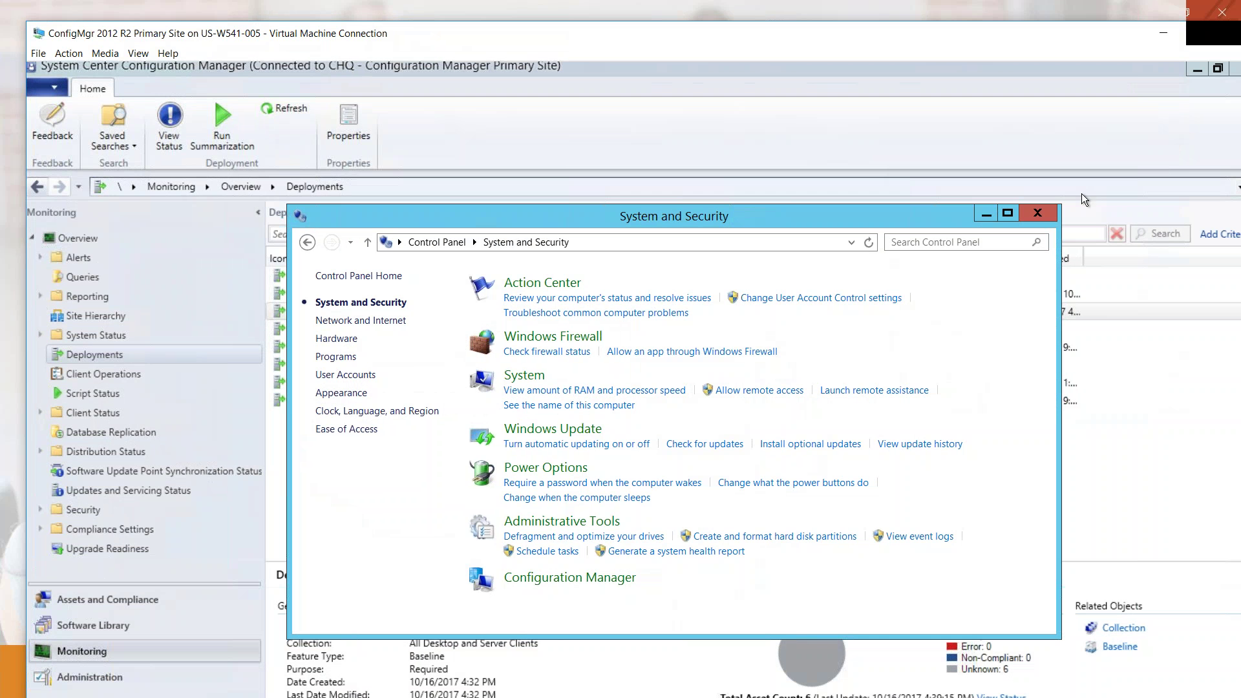
{"action": "left_click", "coordinate": [1037, 213]}
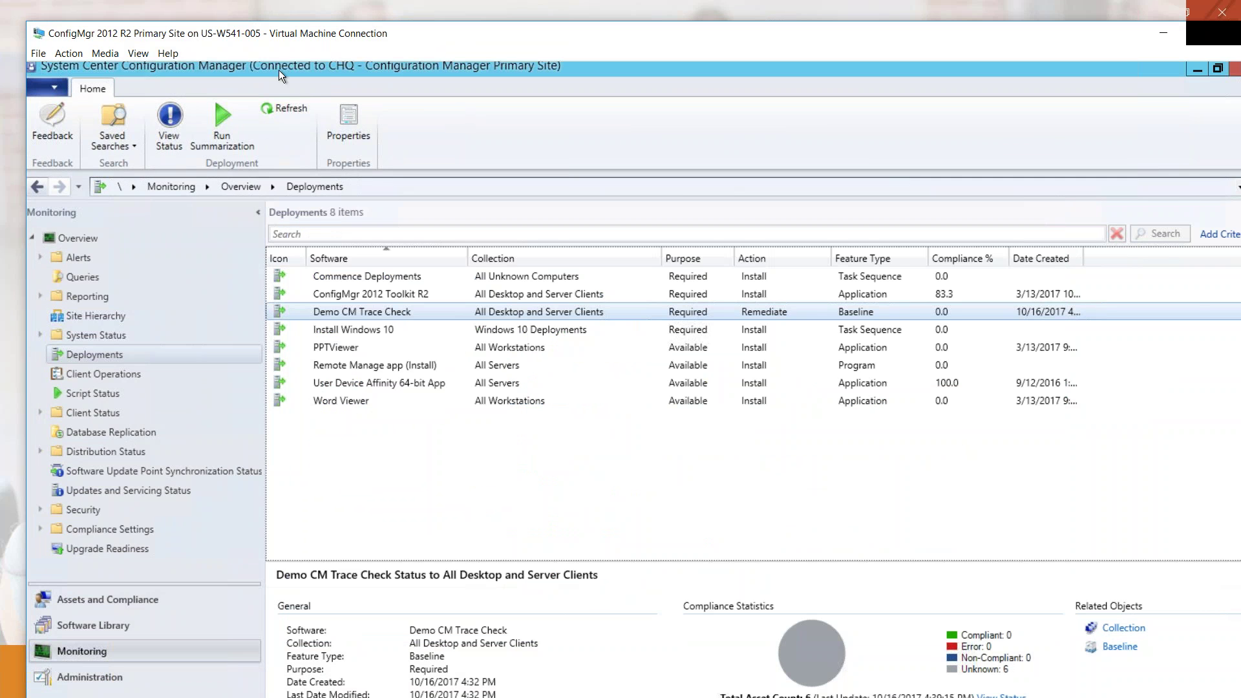
{"action": "left_click", "coordinate": [138, 53]}
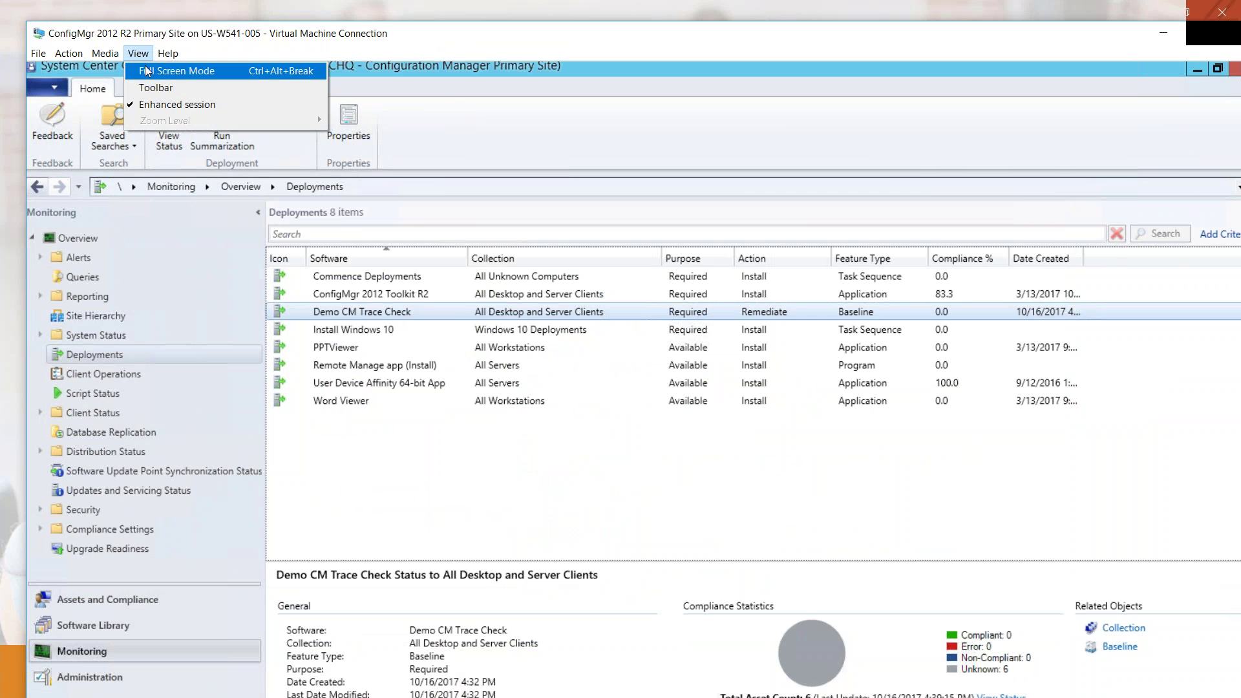
{"action": "left_click", "coordinate": [150, 74]}
{"action": "left_click", "coordinate": [308, 683]}
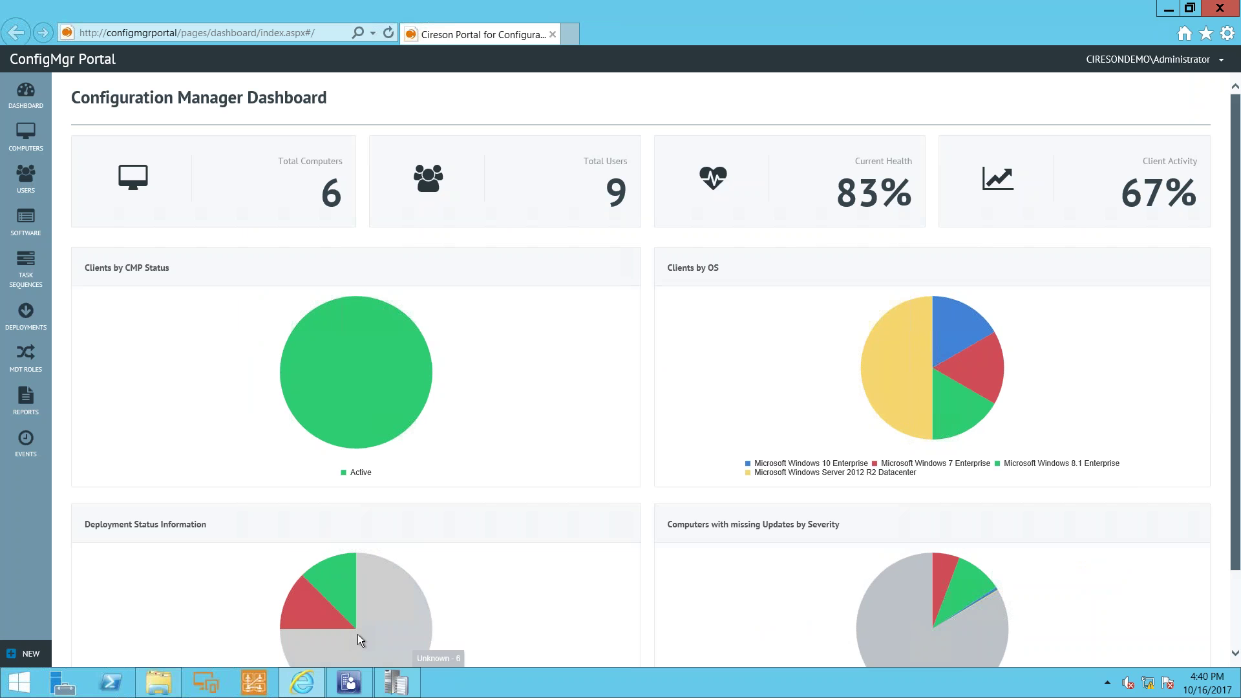
Step: Inspect the Deployment Status chart slices, then open the Deployments list showing Demo CM Trace Check
{"action": "scroll", "coordinate": [393, 531], "scroll_direction": "down", "scroll_amount": 1}
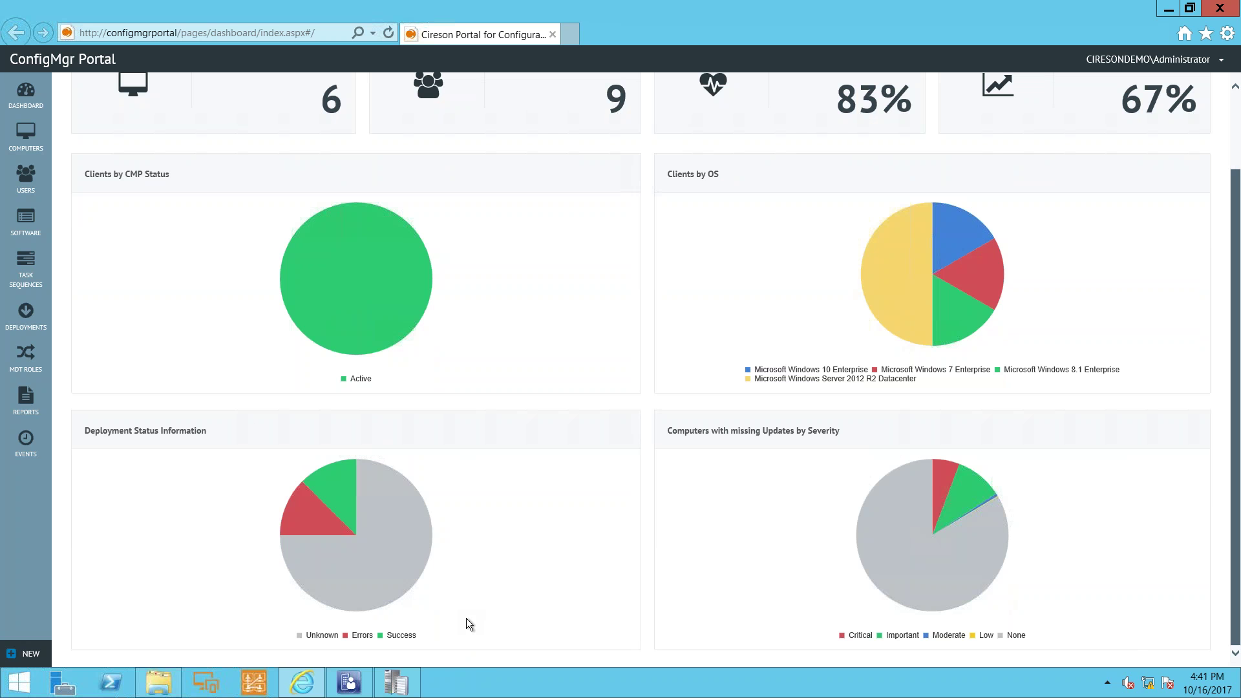
{"action": "mouse_move", "coordinate": [380, 575]}
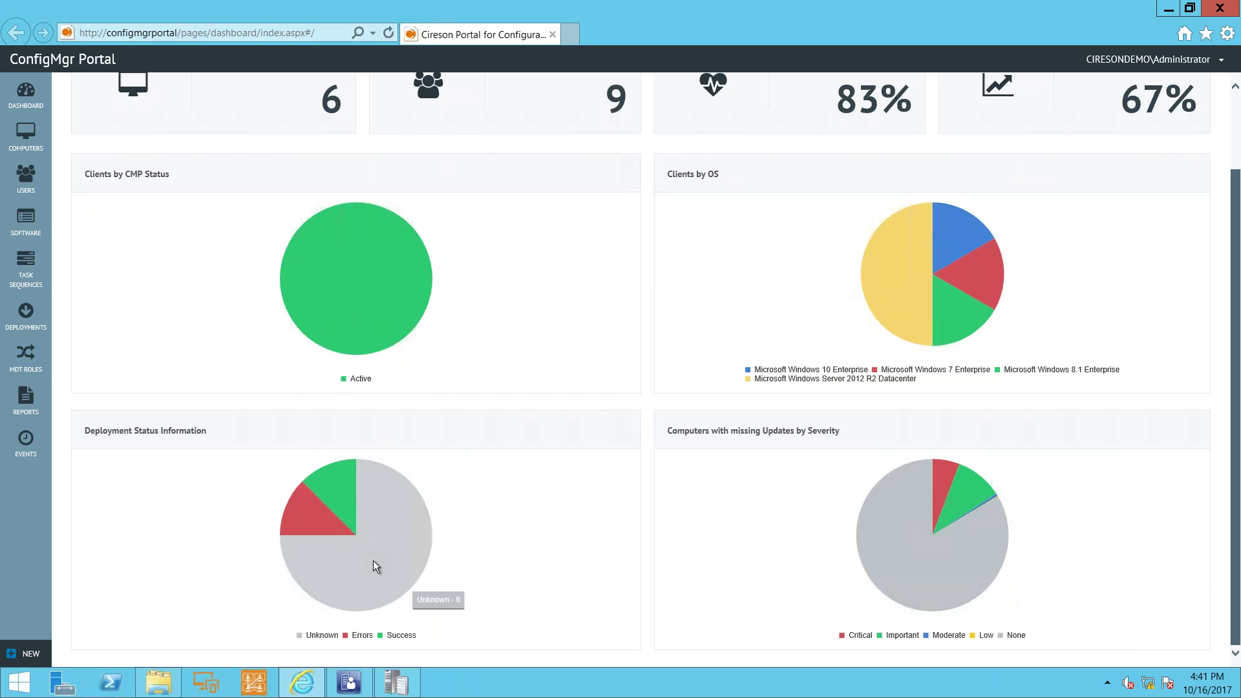
{"action": "mouse_move", "coordinate": [348, 502]}
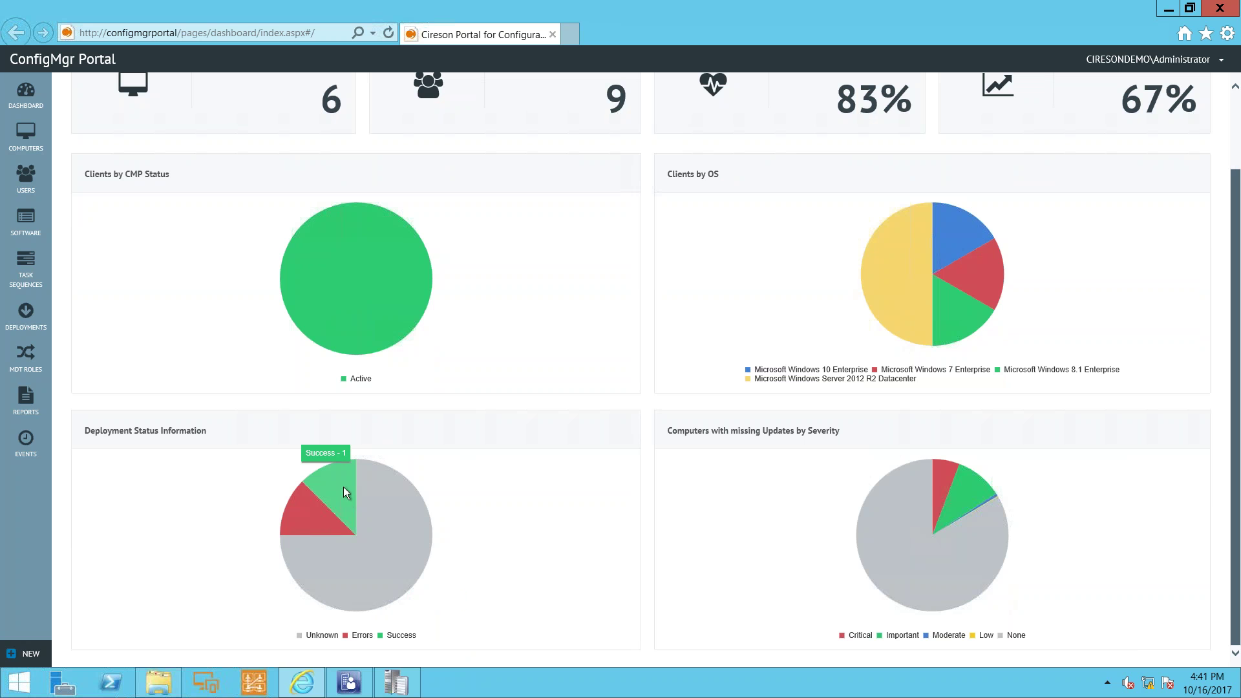
{"action": "mouse_move", "coordinate": [311, 522]}
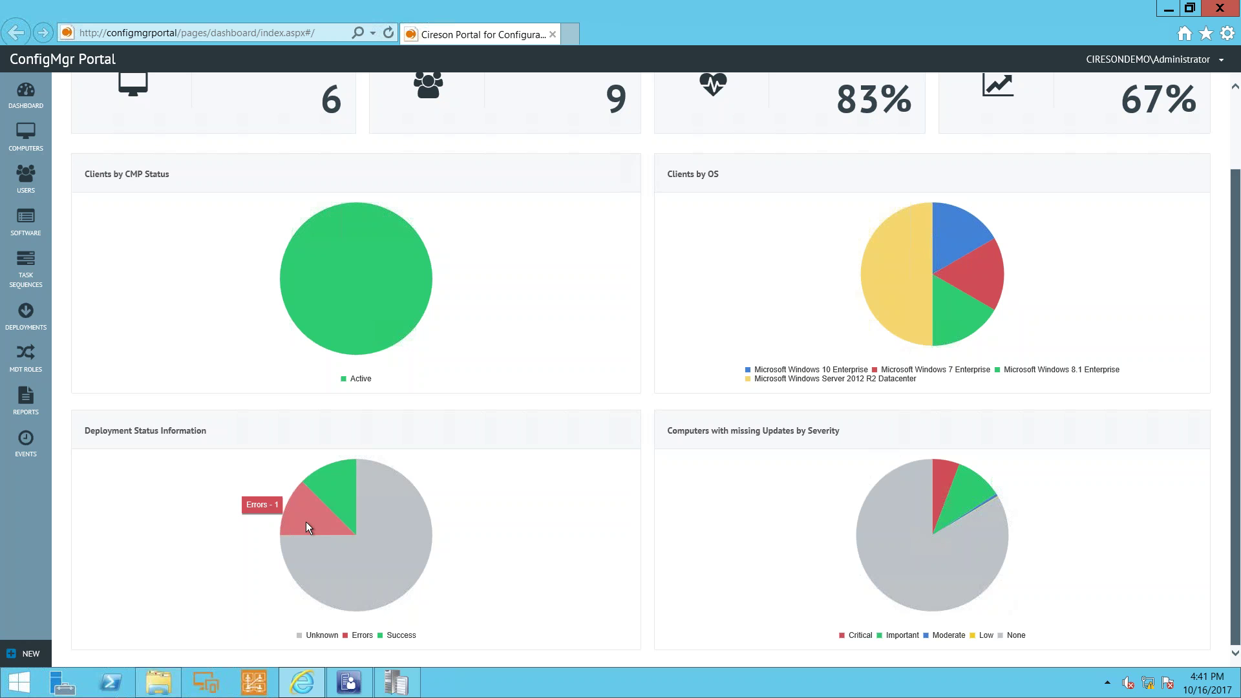
{"action": "mouse_move", "coordinate": [360, 545]}
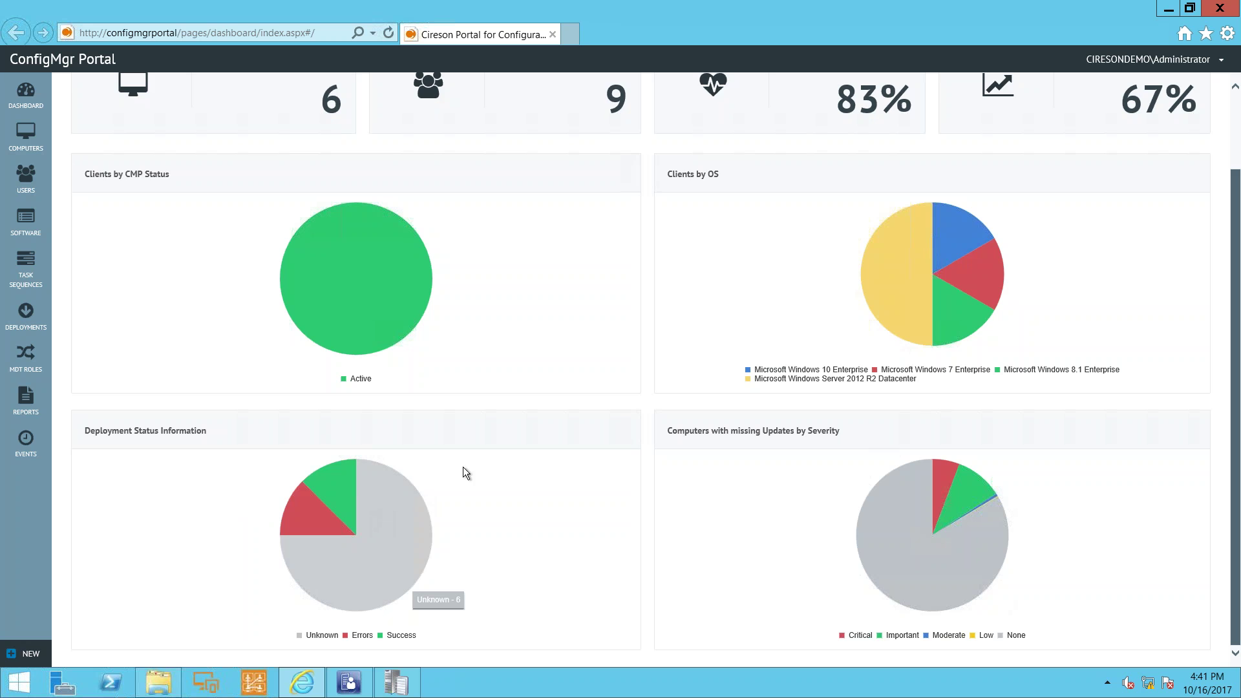
{"action": "scroll", "coordinate": [474, 453], "scroll_direction": "up", "scroll_amount": 2}
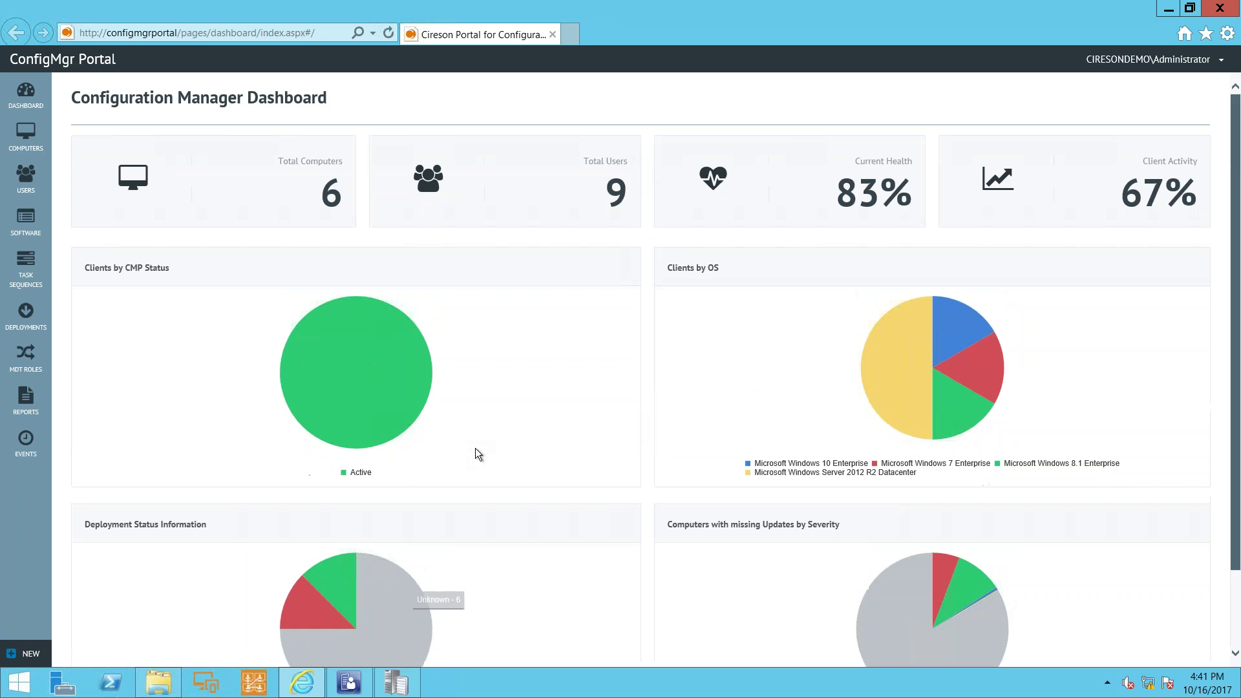
{"action": "left_click", "coordinate": [26, 312]}
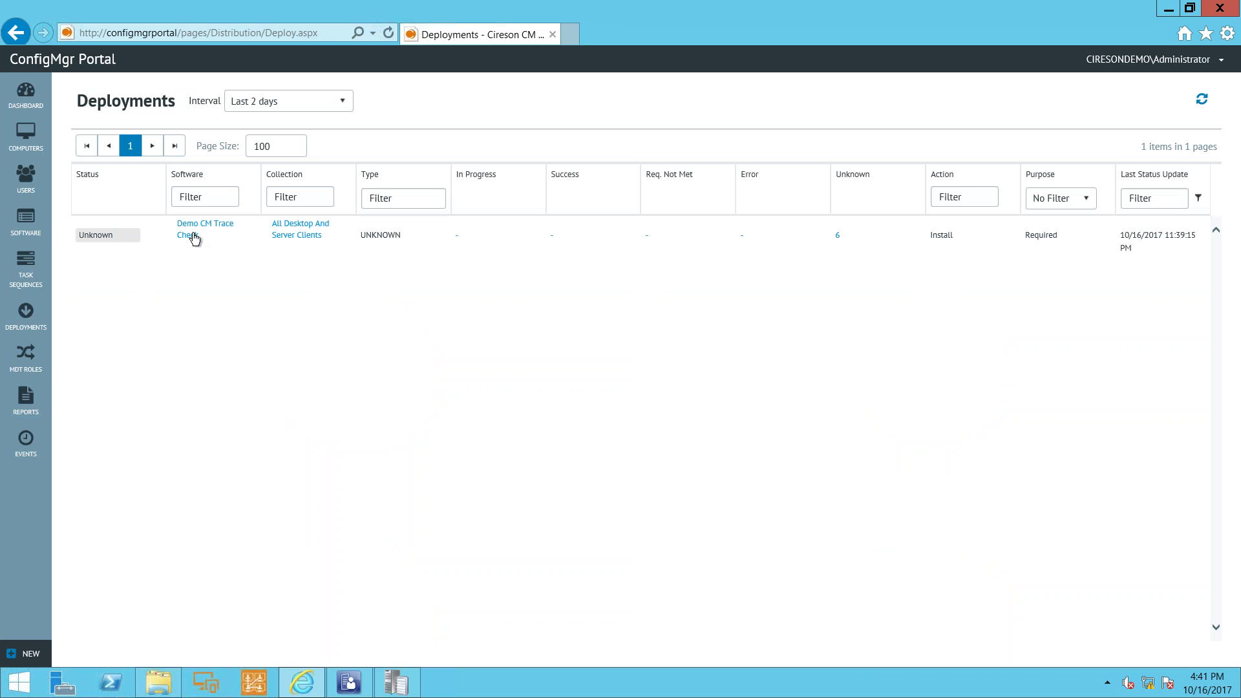
Step: Set the deployment interval to All and view computers where User Device Affinity 64-Bit App succeeded
{"action": "left_click", "coordinate": [297, 100]}
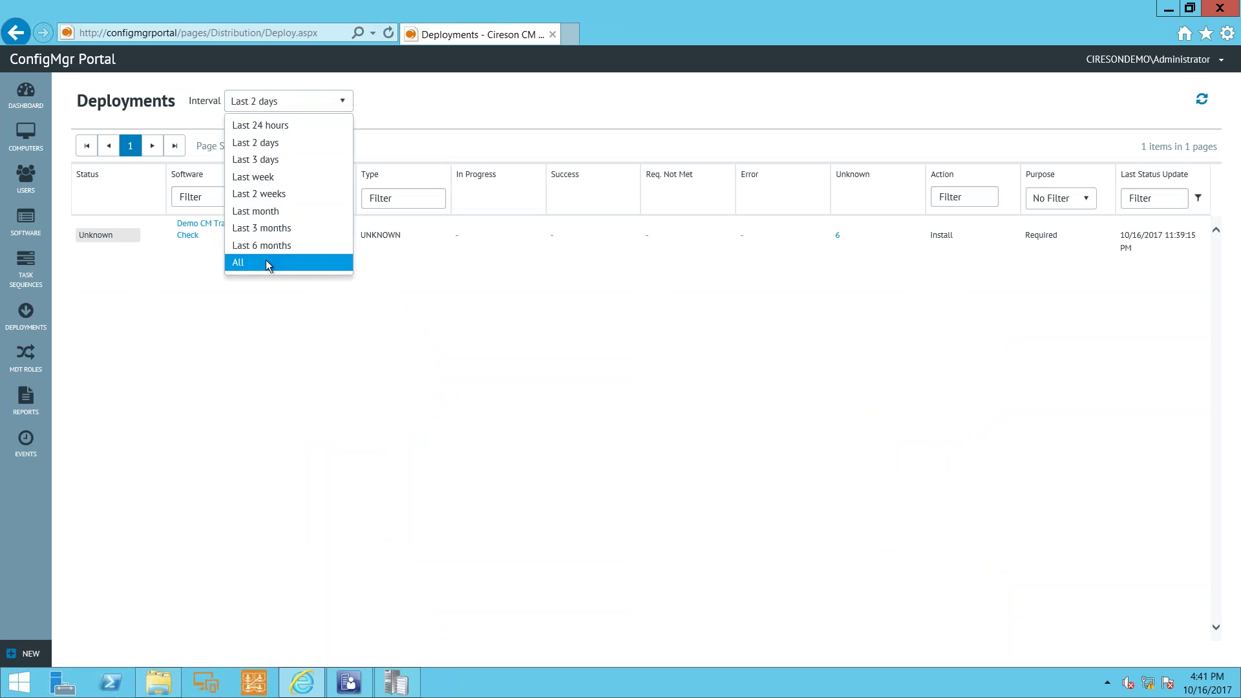
{"action": "left_click", "coordinate": [265, 259]}
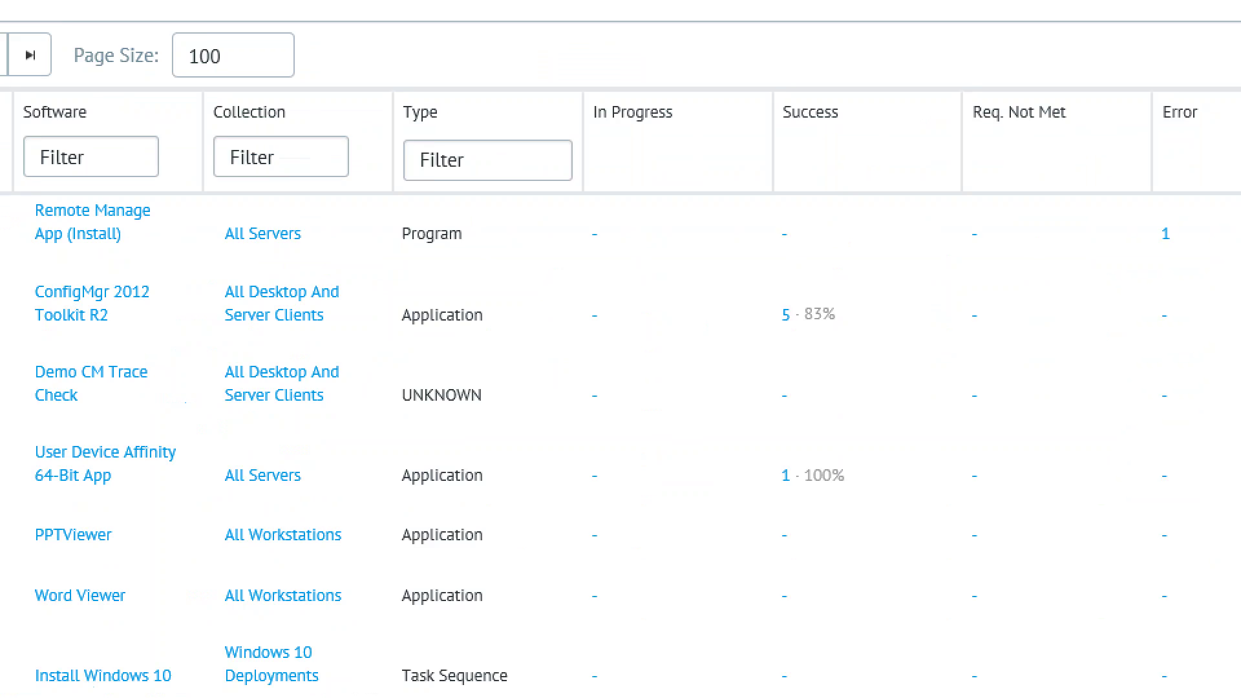
{"action": "mouse_move", "coordinate": [2, 263]}
{"action": "left_mouse_down"}
{"action": "mouse_move", "coordinate": [474, 304]}
{"action": "mouse_move", "coordinate": [898, 374]}
{"action": "left_mouse_up"}
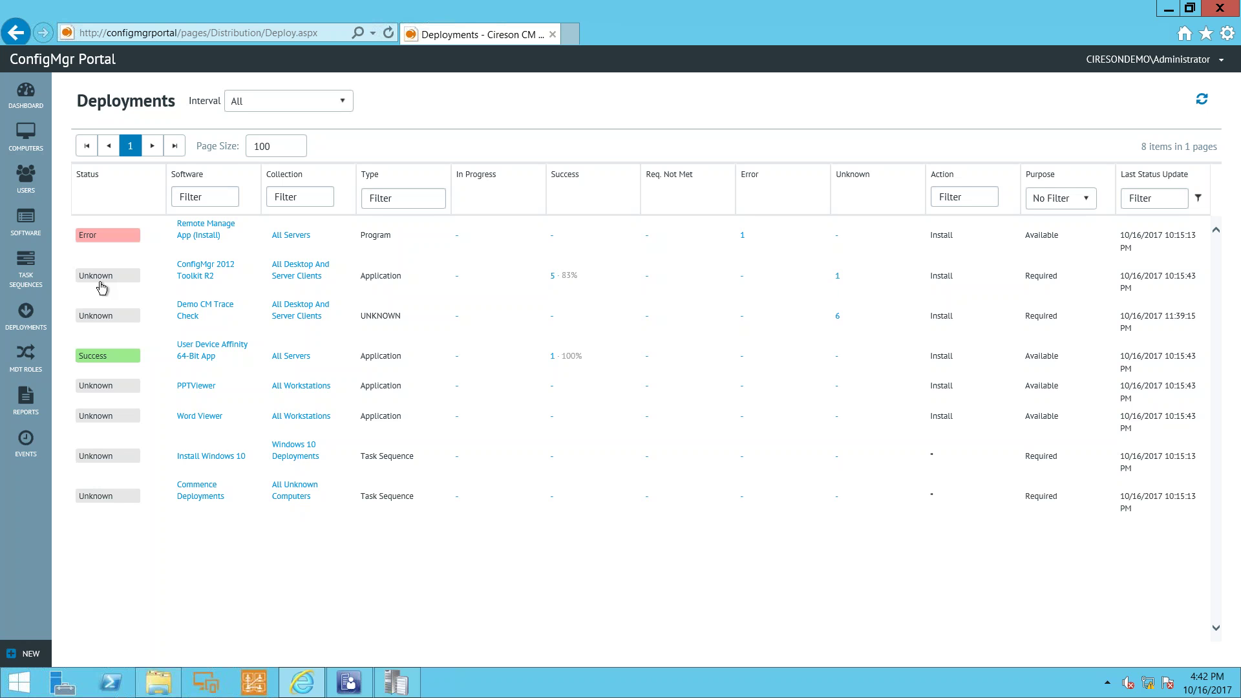
{"action": "left_click", "coordinate": [107, 360]}
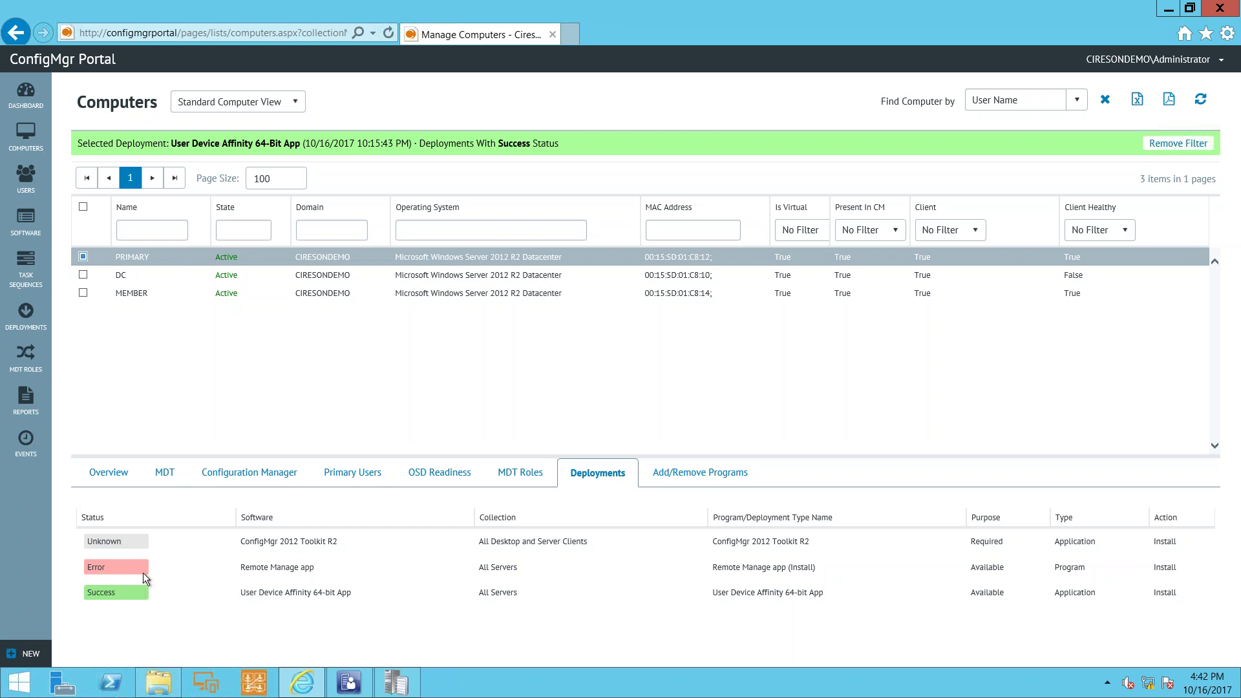
Step: Return to Deployments and open Security Settings from the administrator account menu
{"action": "left_click", "coordinate": [15, 313]}
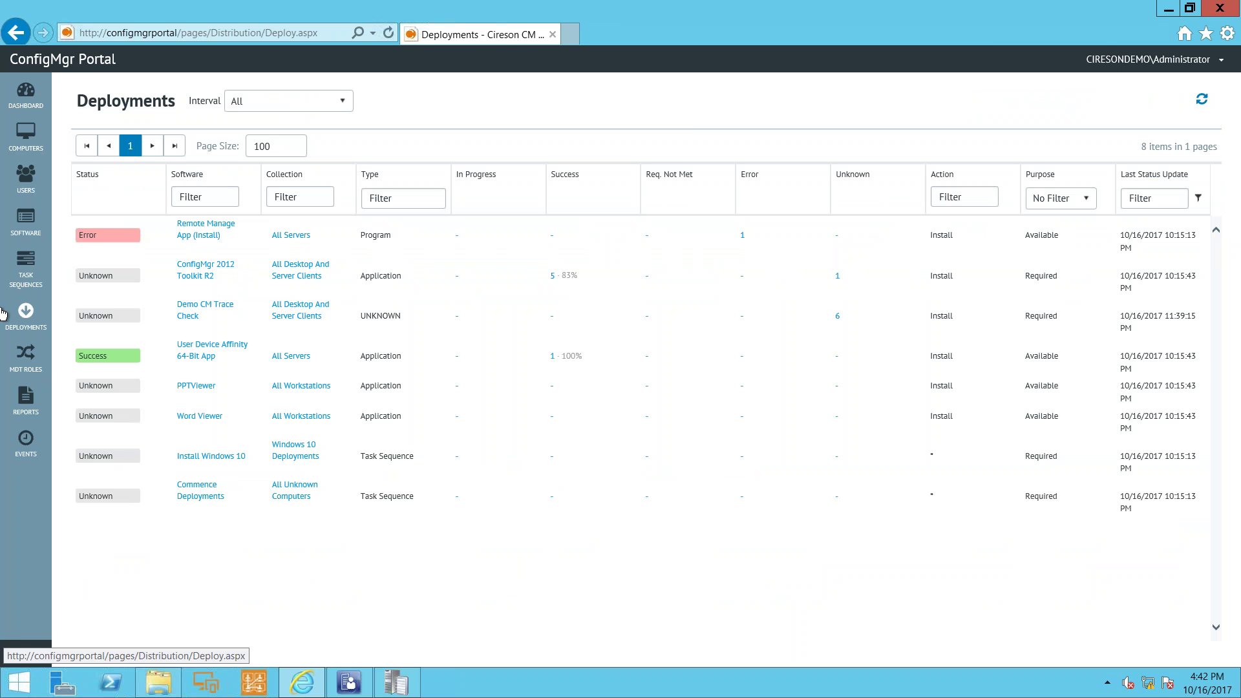
{"action": "left_click", "coordinate": [1132, 60]}
{"action": "left_click", "coordinate": [1140, 176]}
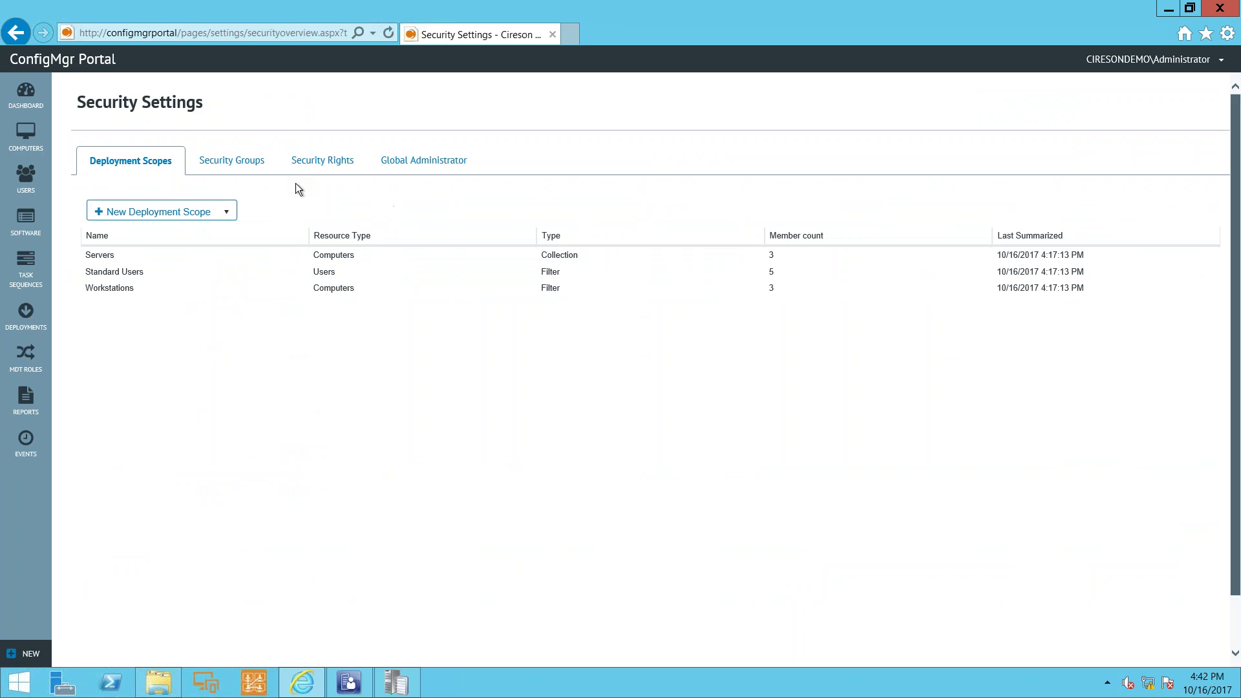
Step: Select the App Packagers group and load its security rights assignments
{"action": "left_click", "coordinate": [255, 161]}
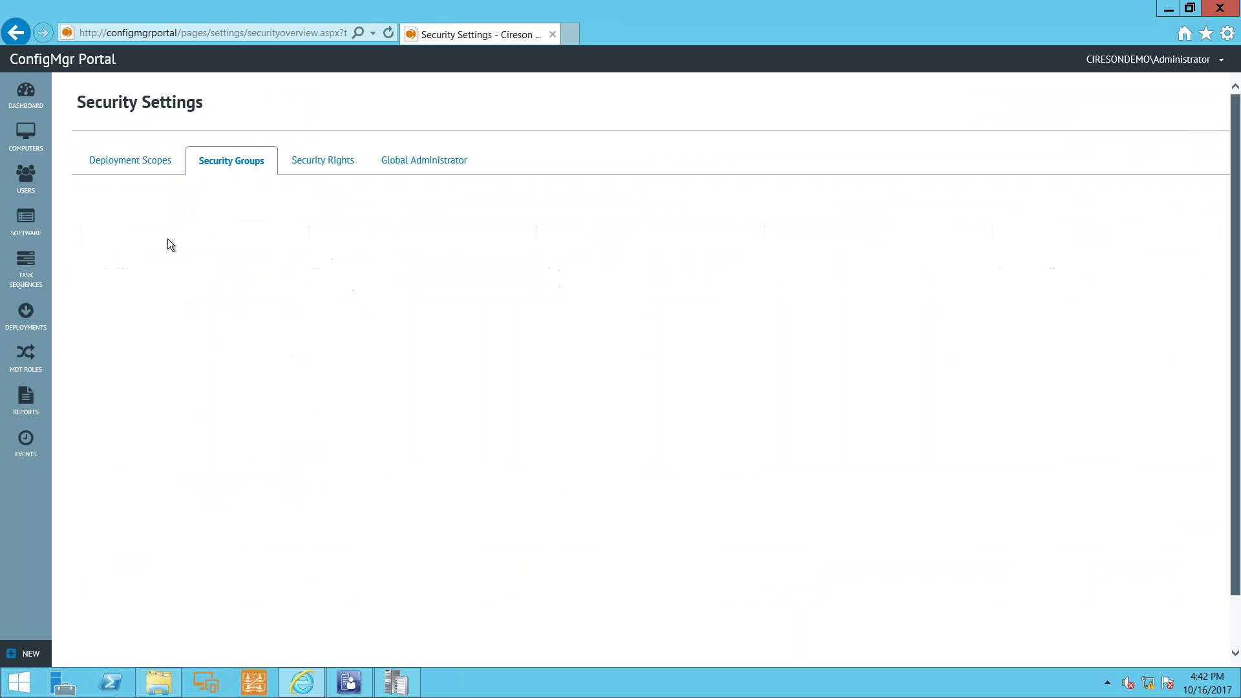
{"action": "left_click", "coordinate": [118, 249]}
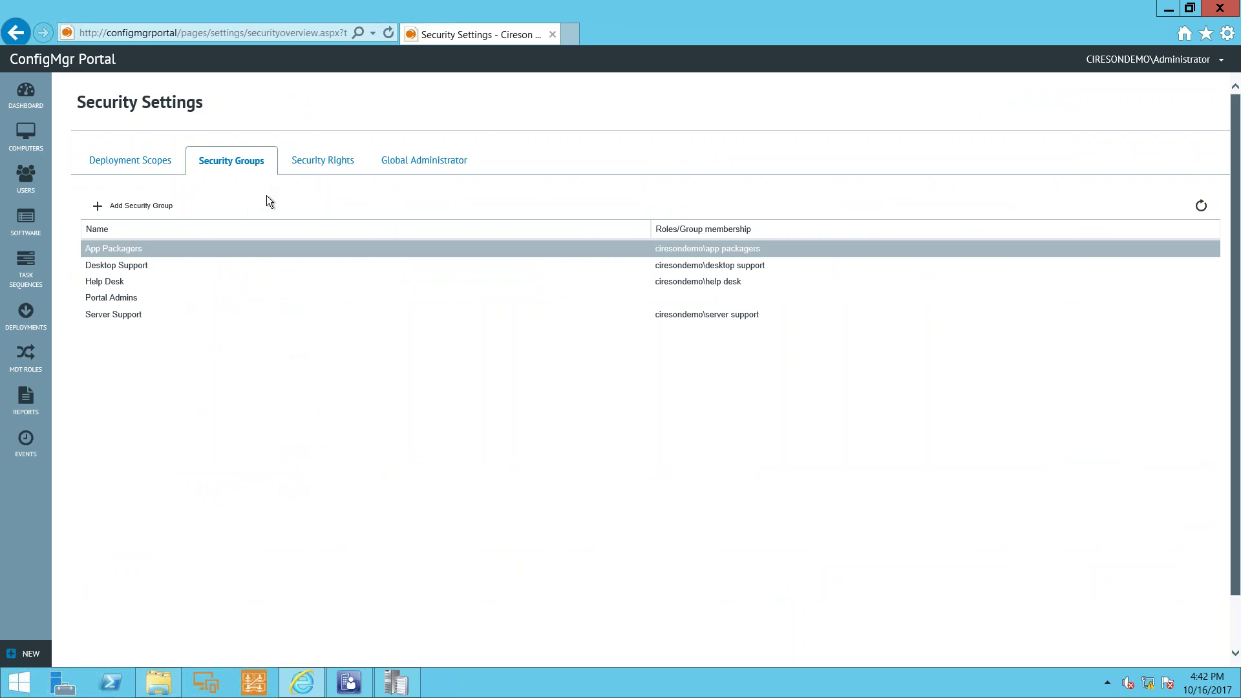
{"action": "left_click", "coordinate": [313, 166]}
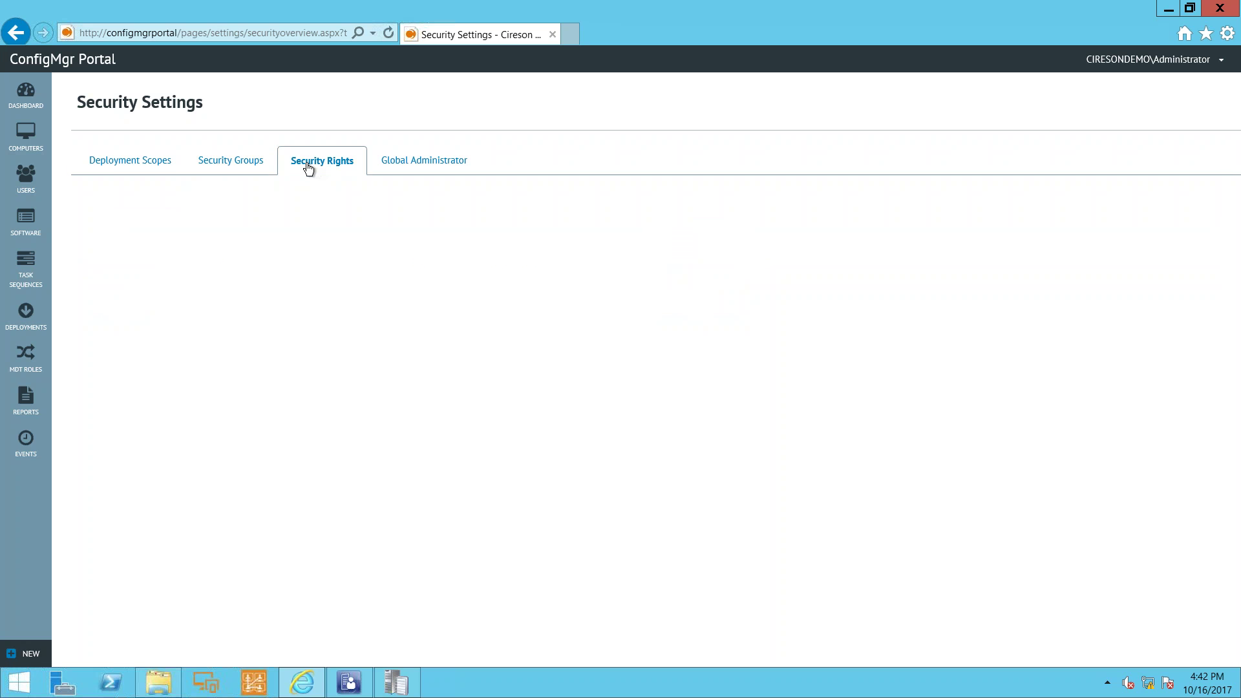
{"action": "left_click", "coordinate": [250, 213]}
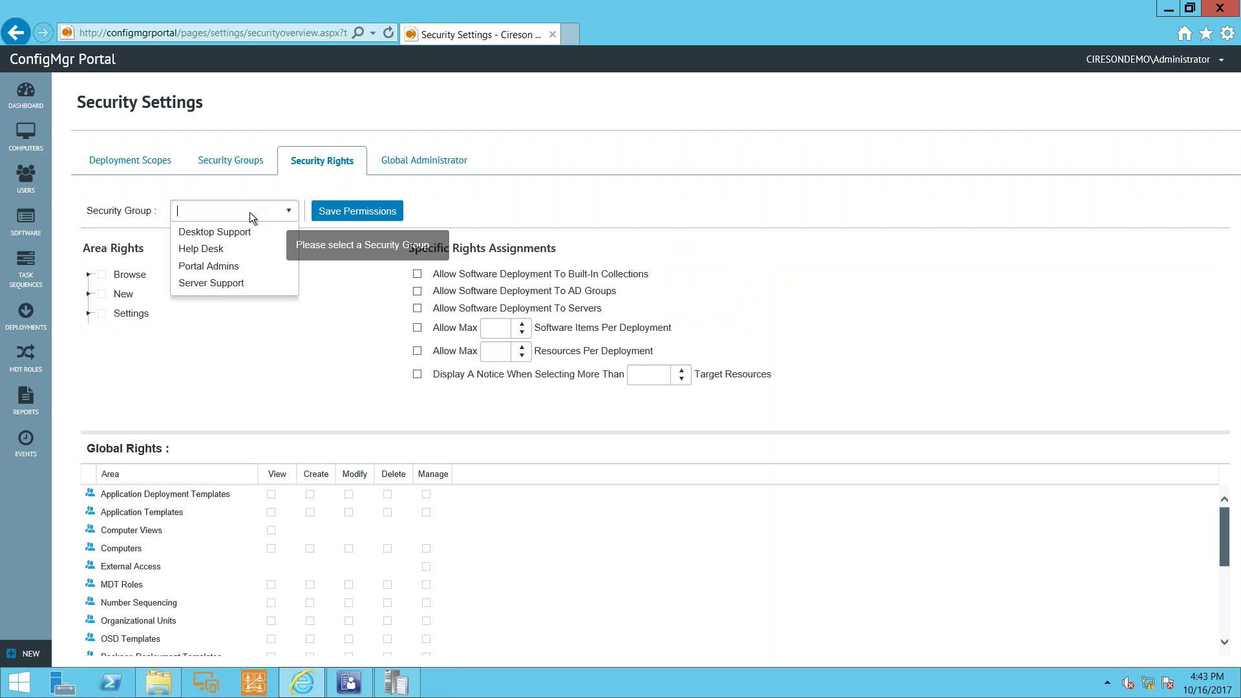
{"action": "left_click", "coordinate": [233, 235]}
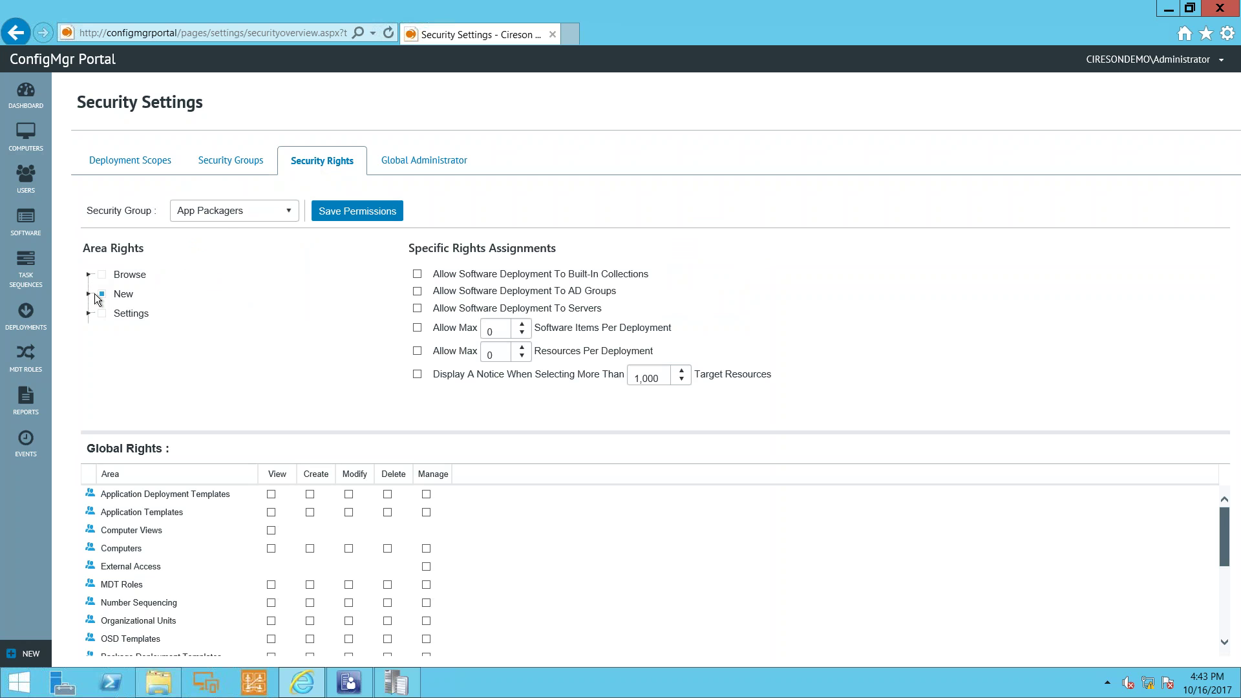
Step: Grant App Packagers global View rights on Software and save the permissions
{"action": "left_click", "coordinate": [89, 293]}
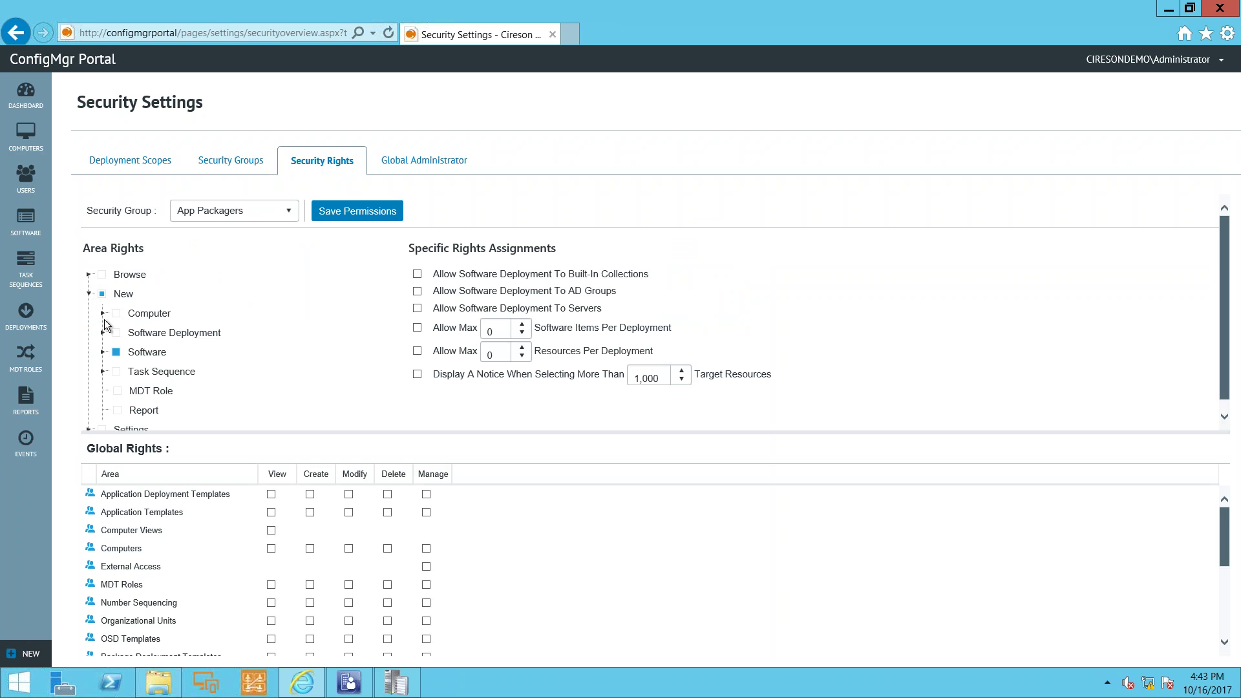
{"action": "left_click", "coordinate": [101, 352]}
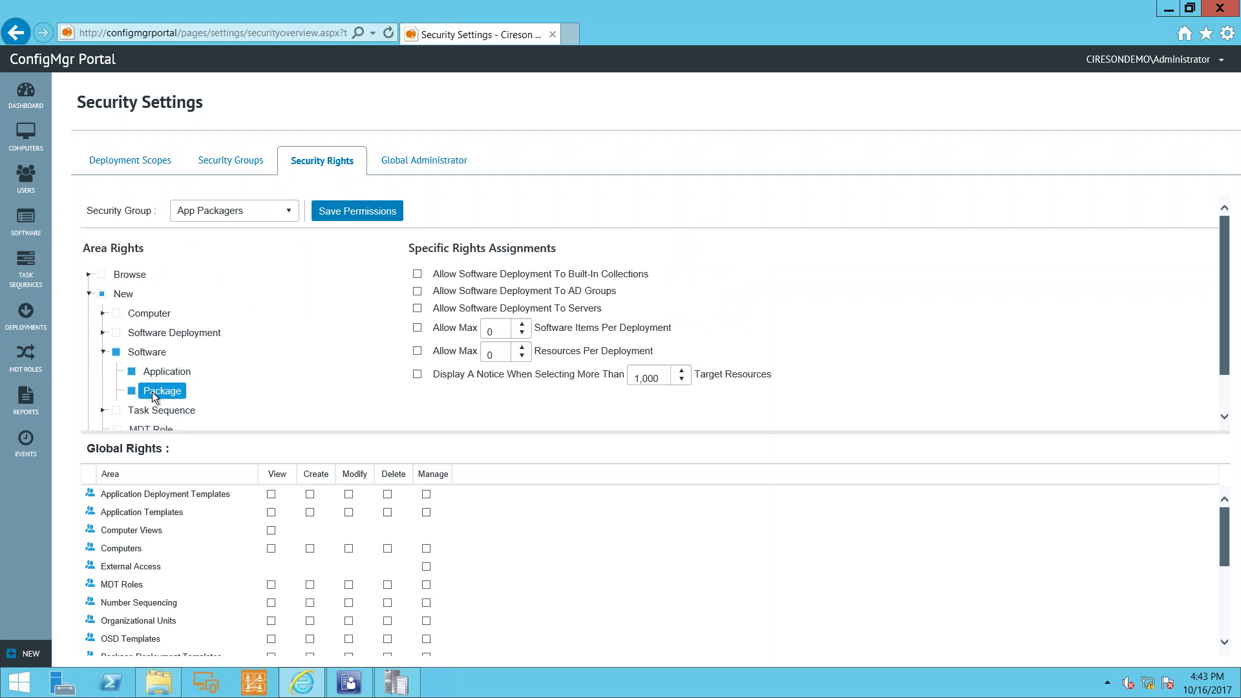
{"action": "left_click", "coordinate": [84, 273]}
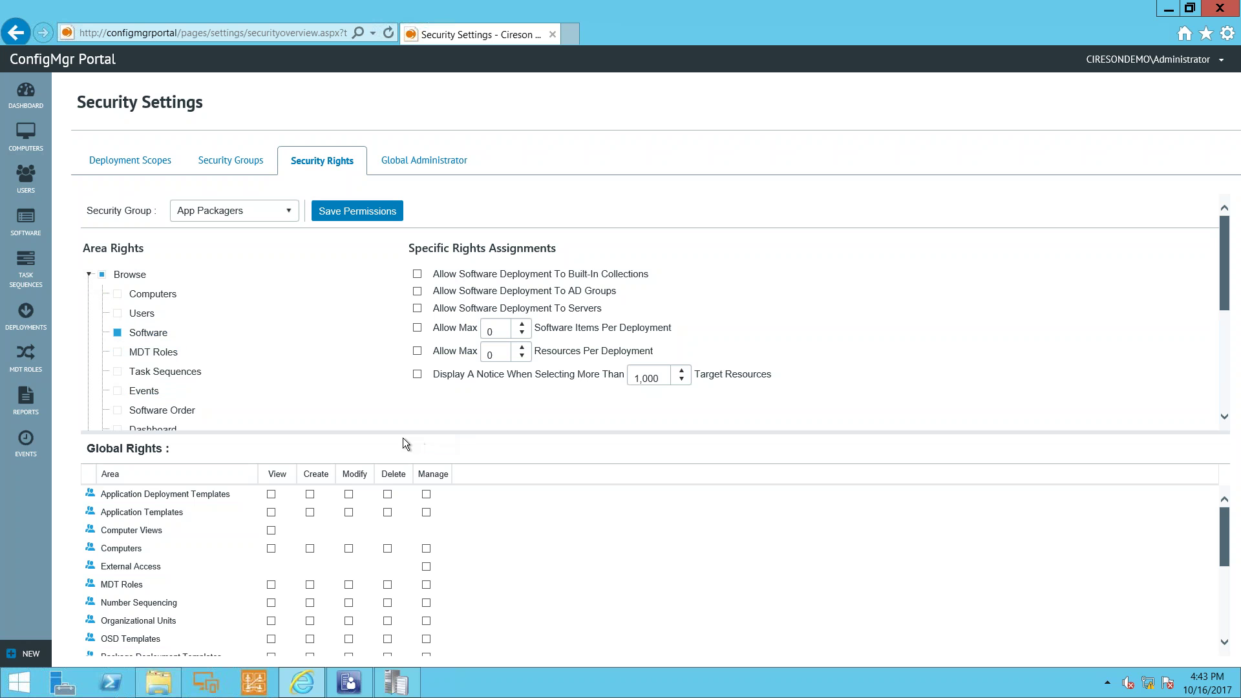
{"action": "scroll", "coordinate": [333, 491], "scroll_direction": "down", "scroll_amount": 1}
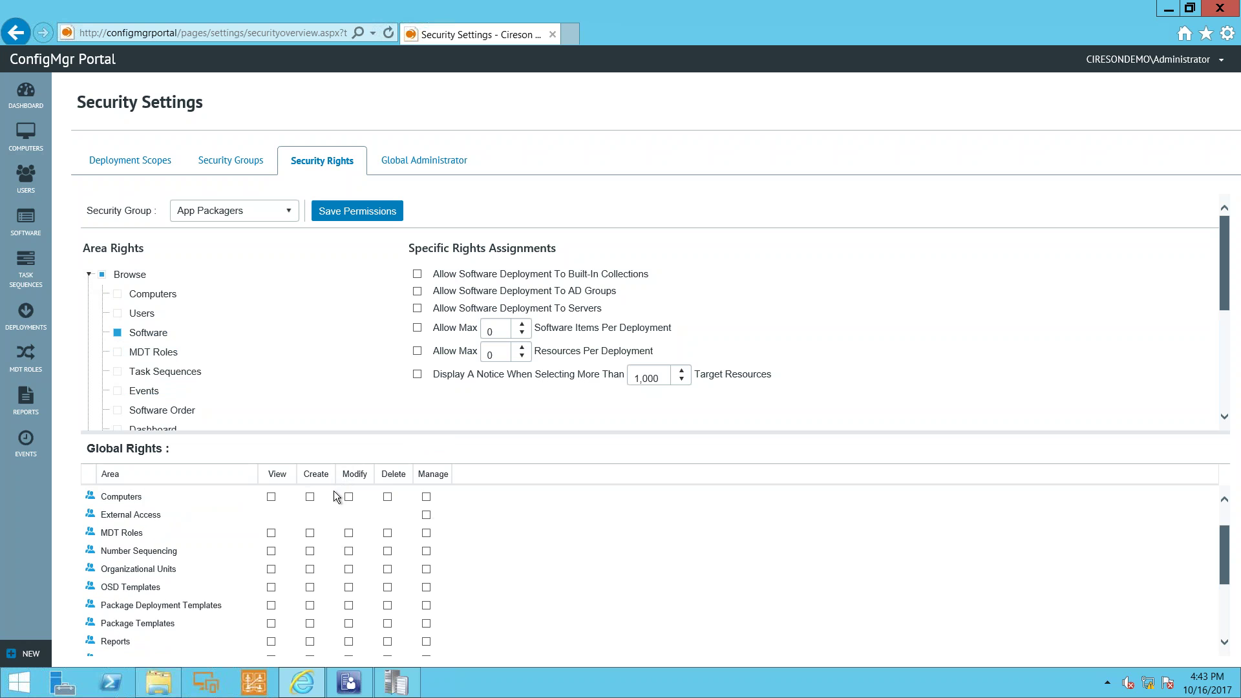
{"action": "scroll", "coordinate": [272, 619], "scroll_direction": "down", "scroll_amount": 2}
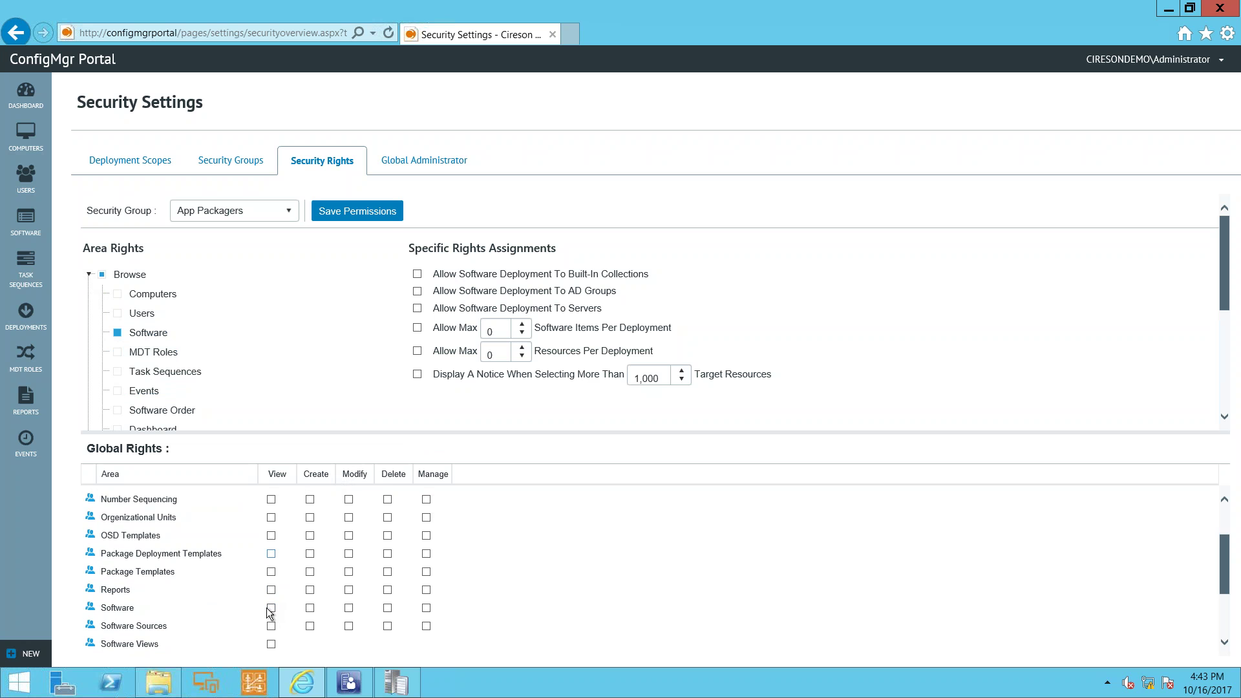
{"action": "left_click", "coordinate": [271, 582]}
{"action": "scroll", "coordinate": [587, 491], "scroll_direction": "up", "scroll_amount": 3}
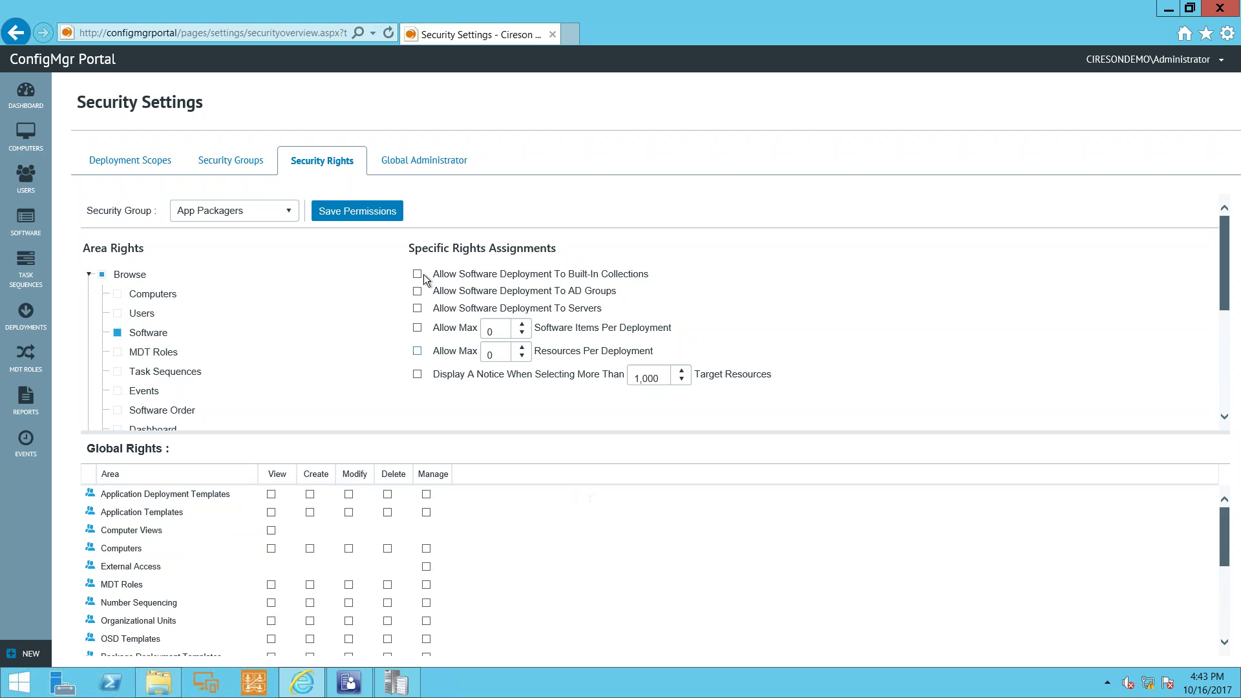
{"action": "left_click", "coordinate": [372, 211]}
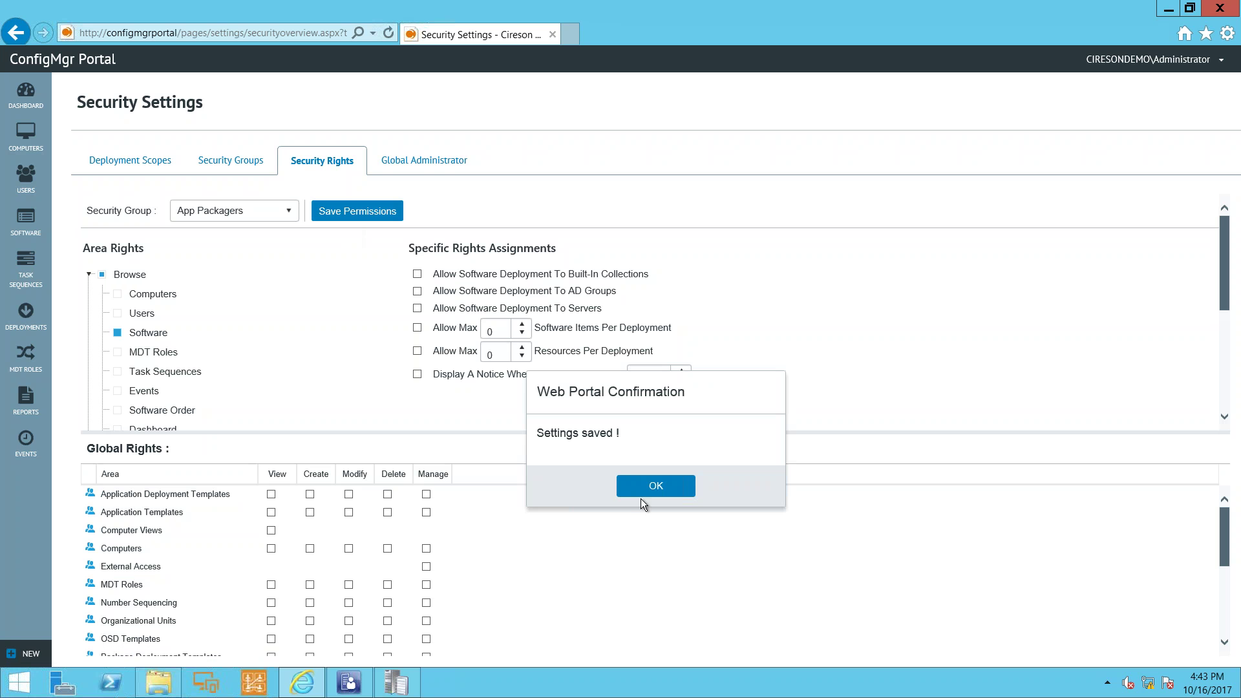
{"action": "left_click", "coordinate": [642, 493]}
Step: Minimise the browser, console and Logs windows, then return to the portal in a new tab
{"action": "left_click", "coordinate": [1170, 9]}
{"action": "left_click", "coordinate": [1171, 8]}
{"action": "left_click", "coordinate": [1170, 8]}
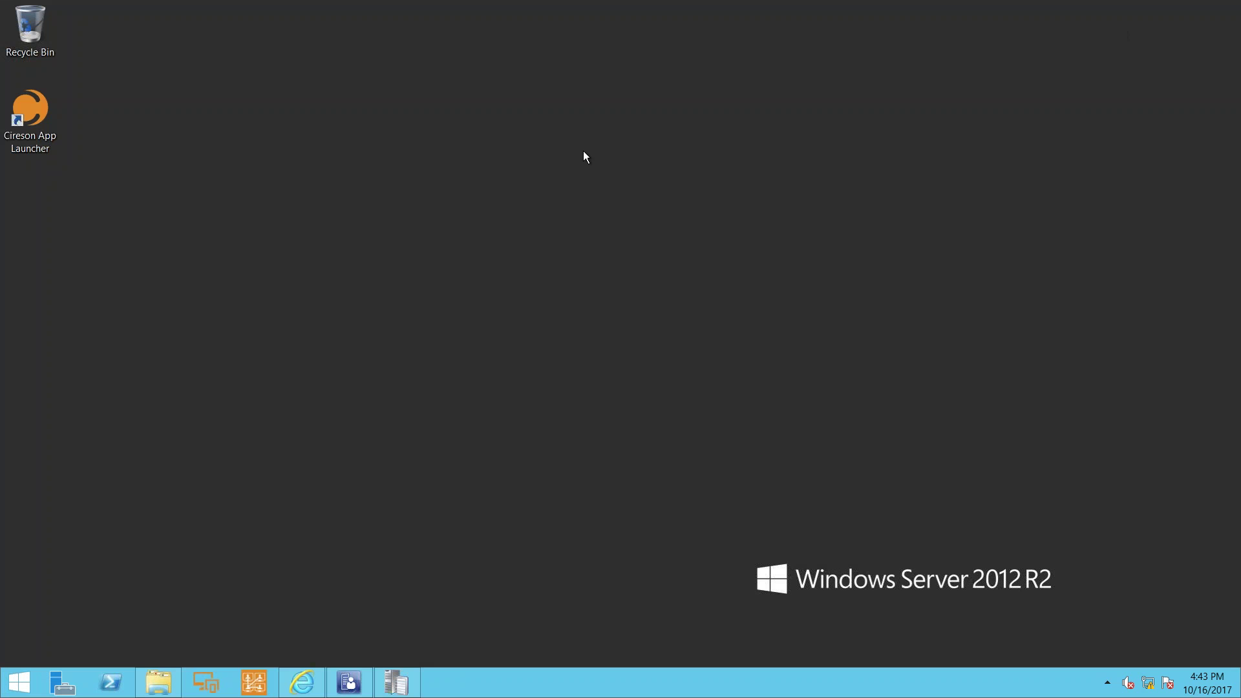
{"action": "left_click", "coordinate": [302, 682]}
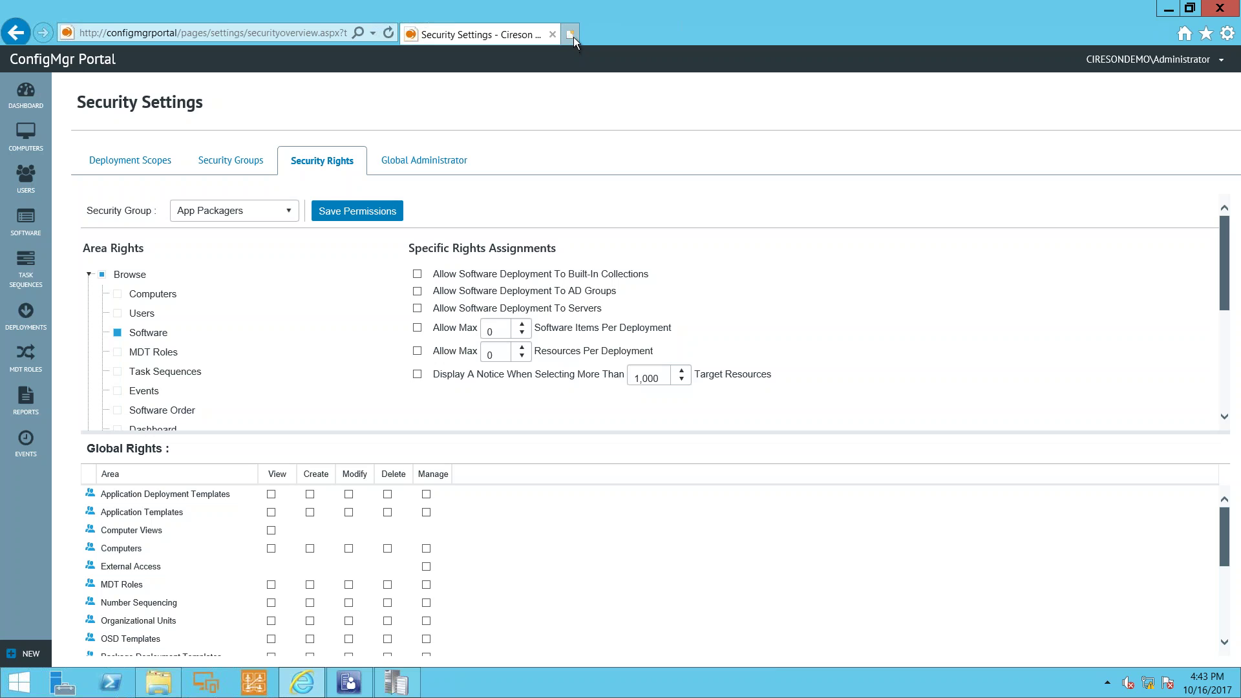
{"action": "left_click", "coordinate": [572, 37]}
Step: Load the portal address in the new tab and sign in with another domain user's name and password
{"action": "type", "text": "configmgrportal.ciresondemo.com/"}
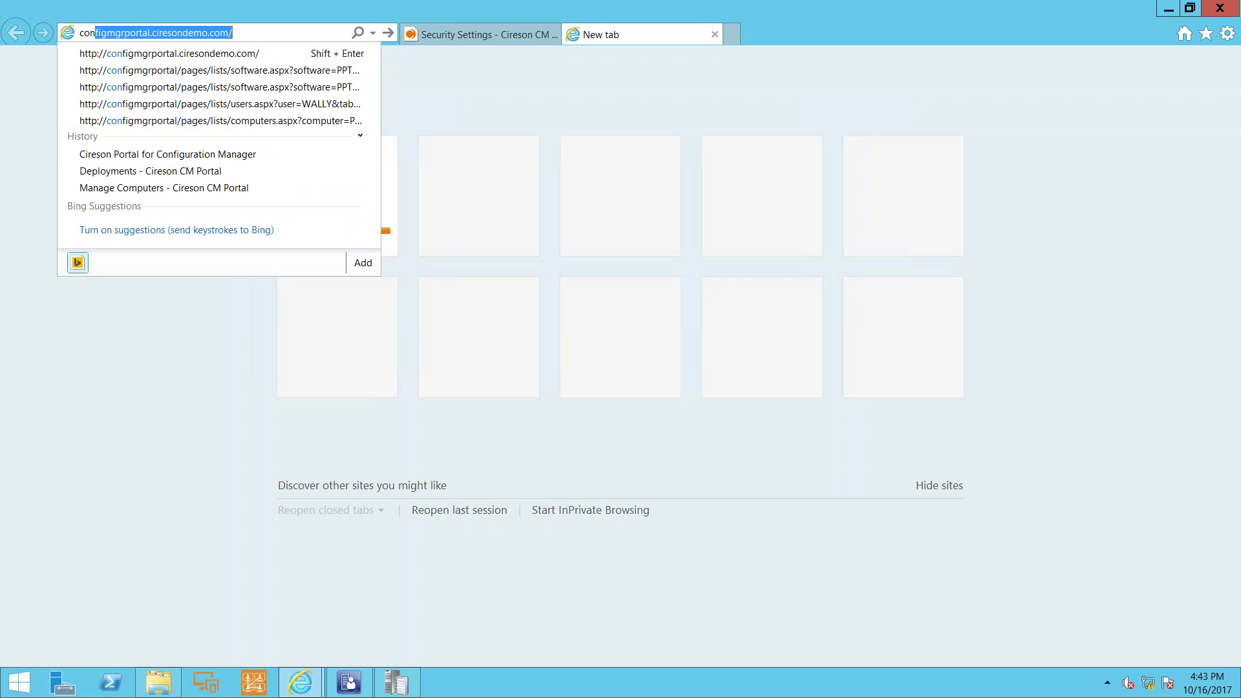
{"action": "key", "text": "Down"}
{"action": "key", "text": "Return"}
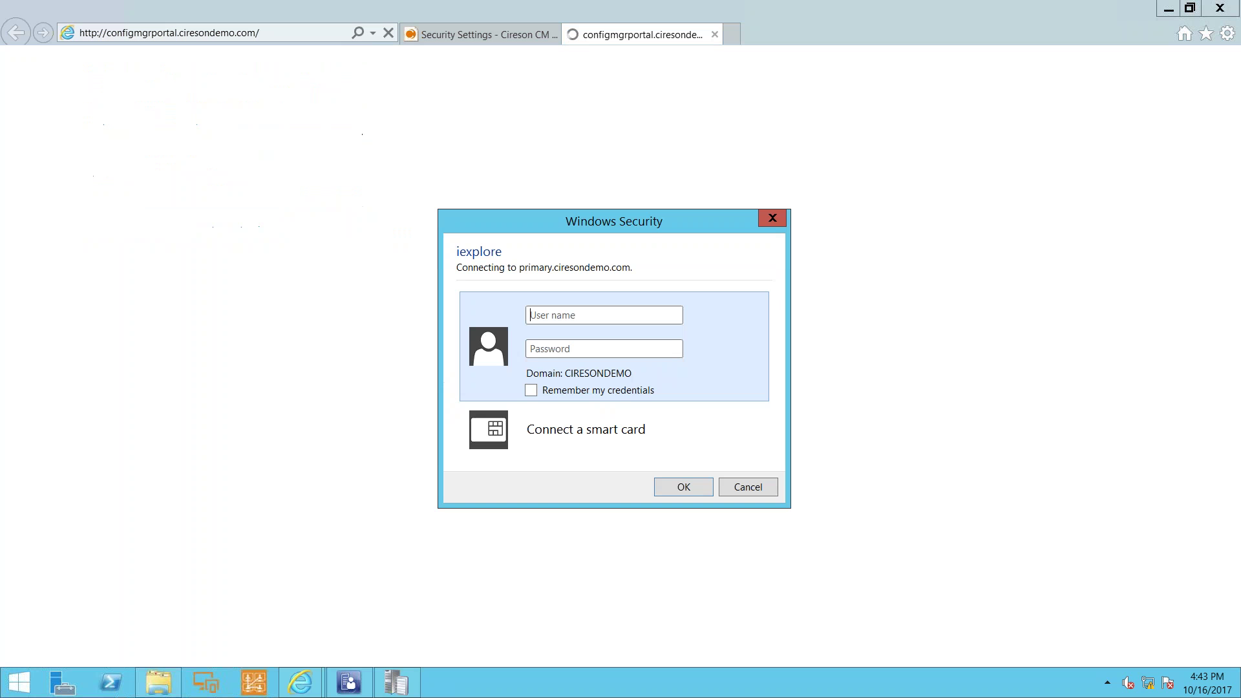
{"action": "type", "text": "user4"}
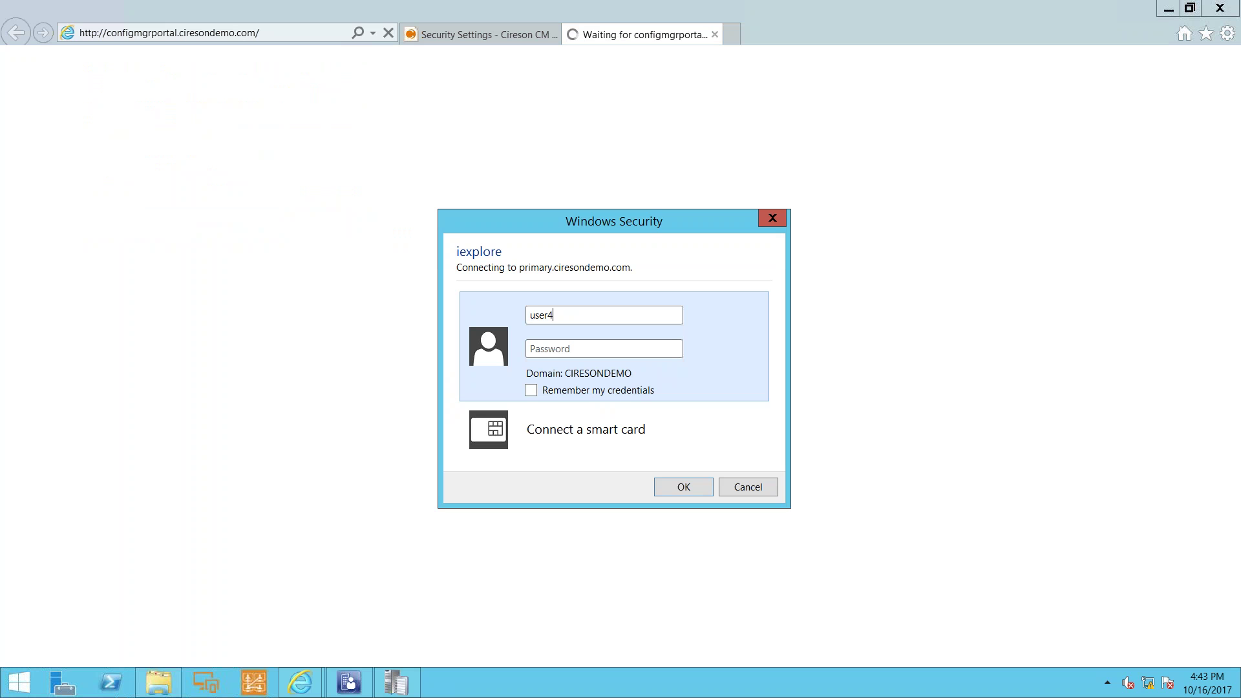
{"action": "key", "text": "Tab"}
{"action": "type", "text": "••••••••"}
{"action": "key", "text": "Return"}
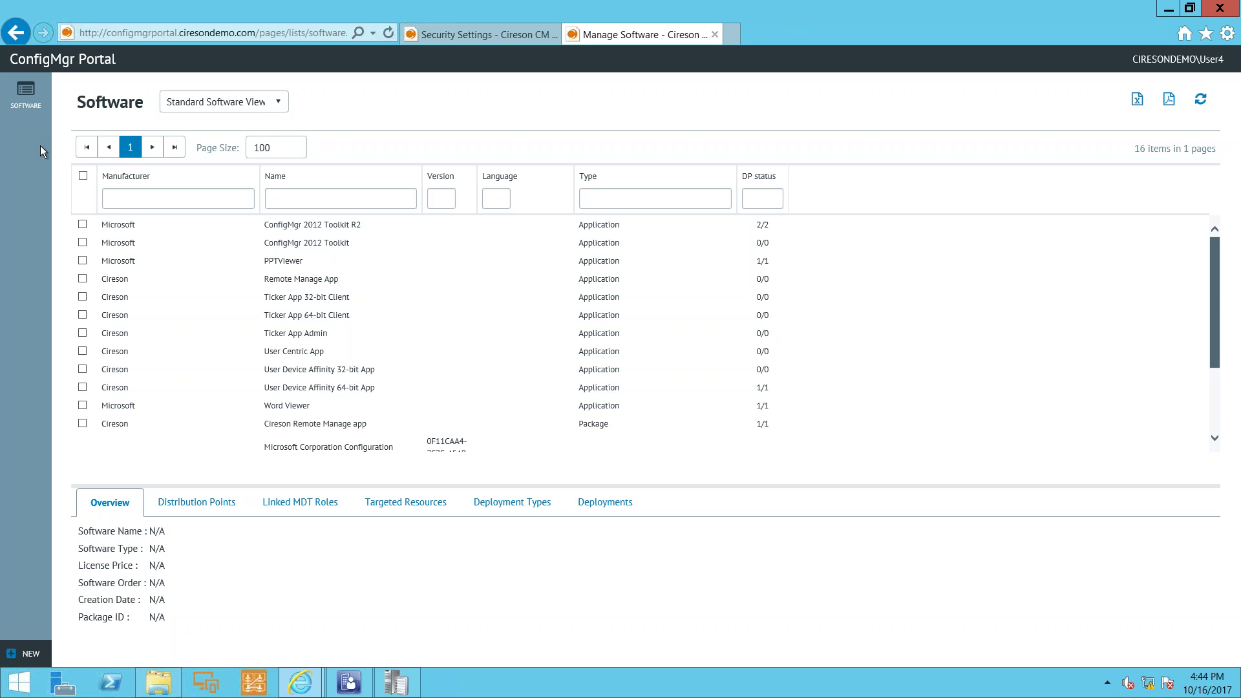
Step: Check what software creation options the NEW panel offers the limited user
{"action": "scroll", "coordinate": [273, 304], "scroll_direction": "down", "scroll_amount": 3}
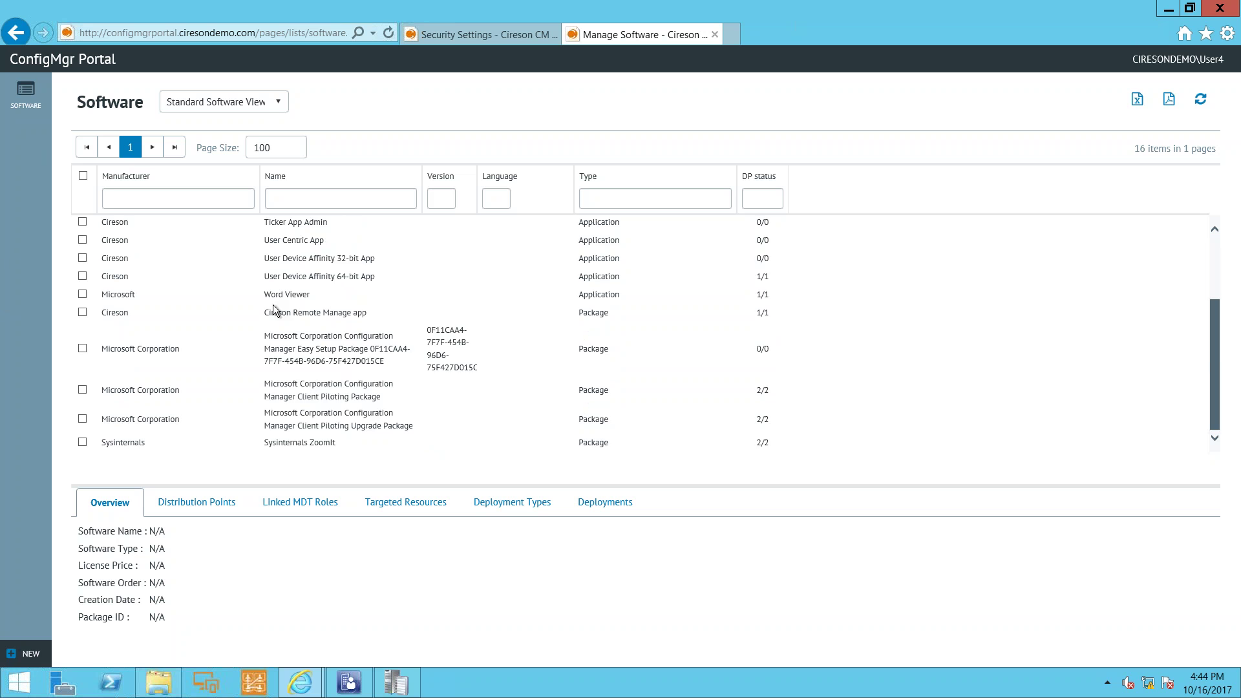
{"action": "scroll", "coordinate": [273, 304], "scroll_direction": "up", "scroll_amount": 3}
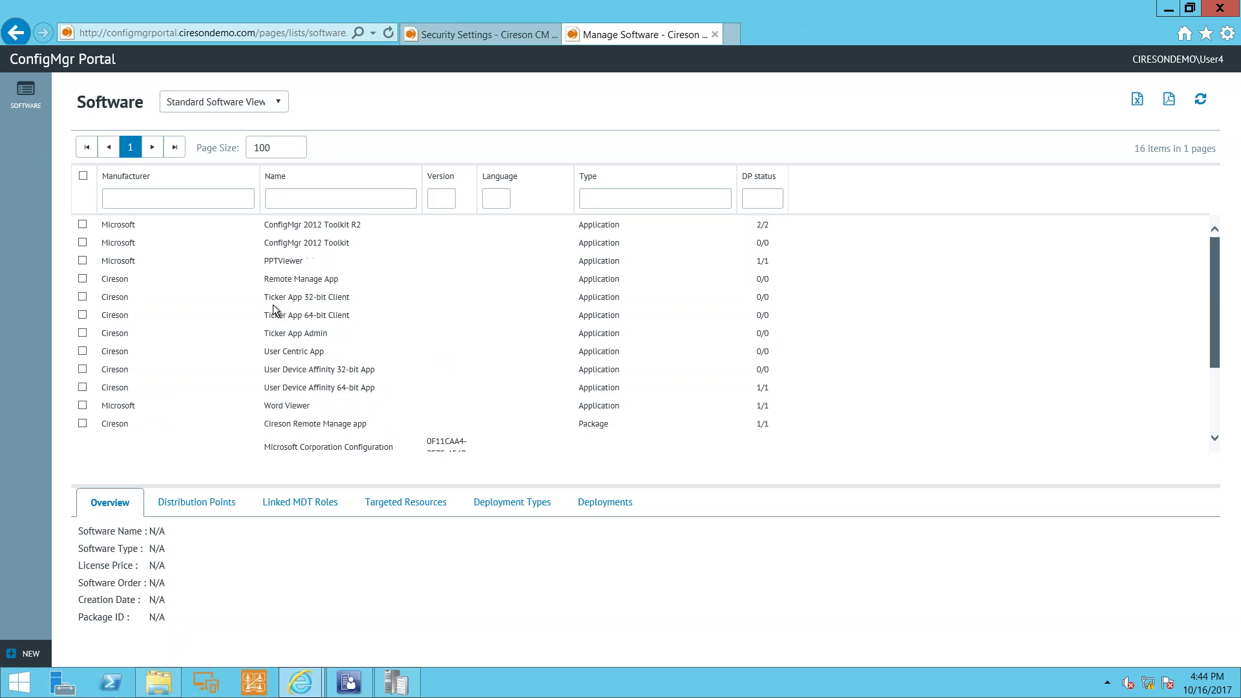
{"action": "left_click", "coordinate": [26, 654]}
{"action": "left_click", "coordinate": [39, 601]}
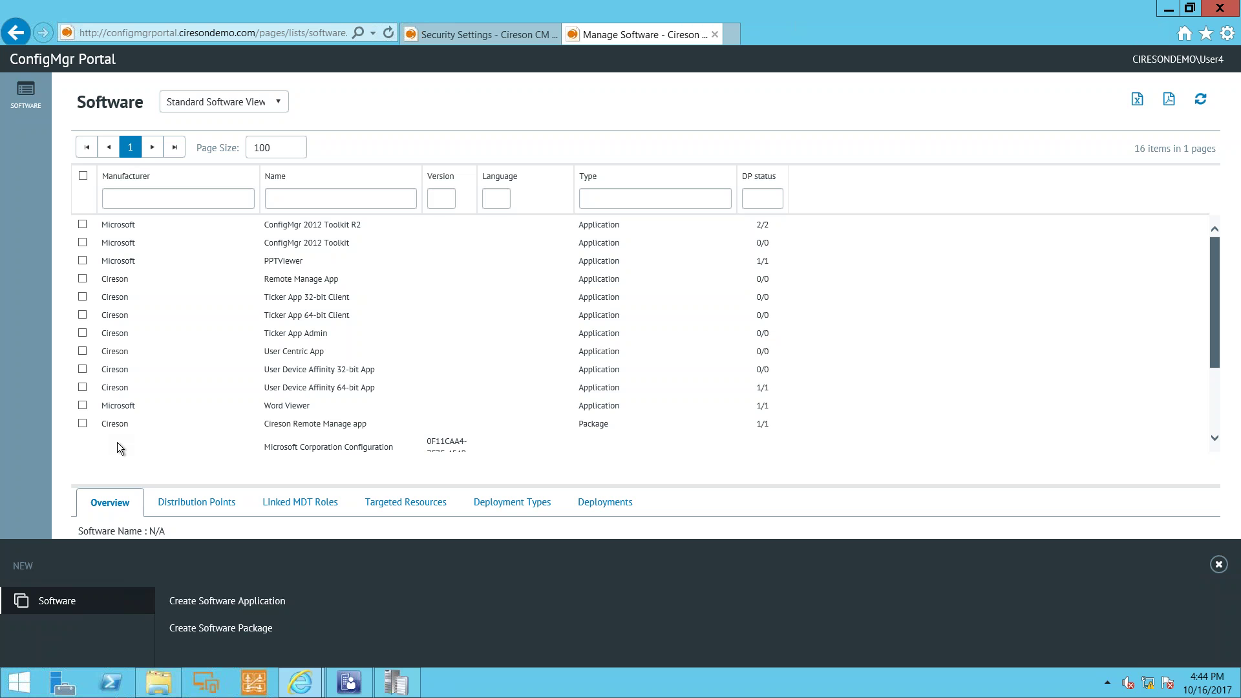
{"action": "left_click", "coordinate": [1218, 565]}
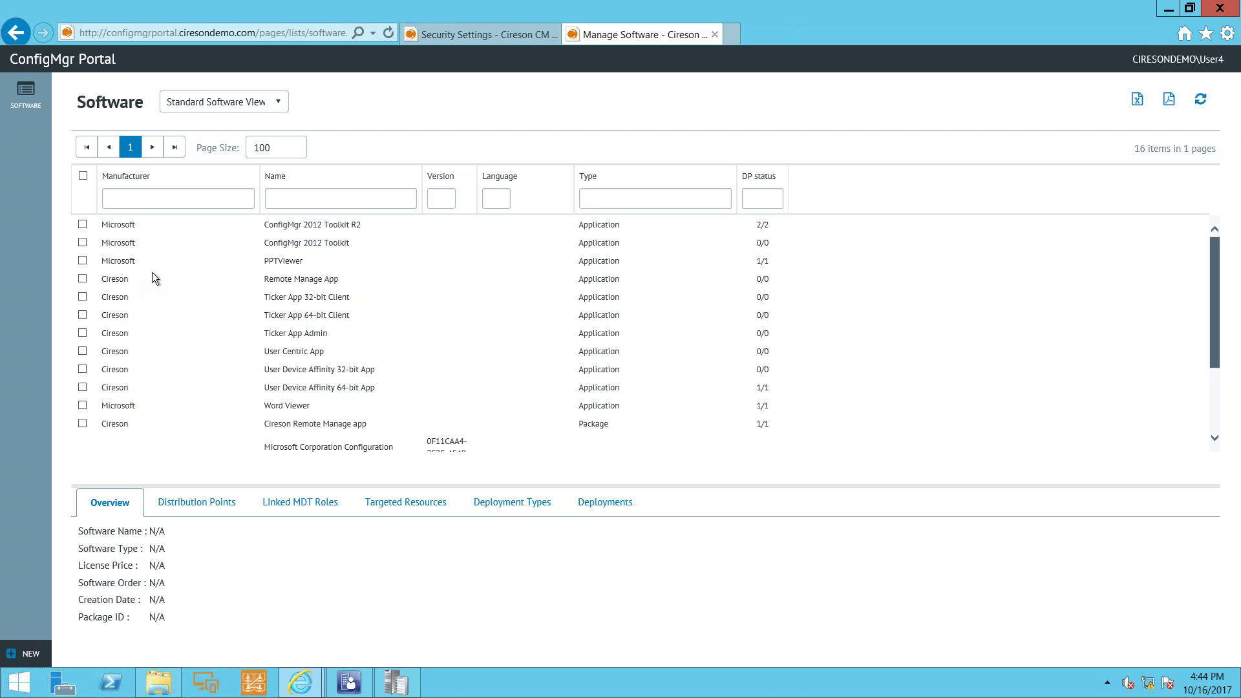
Step: Check the limited user's actions on ConfigMgr 2012 Toolkit R2 and Ticker App 32-bit Client
{"action": "left_click", "coordinate": [137, 223]}
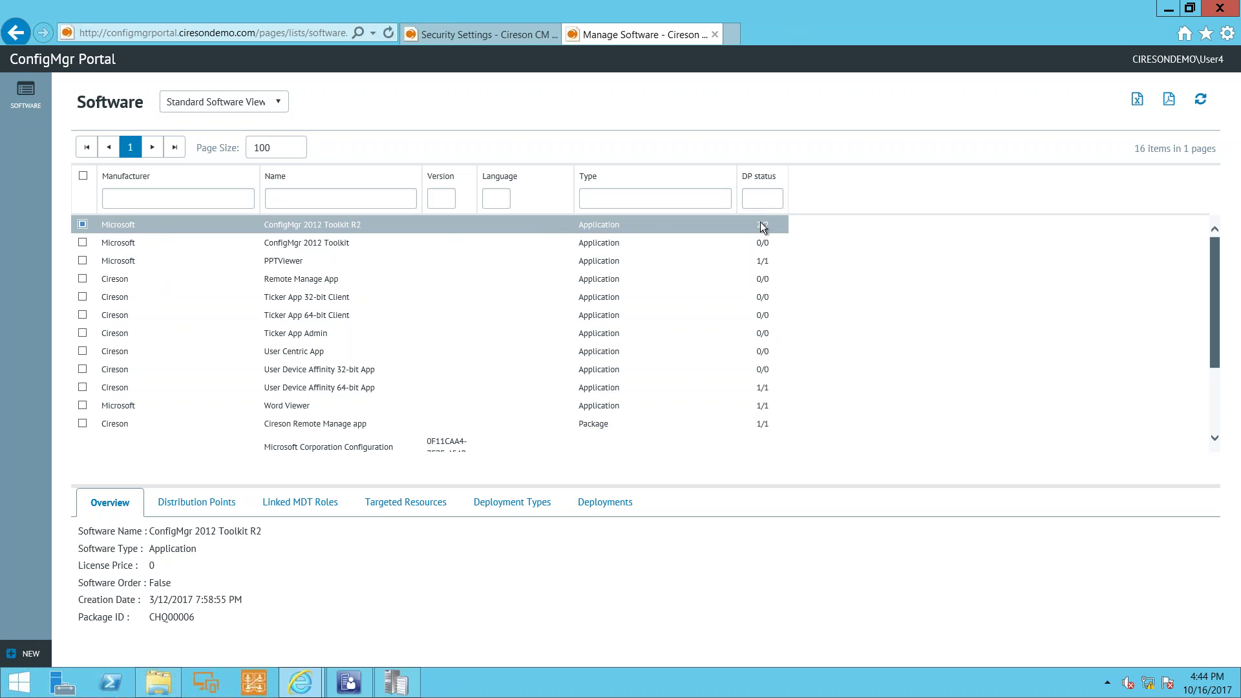
{"action": "right_click", "coordinate": [697, 224]}
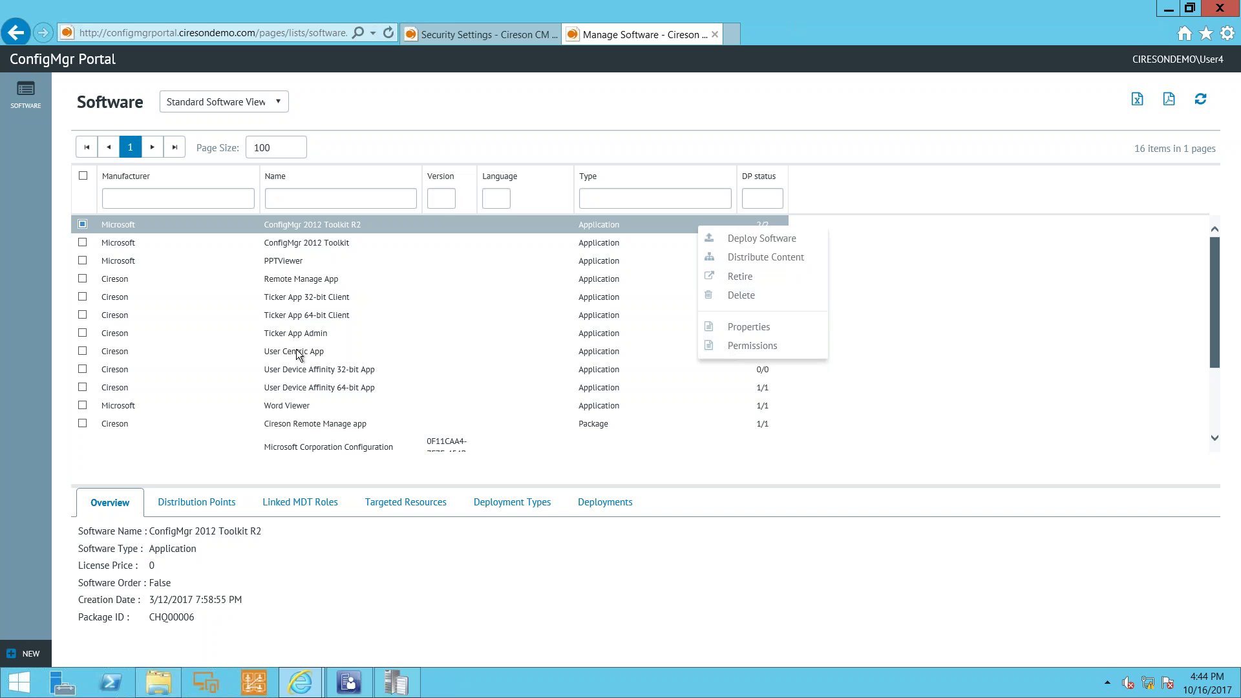
{"action": "left_click", "coordinate": [178, 502]}
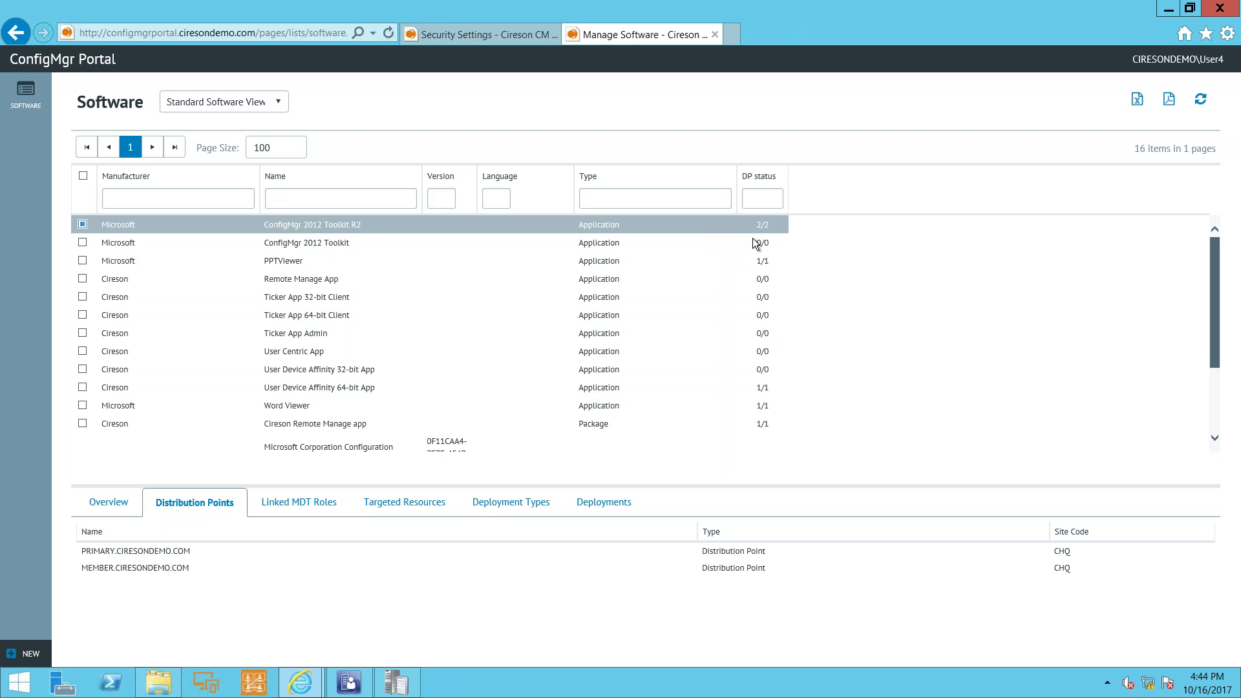
{"action": "left_click", "coordinate": [769, 295]}
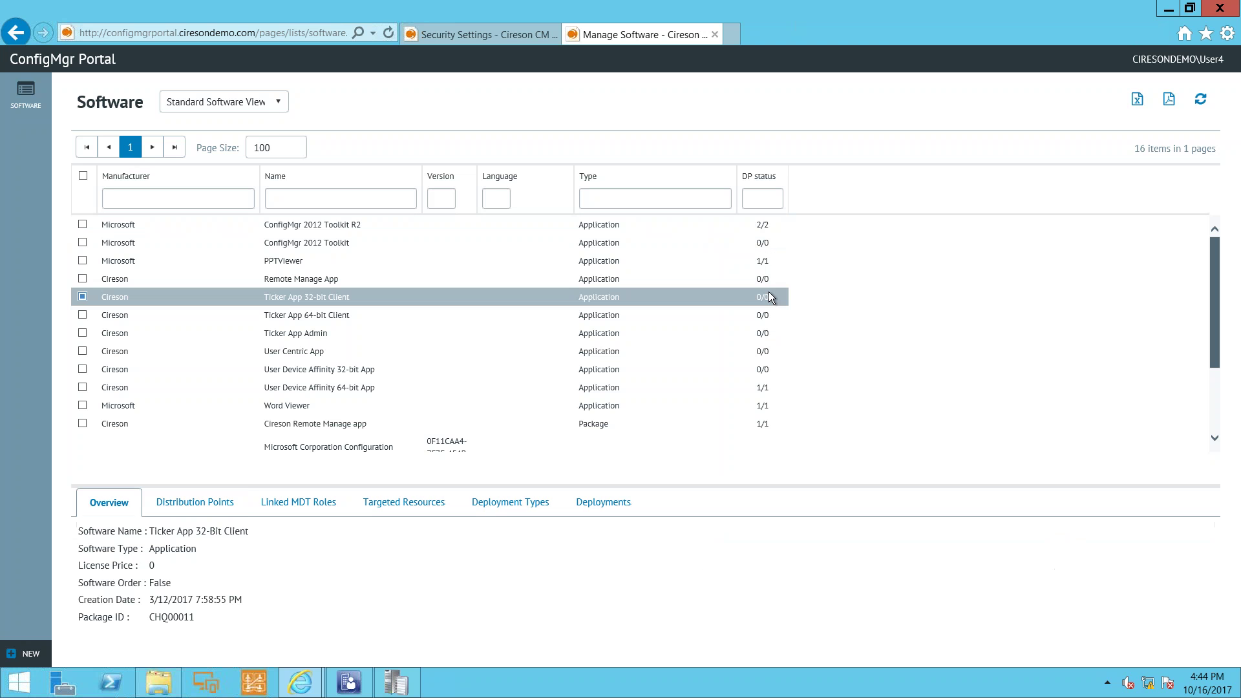
{"action": "right_click", "coordinate": [376, 302]}
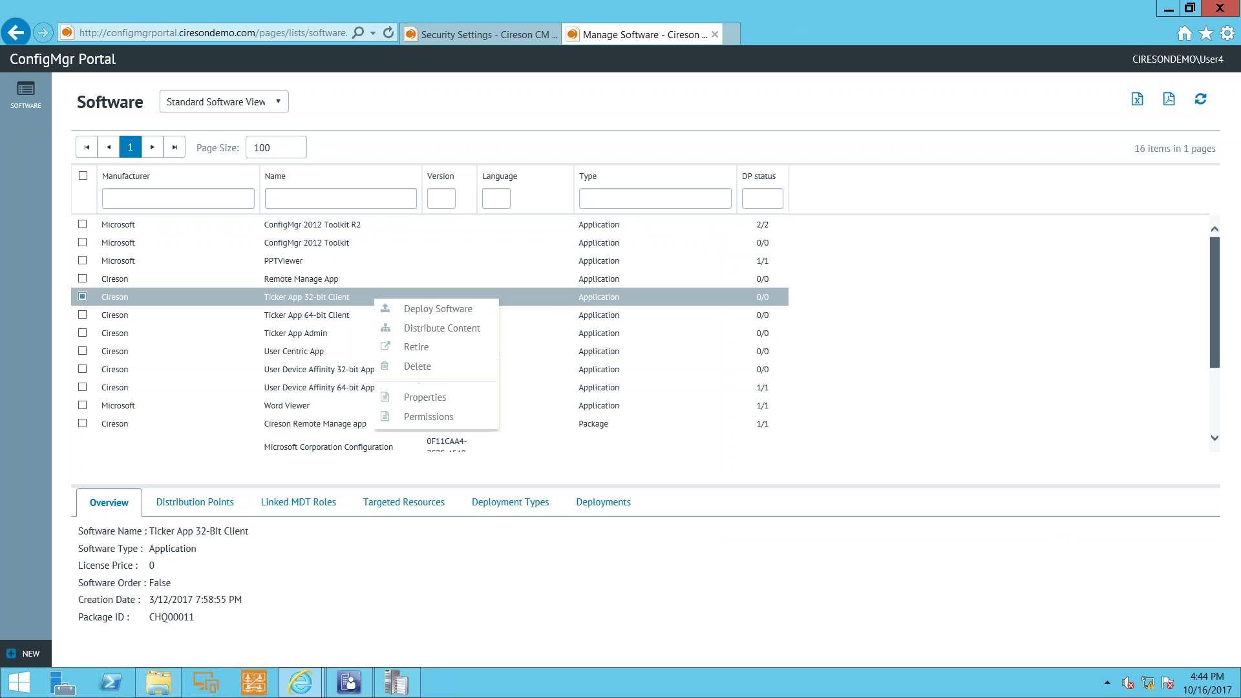
{"action": "left_click", "coordinate": [434, 332]}
Step: Switch to the administrator tab and select ConfigMgr 2012 Toolkit R2 in the Software list
{"action": "left_click", "coordinate": [446, 35]}
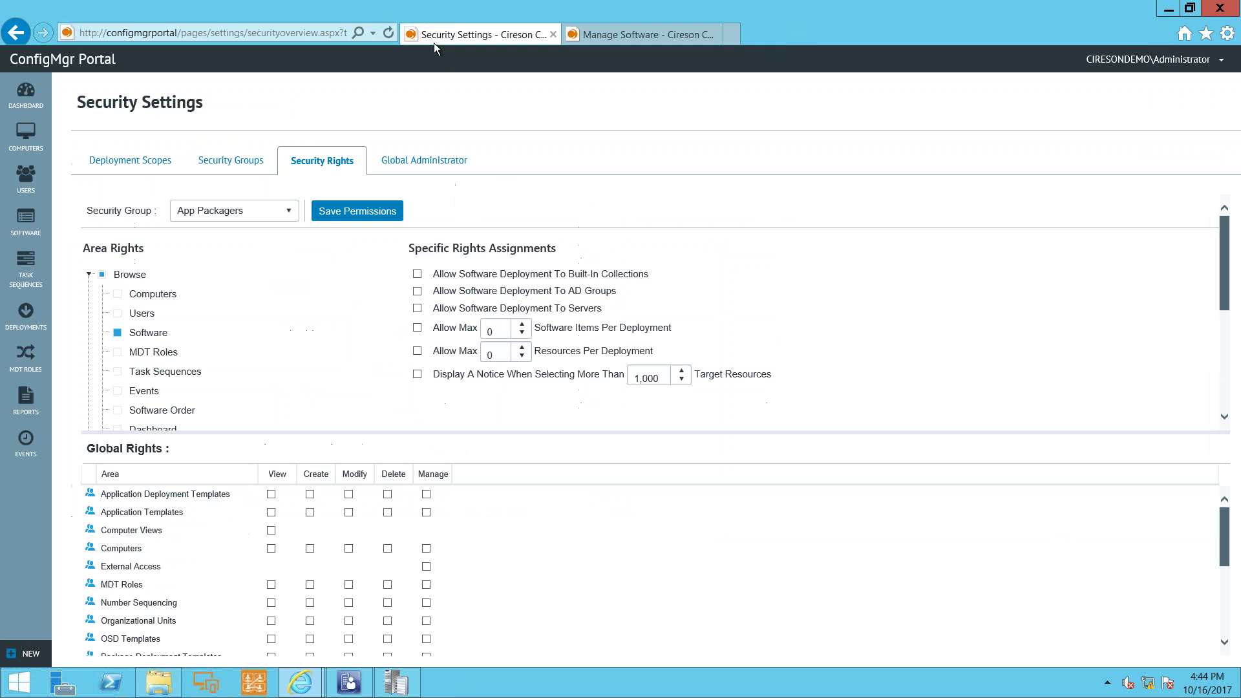
{"action": "left_click", "coordinate": [21, 226]}
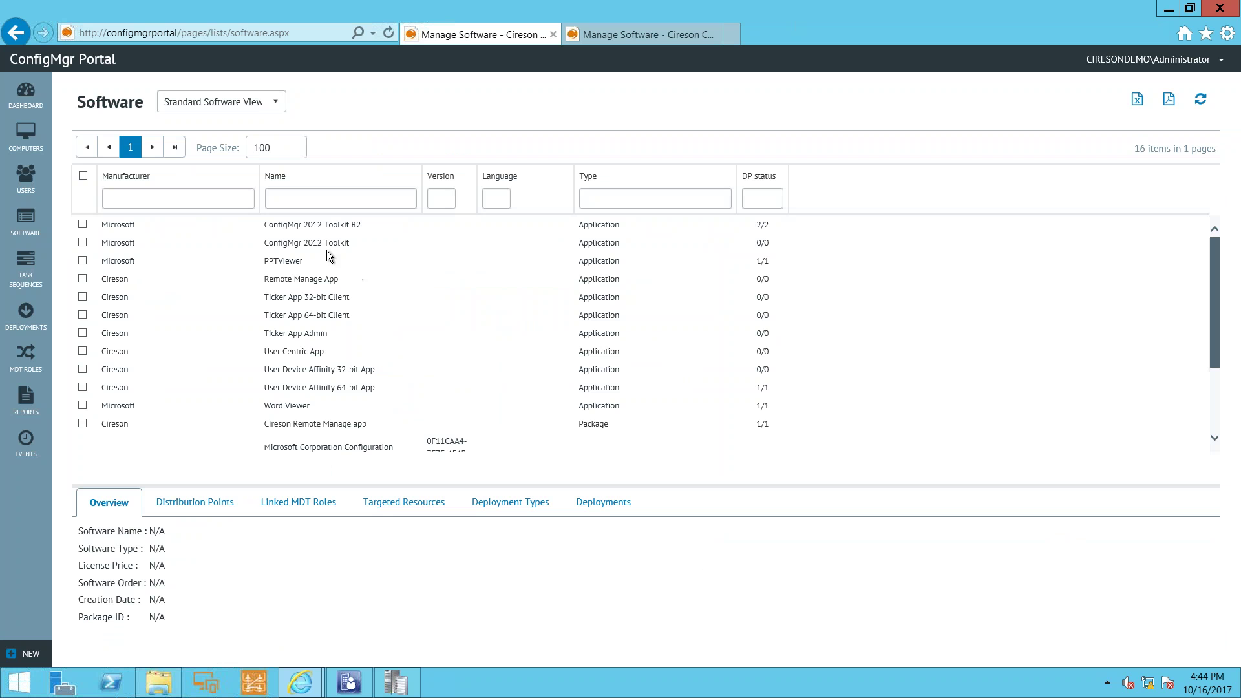
{"action": "left_click", "coordinate": [315, 224]}
Step: Review Toolkit R2's content distribution status (2/2), cancel it, and select Ticker App Admin
{"action": "right_click", "coordinate": [316, 225]}
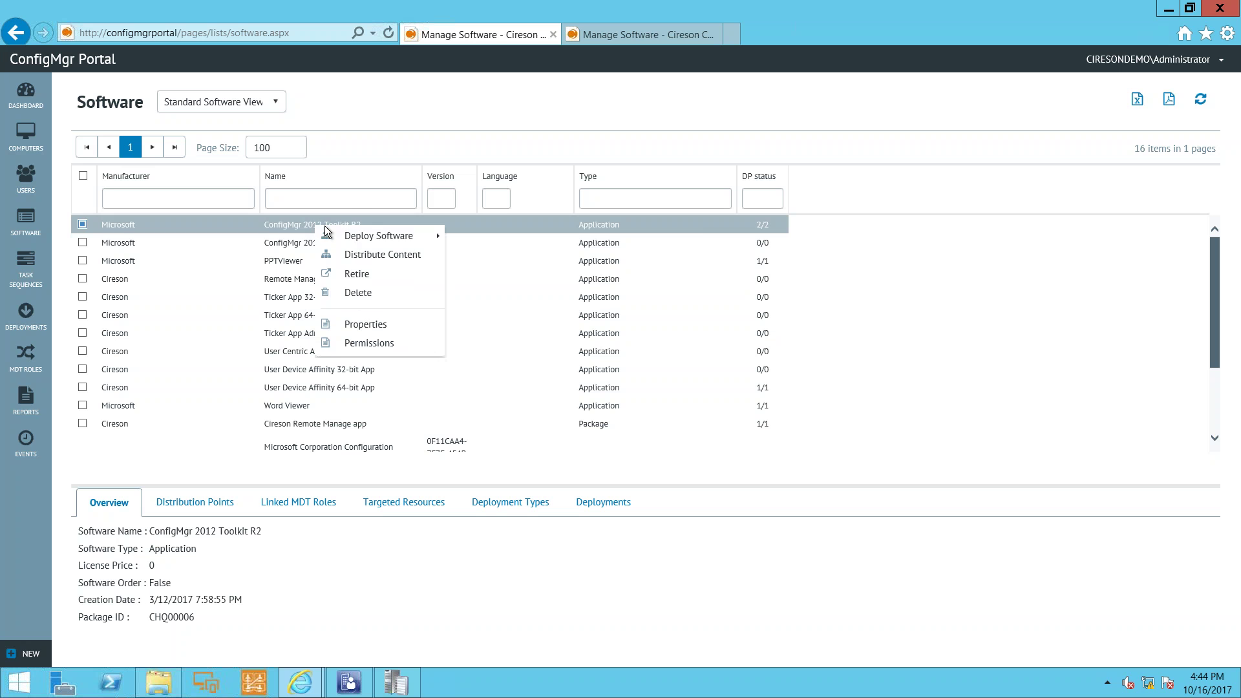
{"action": "left_click", "coordinate": [362, 258]}
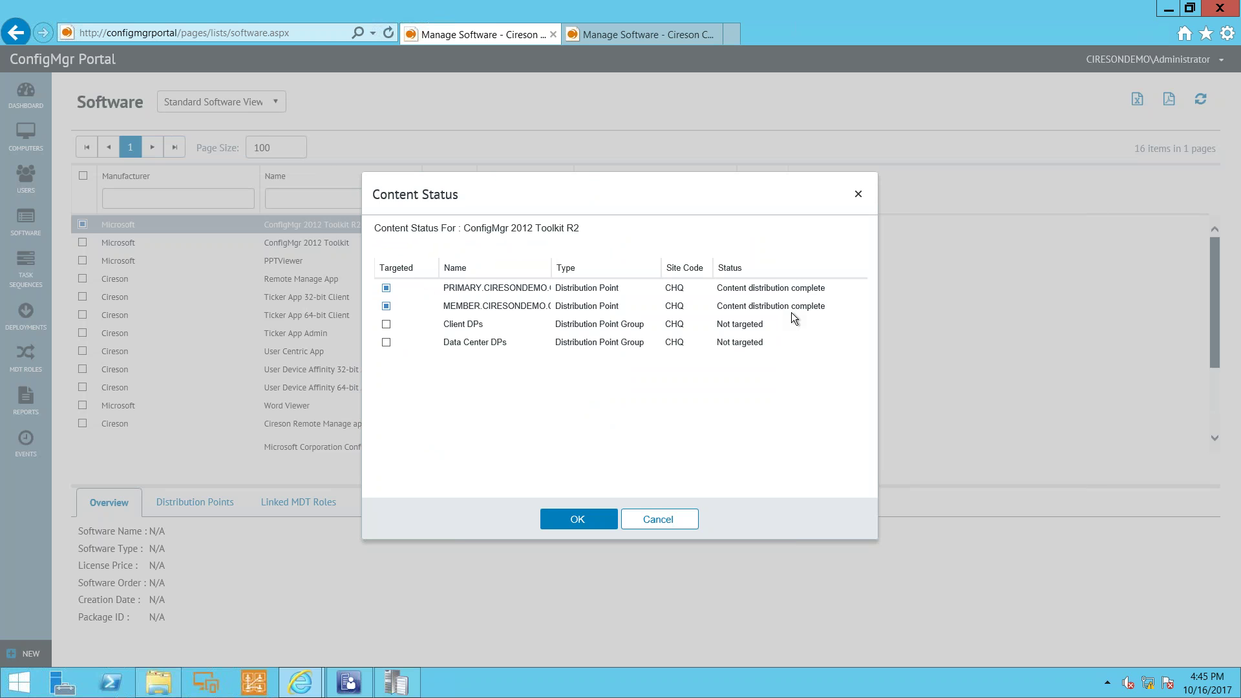
{"action": "left_click", "coordinate": [659, 521]}
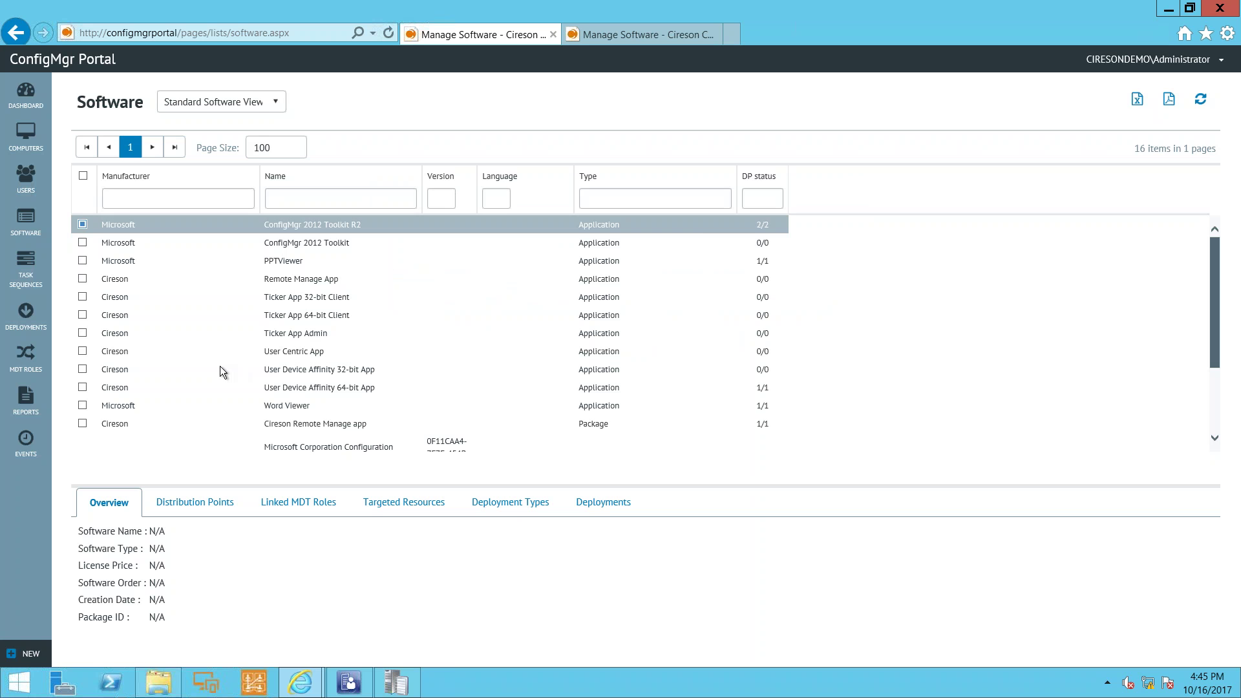
{"action": "left_click", "coordinate": [164, 332]}
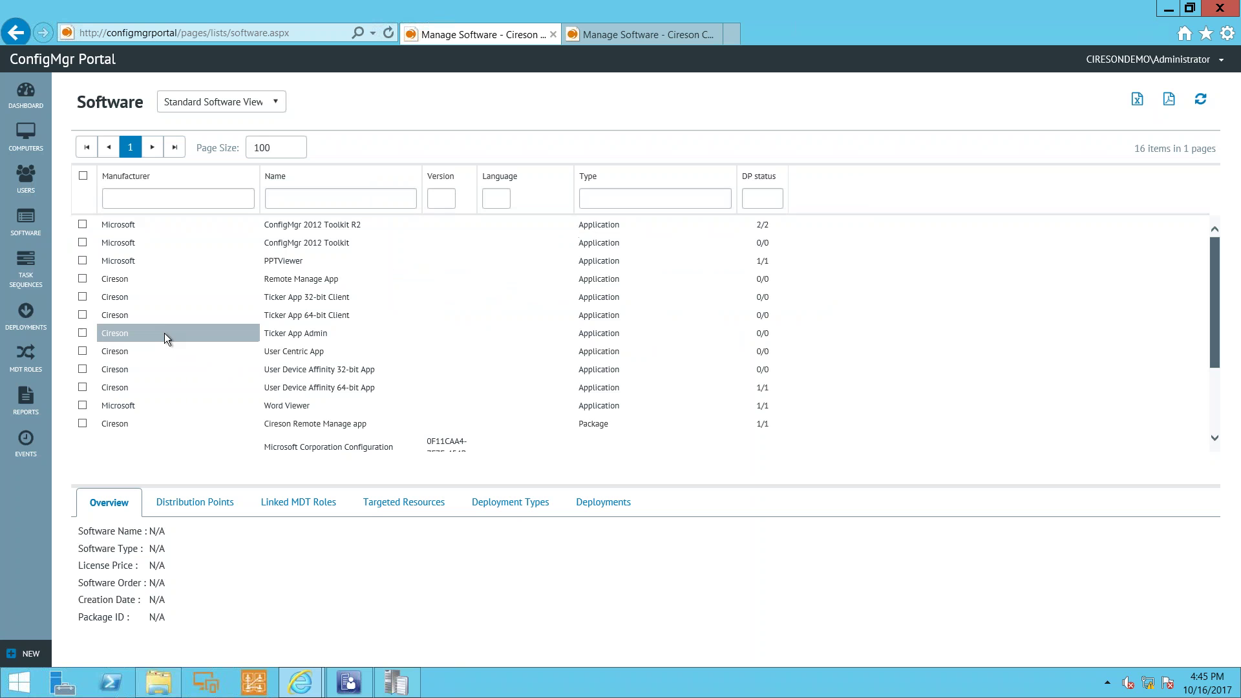
Step: Distribute Ticker App Admin's content to both distribution points
{"action": "right_click", "coordinate": [161, 332]}
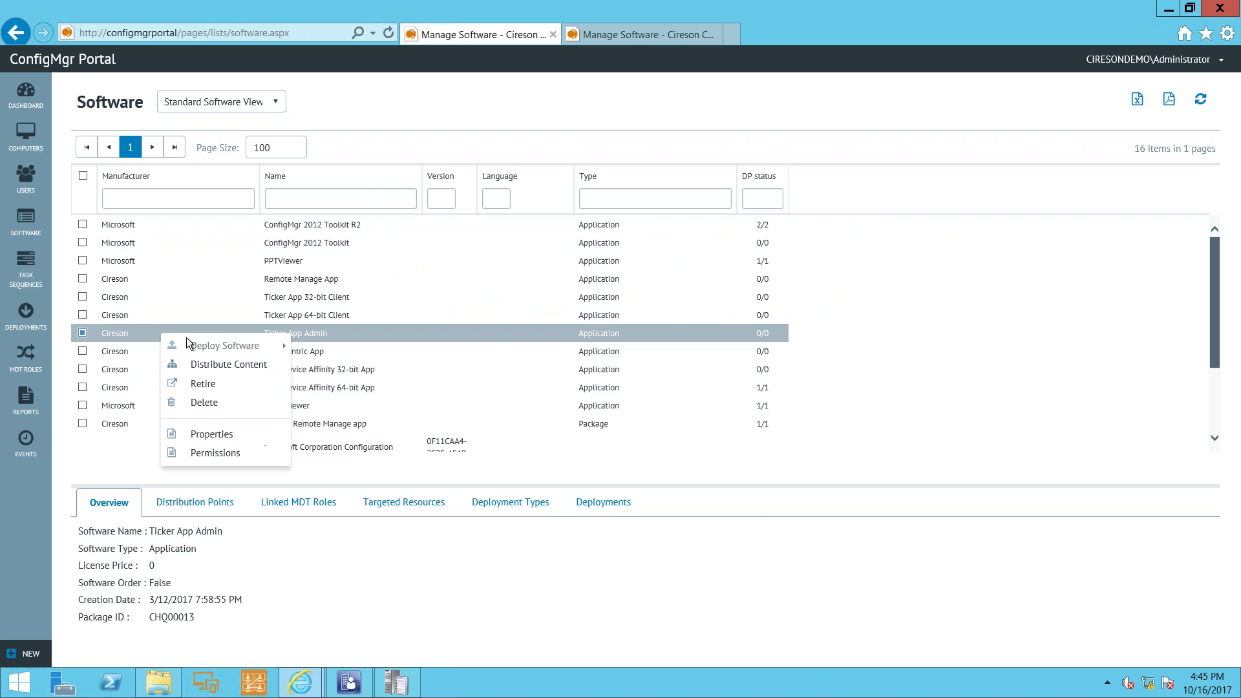
{"action": "left_click", "coordinate": [210, 365]}
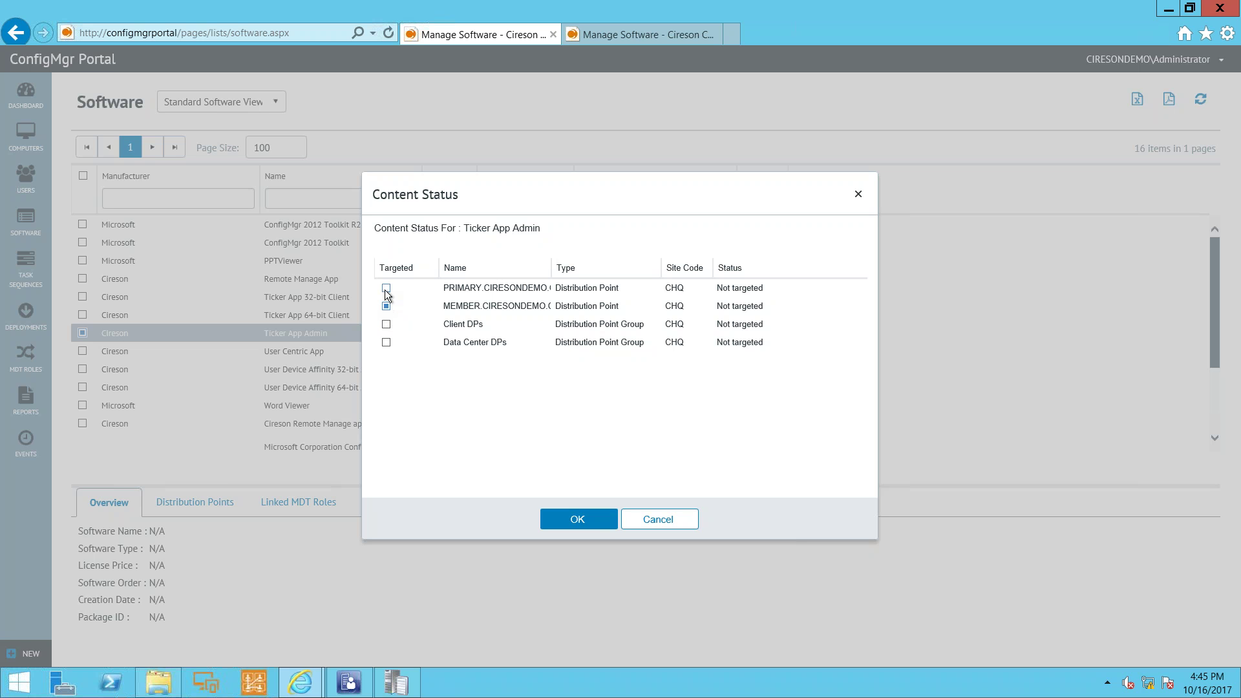
{"action": "left_click", "coordinate": [586, 525]}
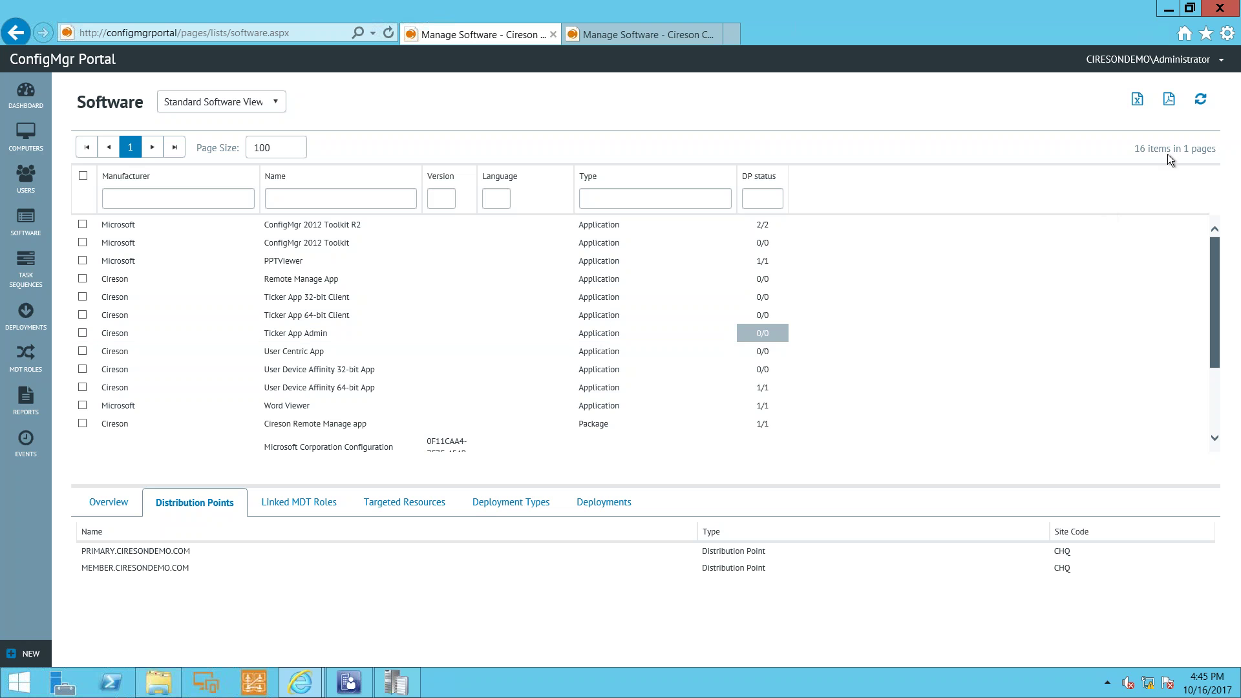
Step: Refresh the Software list, check Ticker App Admin's deployment options, and return to the other user's tab
{"action": "left_click", "coordinate": [1200, 98]}
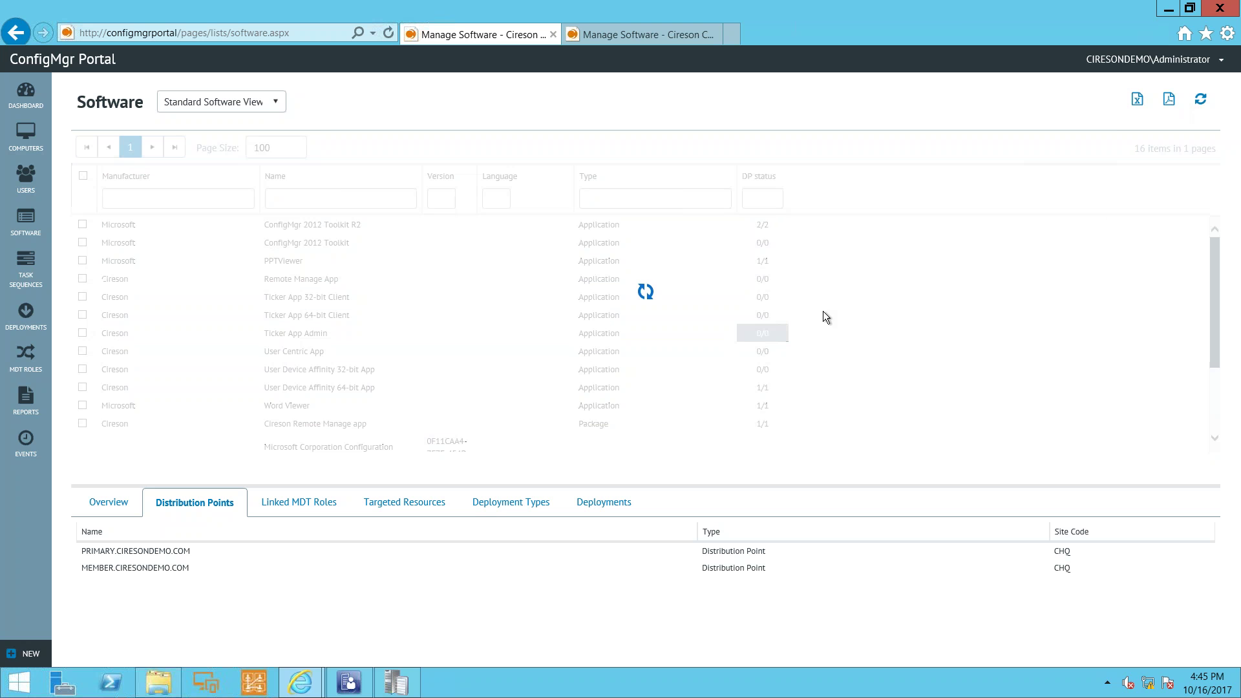
{"action": "left_click", "coordinate": [762, 336]}
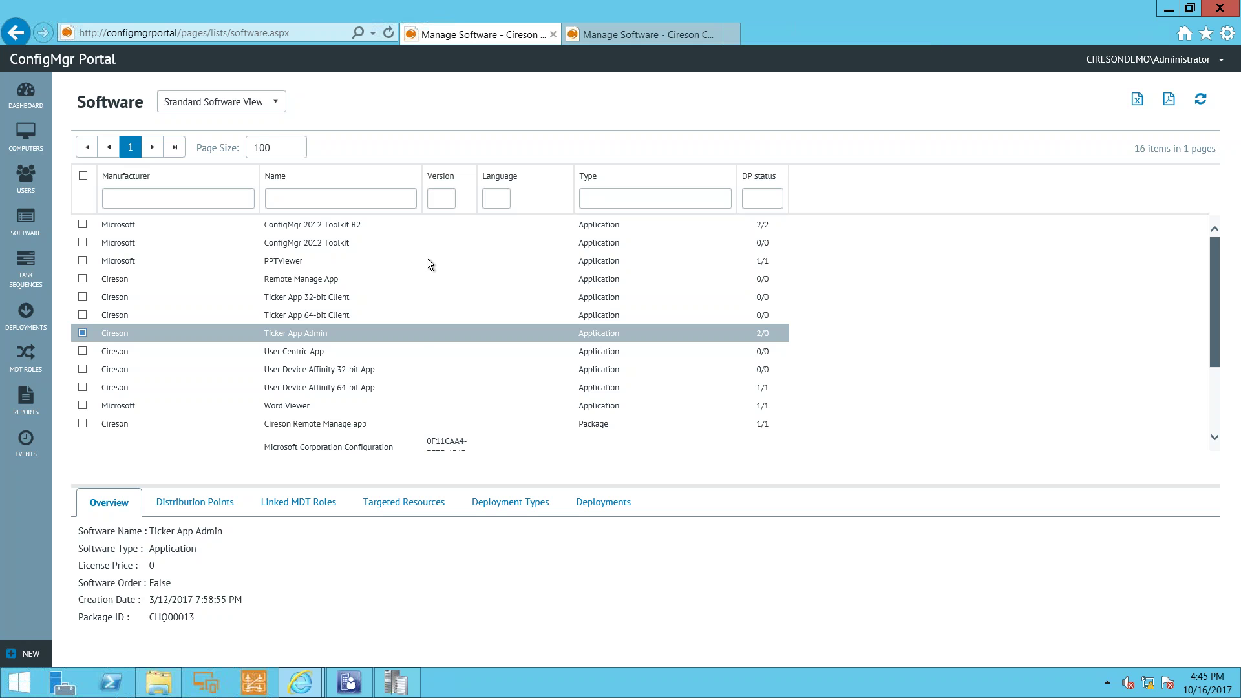
{"action": "right_click", "coordinate": [294, 336]}
{"action": "mouse_move", "coordinate": [325, 348]}
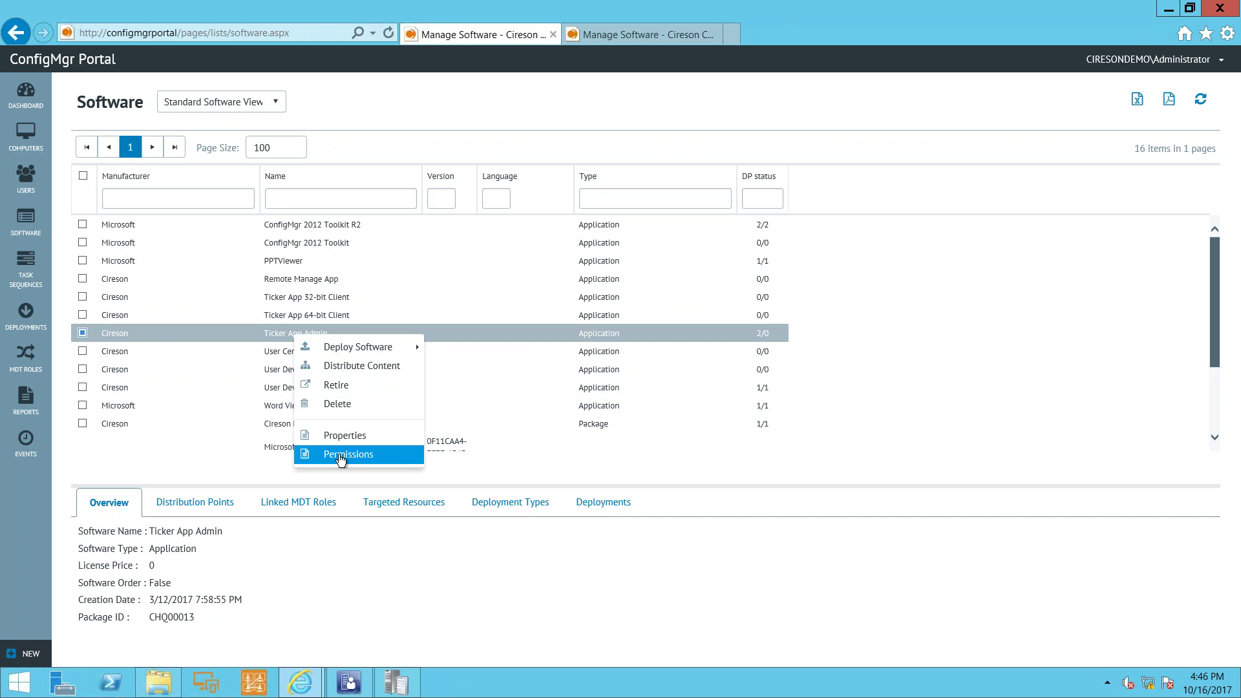
{"action": "left_click", "coordinate": [639, 37]}
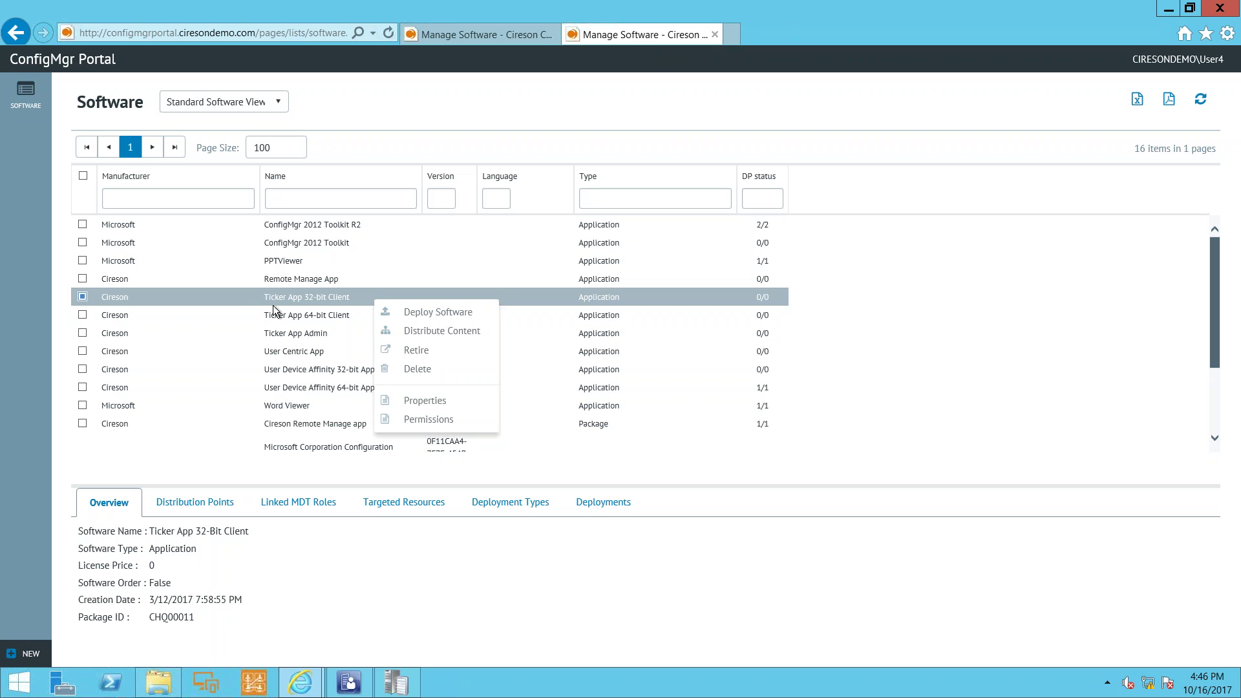
Step: Start a new software application targeting the Common Software share
{"action": "left_click", "coordinate": [232, 294]}
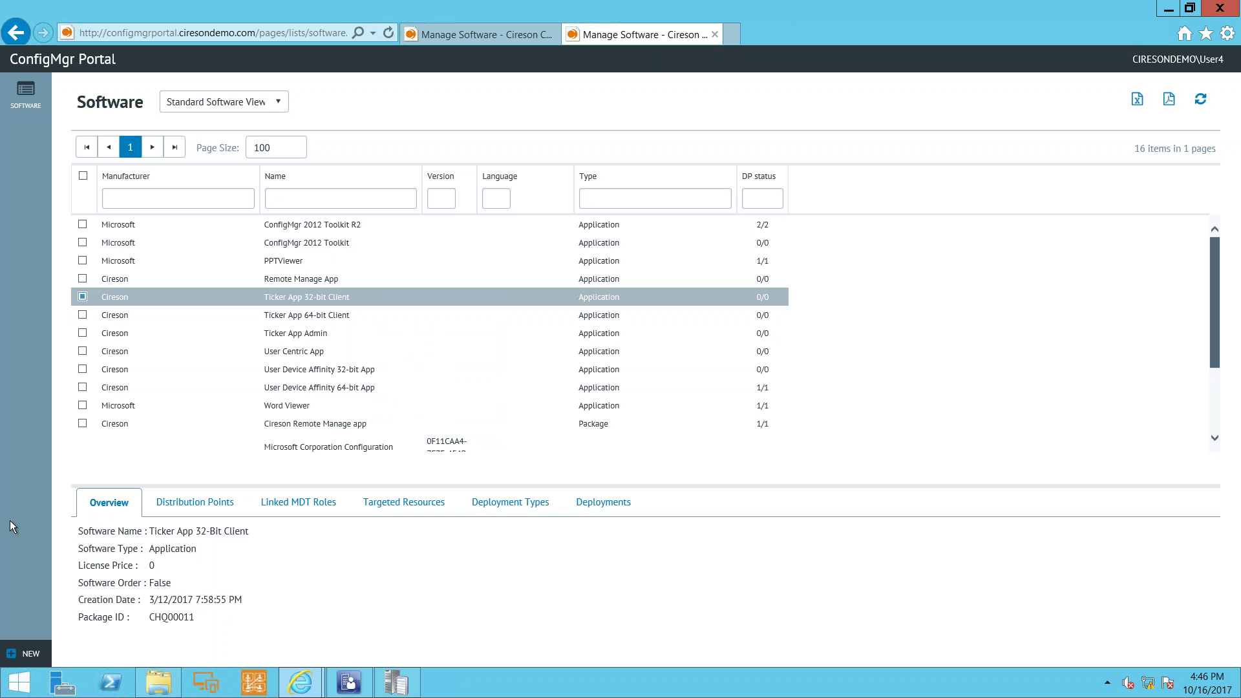
{"action": "left_click", "coordinate": [11, 654]}
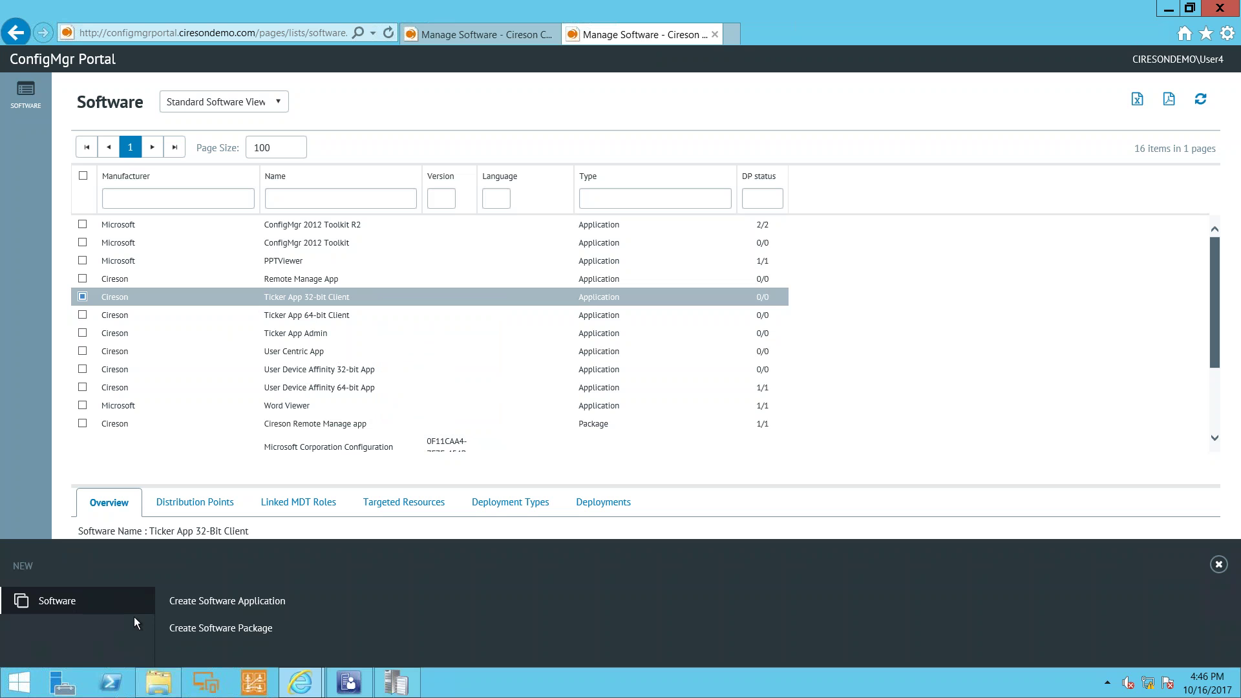
{"action": "left_click", "coordinate": [195, 606]}
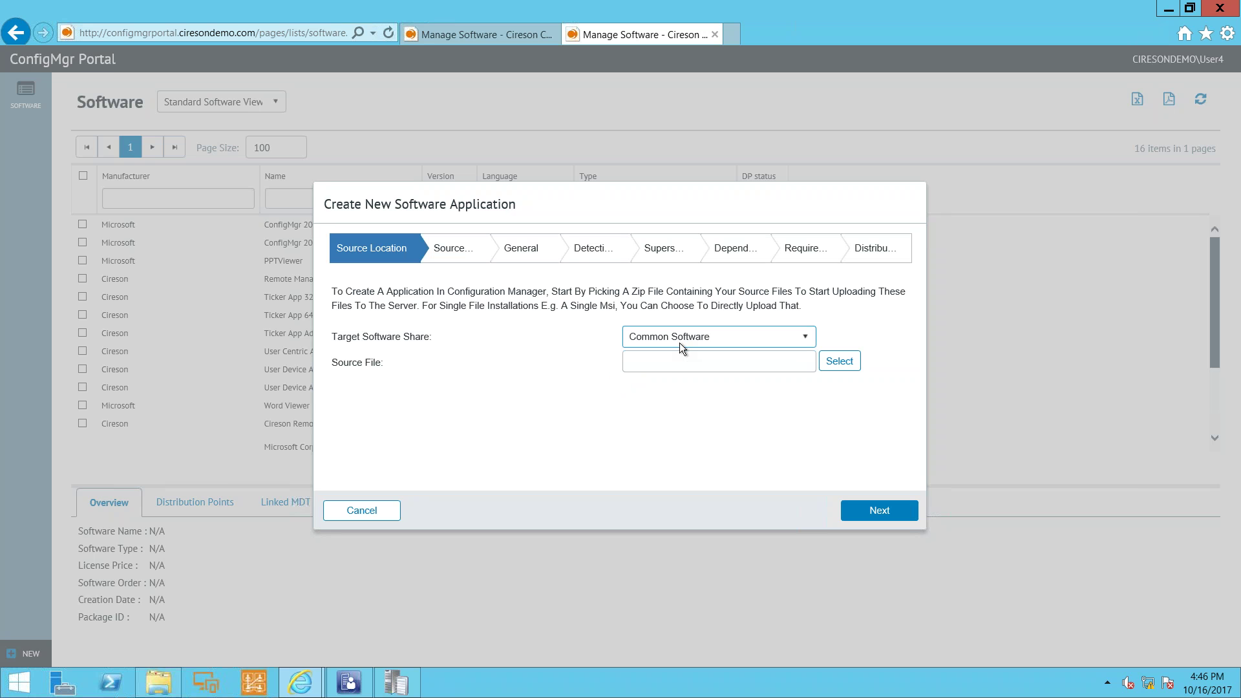
{"action": "left_click", "coordinate": [803, 337]}
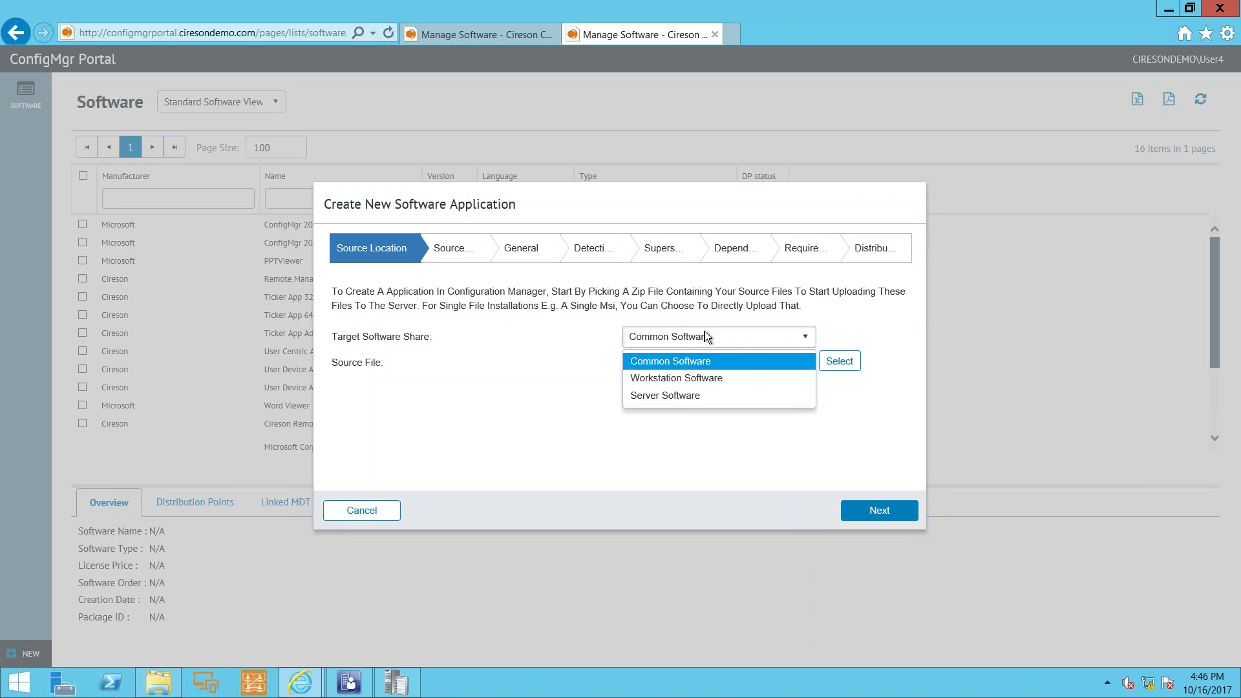
{"action": "left_click", "coordinate": [728, 360]}
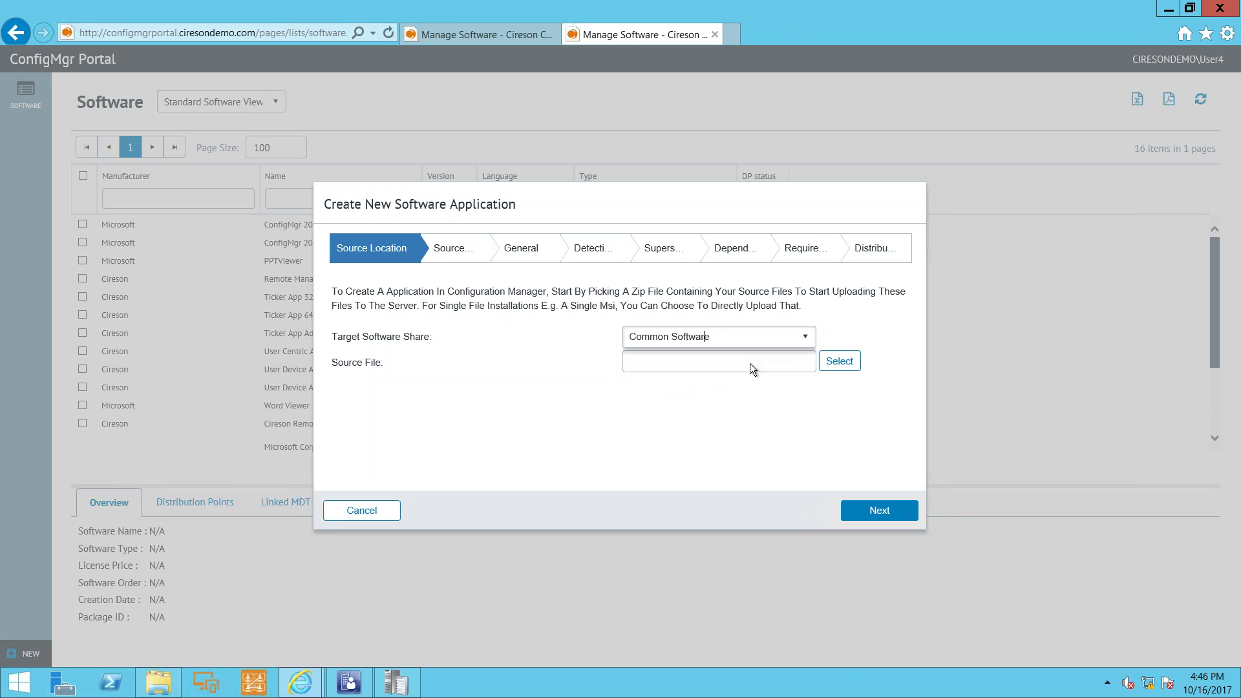
Step: Upload googlechromestandaloneenterprise64.msi from Stuff\Chrome MSI as the installer source
{"action": "left_click", "coordinate": [830, 363]}
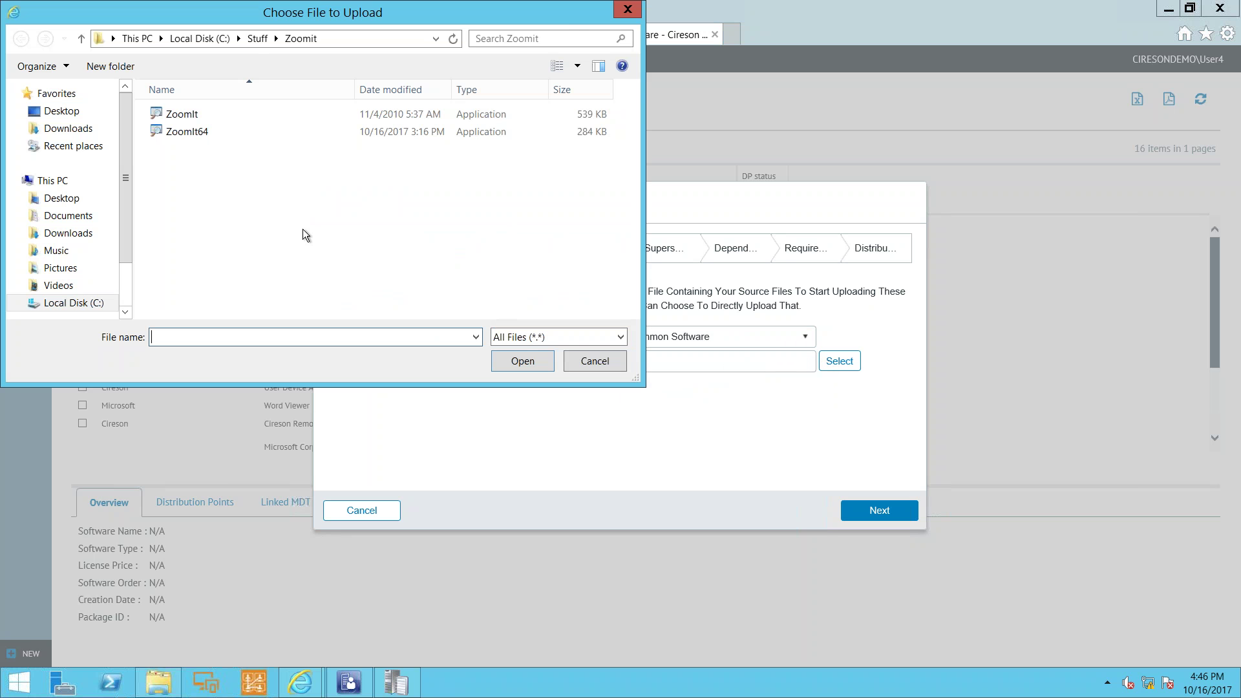
{"action": "left_click", "coordinate": [257, 38]}
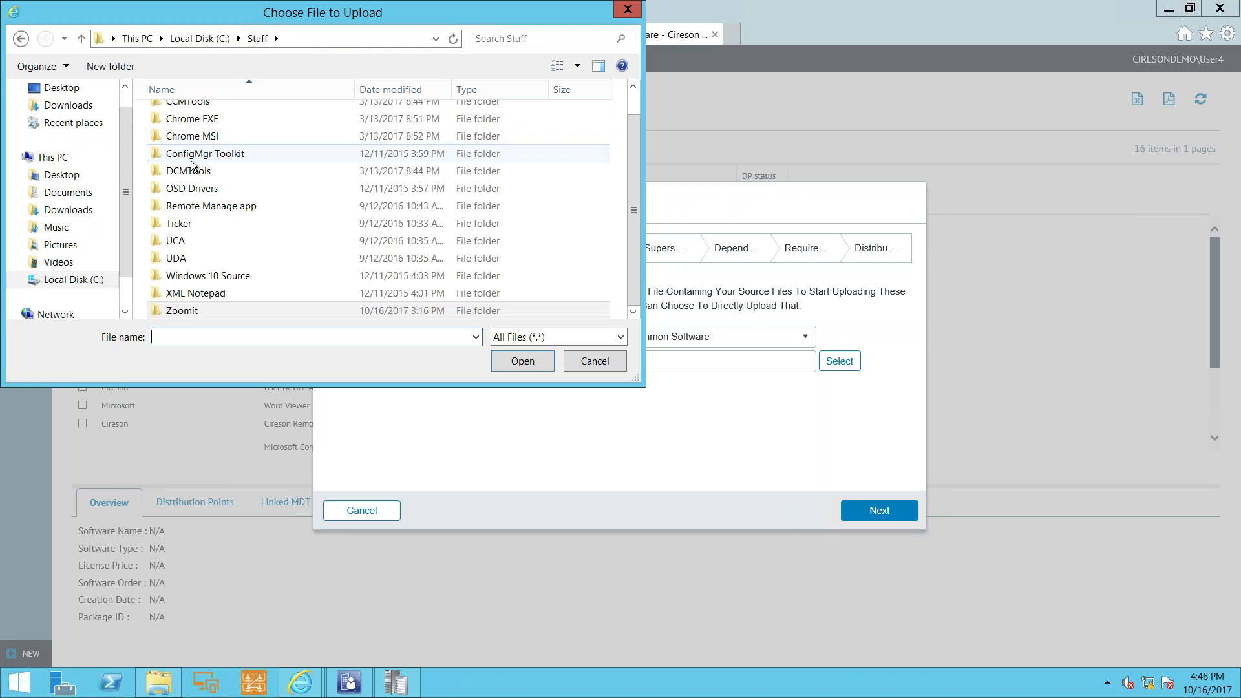
{"action": "double_click", "coordinate": [183, 137]}
{"action": "double_click", "coordinate": [188, 117]}
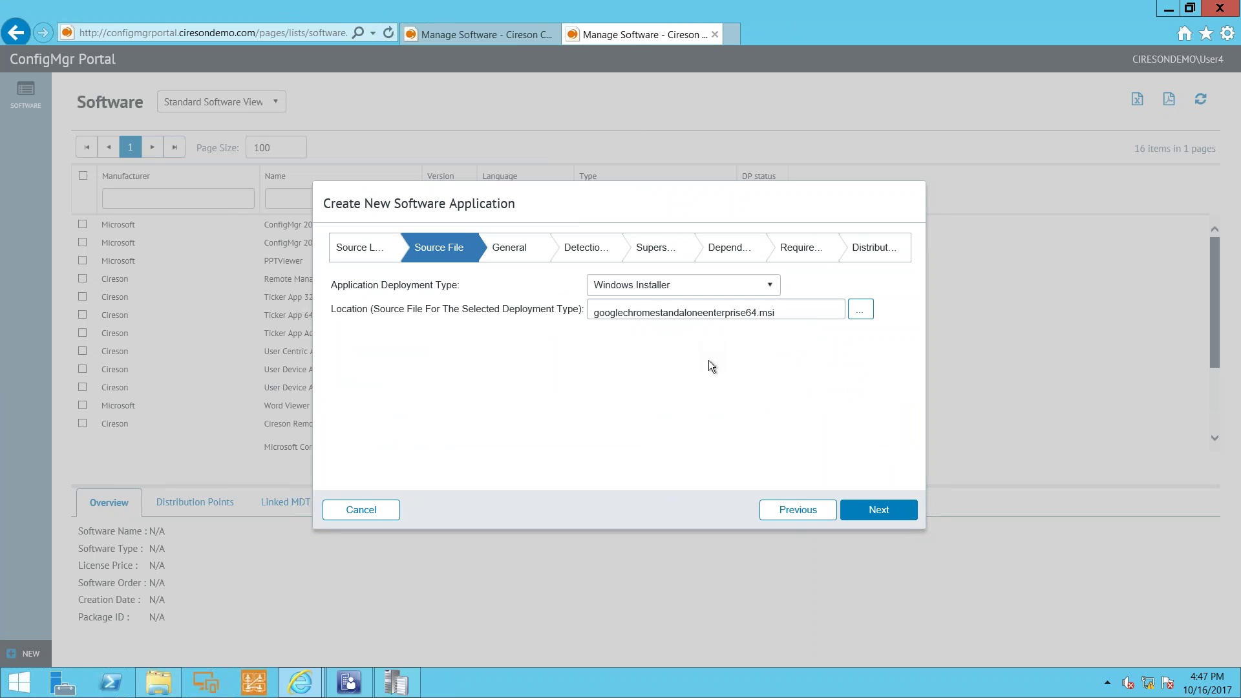
Step: Load the Workstation Applications template into the Google Chrome application's general details
{"action": "left_click", "coordinate": [866, 508]}
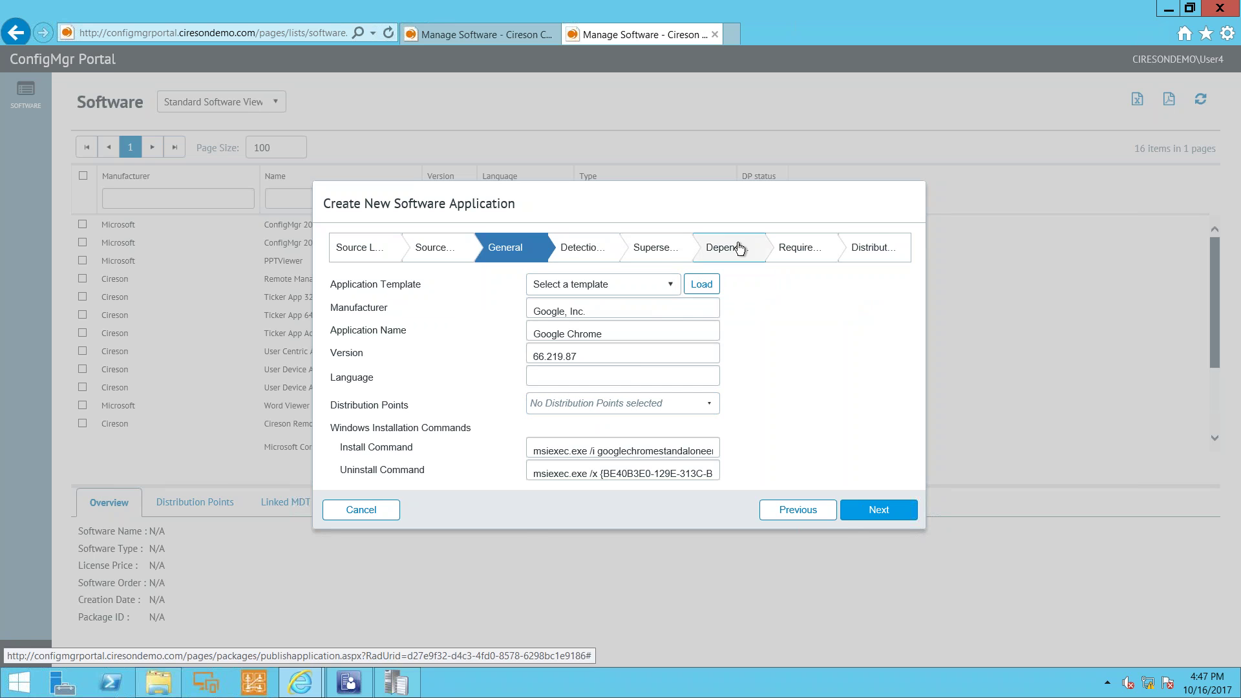
{"action": "left_click", "coordinate": [783, 251]}
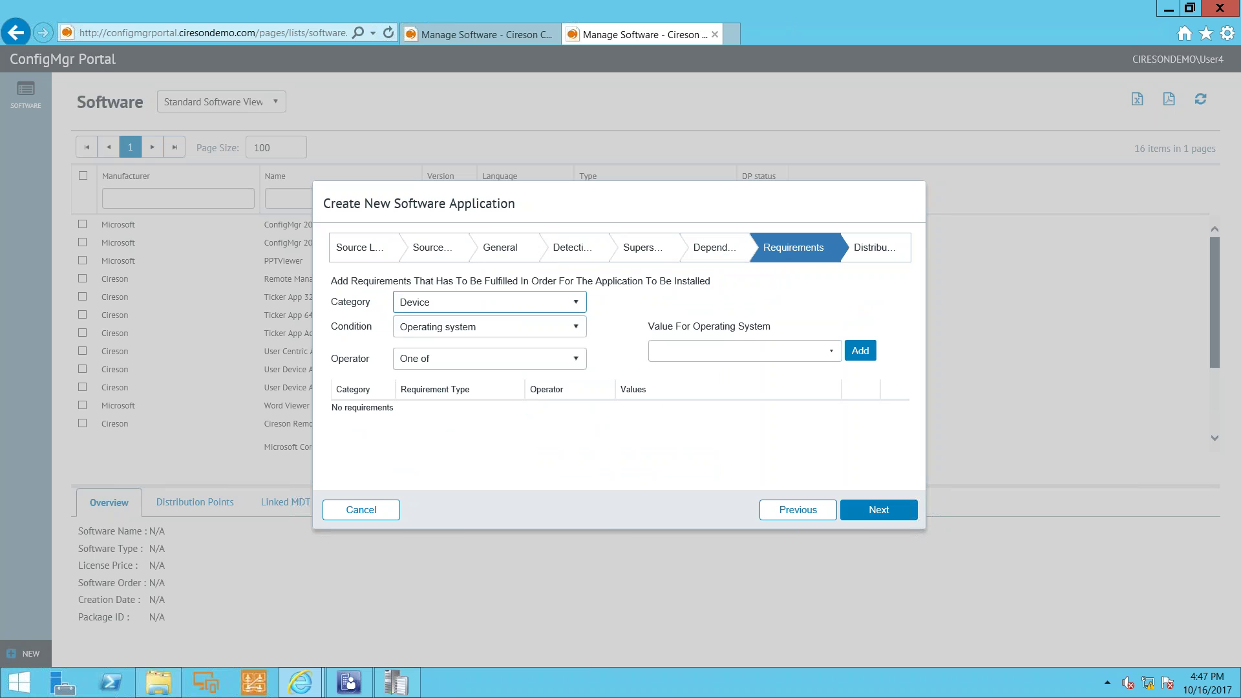
{"action": "left_click", "coordinate": [520, 249]}
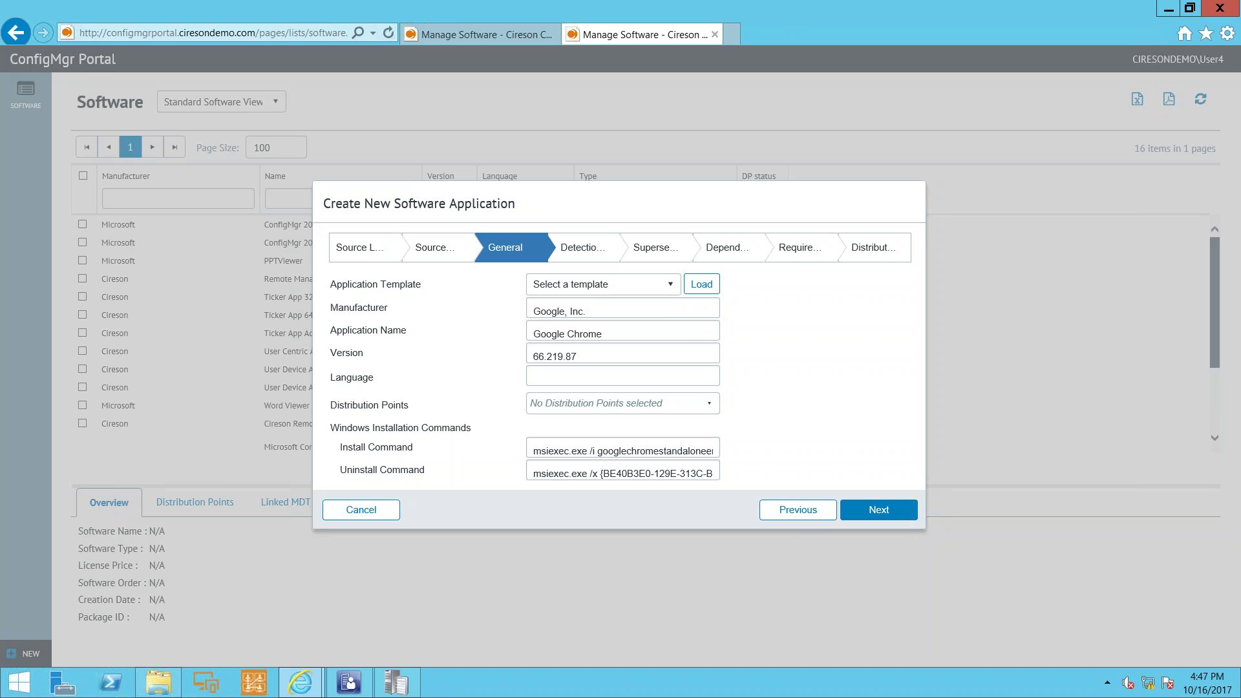
{"action": "left_click", "coordinate": [657, 287]}
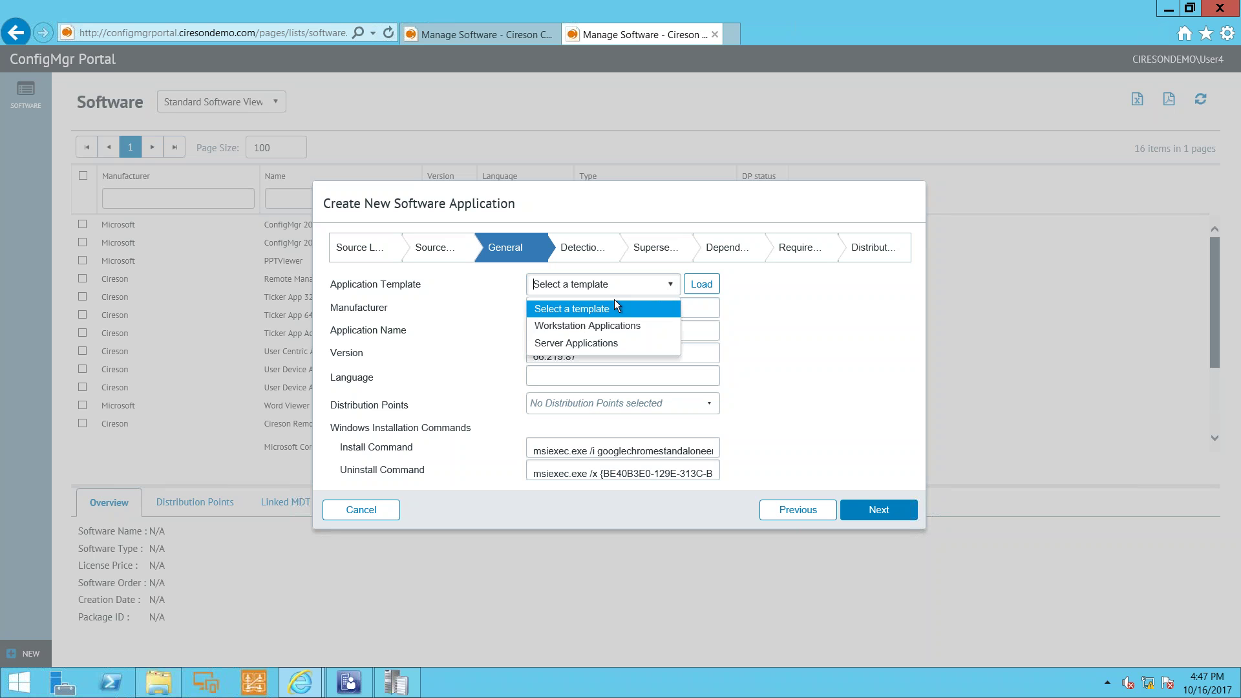
{"action": "left_click", "coordinate": [586, 324]}
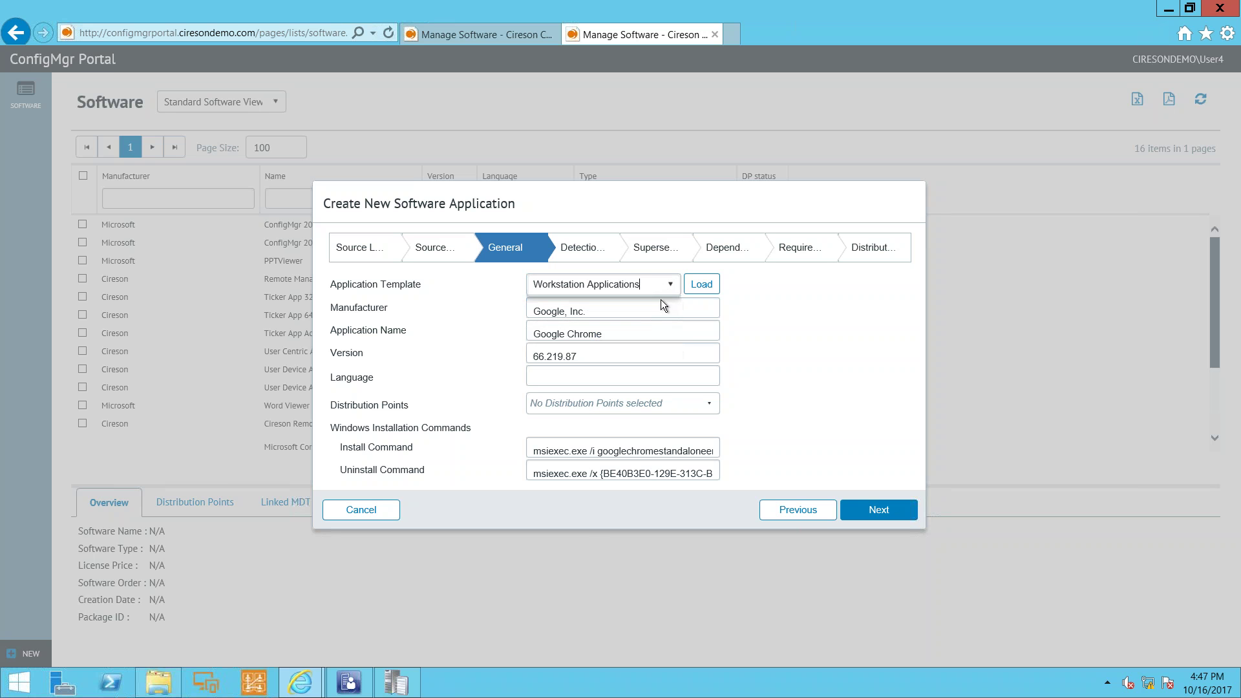
{"action": "left_click", "coordinate": [703, 286]}
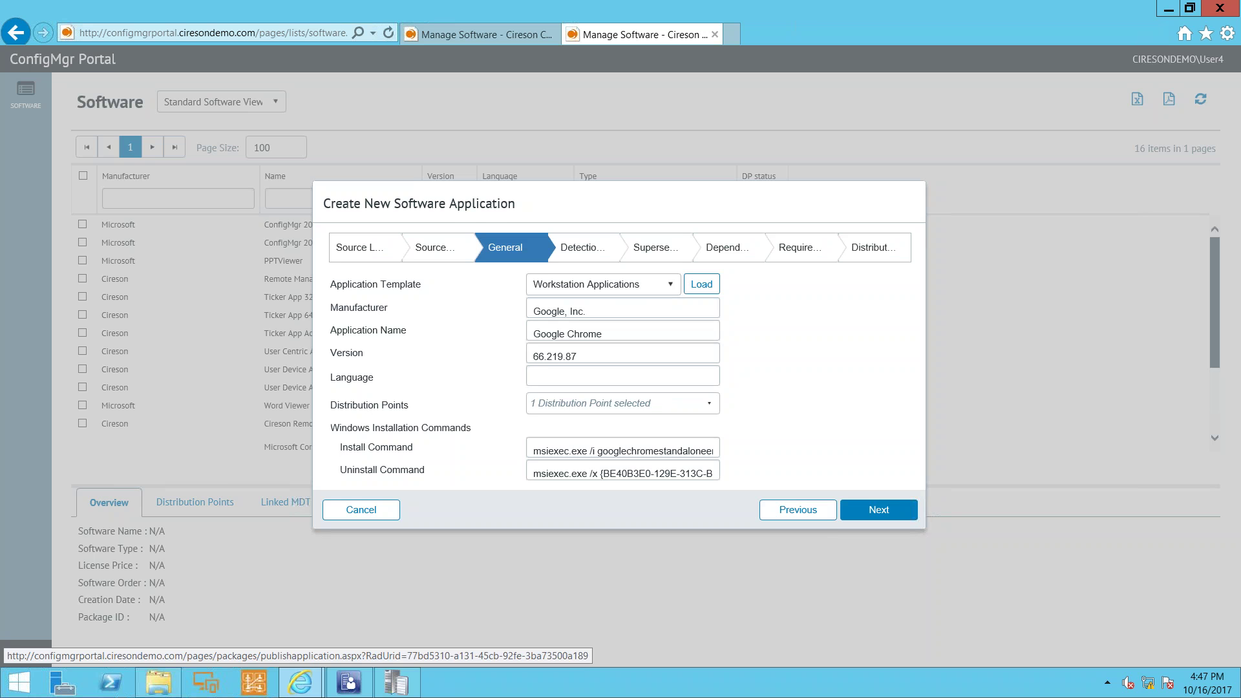
Step: Check the Client DPs and Data Center DPs distribution point groups, including MEMBER.CIRESONDEMO.COM
{"action": "left_click", "coordinate": [580, 405]}
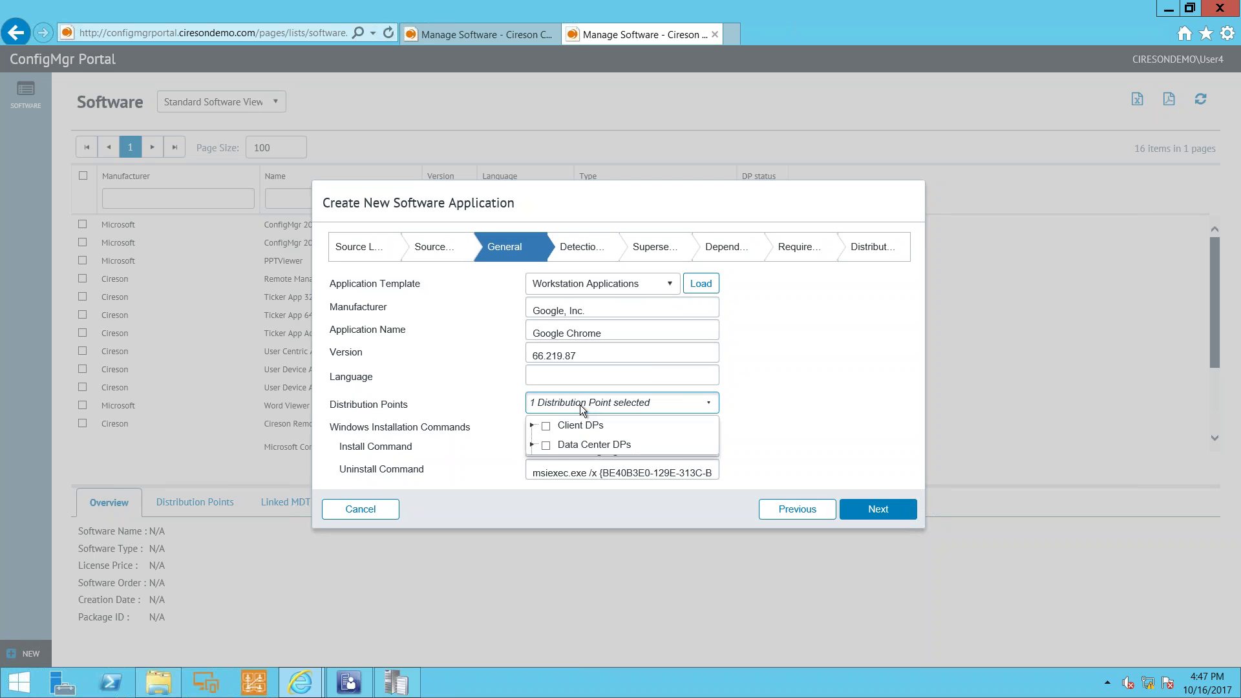
{"action": "left_click", "coordinate": [531, 425]}
{"action": "left_click", "coordinate": [577, 444]}
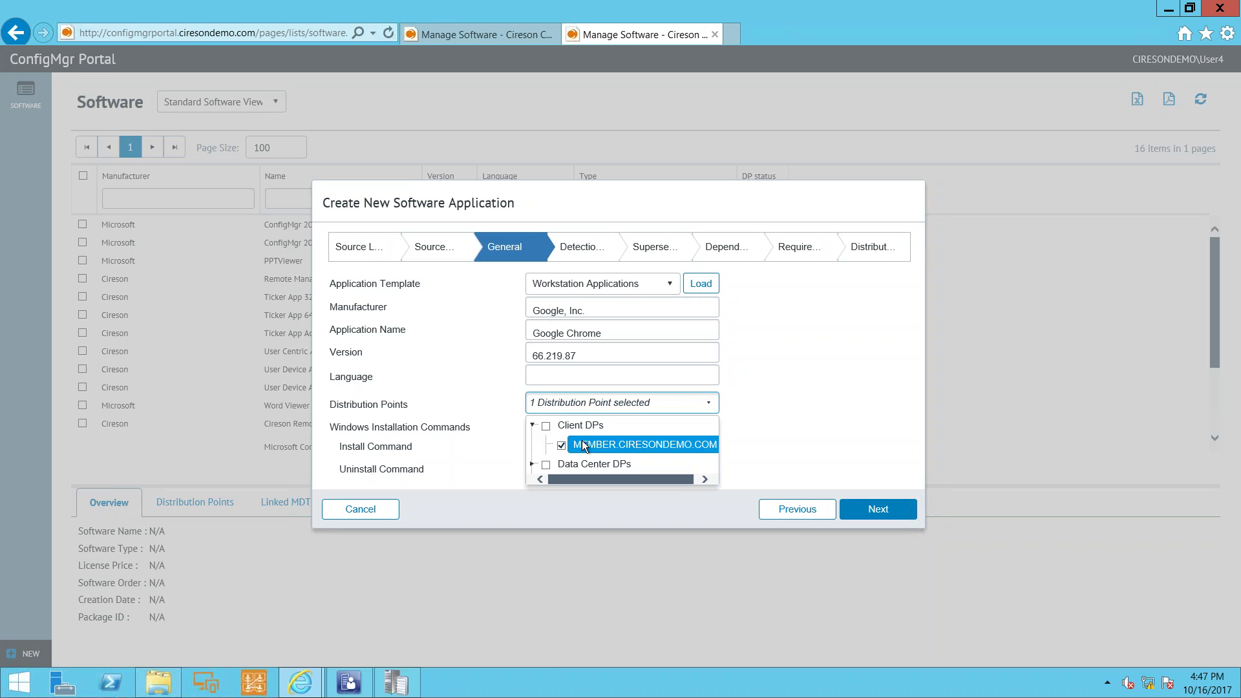
{"action": "left_click", "coordinate": [532, 463]}
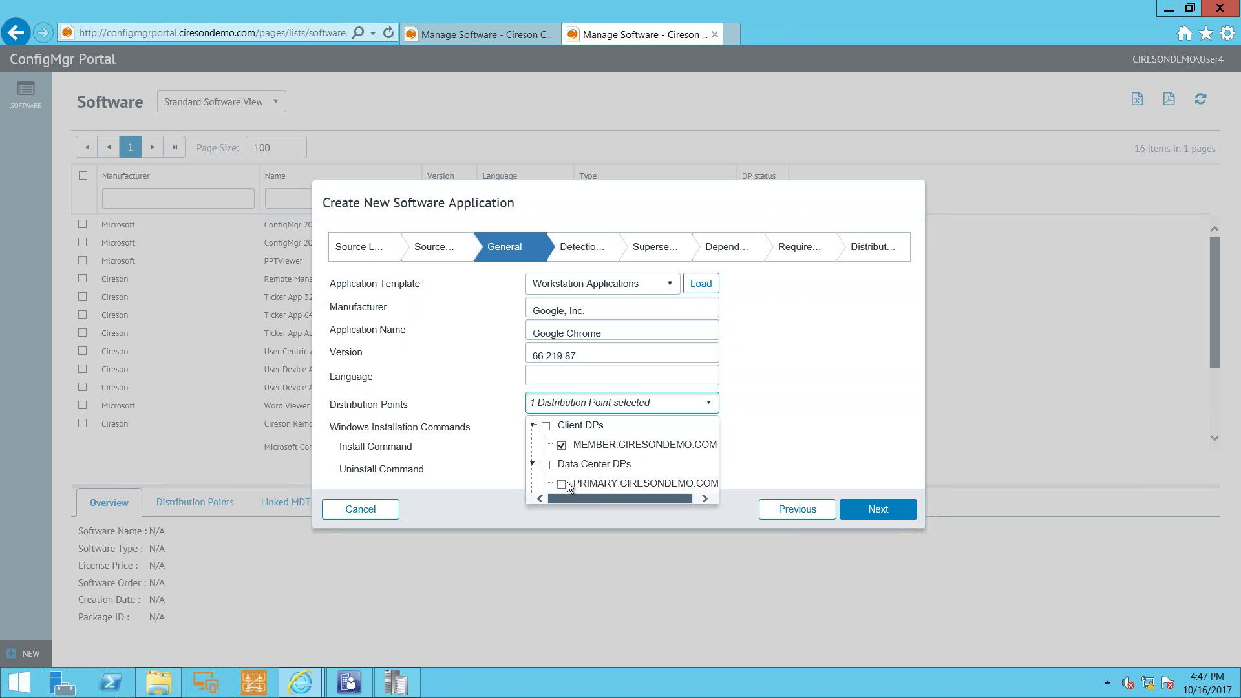
Step: Remove the Windows 7 Client requirement, leaving the Windows 7/8.1/10 64-bit one
{"action": "left_click", "coordinate": [806, 251]}
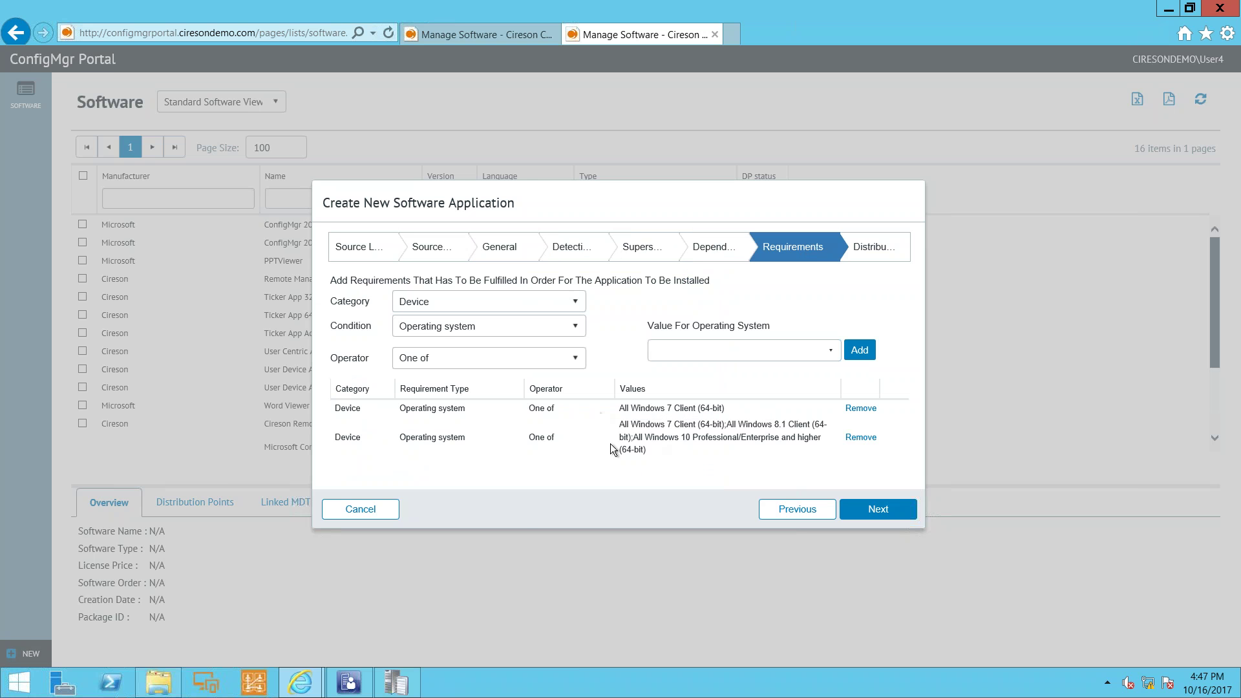
{"action": "left_click", "coordinate": [858, 412]}
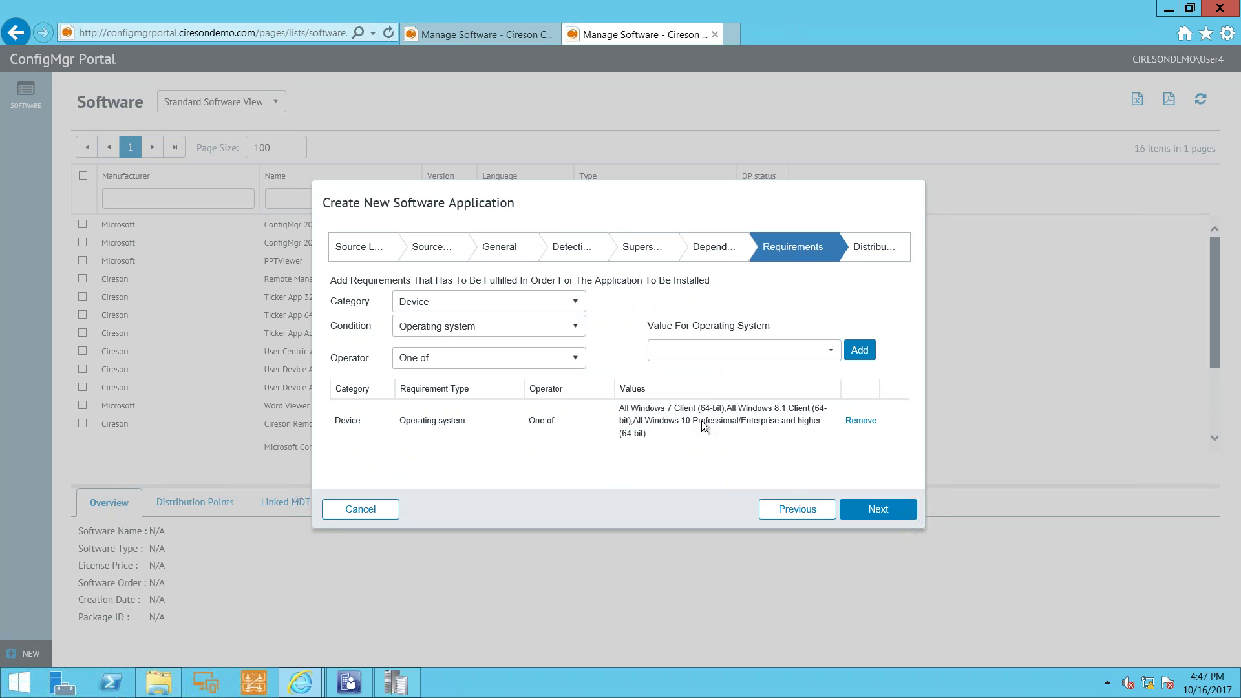
{"action": "left_click", "coordinate": [494, 261]}
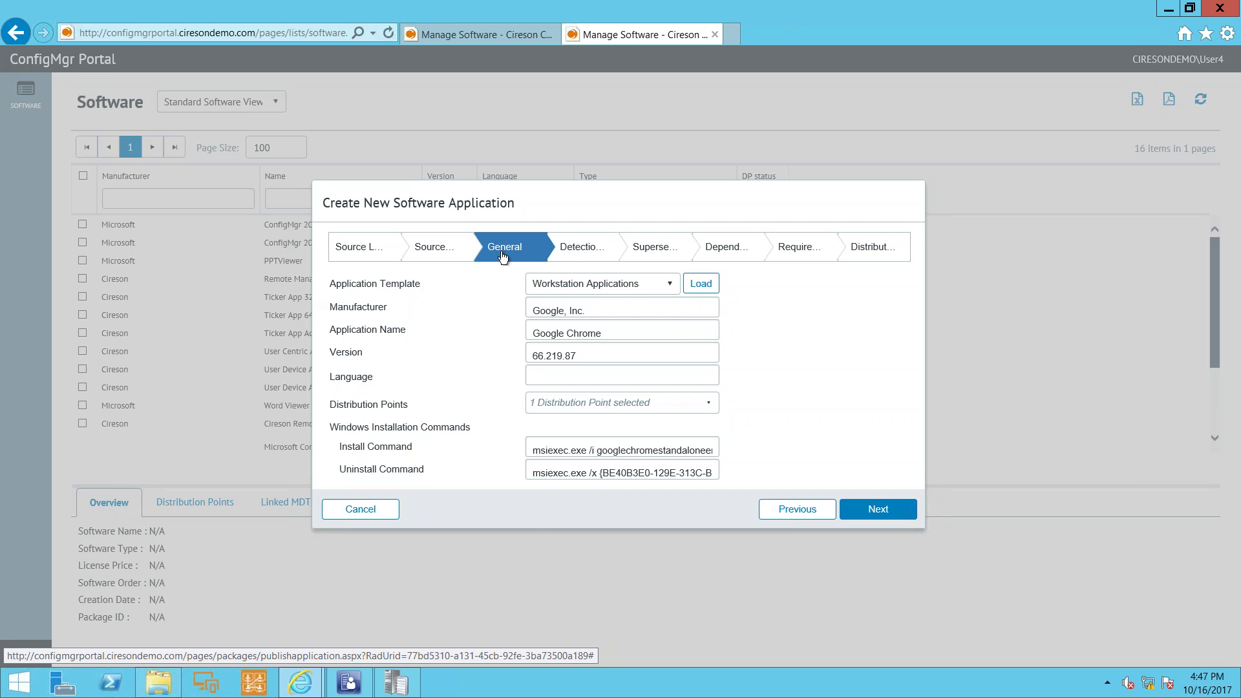
Step: Load the Server Applications template for Google Chrome
{"action": "left_click", "coordinate": [577, 285]}
{"action": "left_click", "coordinate": [584, 340]}
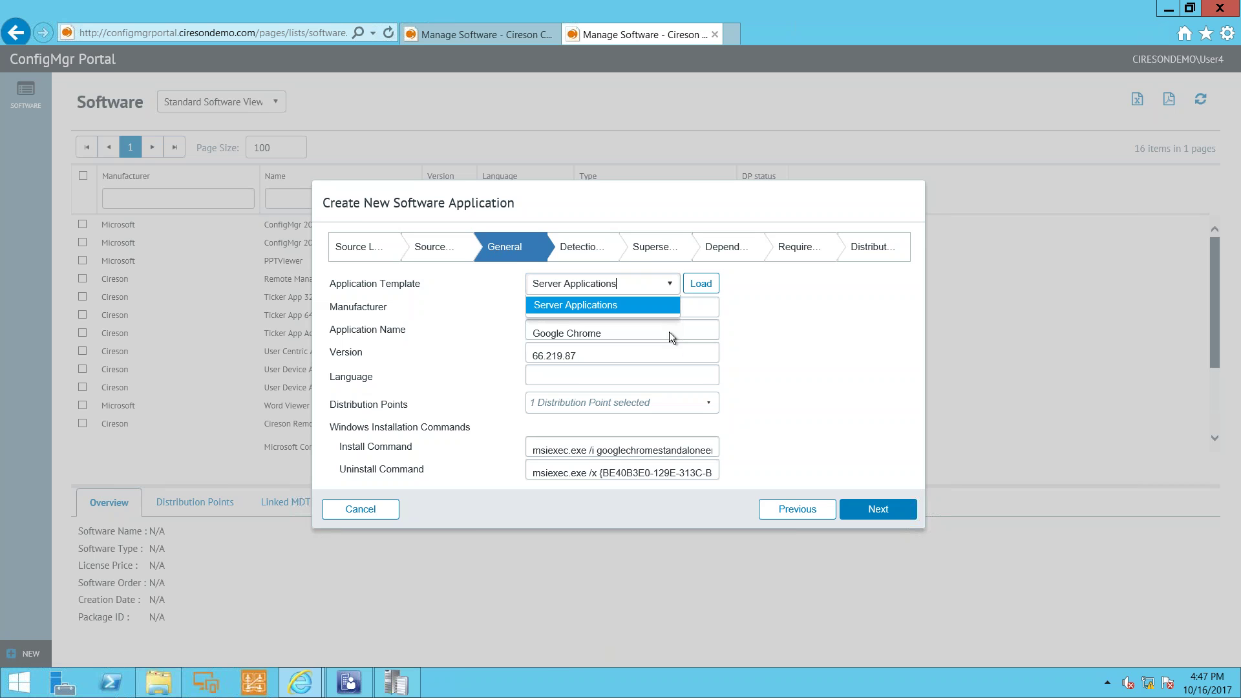
{"action": "left_click", "coordinate": [700, 284]}
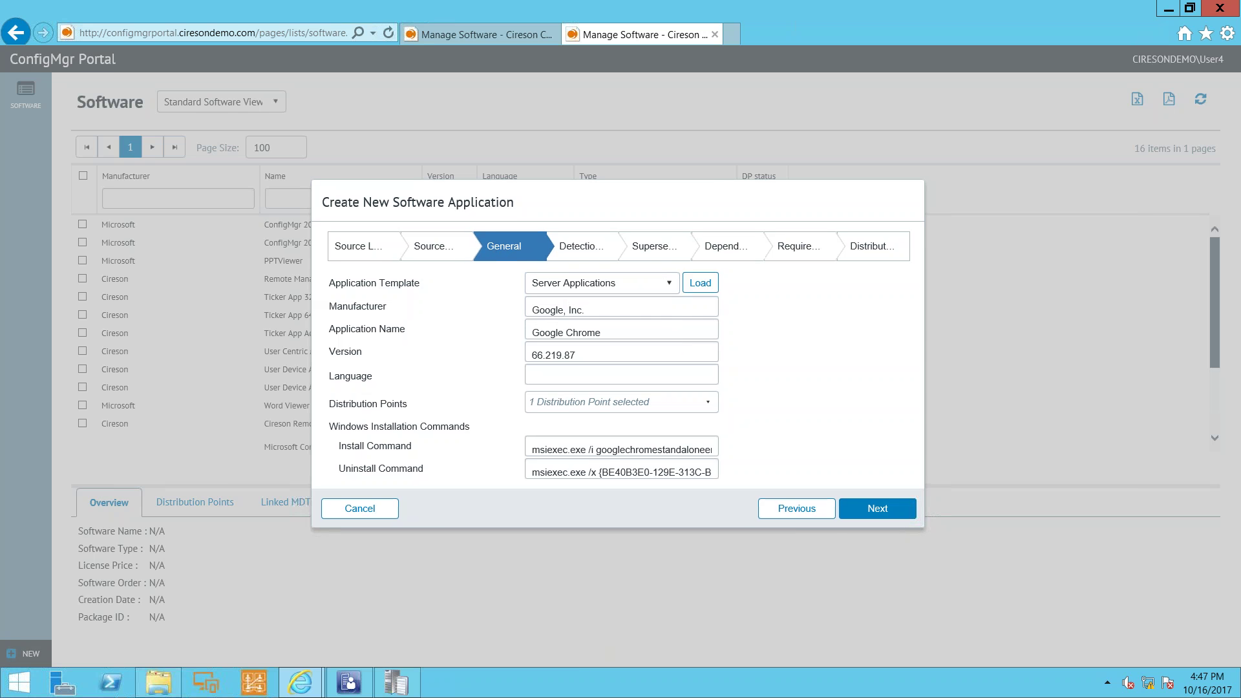
Step: Review the distribution point groups and the Windows Server 2012 R2 and memory requirements
{"action": "left_click", "coordinate": [707, 401]}
{"action": "left_click", "coordinate": [531, 424]}
{"action": "left_click", "coordinate": [531, 463]}
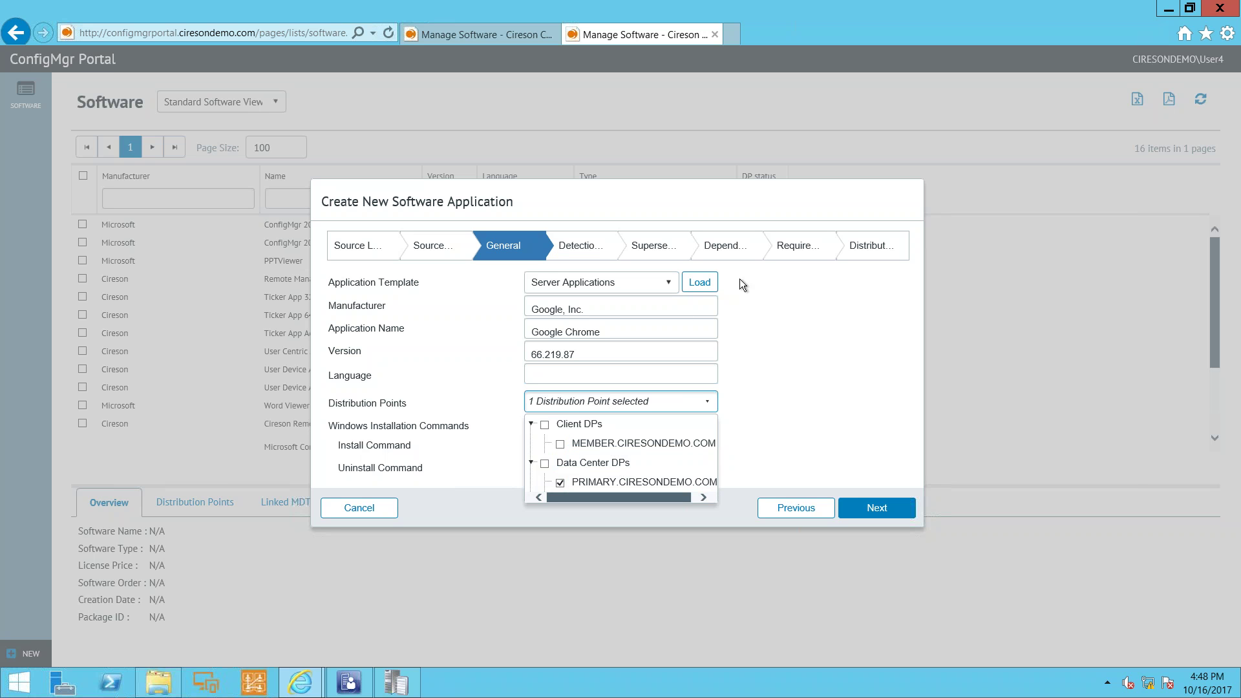
{"action": "left_click", "coordinate": [792, 245]}
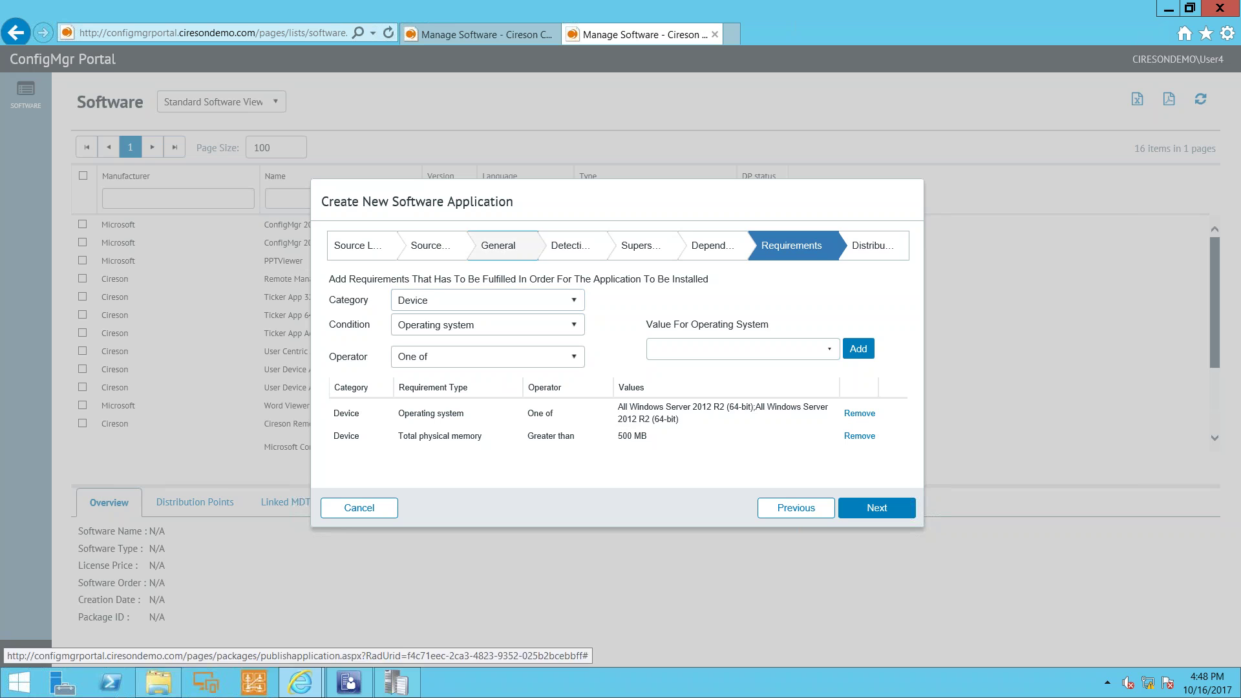
{"action": "left_click", "coordinate": [529, 249]}
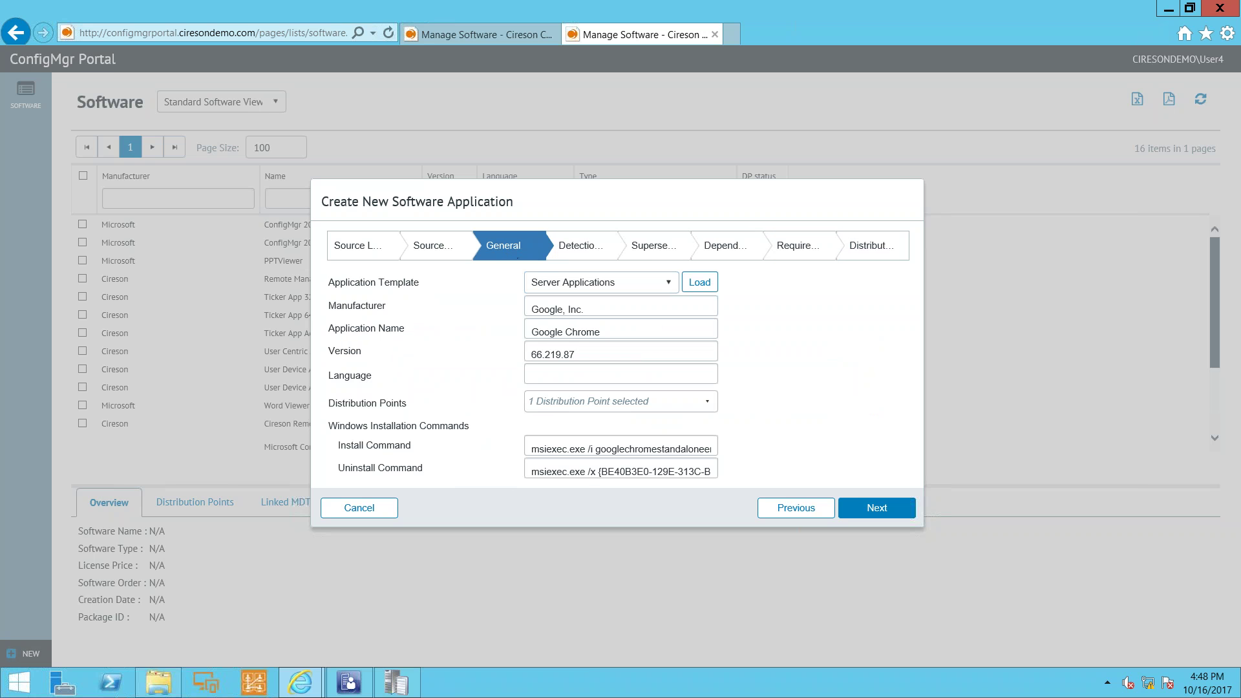
Step: Pass through Detection Method, Supersedence, Dependencies, Requirements and Distribution Settings, then finish Google Chrome
{"action": "left_click", "coordinate": [568, 253]}
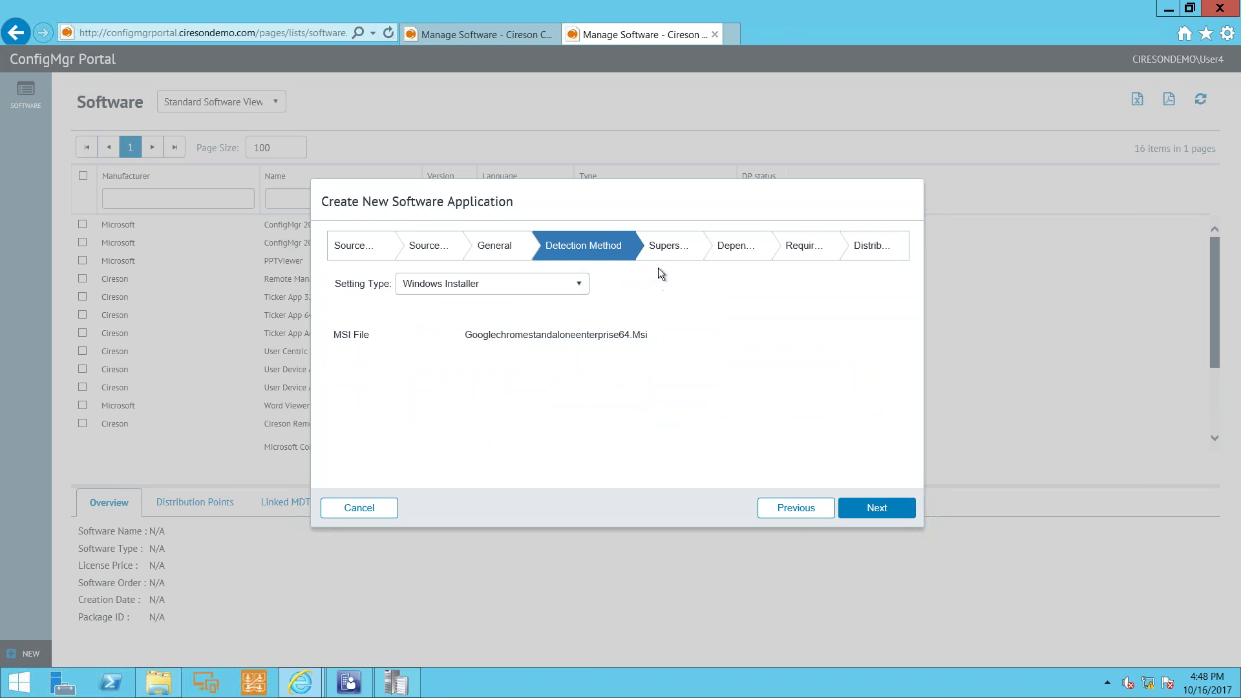
{"action": "left_click", "coordinate": [665, 251]}
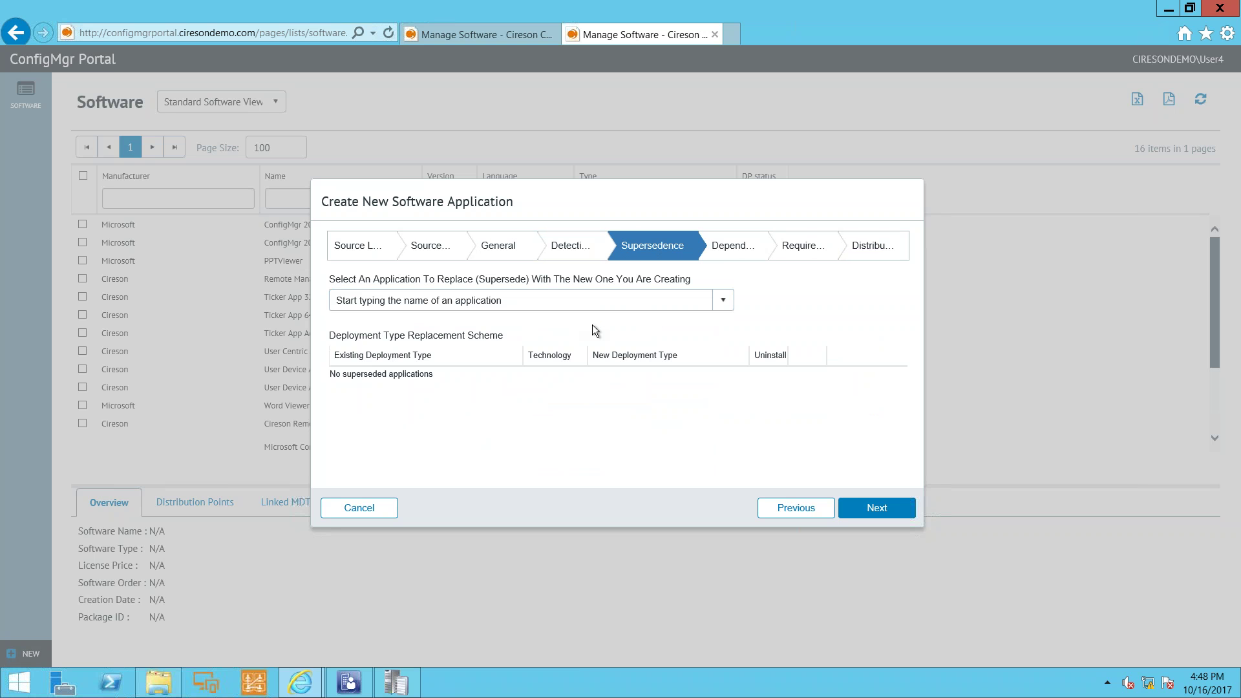
{"action": "left_click", "coordinate": [721, 258]}
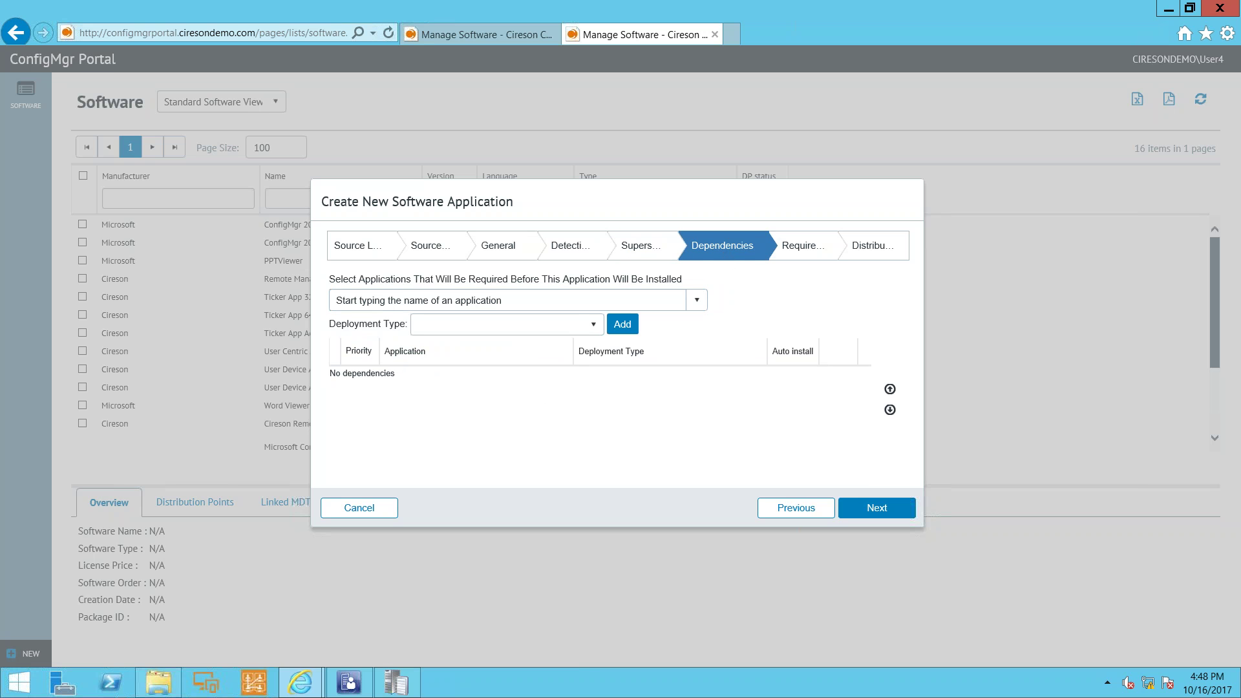
{"action": "left_click", "coordinate": [801, 246]}
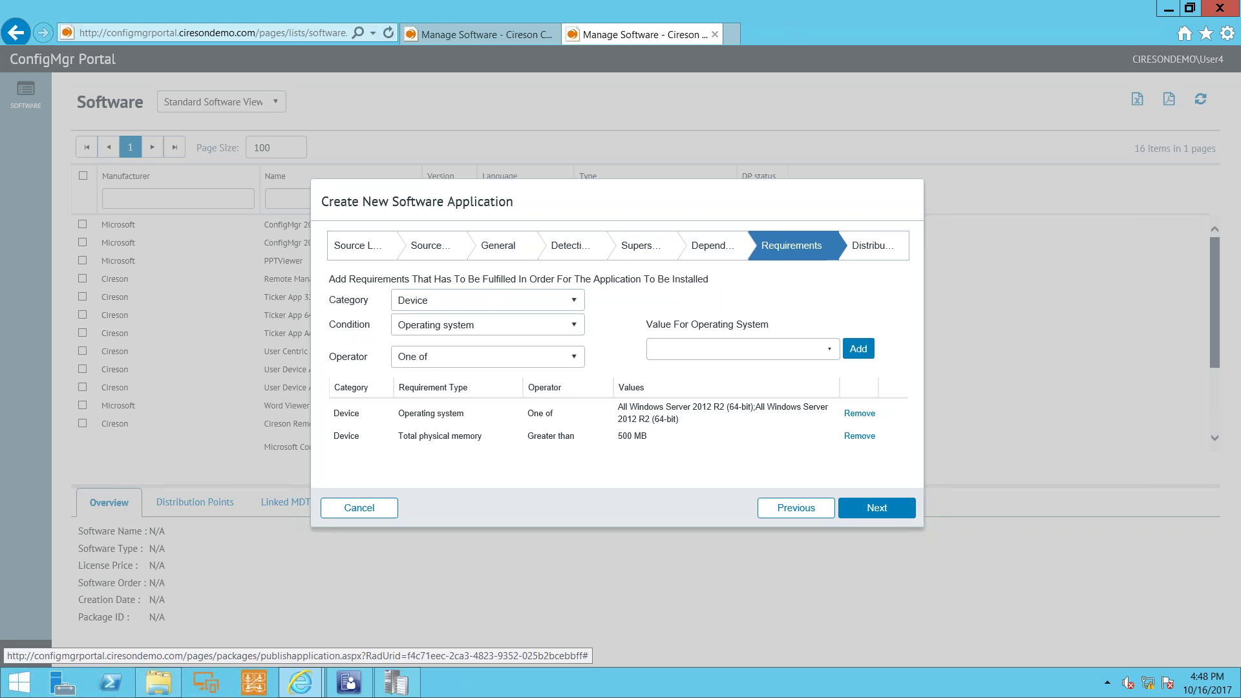
{"action": "left_click", "coordinate": [871, 246]}
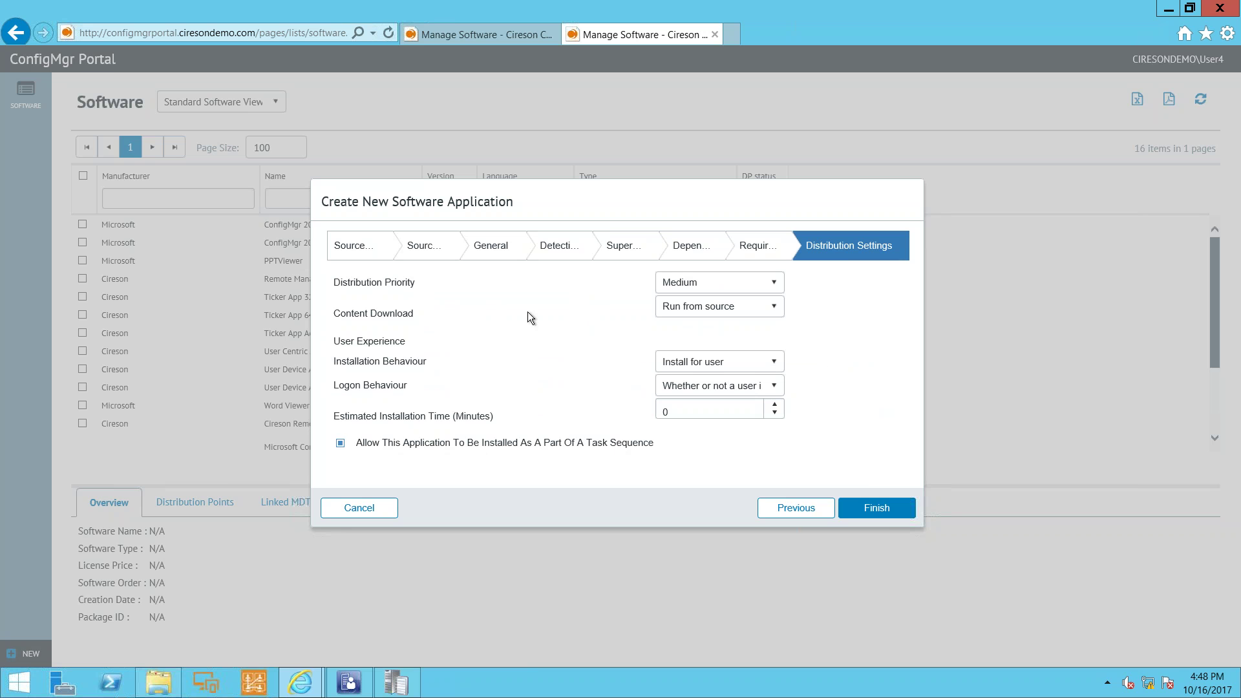
{"action": "left_click", "coordinate": [861, 508]}
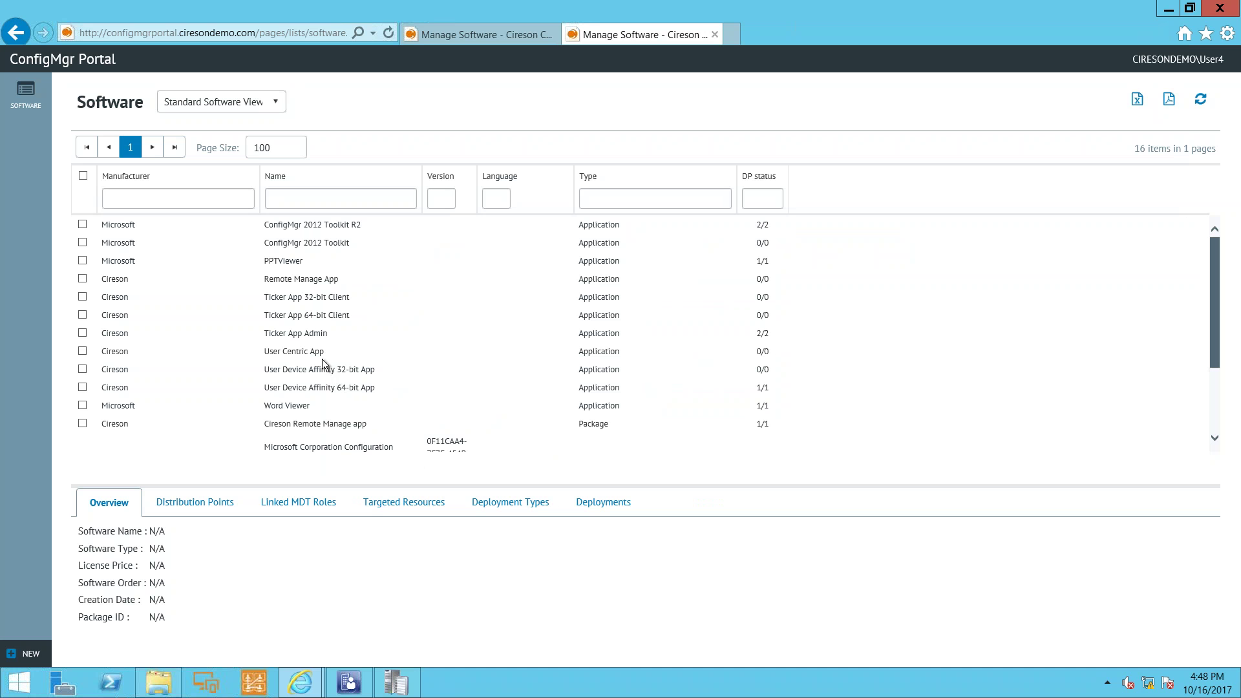
Step: Refresh the Software list until Google Chrome 66.219.87 appears, and select it
{"action": "scroll", "coordinate": [322, 358], "scroll_direction": "down", "scroll_amount": 3}
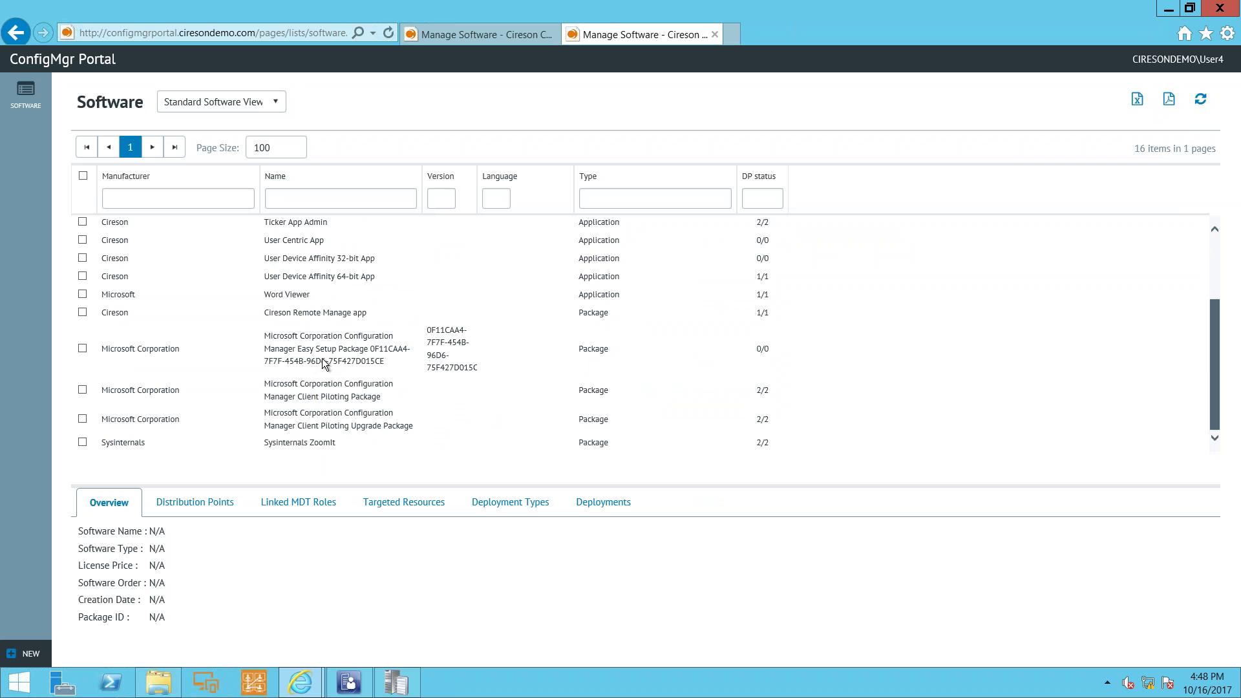
{"action": "left_click", "coordinate": [1200, 100]}
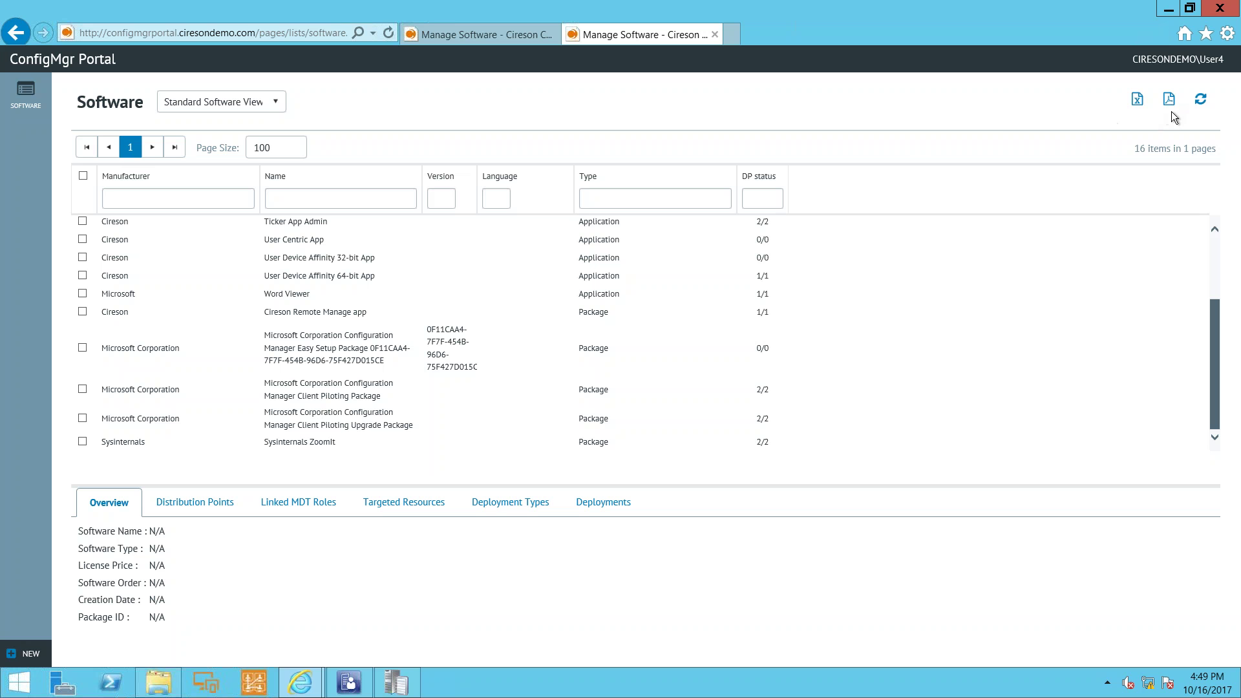
{"action": "left_click", "coordinate": [1200, 100]}
{"action": "scroll", "coordinate": [313, 280], "scroll_direction": "up", "scroll_amount": 2}
{"action": "scroll", "coordinate": [401, 265], "scroll_direction": "down", "scroll_amount": 2}
{"action": "left_click", "coordinate": [1201, 100]}
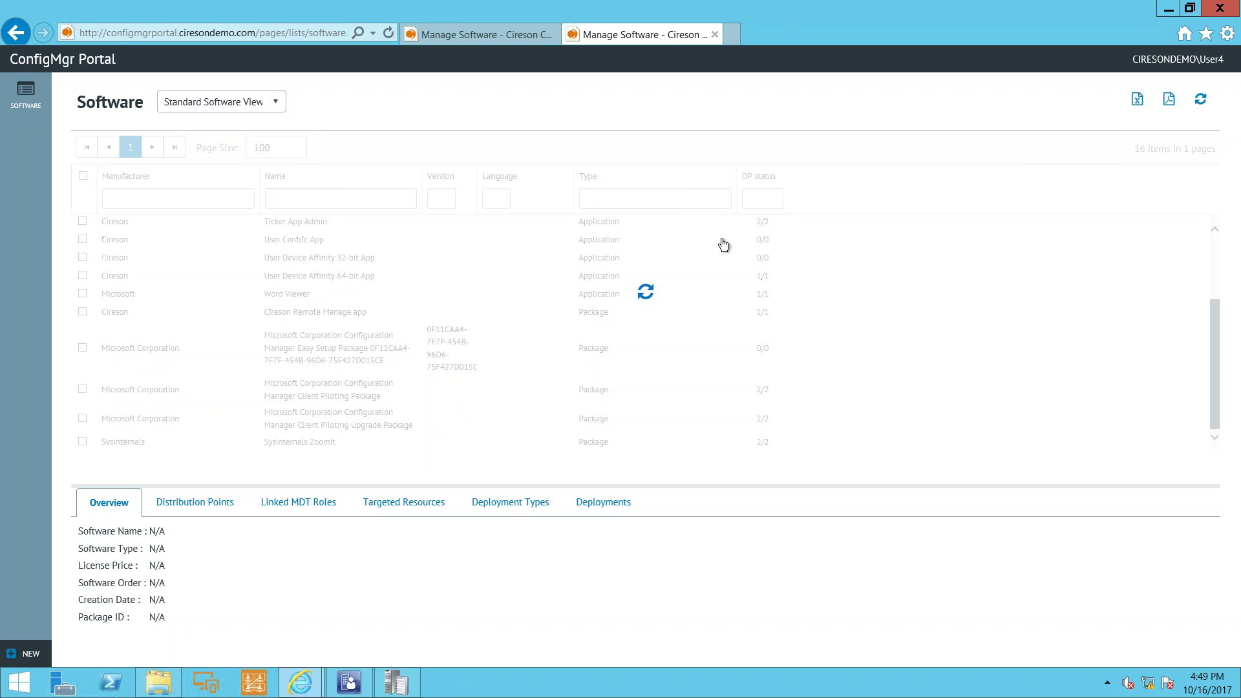
{"action": "scroll", "coordinate": [324, 305], "scroll_direction": "down", "scroll_amount": 3}
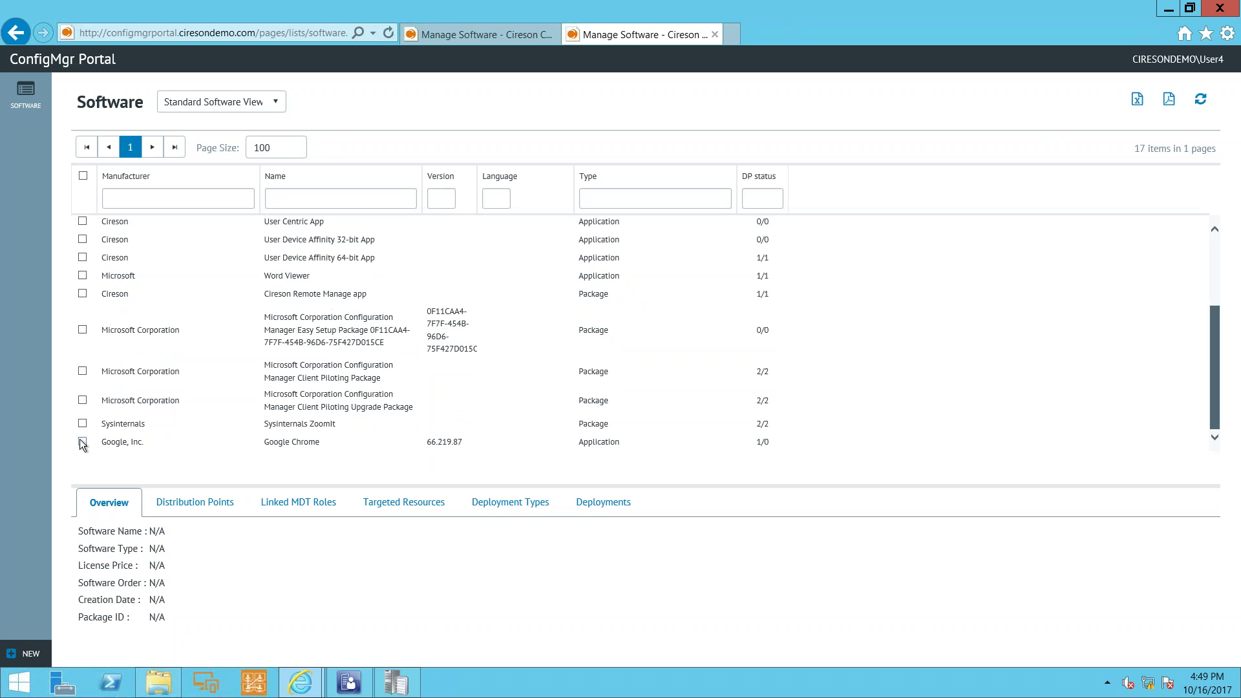
{"action": "left_click", "coordinate": [132, 443]}
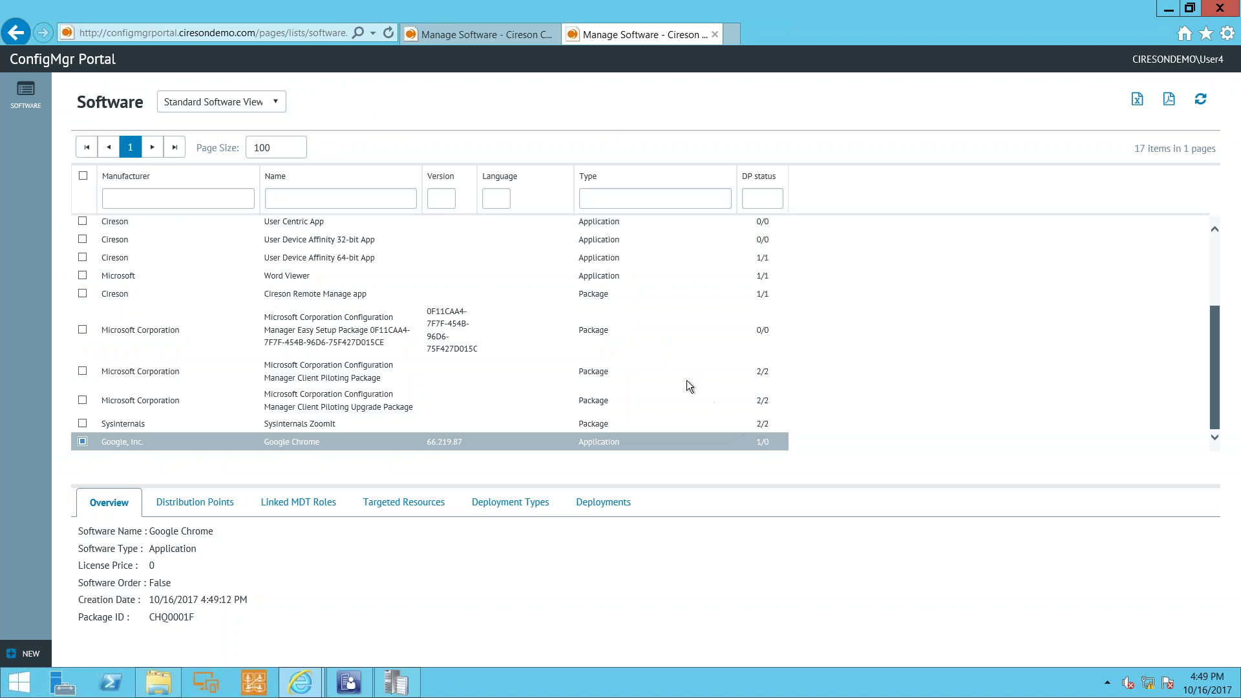
{"action": "scroll", "coordinate": [621, 331], "scroll_direction": "up", "scroll_amount": 3}
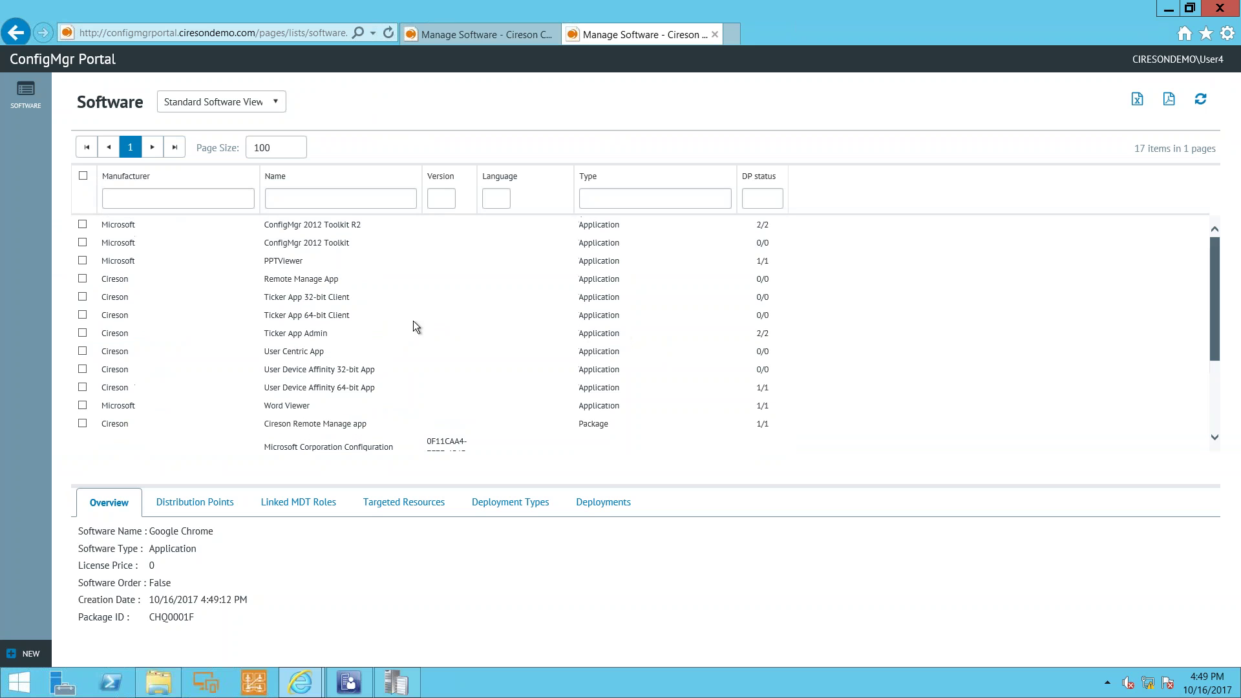
{"action": "left_click", "coordinate": [358, 327]}
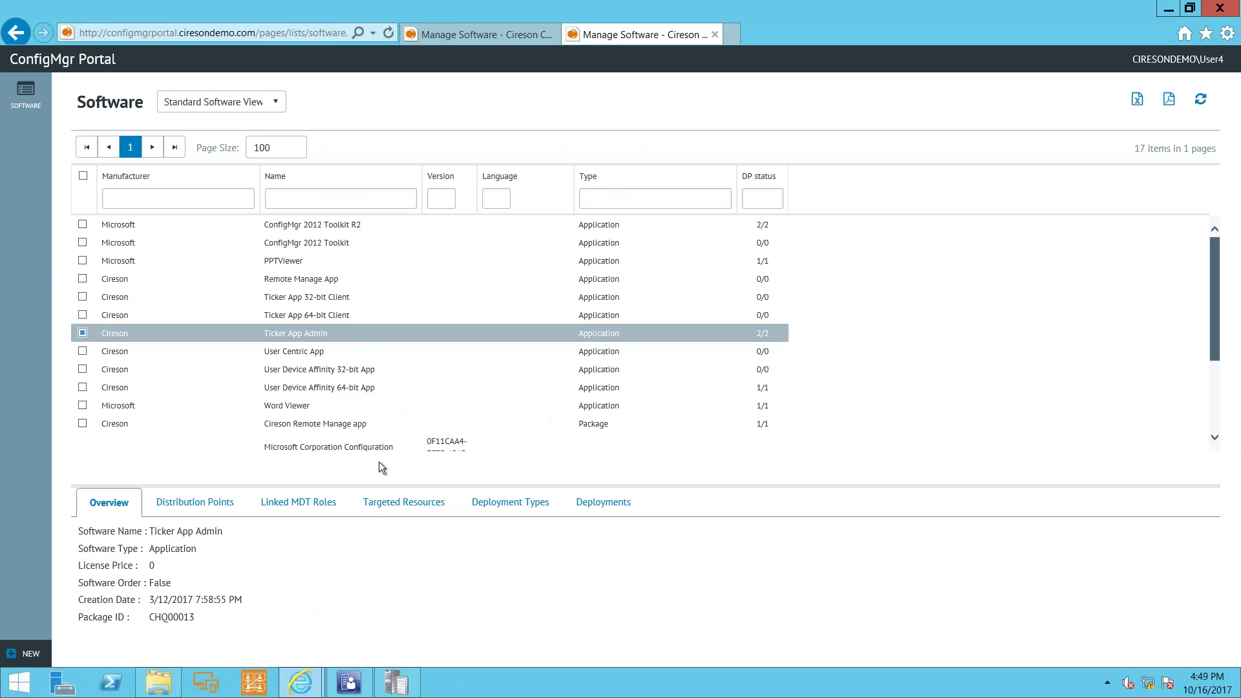
{"action": "scroll", "coordinate": [355, 445], "scroll_direction": "down", "scroll_amount": 3}
{"action": "left_click", "coordinate": [354, 440]}
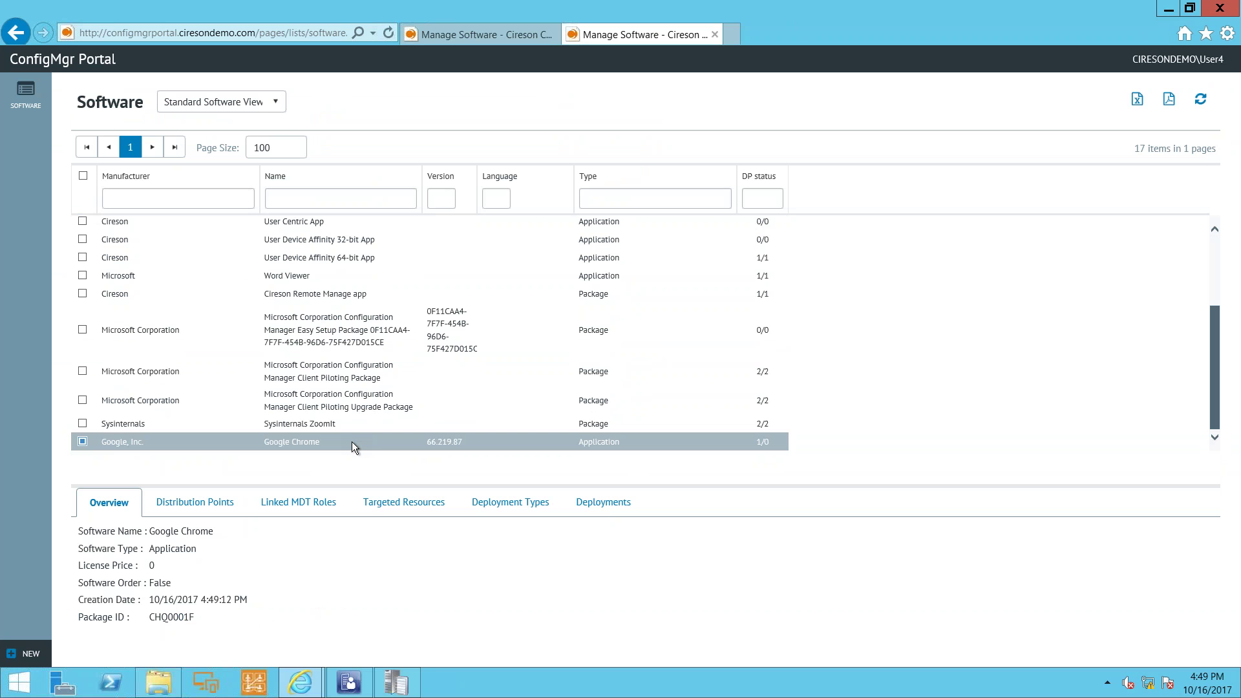
Step: Review Google Chrome's distribution points, targeting, deployment types and empty deployments list
{"action": "left_click", "coordinate": [214, 504]}
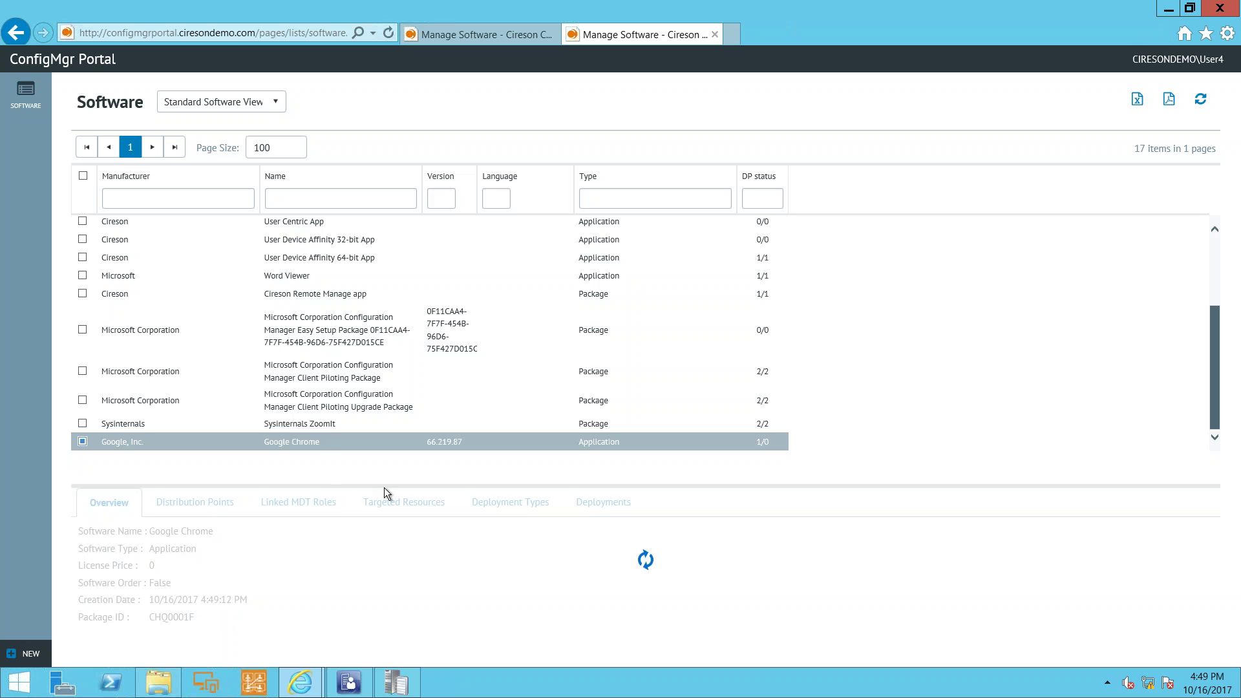
{"action": "left_click", "coordinate": [396, 502]}
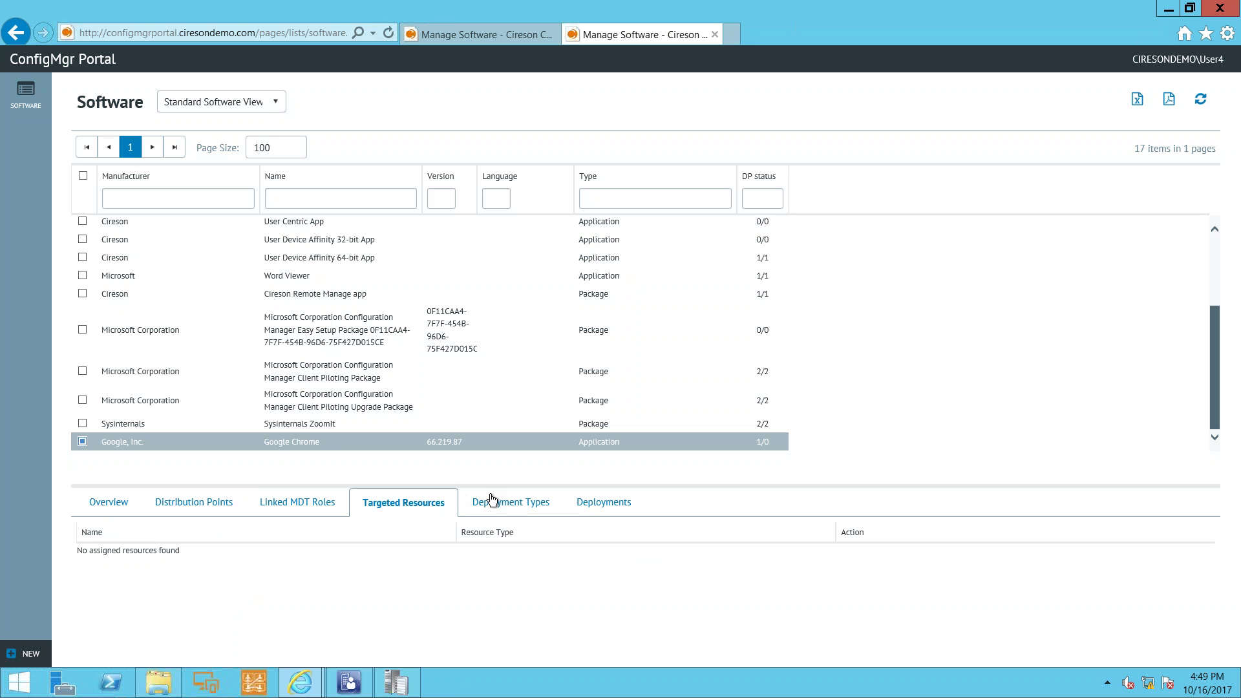
{"action": "left_click", "coordinate": [507, 502]}
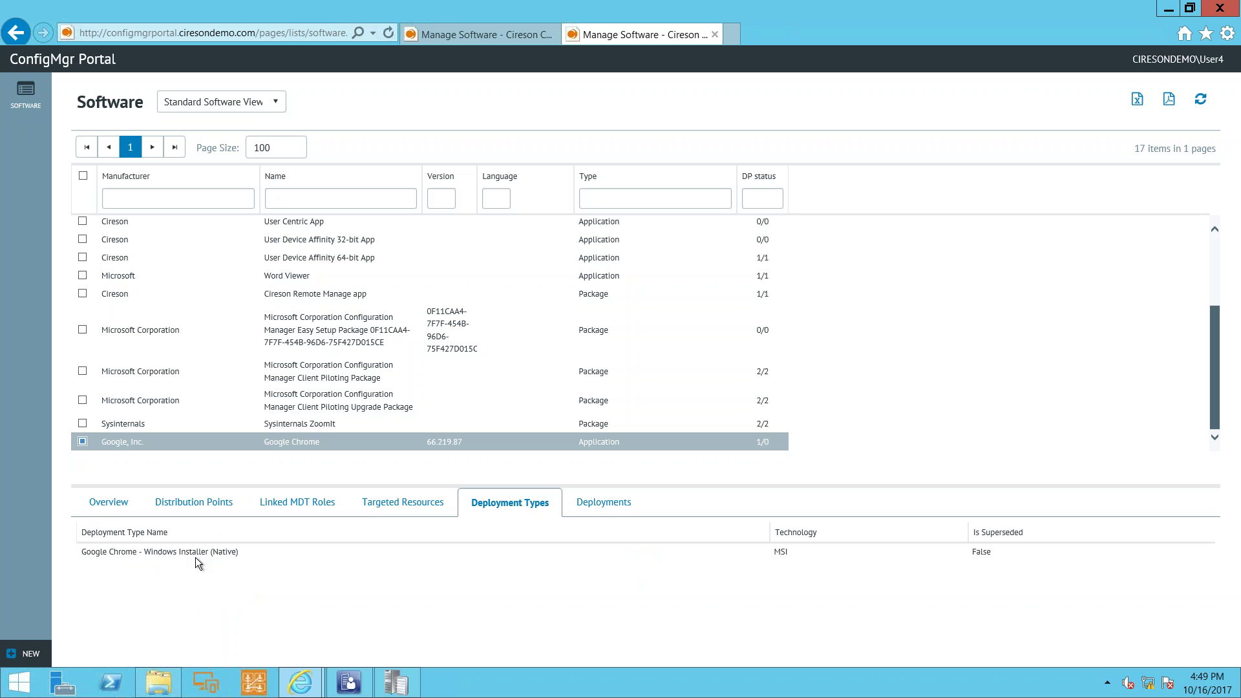
{"action": "left_click", "coordinate": [606, 502]}
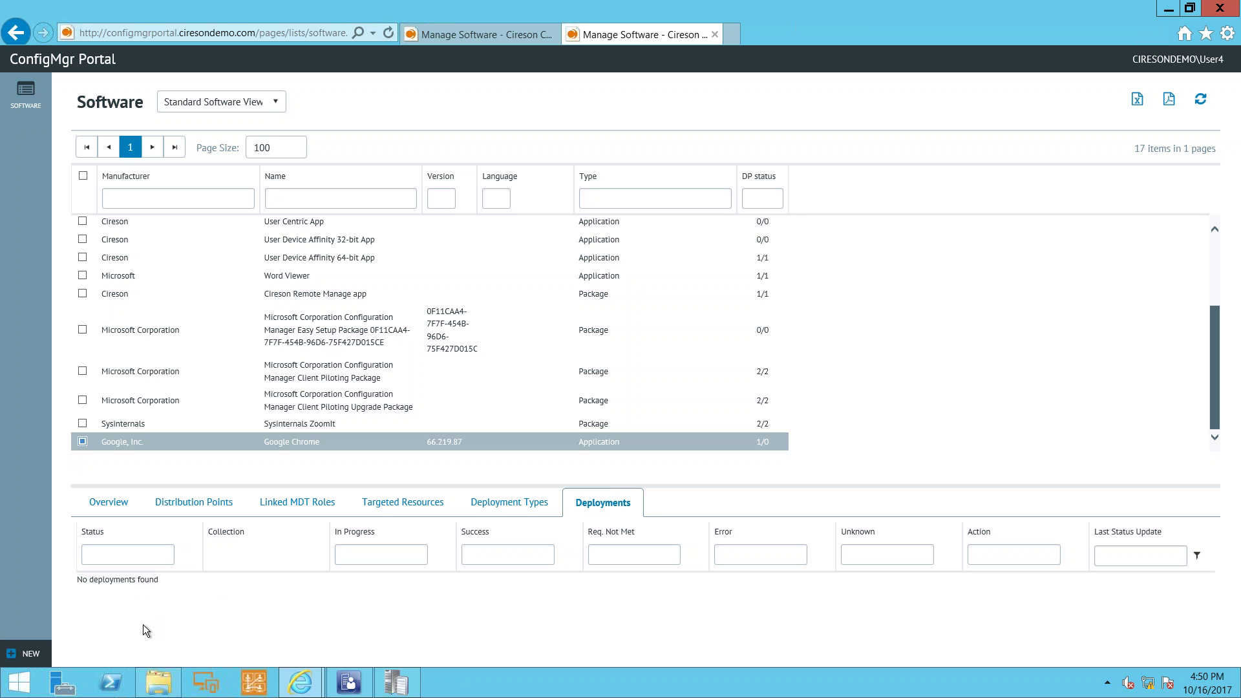
{"action": "left_click", "coordinate": [20, 652]}
Step: Create a new software package from C:\Stuff\DCMTools\DcmTools.msi, giving DCM Authoring Tools 4.00.5931.0000
{"action": "left_click", "coordinate": [50, 614]}
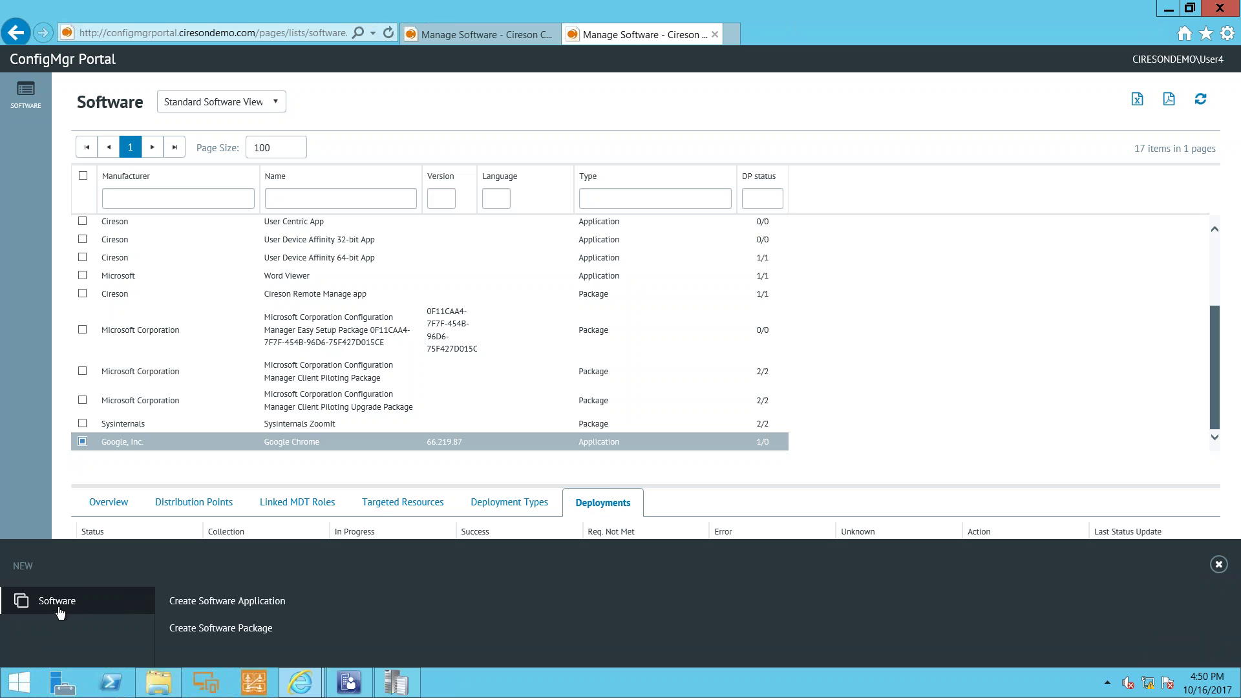
{"action": "left_click", "coordinate": [226, 628]}
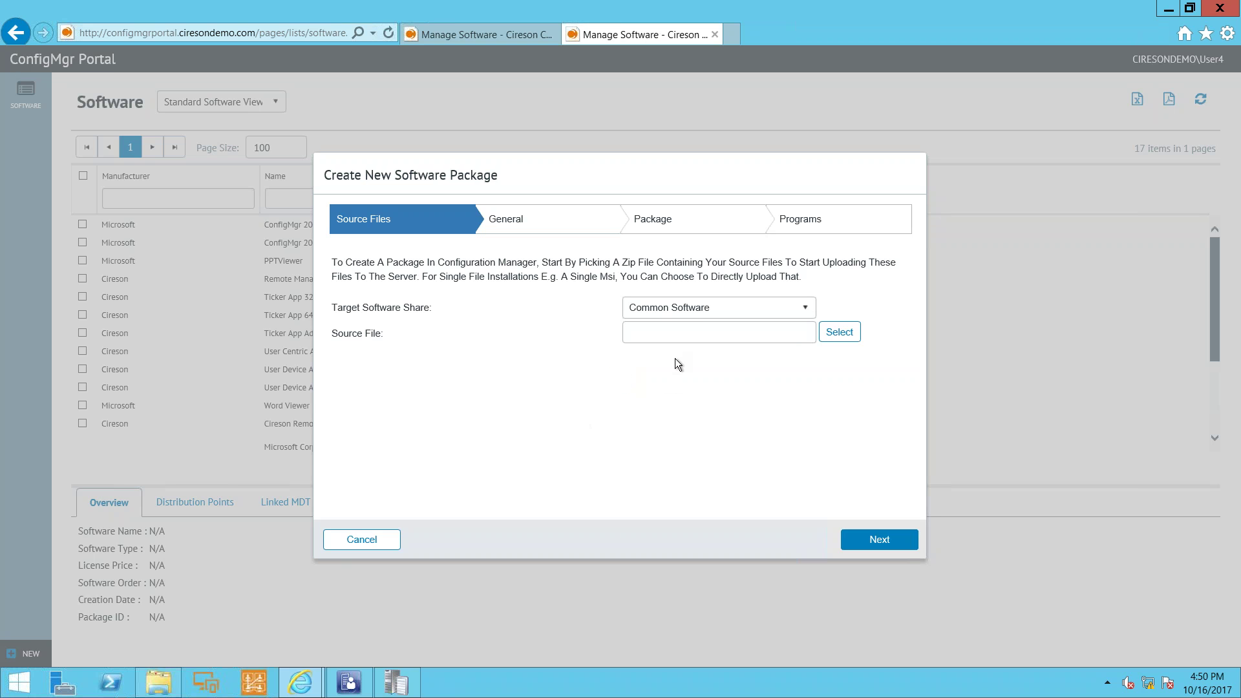
{"action": "left_click", "coordinate": [807, 340]}
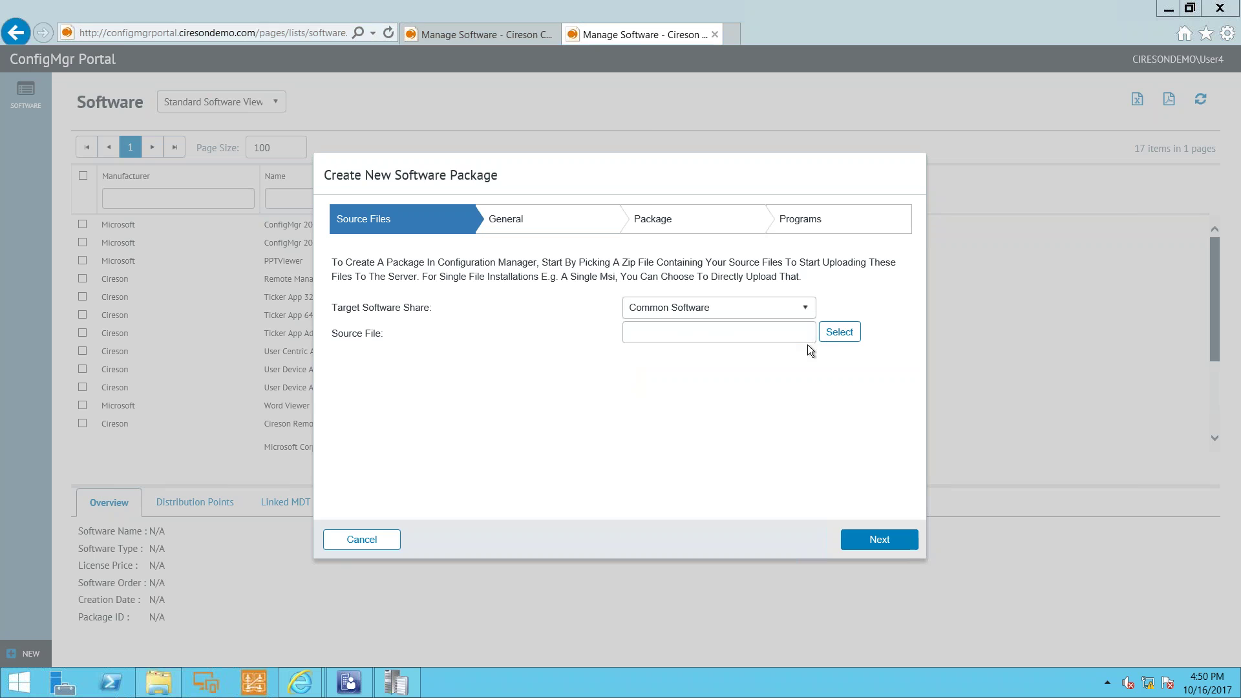
{"action": "left_click", "coordinate": [256, 38]}
{"action": "left_click", "coordinate": [216, 204]}
{"action": "left_click", "coordinate": [530, 363]}
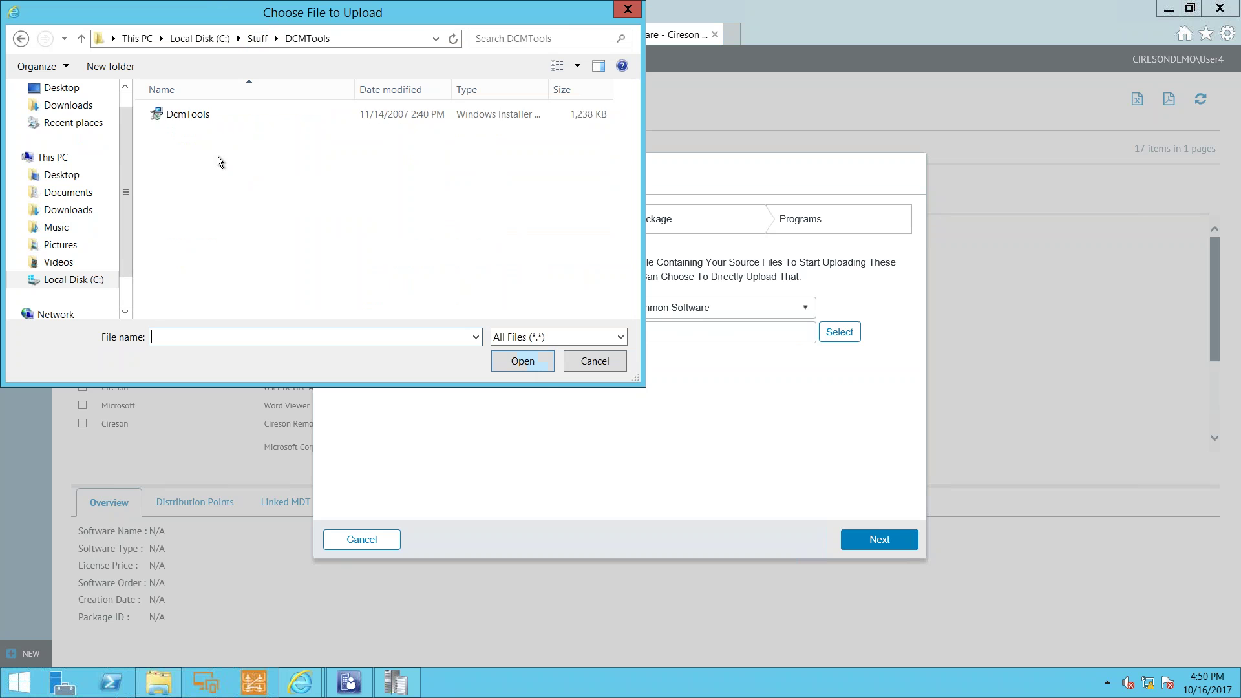
{"action": "left_click", "coordinate": [189, 114]}
{"action": "left_click", "coordinate": [536, 367]}
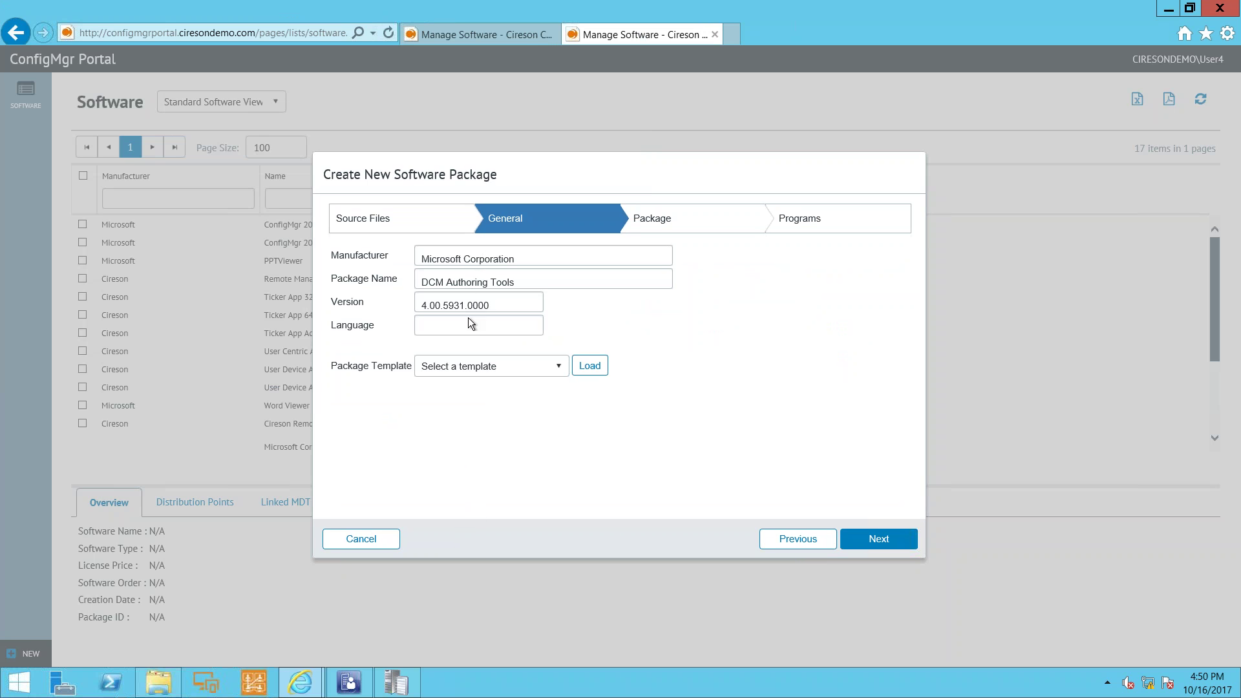
Step: Load the Workstation Packages template, review Data Access and Distribution Settings, then advance to Programs
{"action": "left_click", "coordinate": [527, 367]}
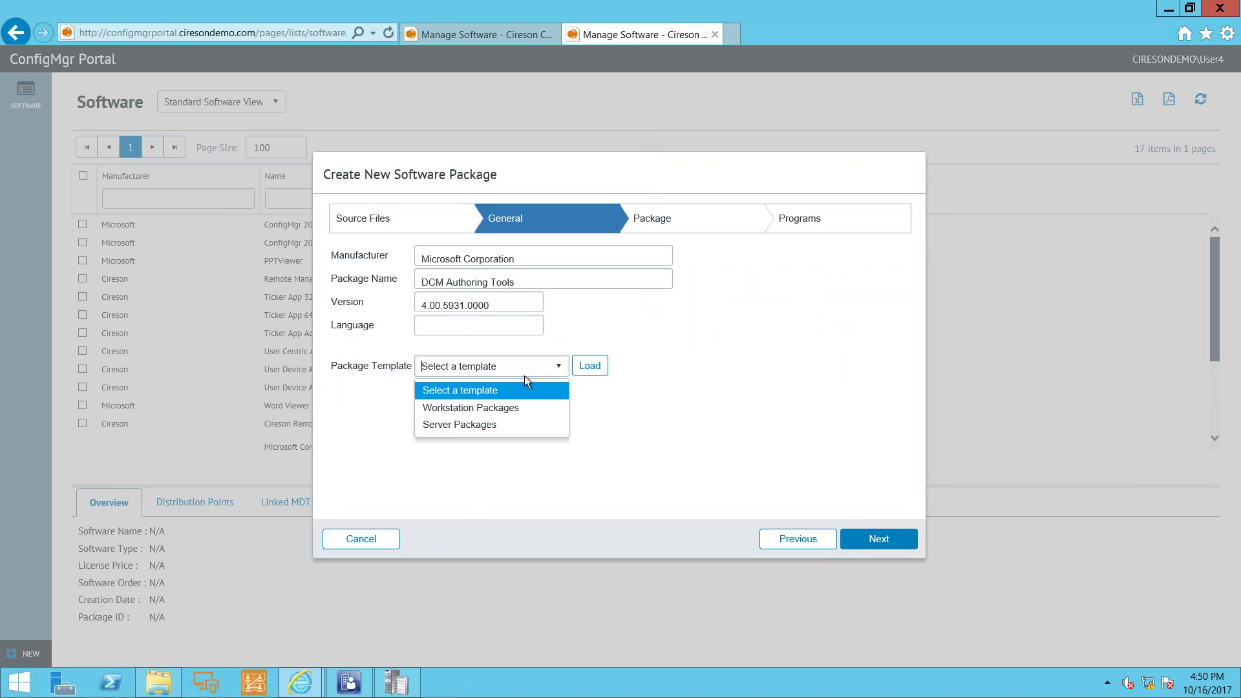
{"action": "left_click", "coordinate": [508, 406]}
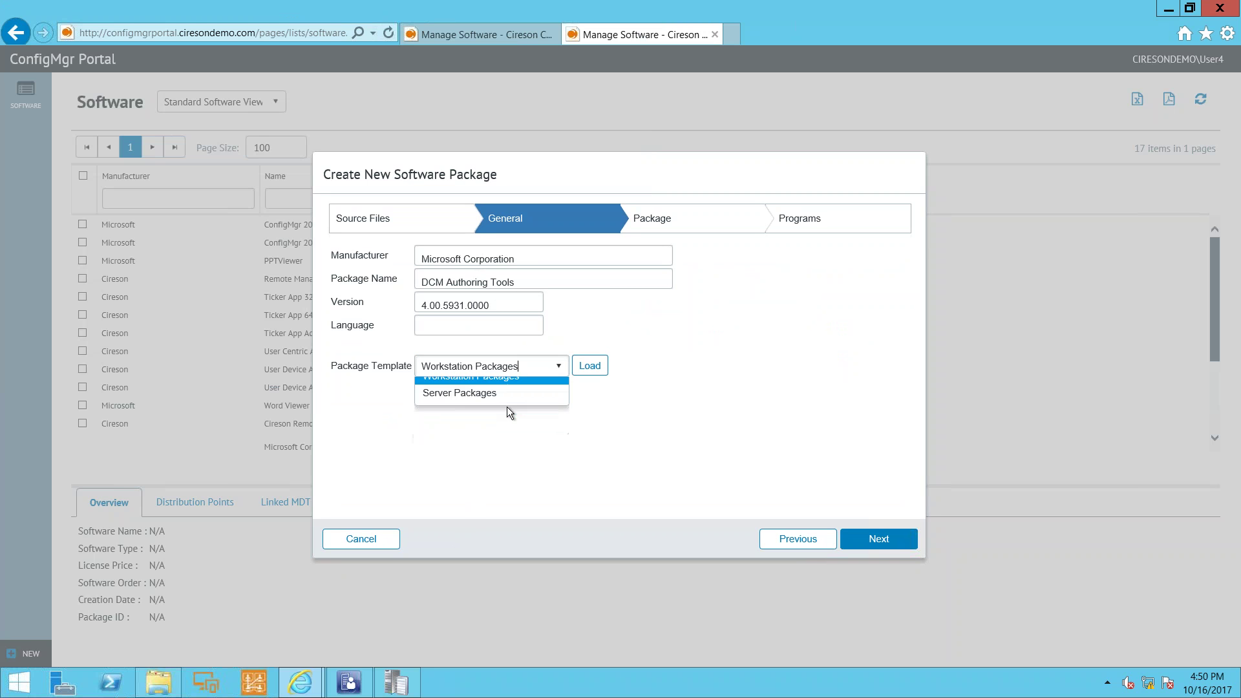
{"action": "left_click", "coordinate": [585, 367]}
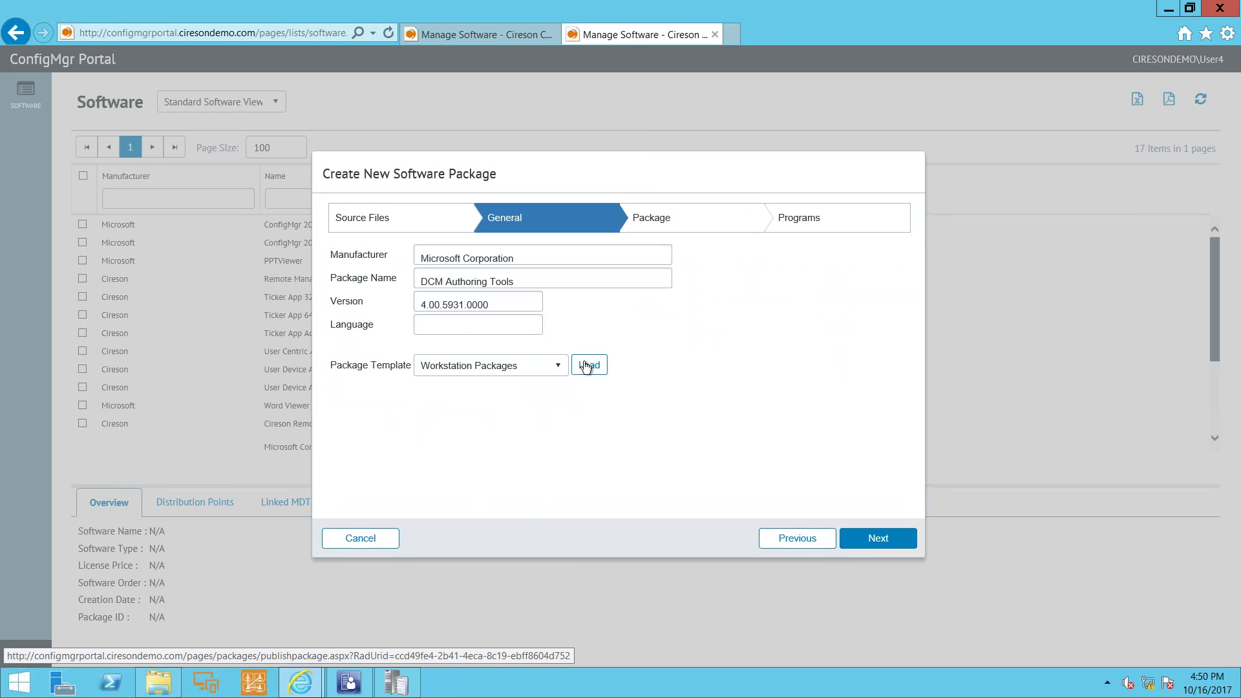
{"action": "left_click", "coordinate": [622, 251]}
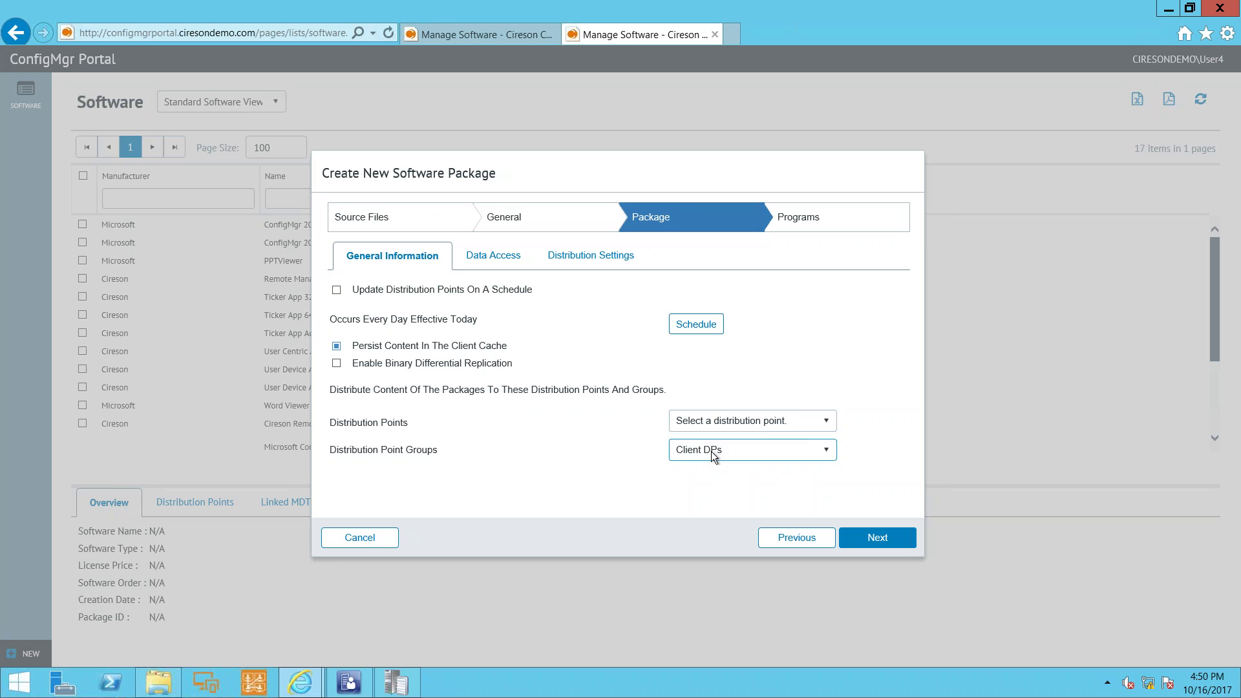
{"action": "left_click", "coordinate": [503, 255]}
{"action": "left_click", "coordinate": [556, 257]}
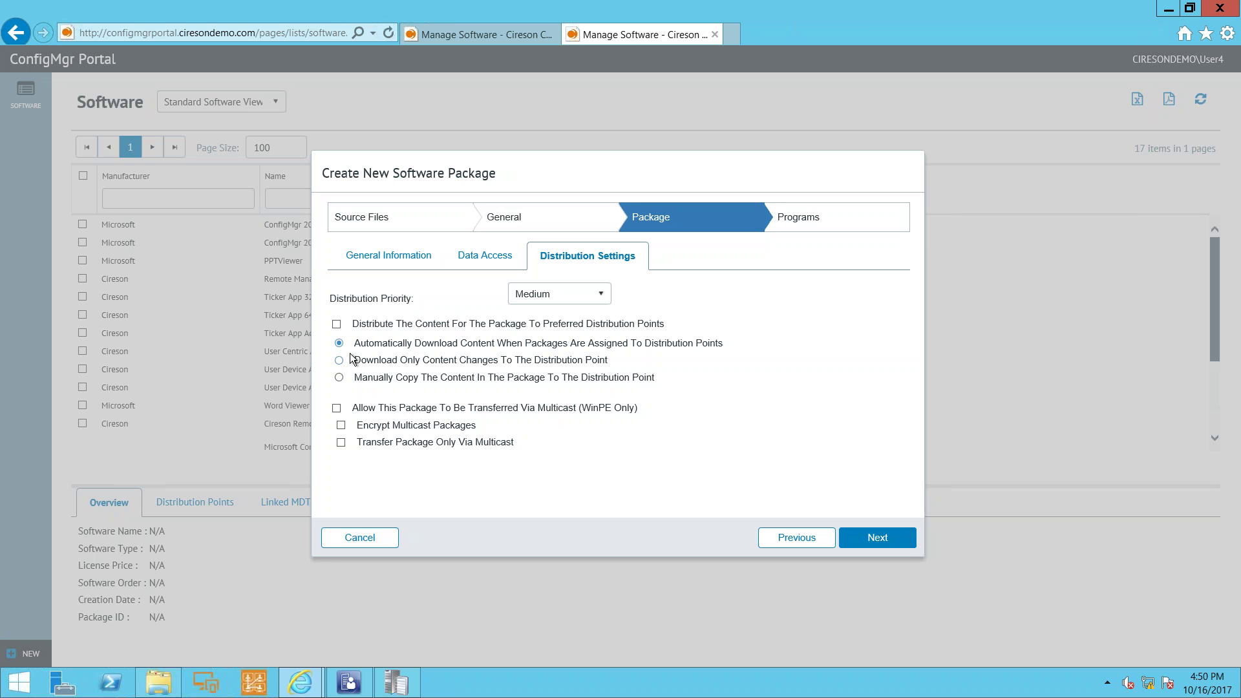
{"action": "left_click", "coordinate": [873, 536]}
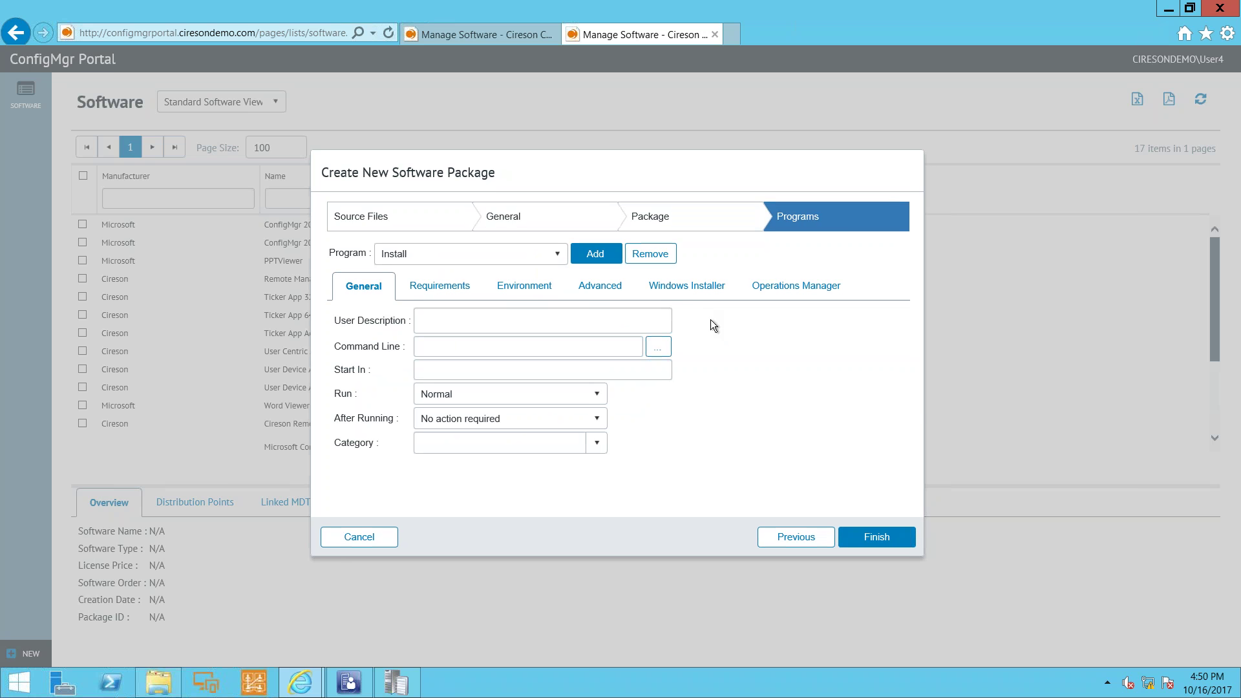
Step: Set the Install program's command line to run msiexec on DcmTools.msi
{"action": "left_click", "coordinate": [480, 250]}
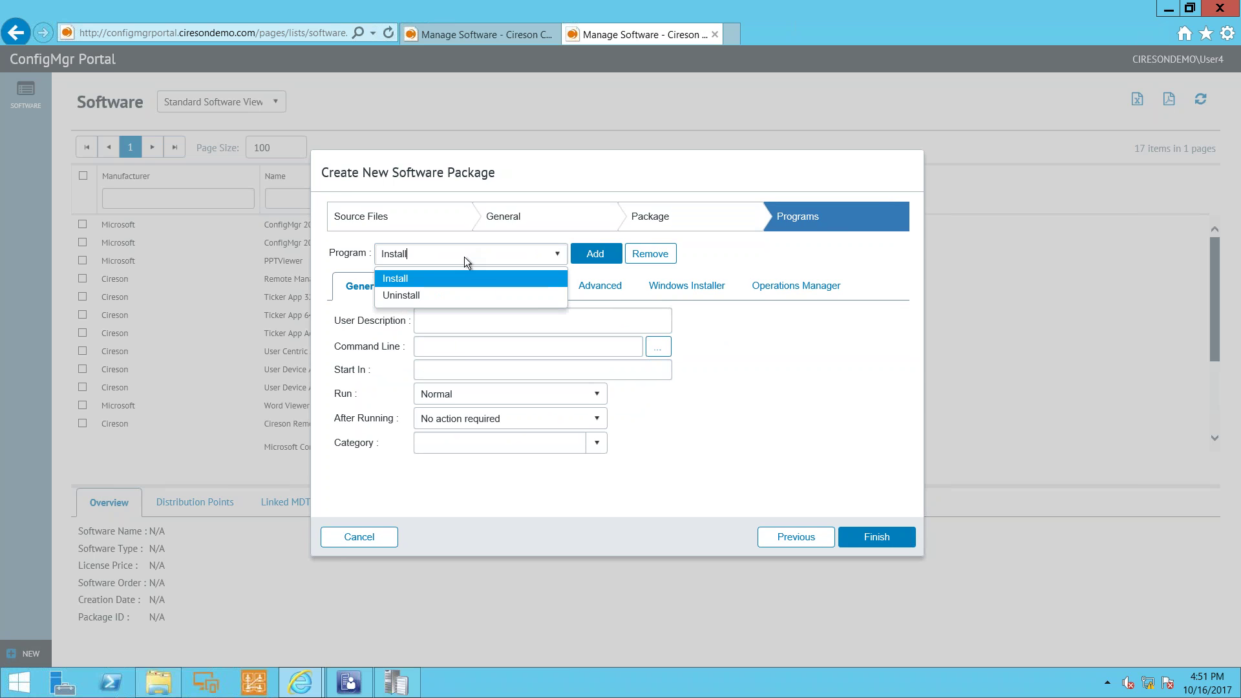
{"action": "left_click", "coordinate": [421, 281]}
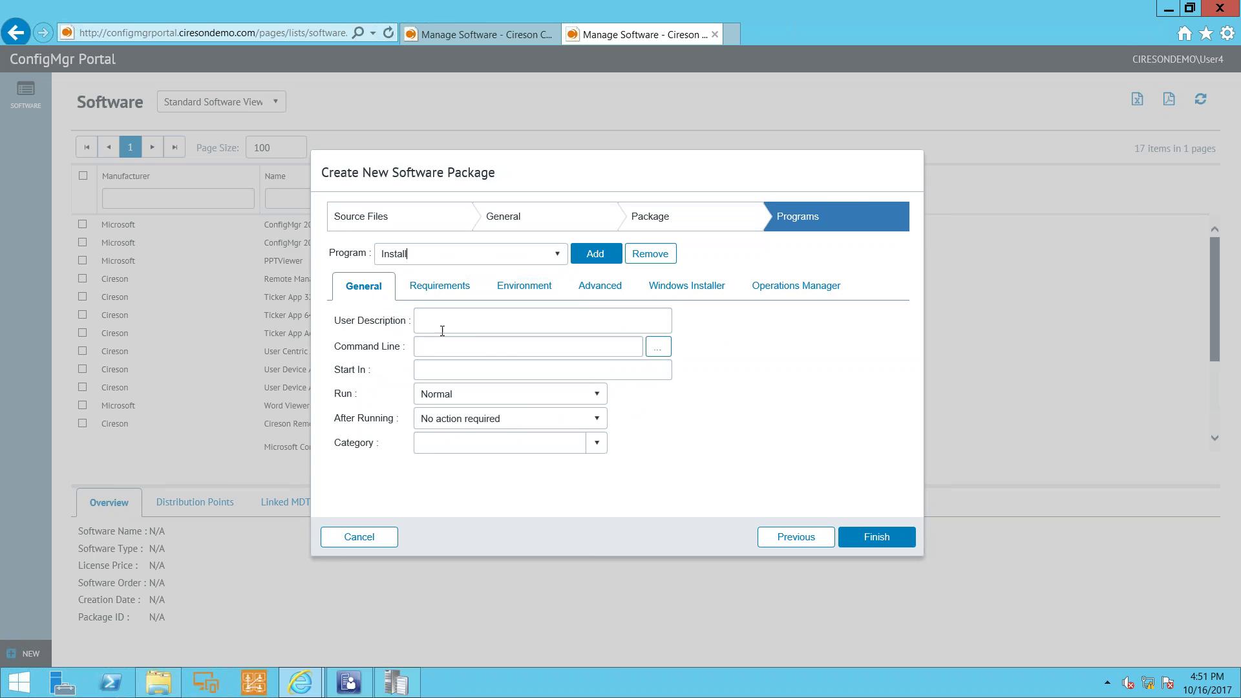
{"action": "left_click", "coordinate": [658, 354]}
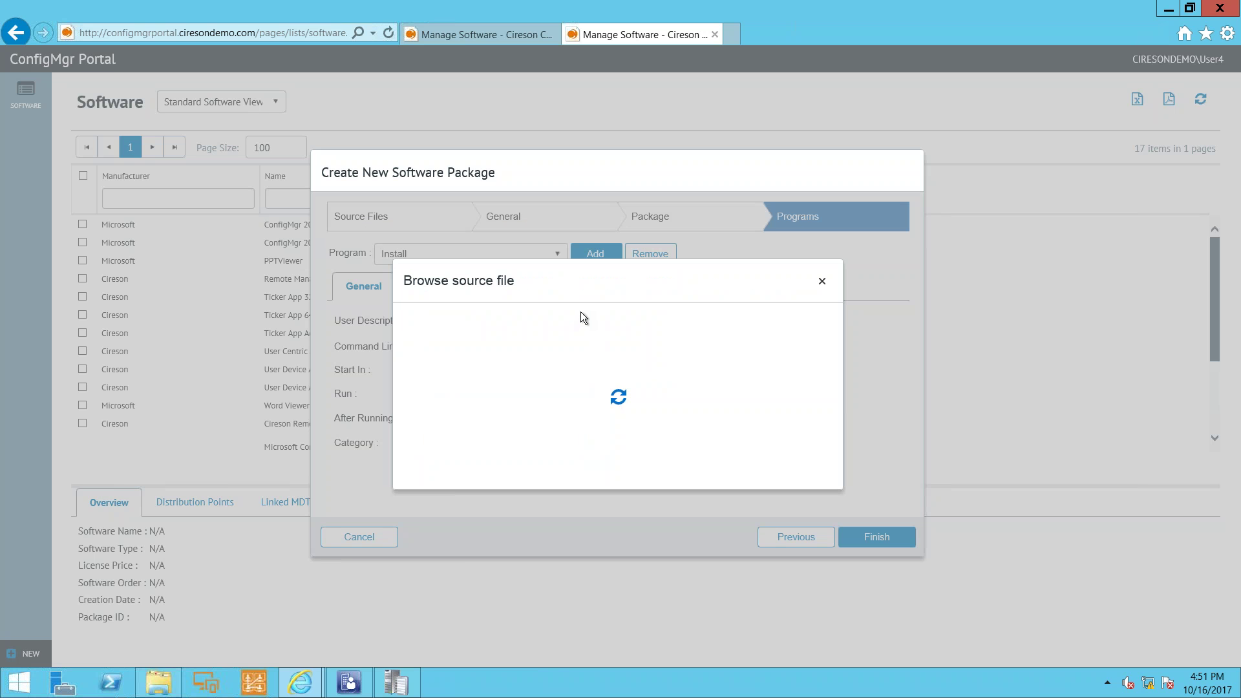
{"action": "left_click", "coordinate": [595, 336]}
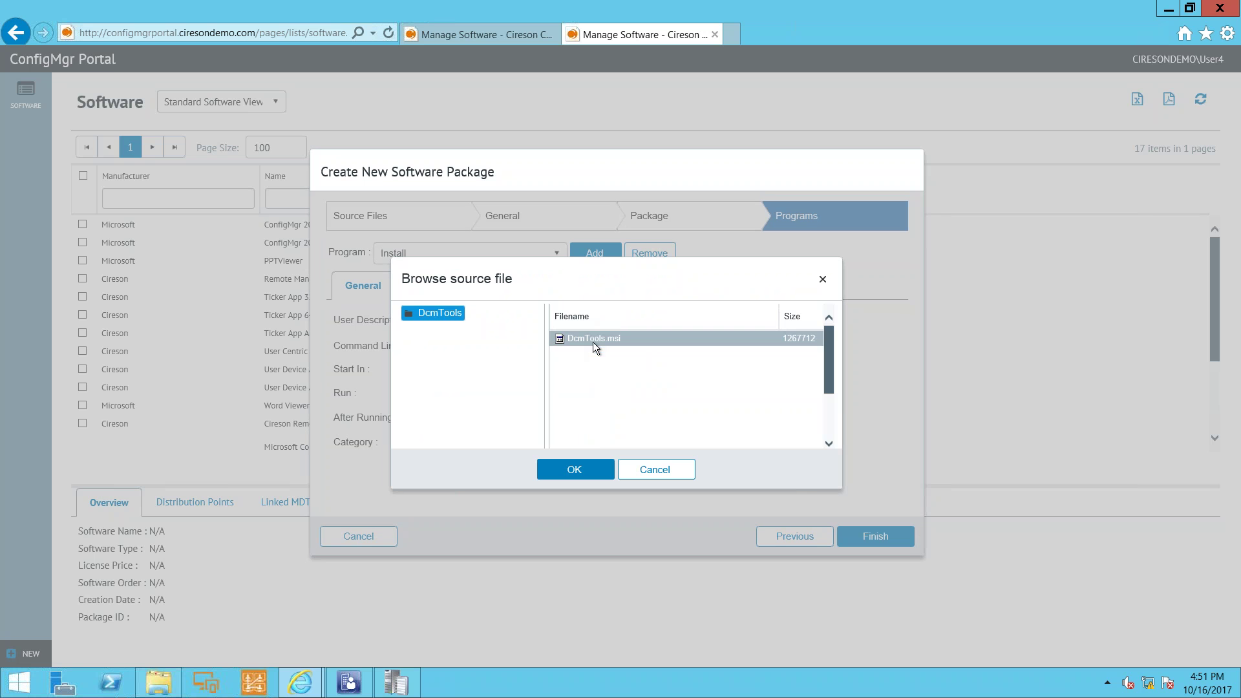
{"action": "left_click", "coordinate": [585, 463]}
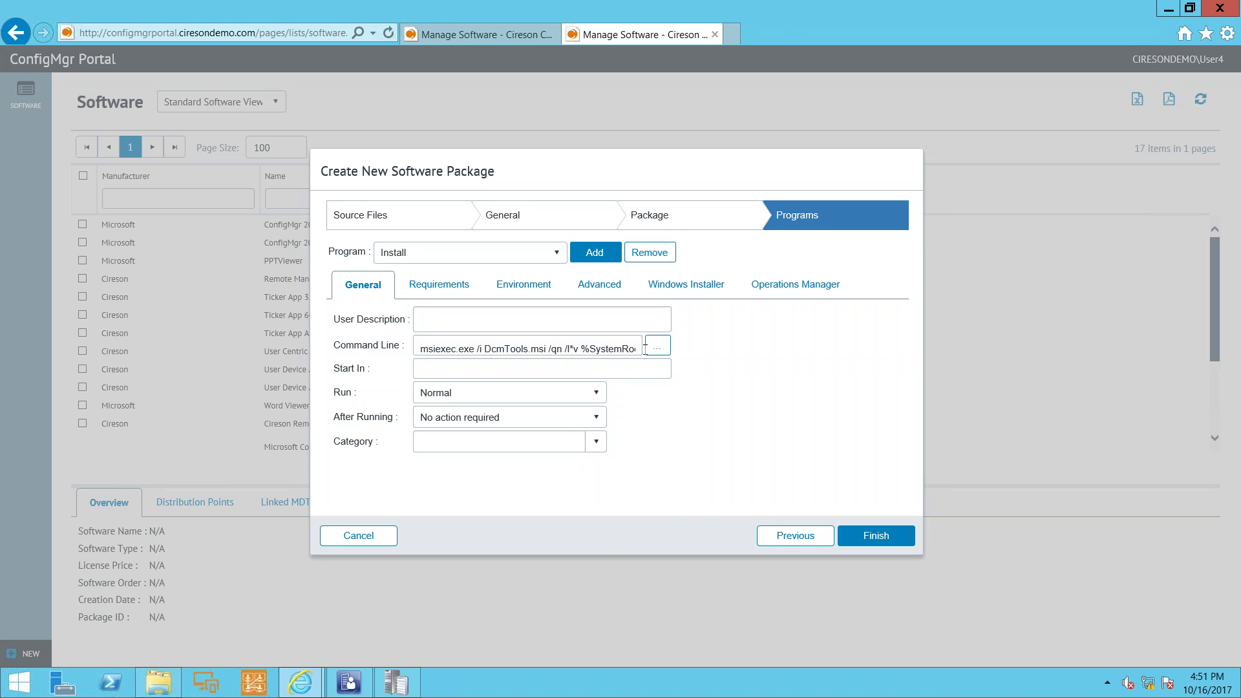
Step: Set the Uninstall program's command line to msiexec /x DcmTools.msi and view its requirements
{"action": "left_click", "coordinate": [559, 254]}
{"action": "left_click", "coordinate": [460, 289]}
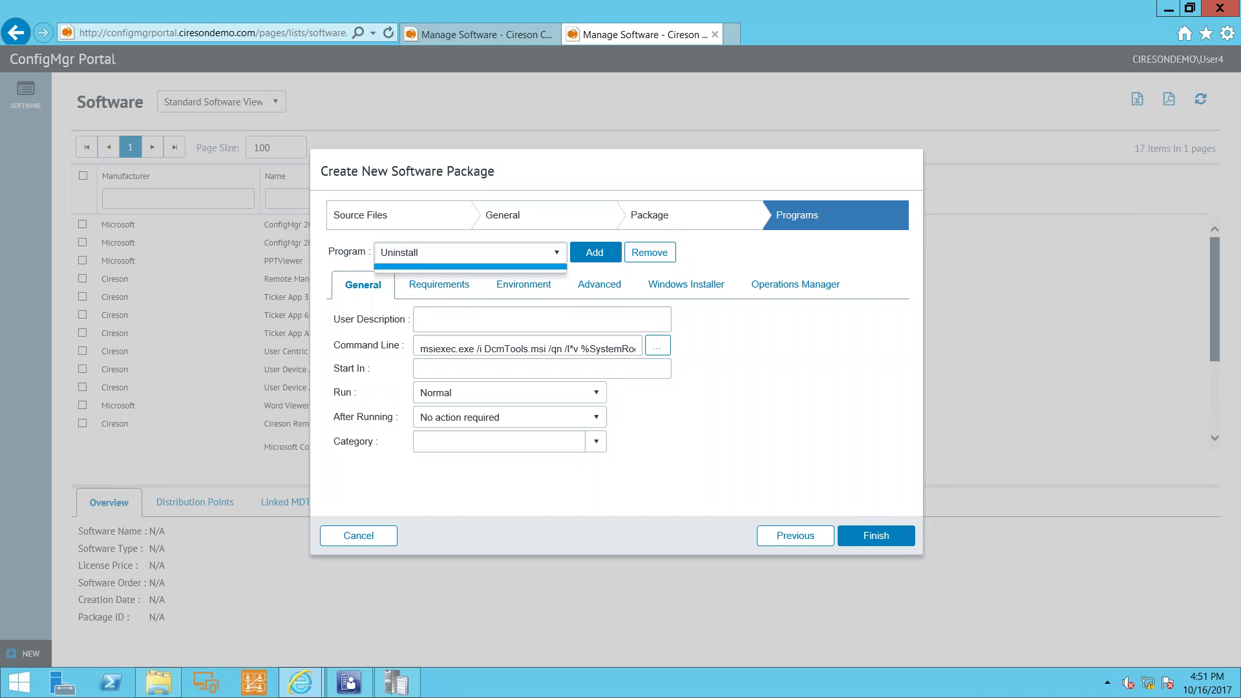
{"action": "left_click", "coordinate": [488, 340]}
{"action": "left_click", "coordinate": [654, 345]}
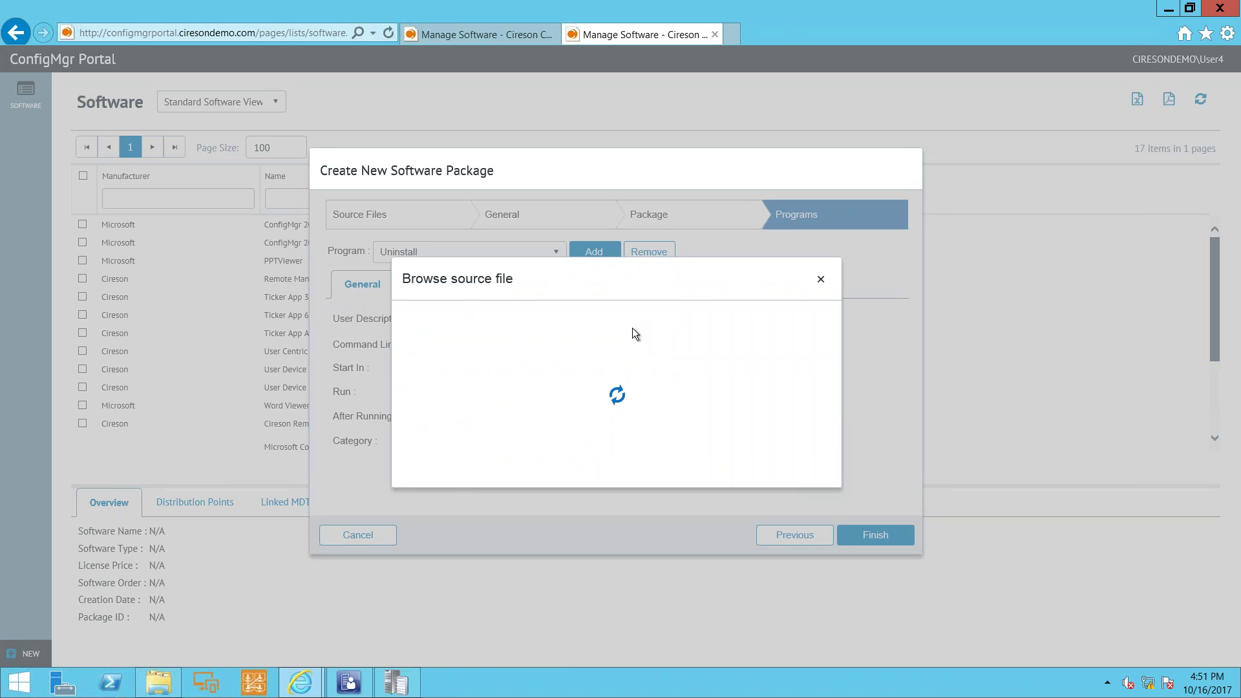
{"action": "left_click", "coordinate": [602, 335]}
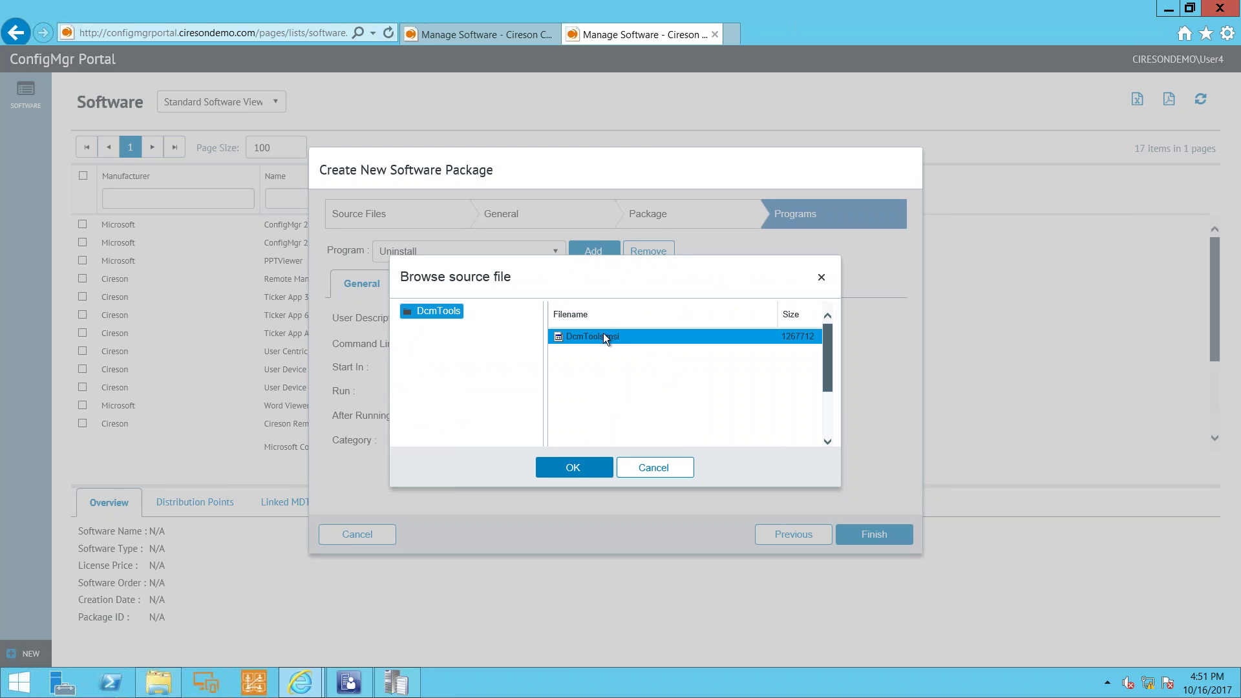
{"action": "left_click", "coordinate": [584, 464]}
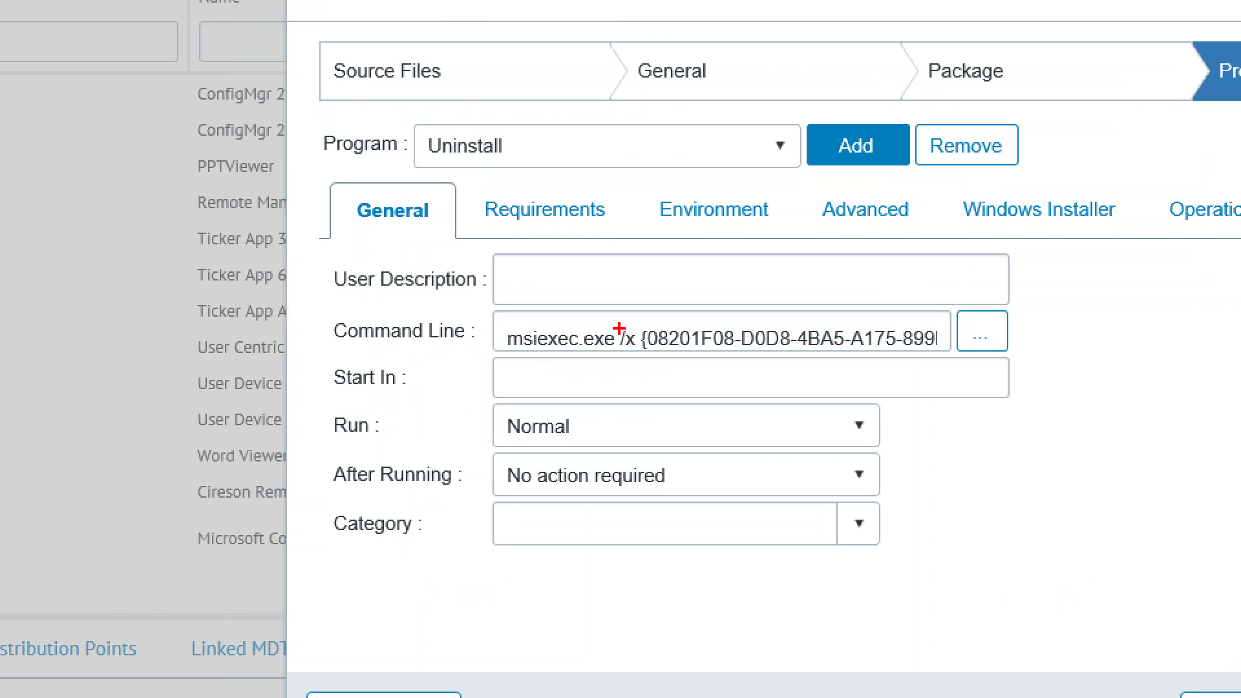
{"action": "left_click_drag", "start_coordinate": [608, 323], "coordinate": [650, 359]}
{"action": "key", "text": "Escape"}
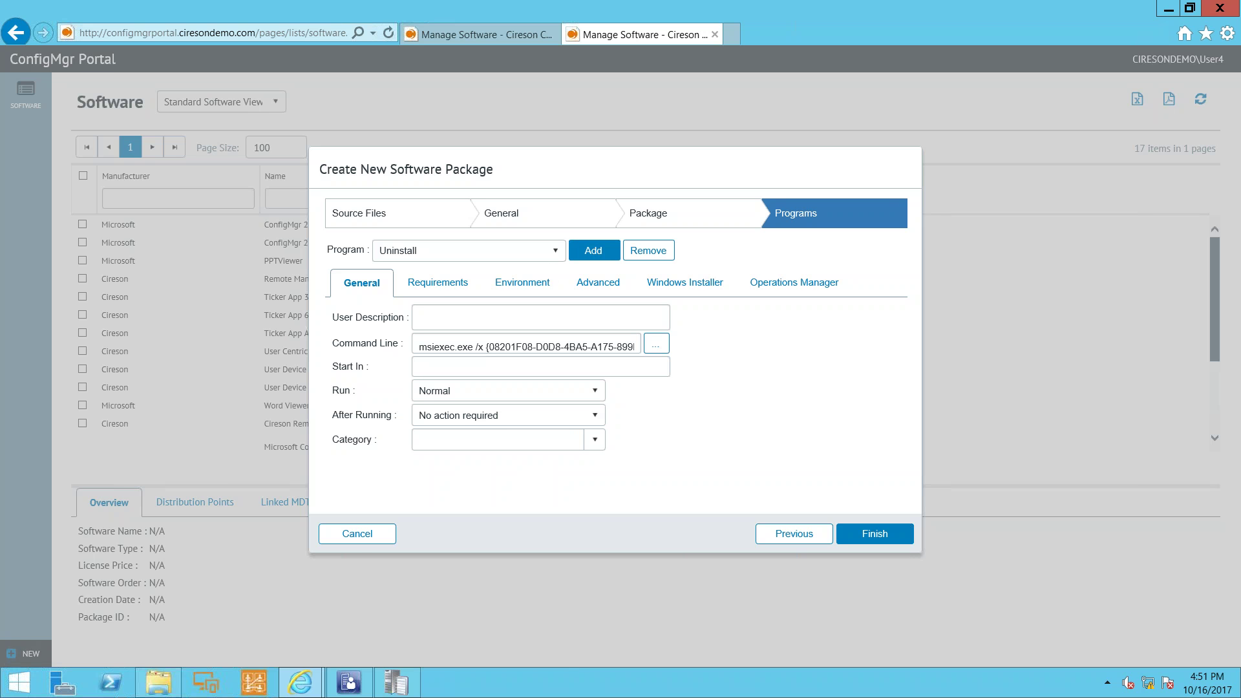
{"action": "left_click", "coordinate": [436, 284]}
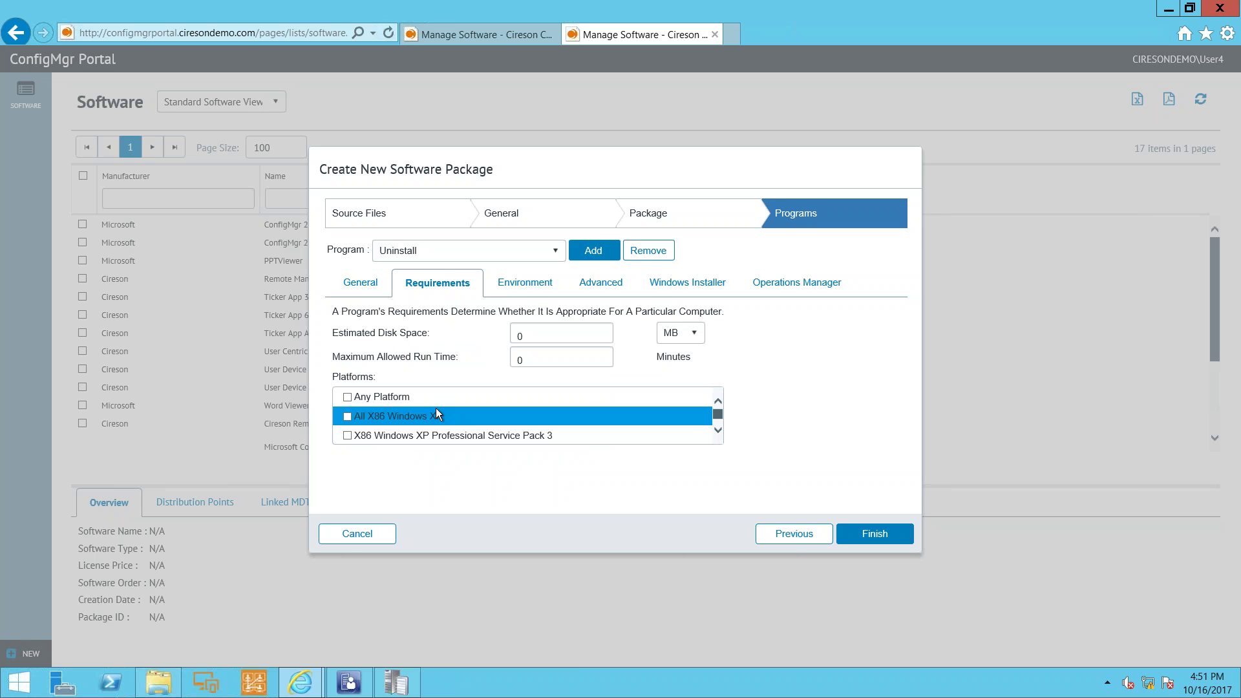
Step: Toggle the All X64 Windows 7 Client platform in the Uninstall program's supported platforms
{"action": "scroll", "coordinate": [717, 432], "scroll_direction": "down", "scroll_amount": 10}
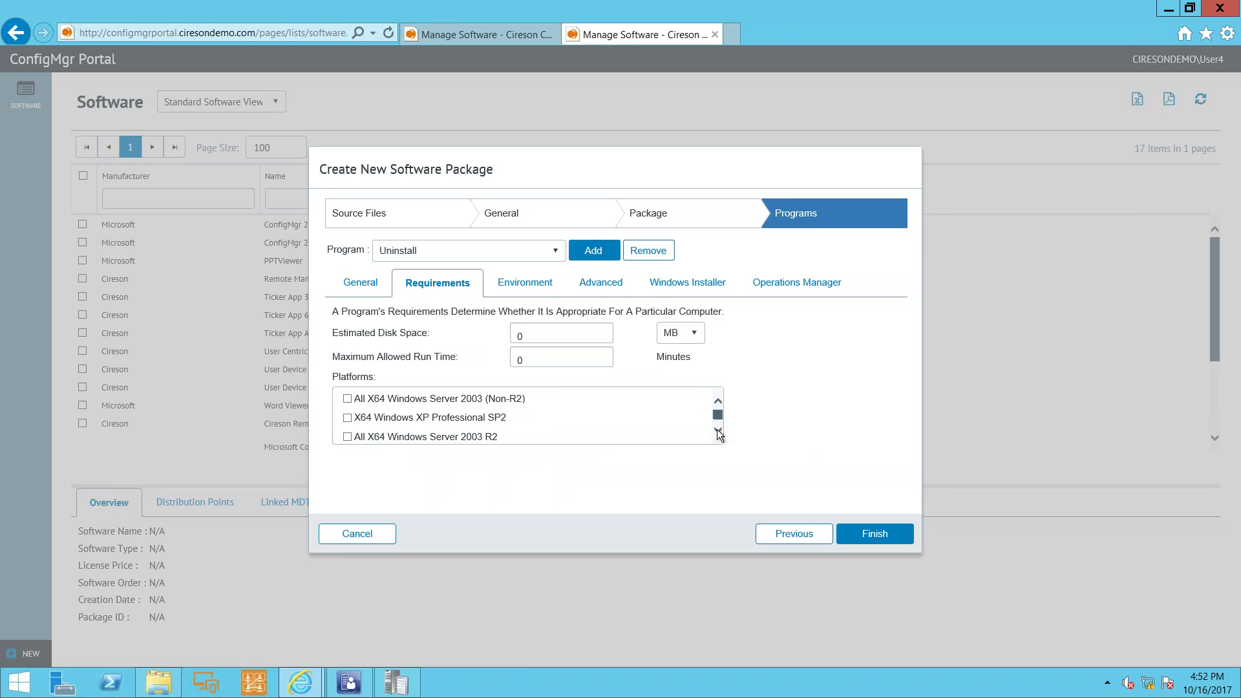
{"action": "scroll", "coordinate": [717, 431], "scroll_direction": "down", "scroll_amount": 10}
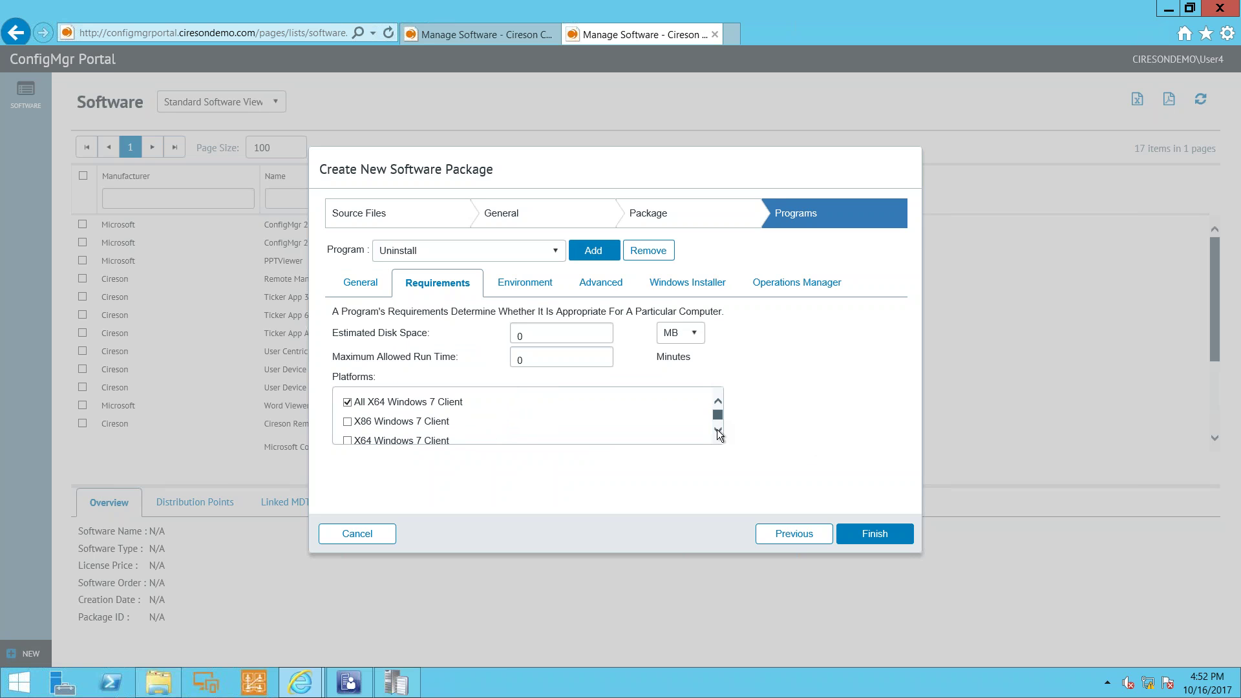
{"action": "left_click", "coordinate": [718, 402]}
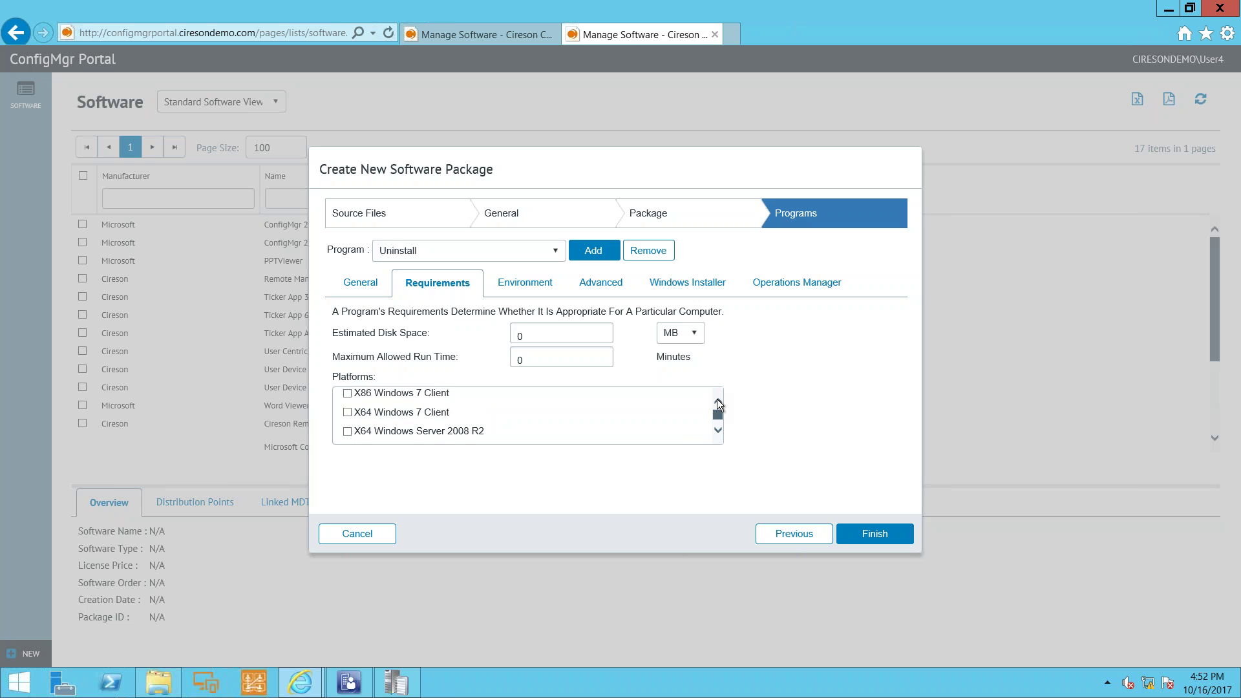
{"action": "left_click", "coordinate": [718, 402]}
{"action": "left_click", "coordinate": [537, 404]}
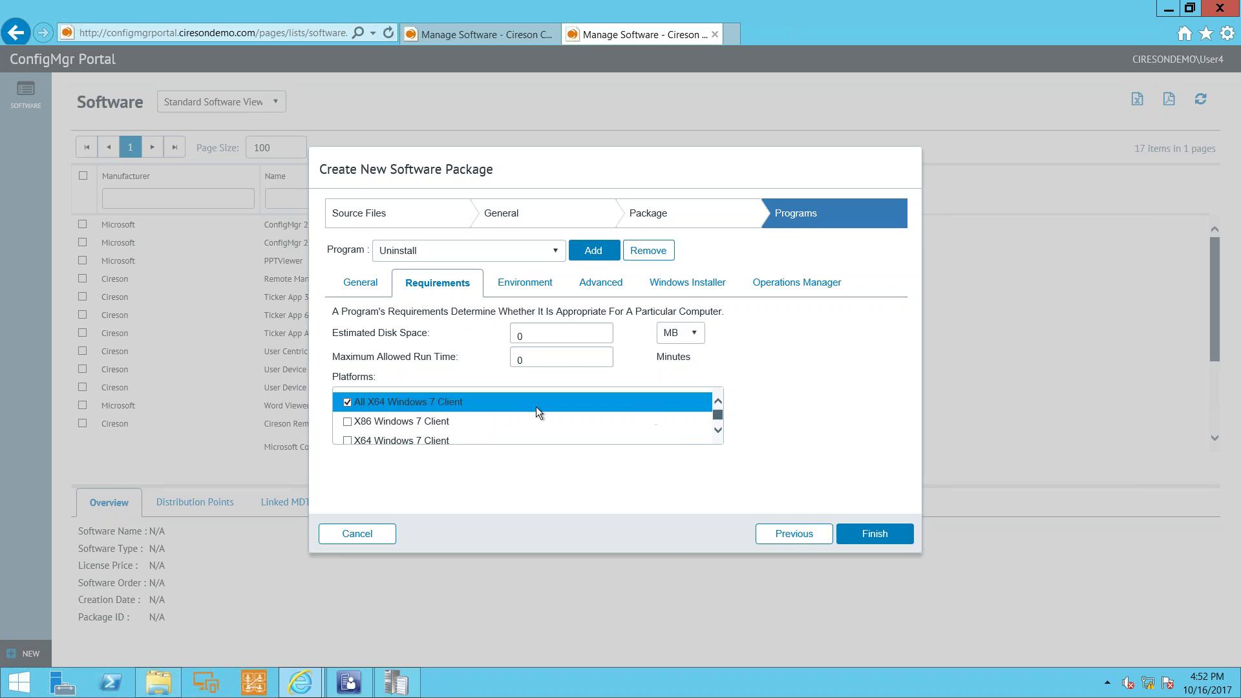
{"action": "left_click_drag", "start_coordinate": [719, 415], "coordinate": [715, 421]}
{"action": "left_click", "coordinate": [717, 402]}
{"action": "left_click", "coordinate": [718, 401]}
{"action": "scroll", "coordinate": [718, 401], "scroll_direction": "up", "scroll_amount": 3}
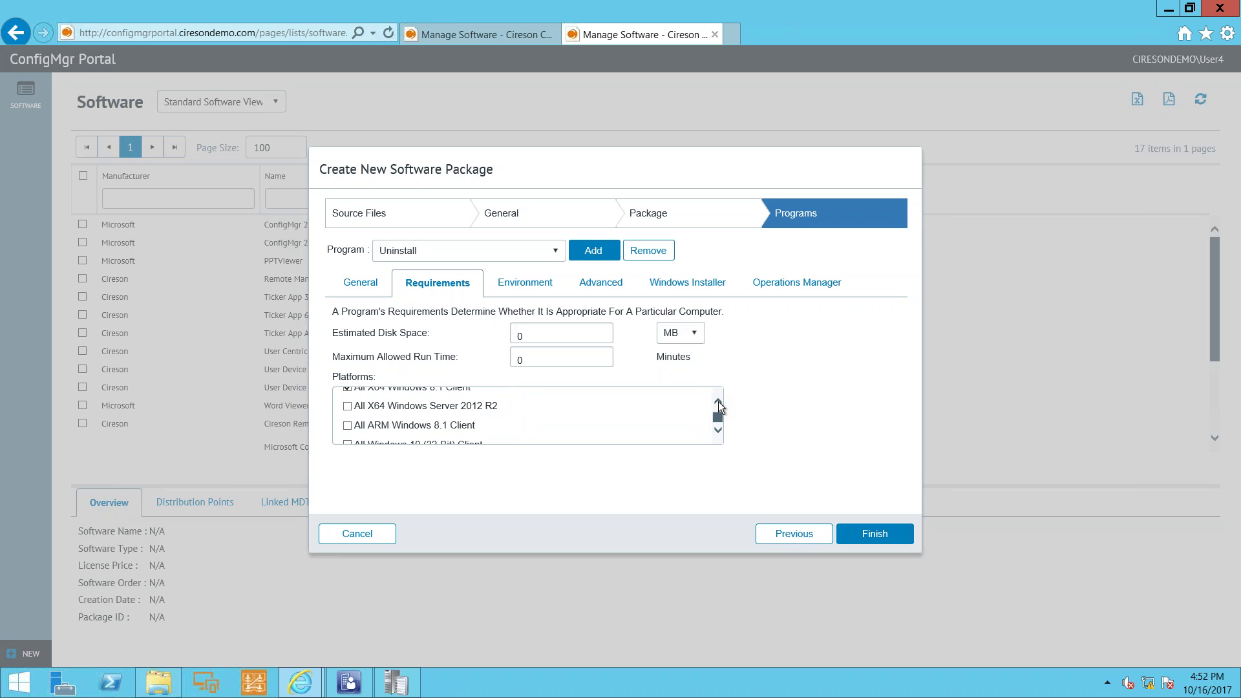
{"action": "left_click", "coordinate": [718, 430]}
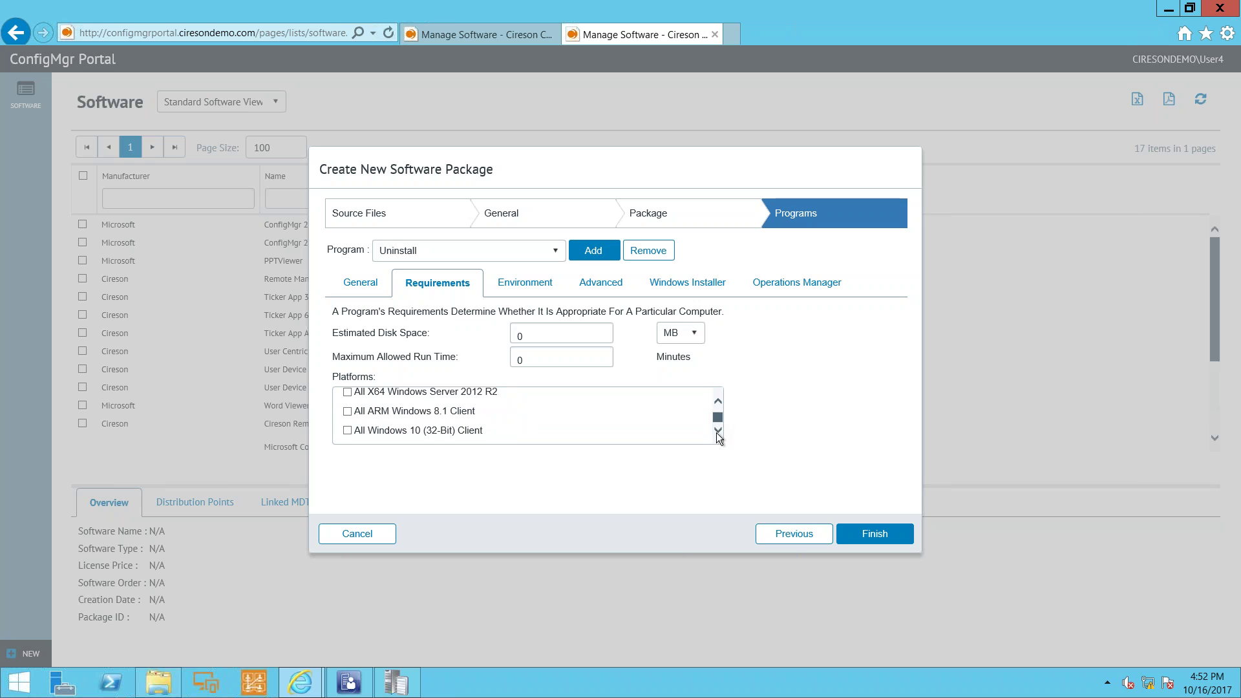
{"action": "left_click", "coordinate": [717, 431]}
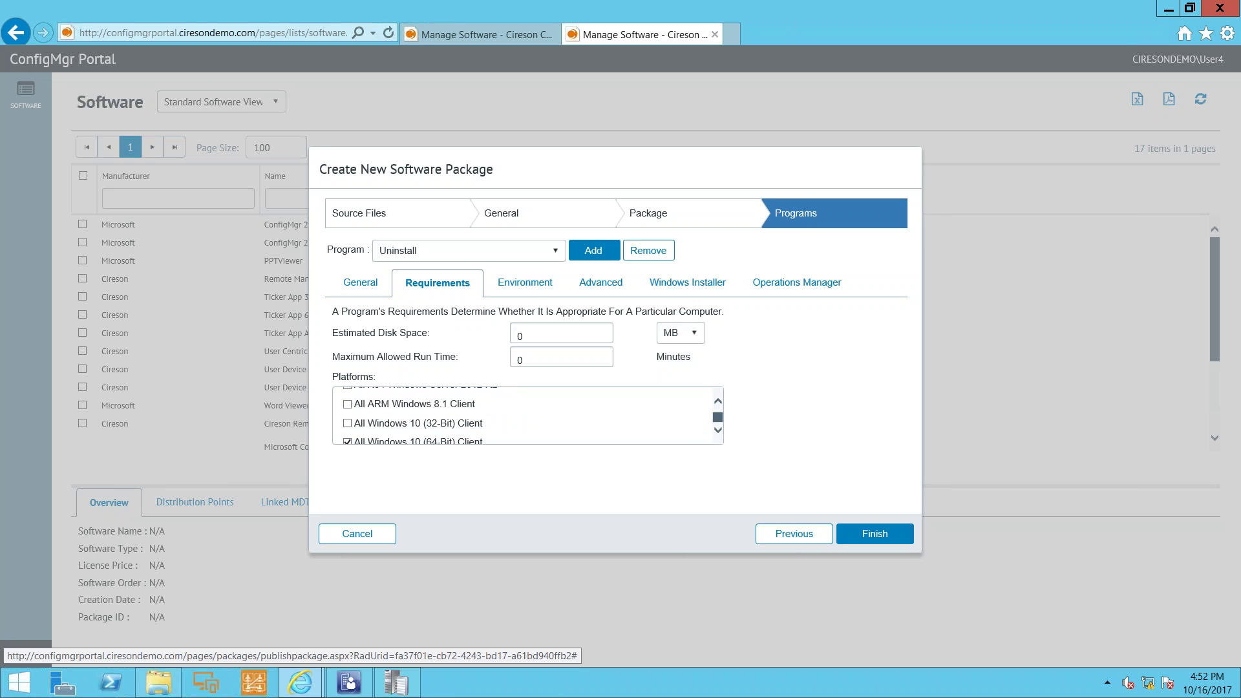
Step: Review the Environment and Advanced options, then finish the DCM Authoring Tools package
{"action": "left_click", "coordinate": [530, 284]}
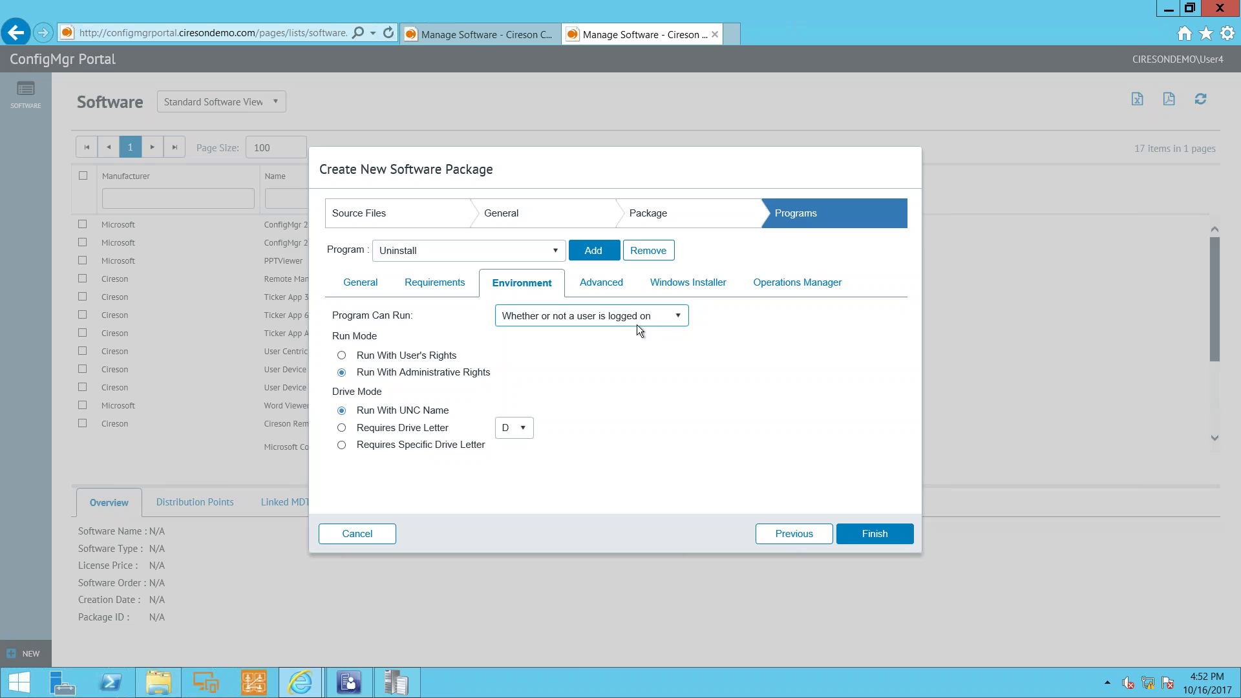
{"action": "left_click", "coordinate": [603, 282]}
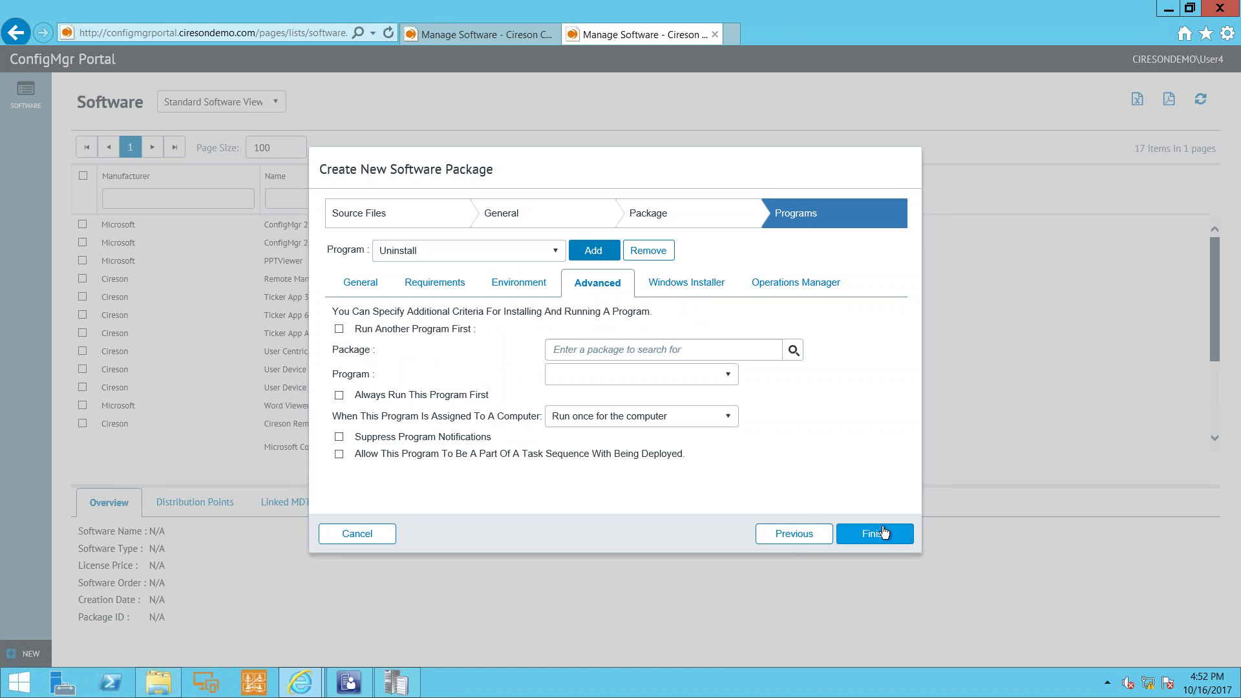
{"action": "left_click", "coordinate": [883, 531]}
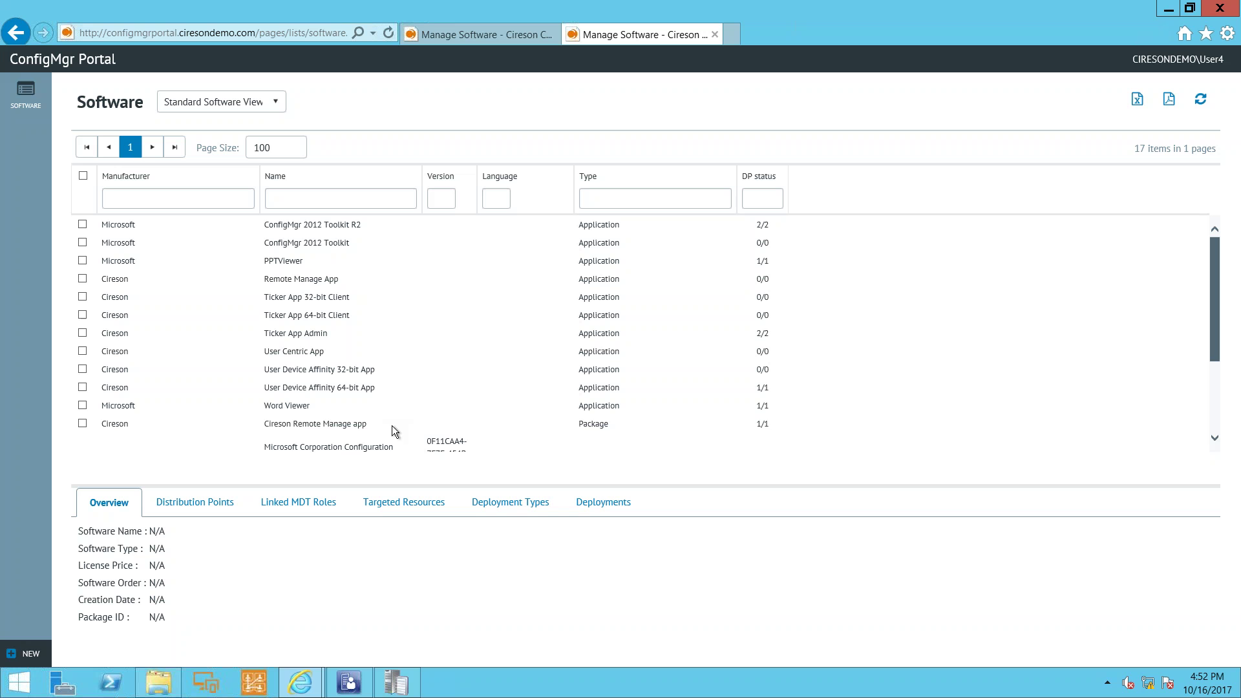
Step: Refresh the Software list to find DCM Authoring Tools 4.00.5931.000 at 1/0, then switch to SCCM
{"action": "left_click", "coordinate": [350, 444]}
{"action": "scroll", "coordinate": [380, 345], "scroll_direction": "down", "scroll_amount": 3}
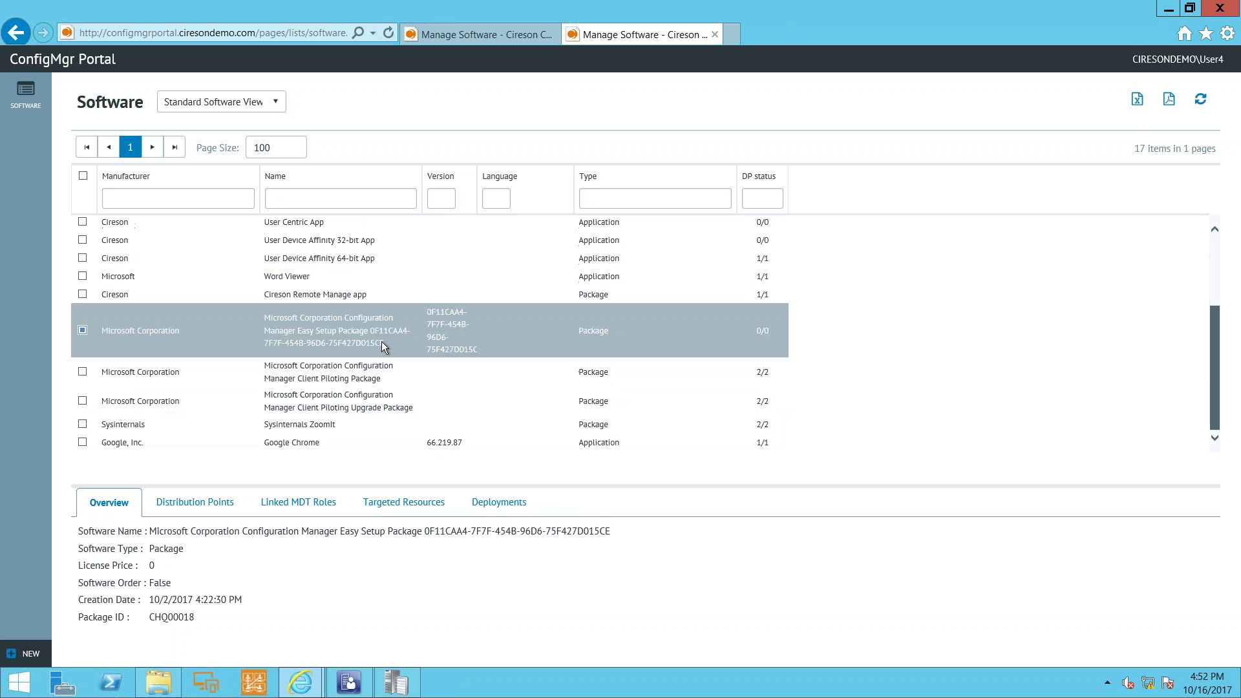
{"action": "left_click", "coordinate": [1206, 103]}
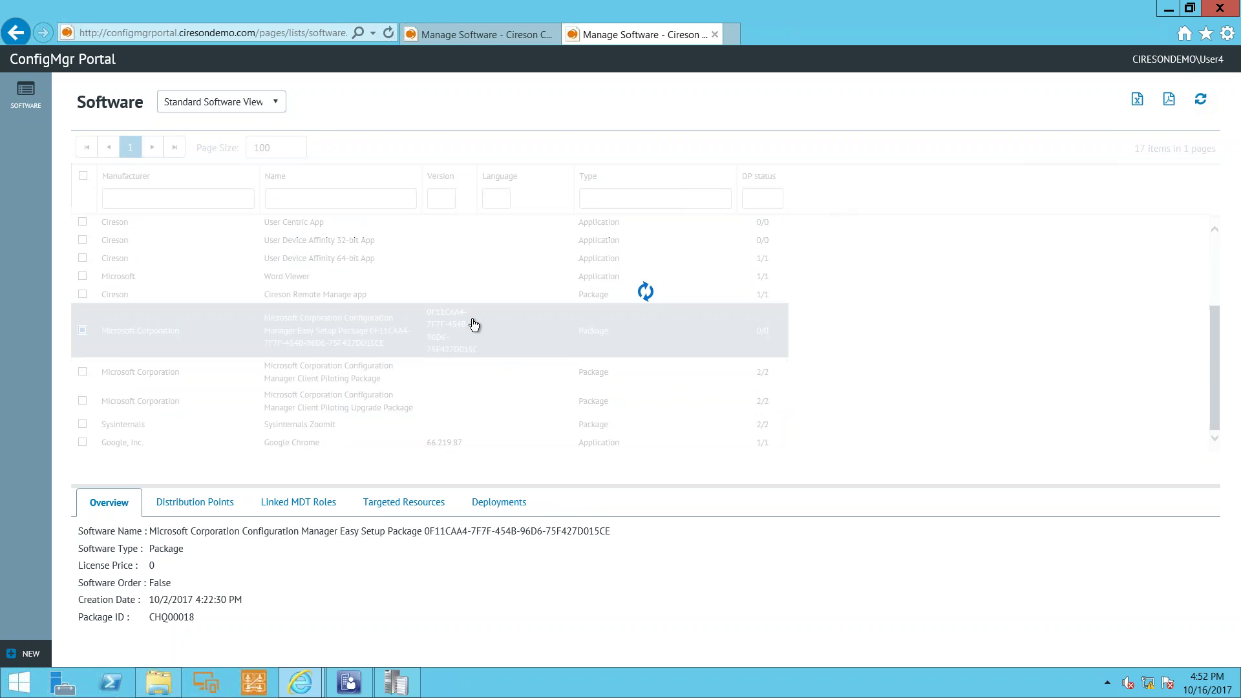
{"action": "scroll", "coordinate": [379, 351], "scroll_direction": "down", "scroll_amount": 3}
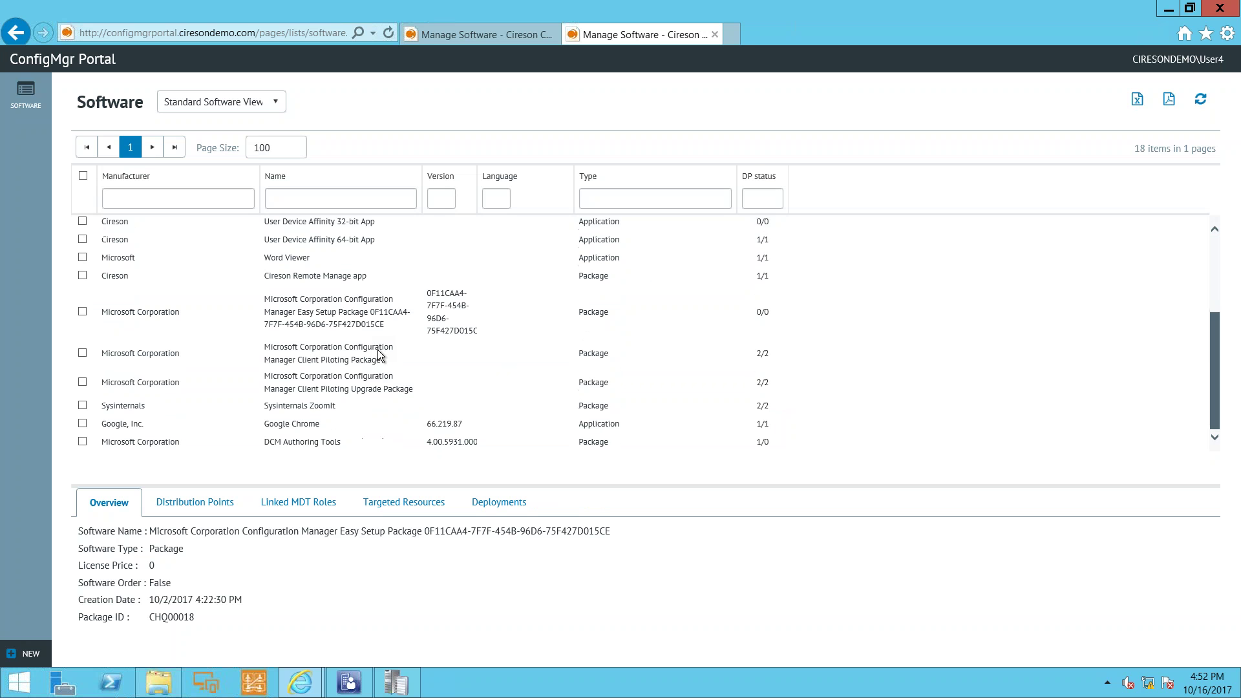
{"action": "left_click", "coordinate": [310, 444]}
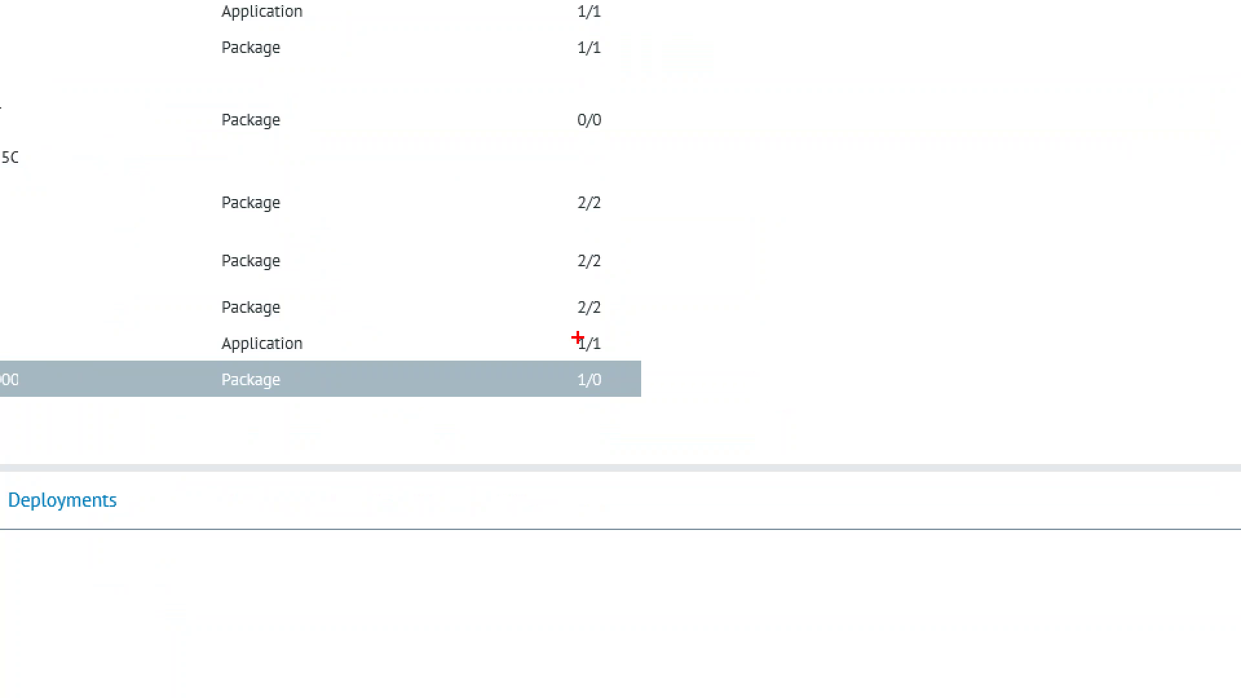
{"action": "left_click_drag", "start_coordinate": [551, 327], "coordinate": [636, 405]}
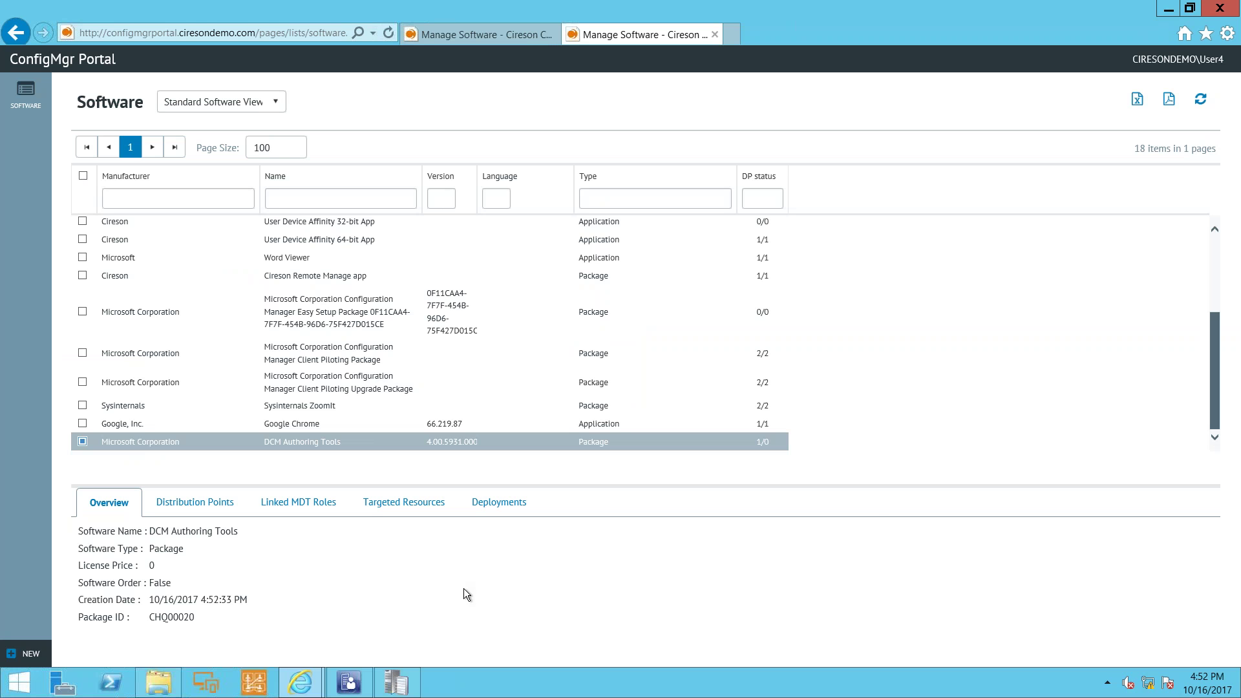
{"action": "mouse_move", "coordinate": [353, 678]}
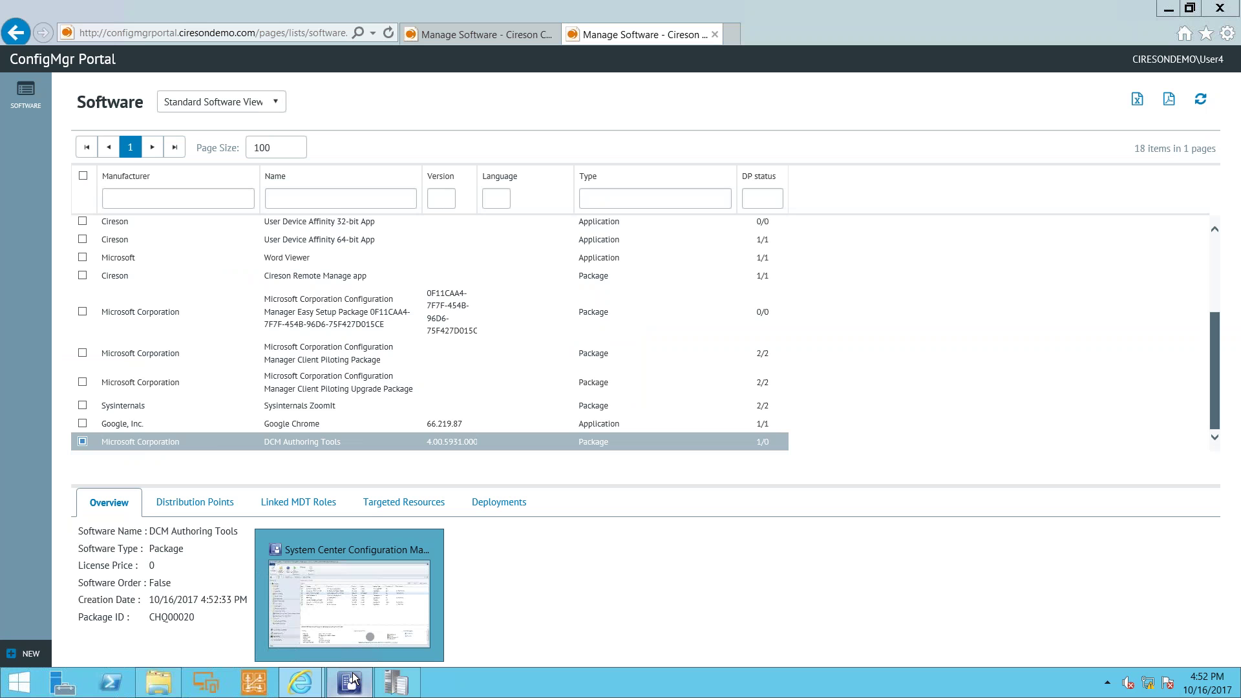
{"action": "left_click", "coordinate": [359, 614]}
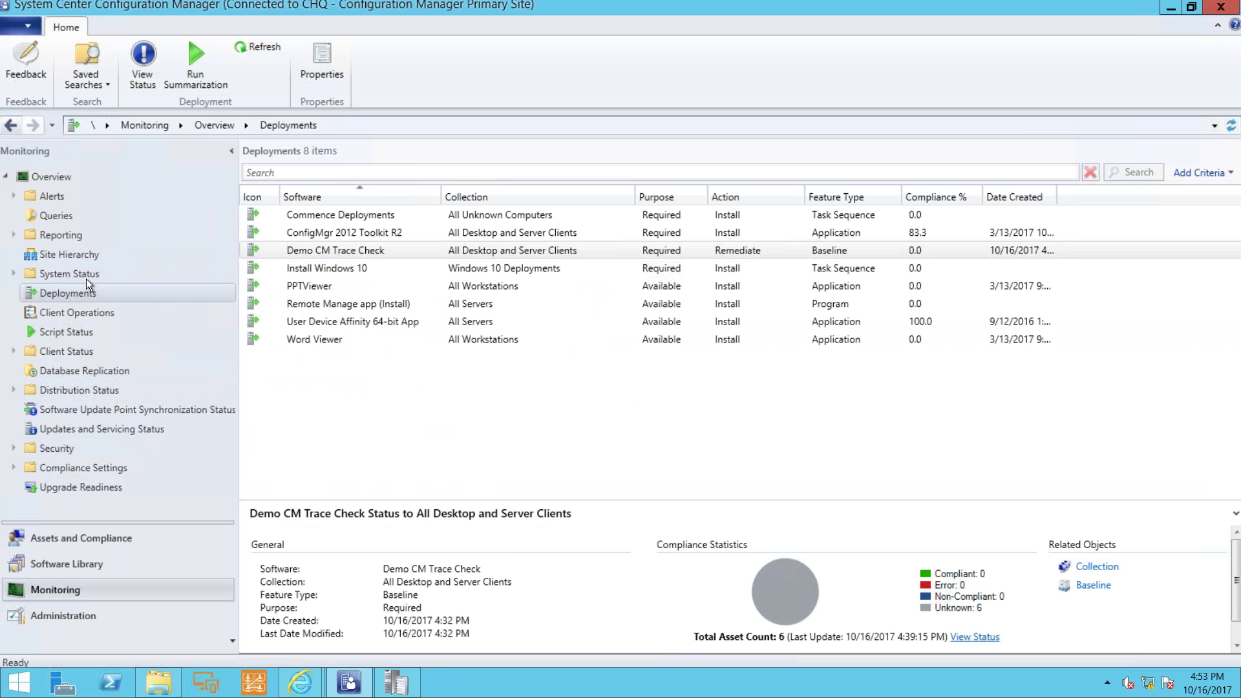
Step: In Software Library, open the CMP applications folder and view Google Chrome's content status
{"action": "left_click", "coordinate": [42, 560]}
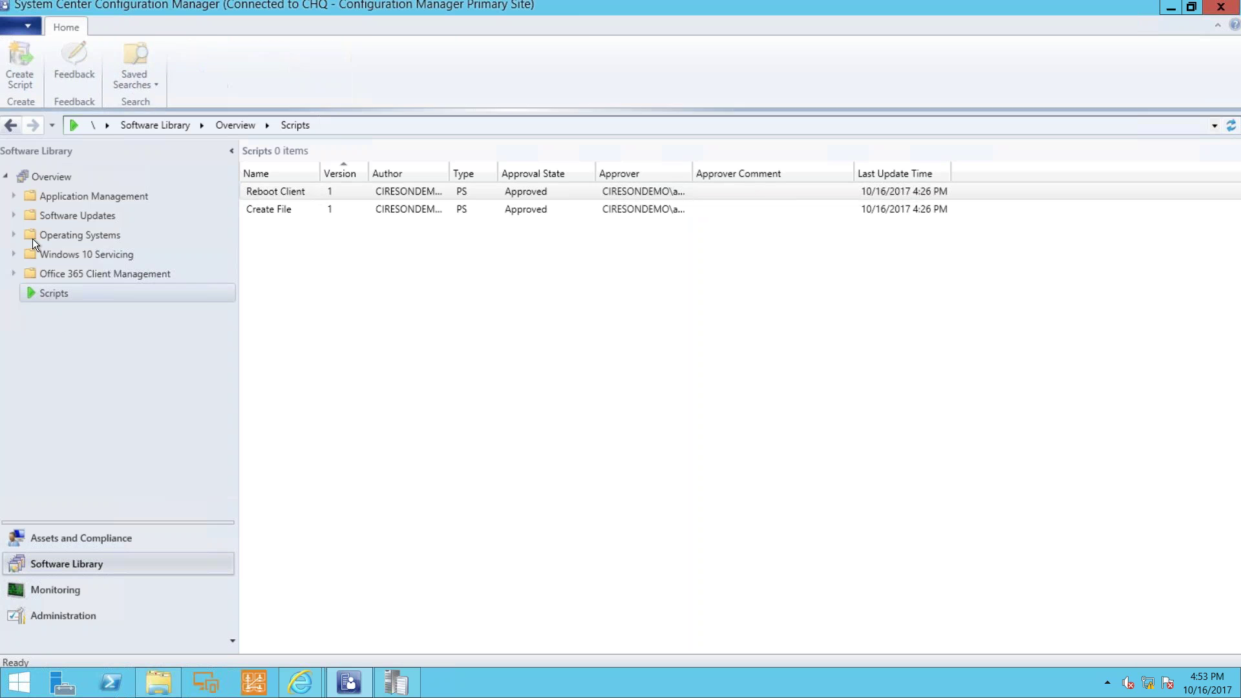
{"action": "left_click", "coordinate": [13, 196]}
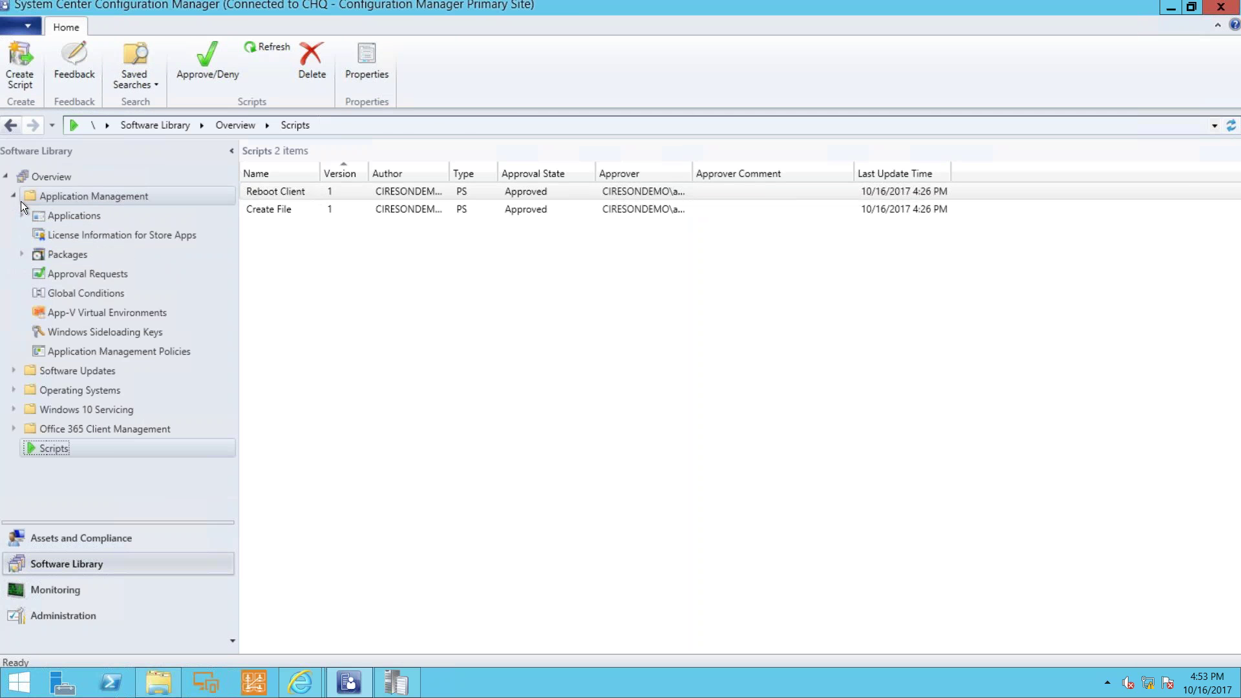
{"action": "left_click", "coordinate": [46, 217]}
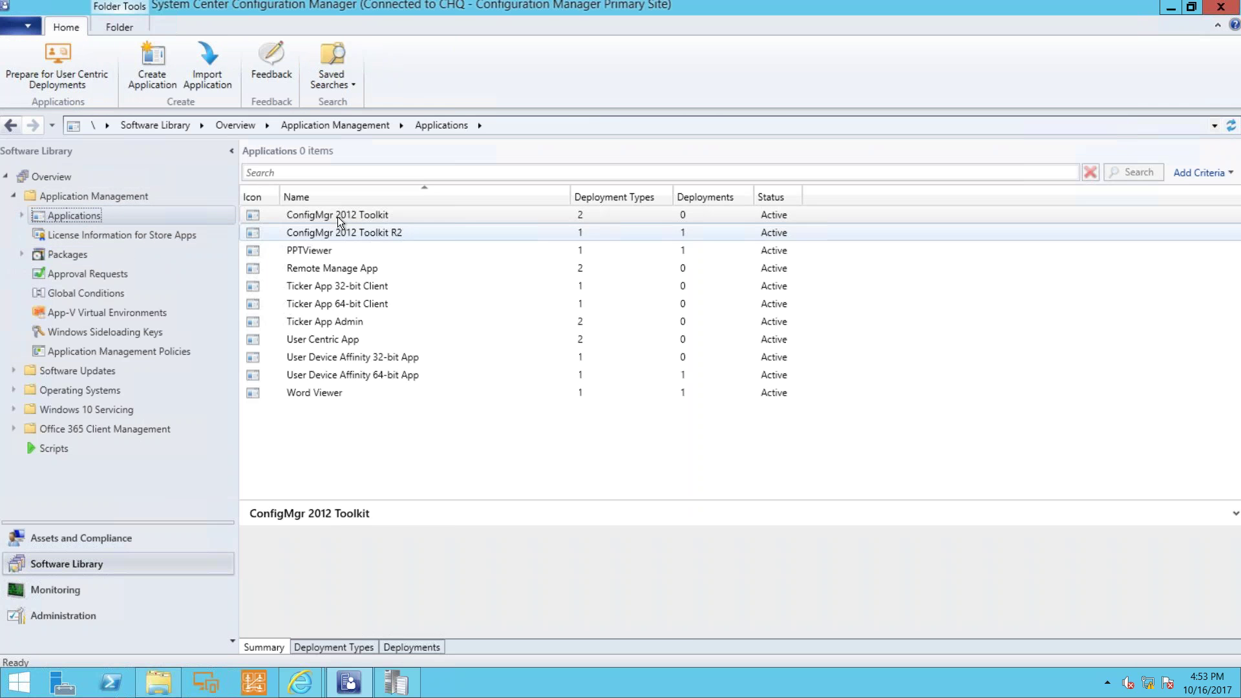
{"action": "left_click", "coordinate": [21, 215]}
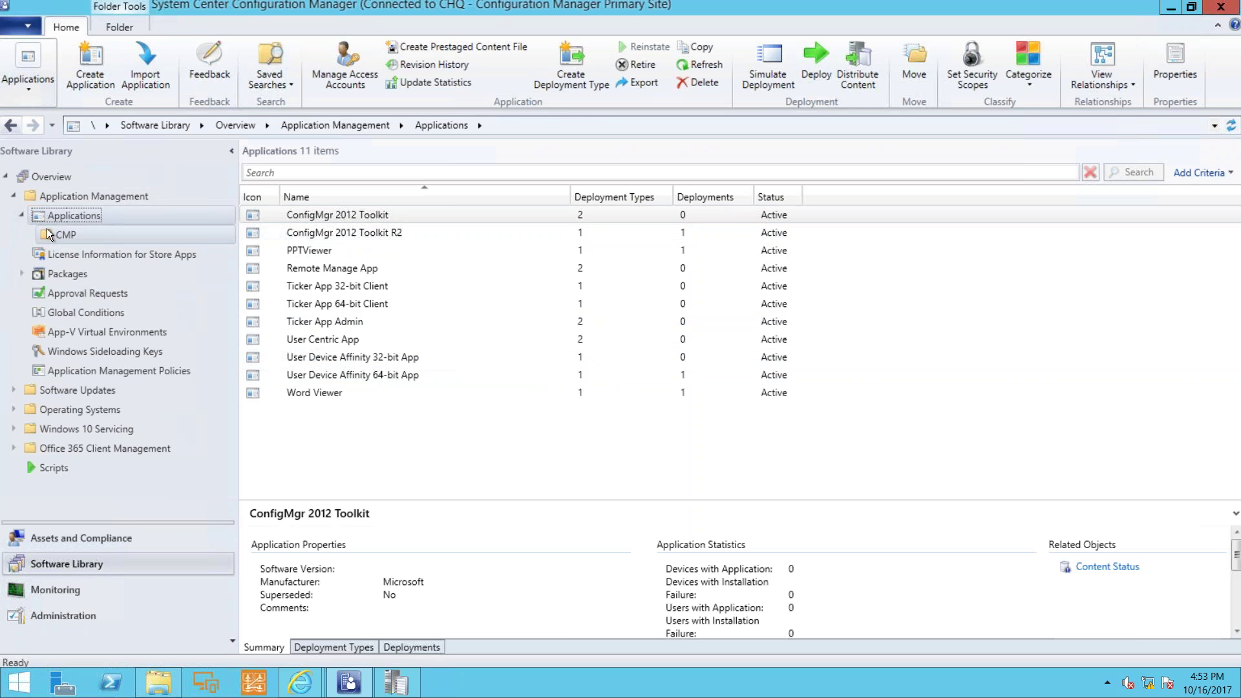
{"action": "left_click", "coordinate": [47, 230]}
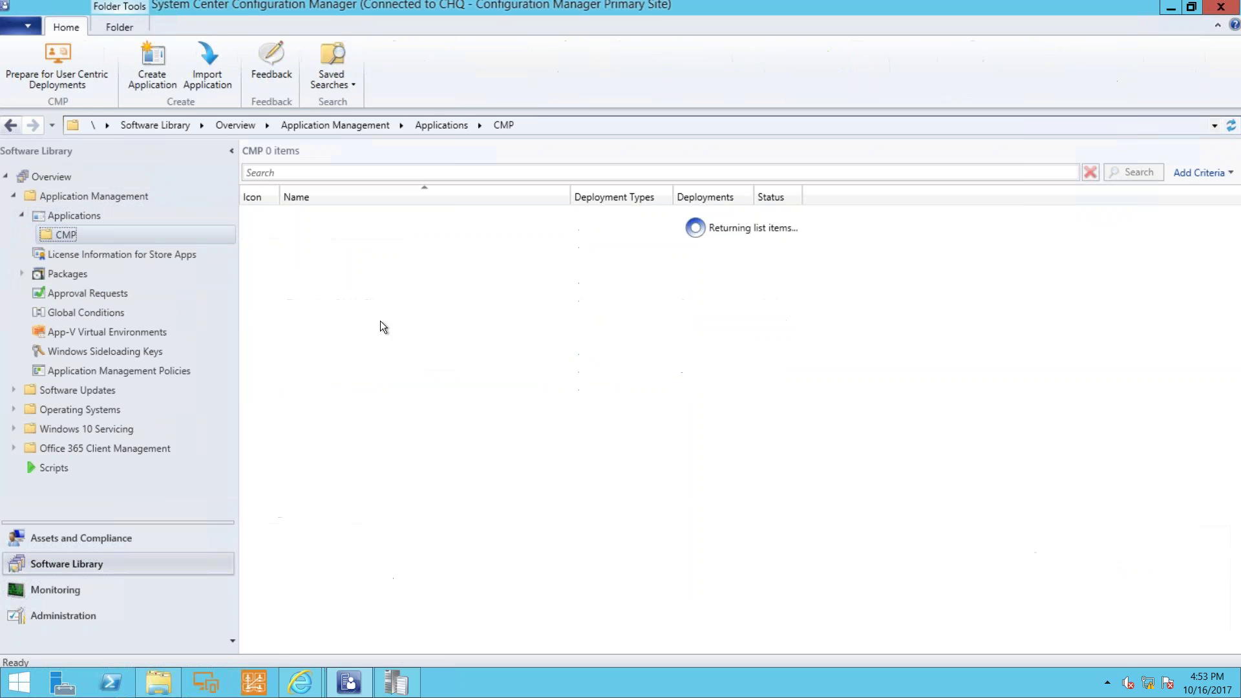
{"action": "left_click", "coordinate": [336, 215]}
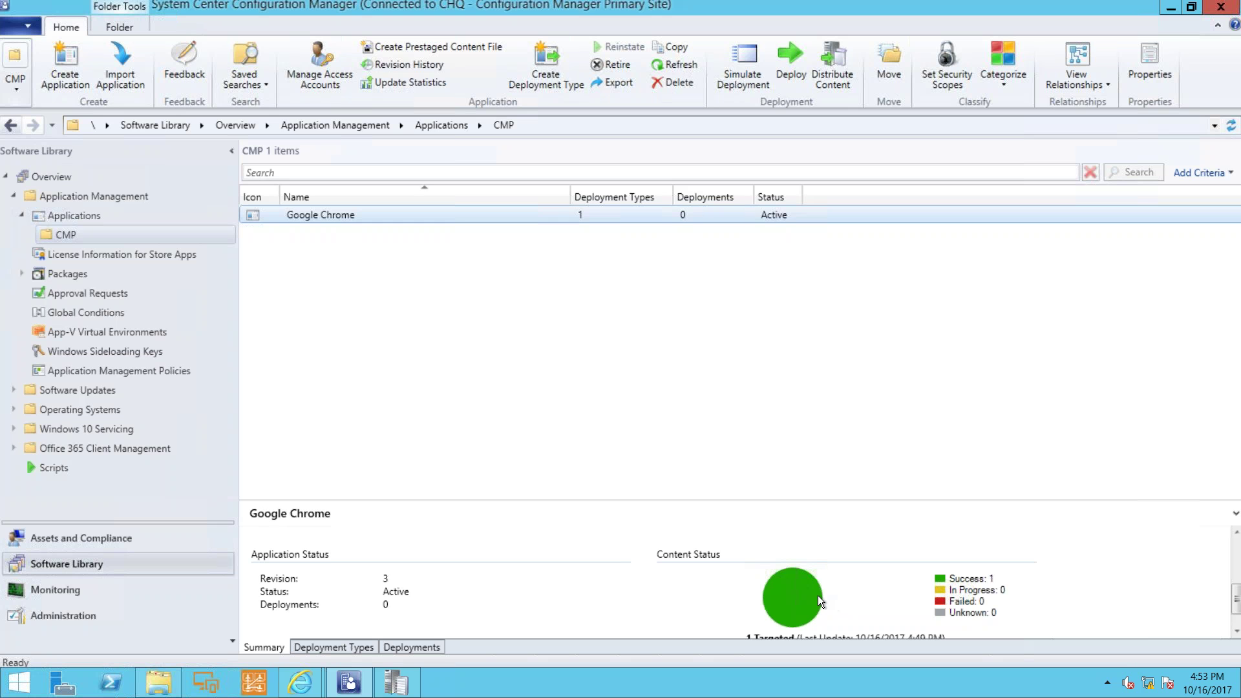
Step: Refresh the CMP packages folder and select DCM Authoring Tools, with distribution in progress
{"action": "left_click", "coordinate": [20, 275]}
{"action": "left_click", "coordinate": [48, 271]}
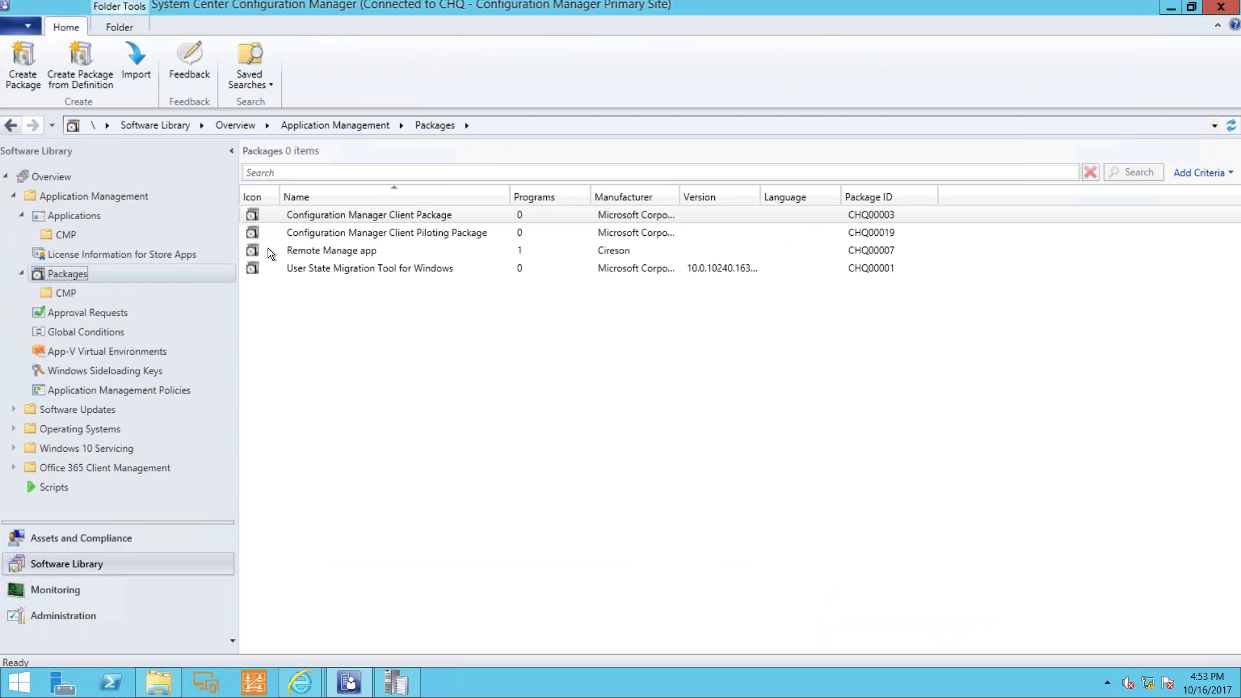
{"action": "left_click", "coordinate": [61, 294]}
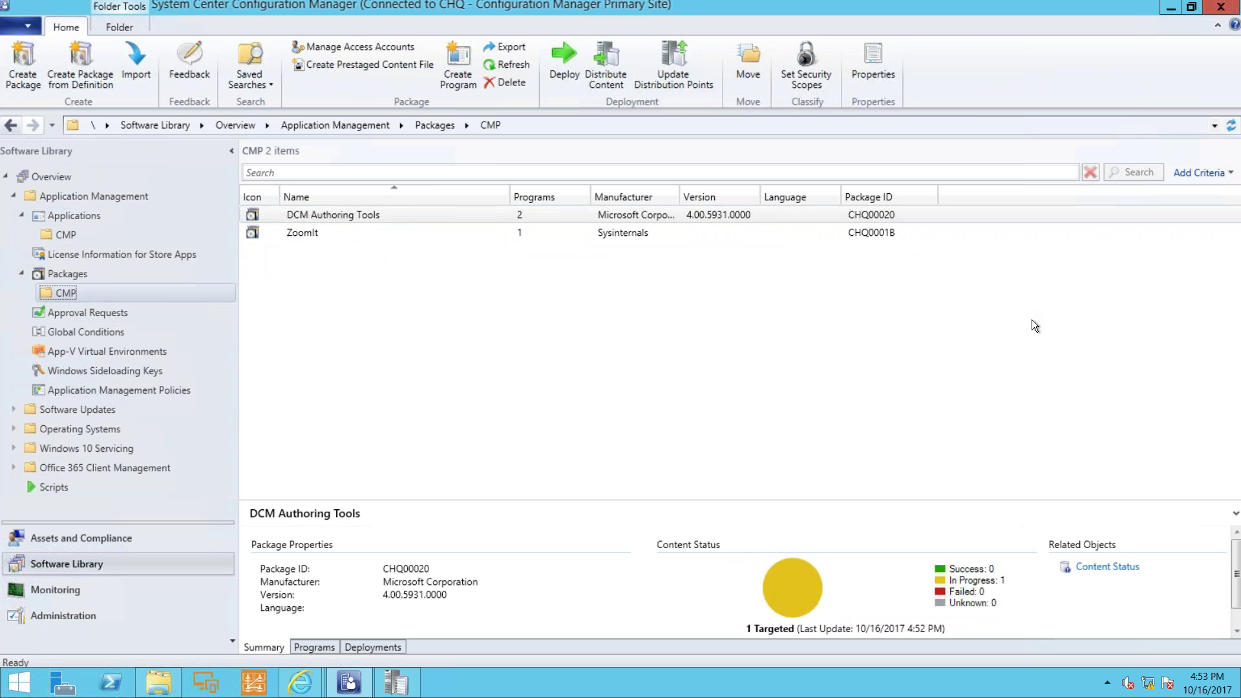
{"action": "left_click", "coordinate": [514, 64]}
{"action": "left_click", "coordinate": [474, 215]}
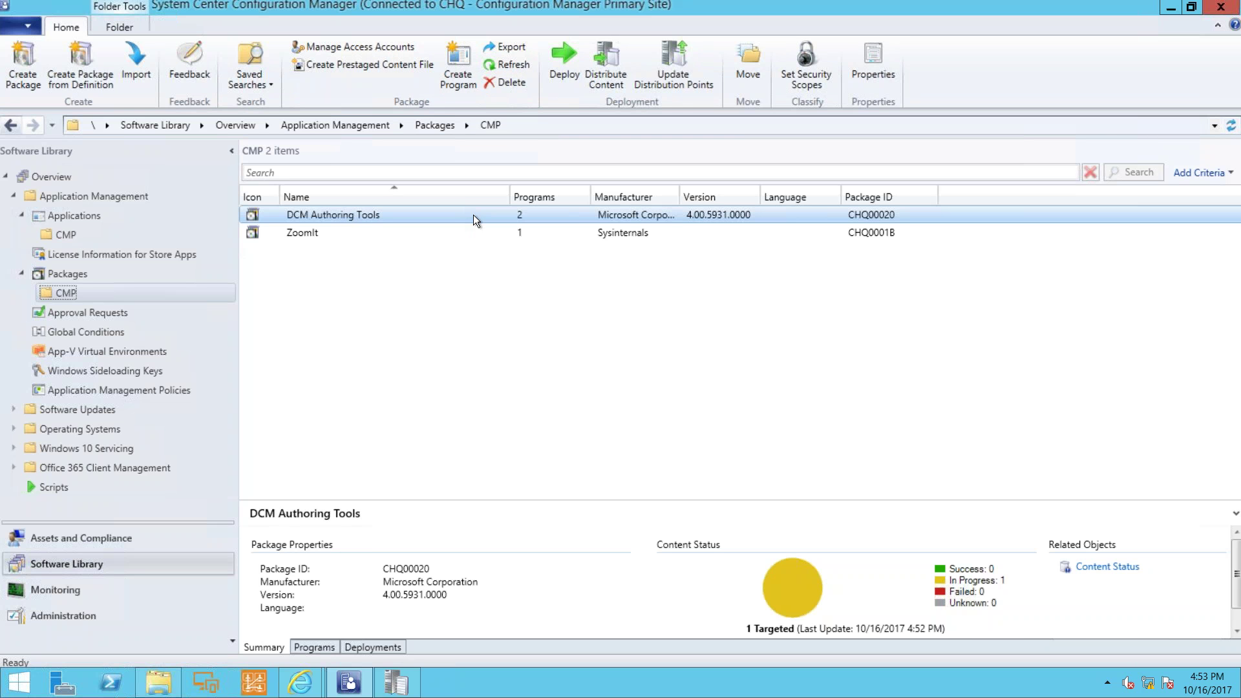
{"action": "left_click", "coordinate": [486, 270]}
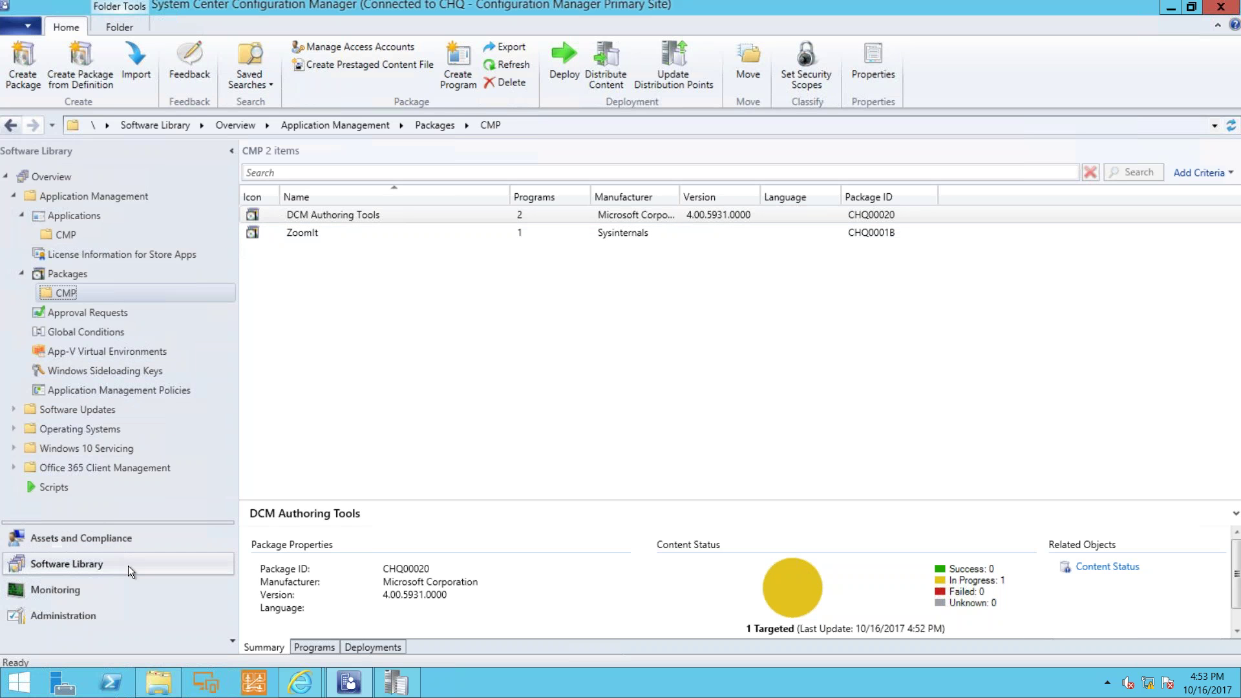
Step: Show the Demo CM Trace Check compliance statistics in Monitoring deployments
{"action": "left_click", "coordinate": [111, 544]}
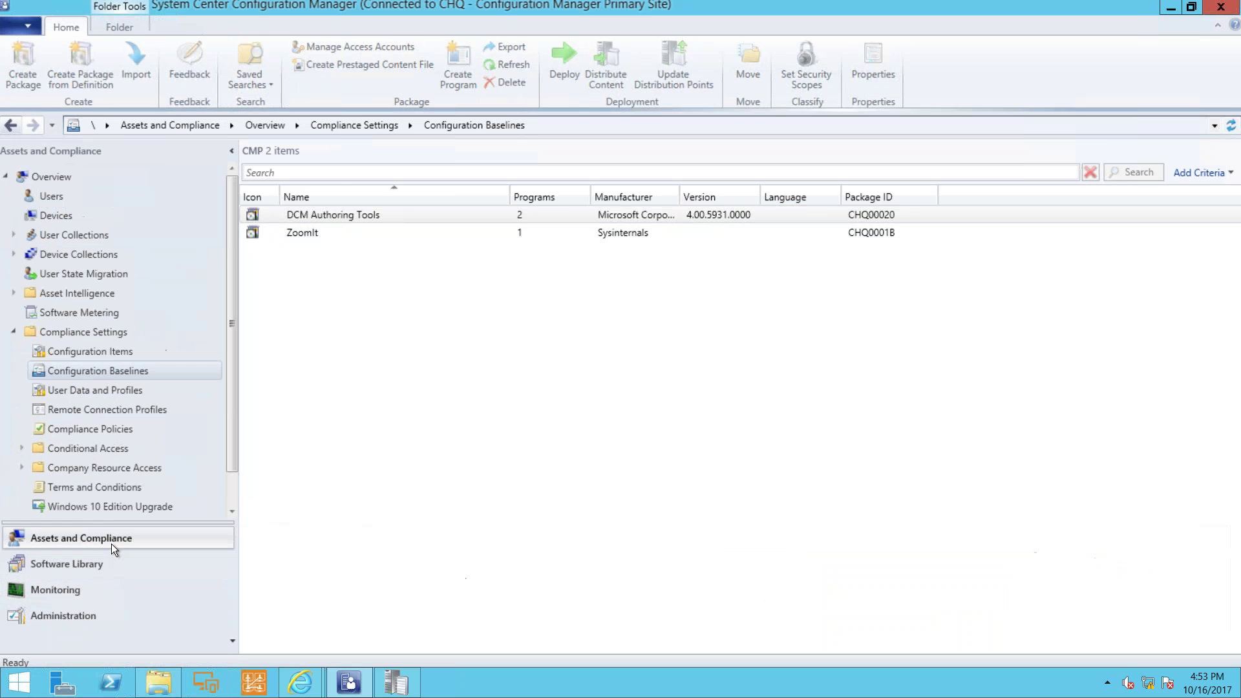
{"action": "left_click", "coordinate": [67, 588]}
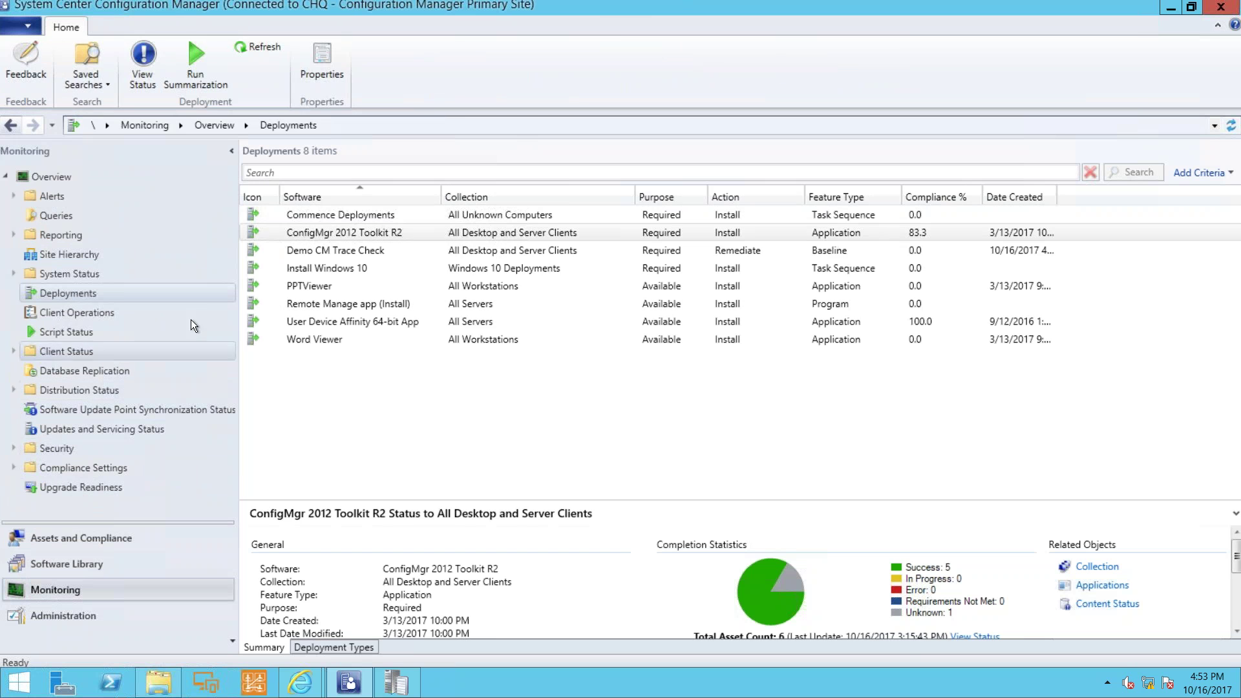
{"action": "left_click", "coordinate": [402, 252]}
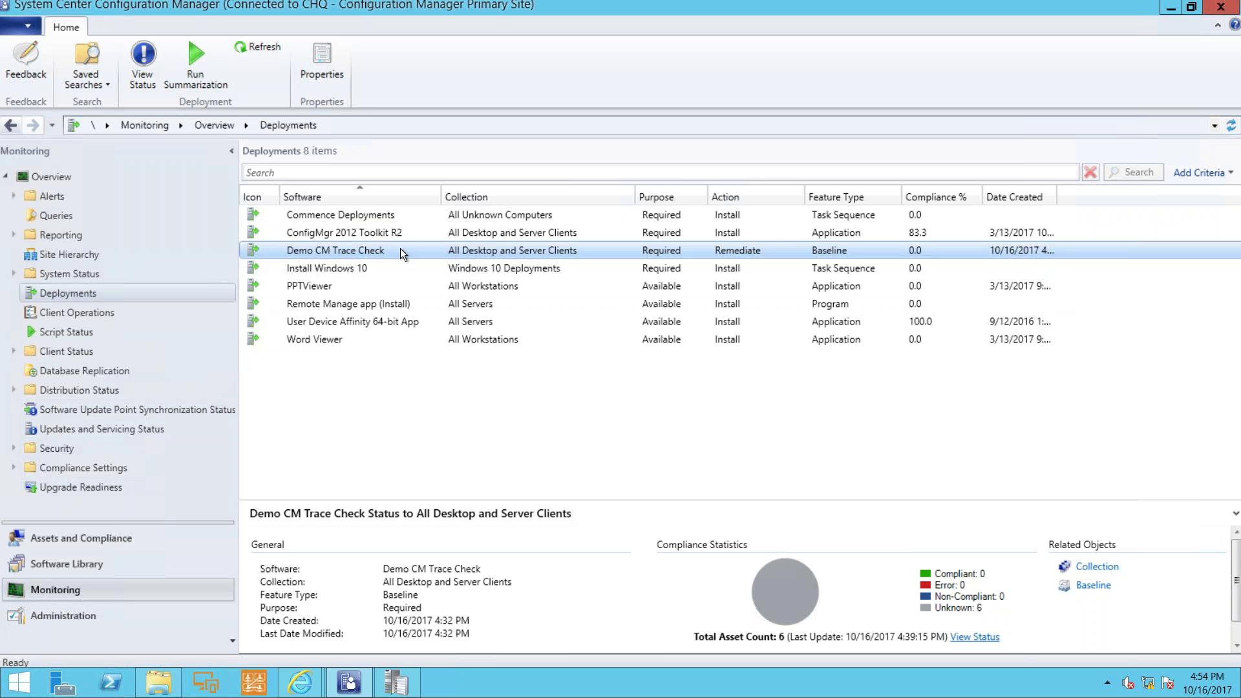
Step: Run Summarization on Demo CM Trace Check and refresh to show 33.3% with 2 compliant clients
{"action": "right_click", "coordinate": [401, 249]}
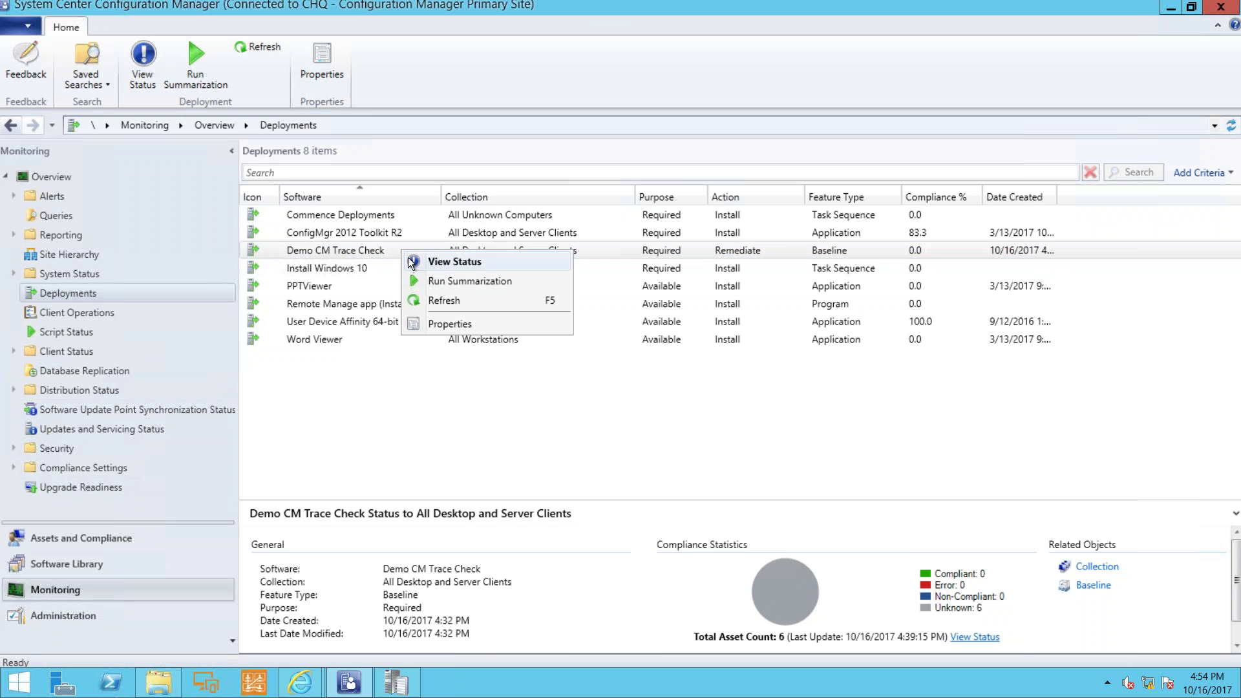
{"action": "left_click", "coordinate": [447, 279]}
{"action": "left_click", "coordinate": [766, 406]}
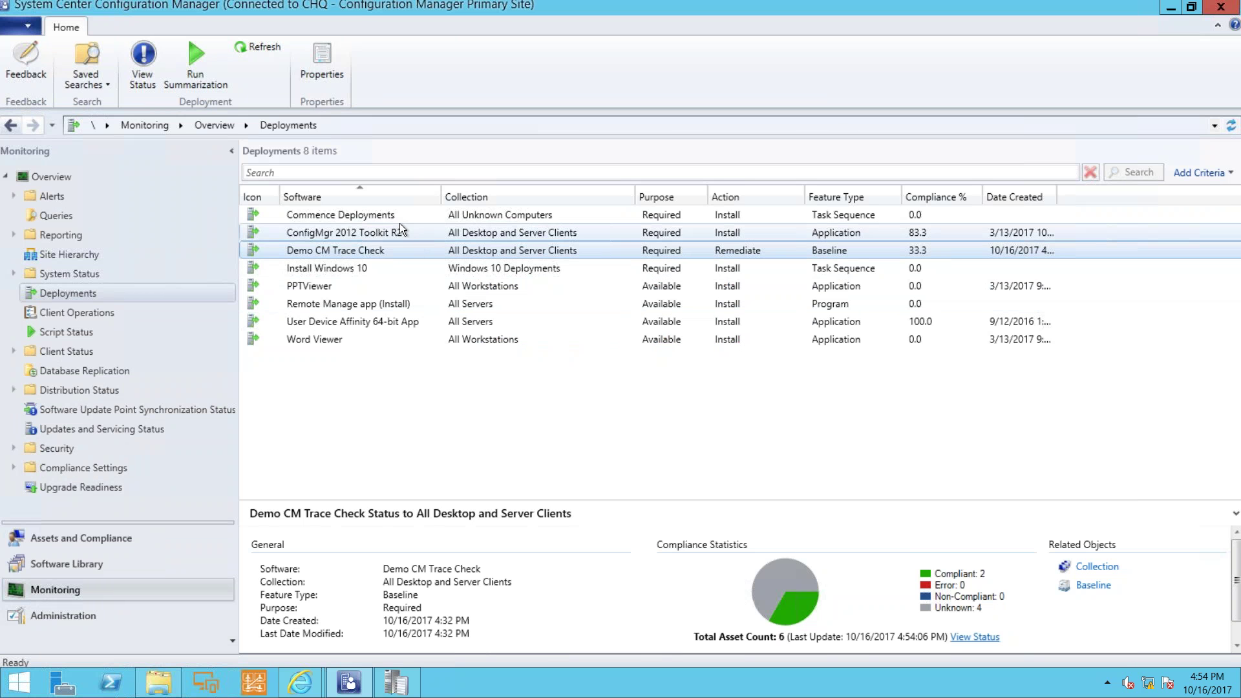
{"action": "left_click", "coordinate": [255, 50]}
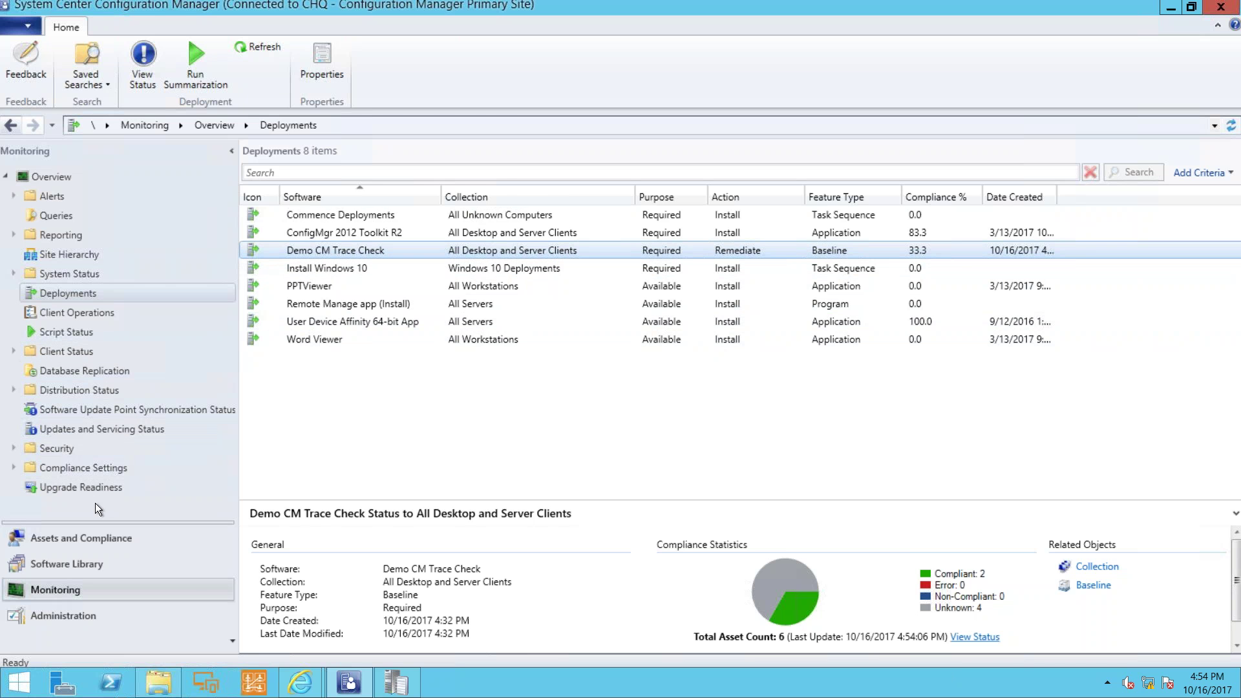
{"action": "left_click", "coordinate": [88, 540]}
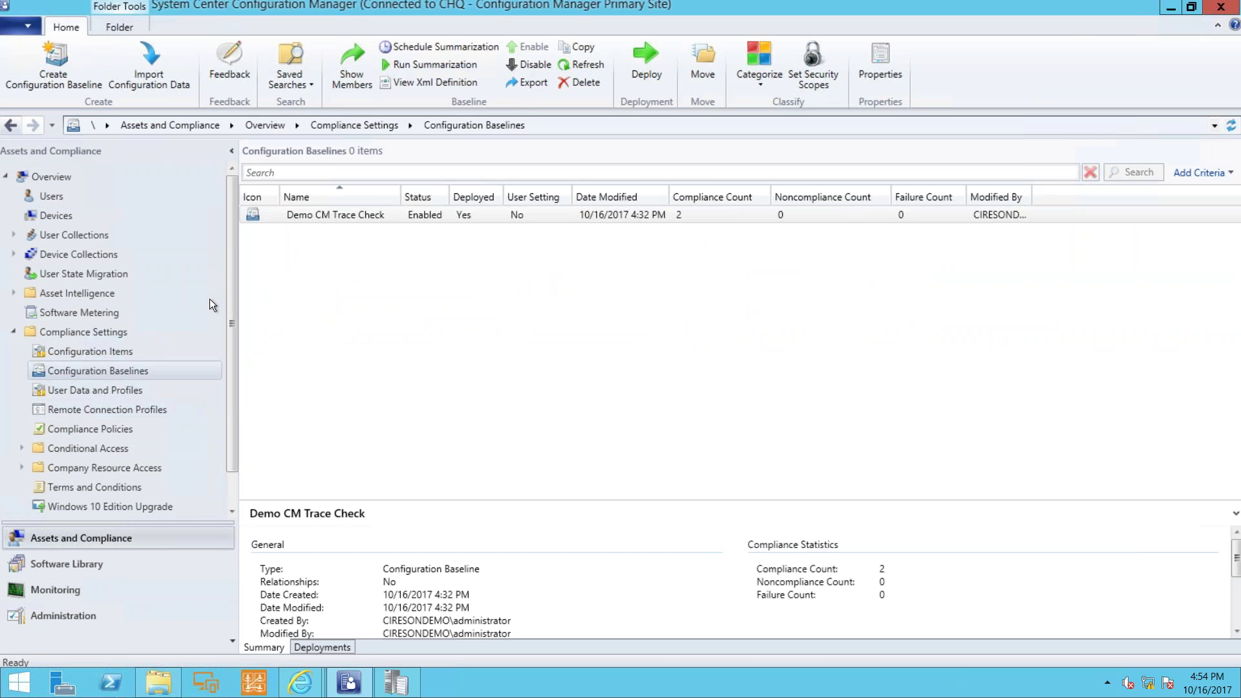
Step: Create the collection 'Demo CM Trace Check_All Desktop and Server Clients_Compliant' from the compliant clients
{"action": "left_click", "coordinate": [323, 646]}
{"action": "left_click", "coordinate": [366, 553]}
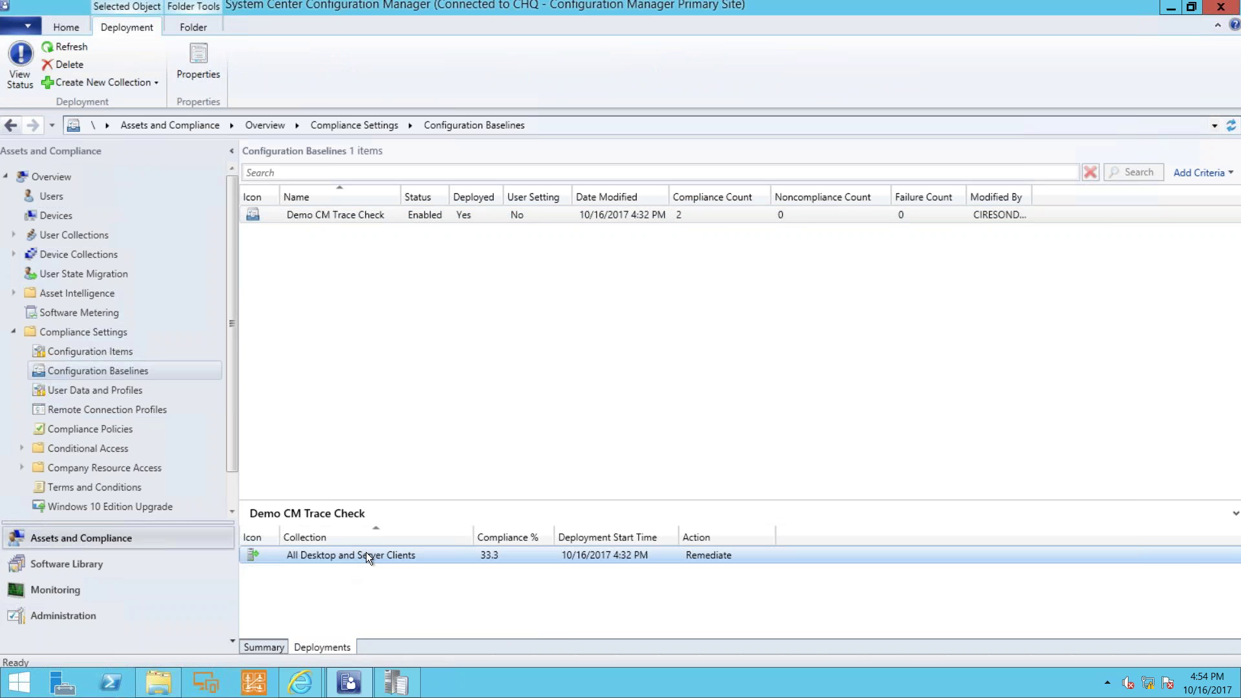
{"action": "right_click", "coordinate": [366, 553]}
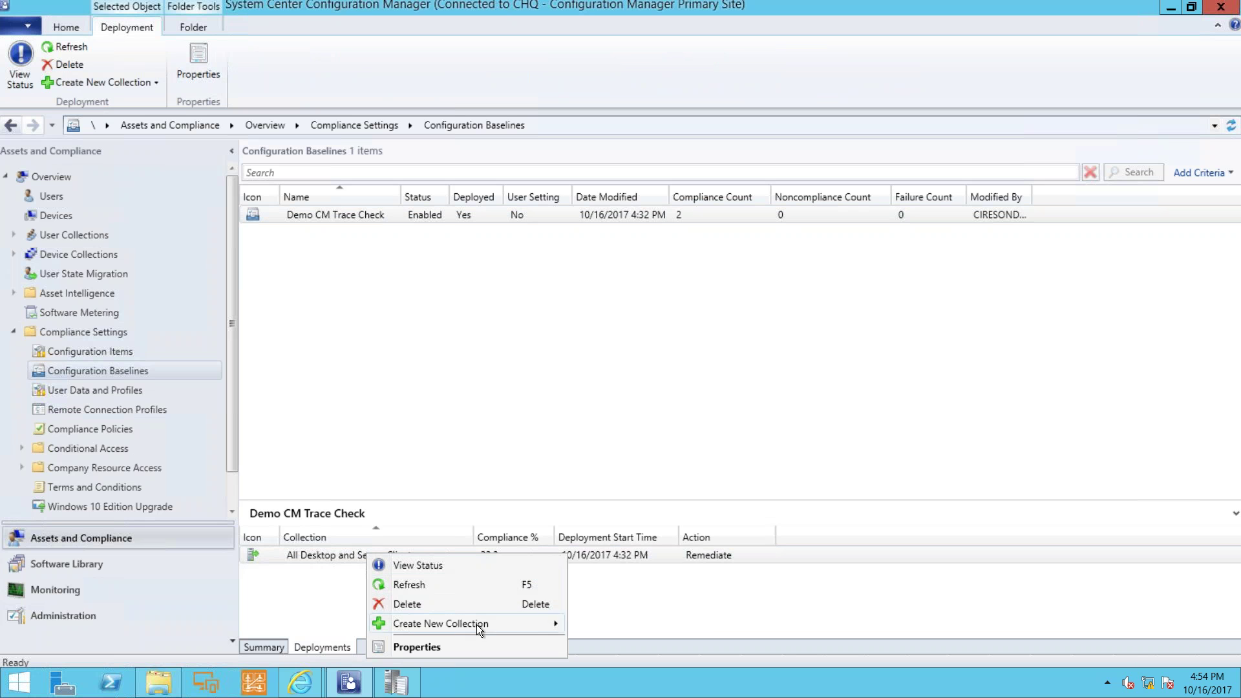
{"action": "mouse_move", "coordinate": [488, 625]}
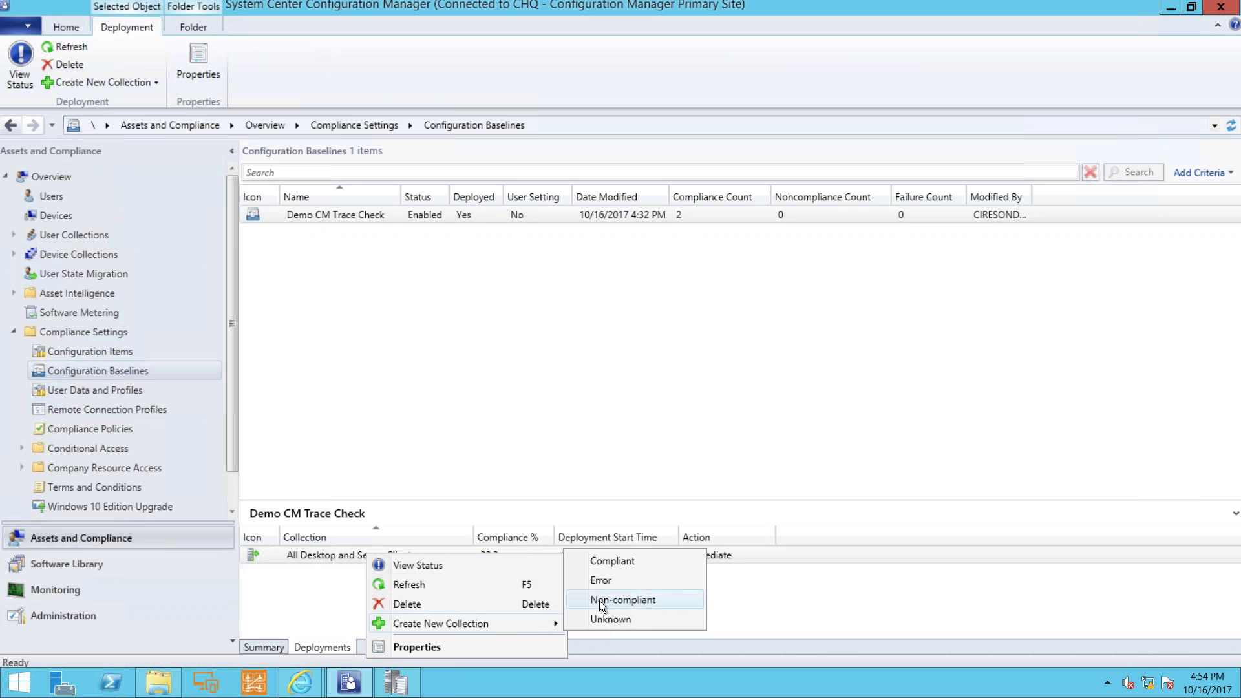
{"action": "left_click", "coordinate": [602, 559]}
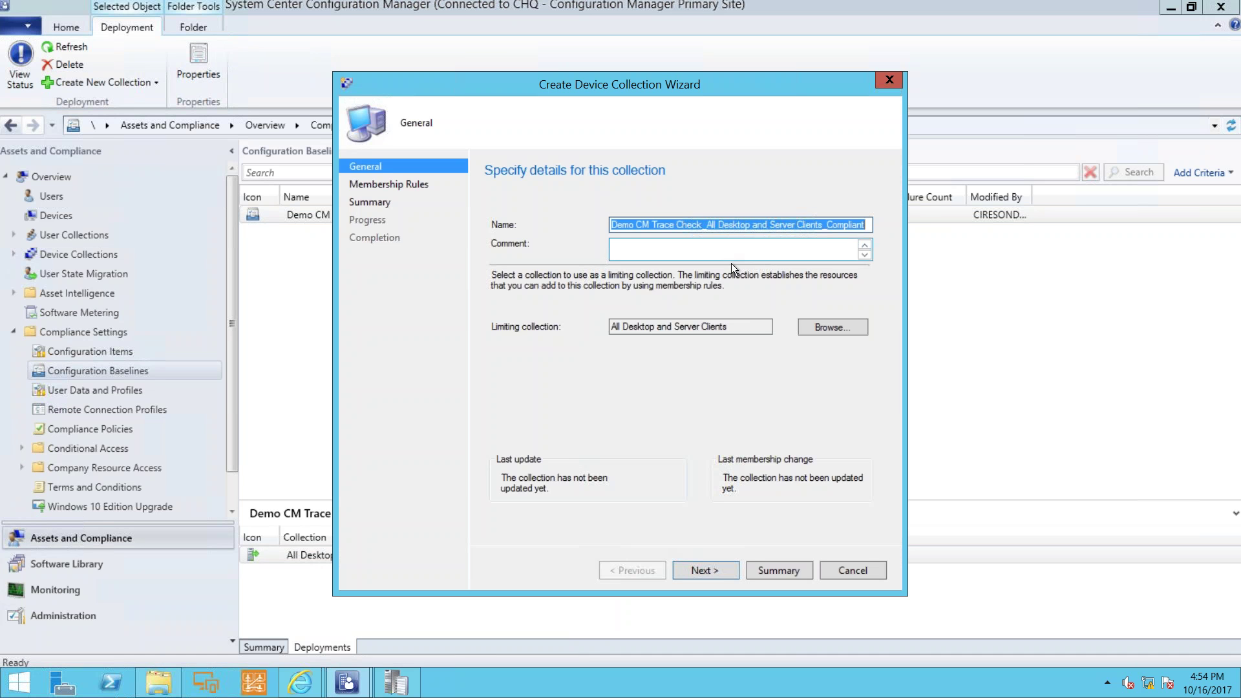
{"action": "left_click", "coordinate": [705, 570]}
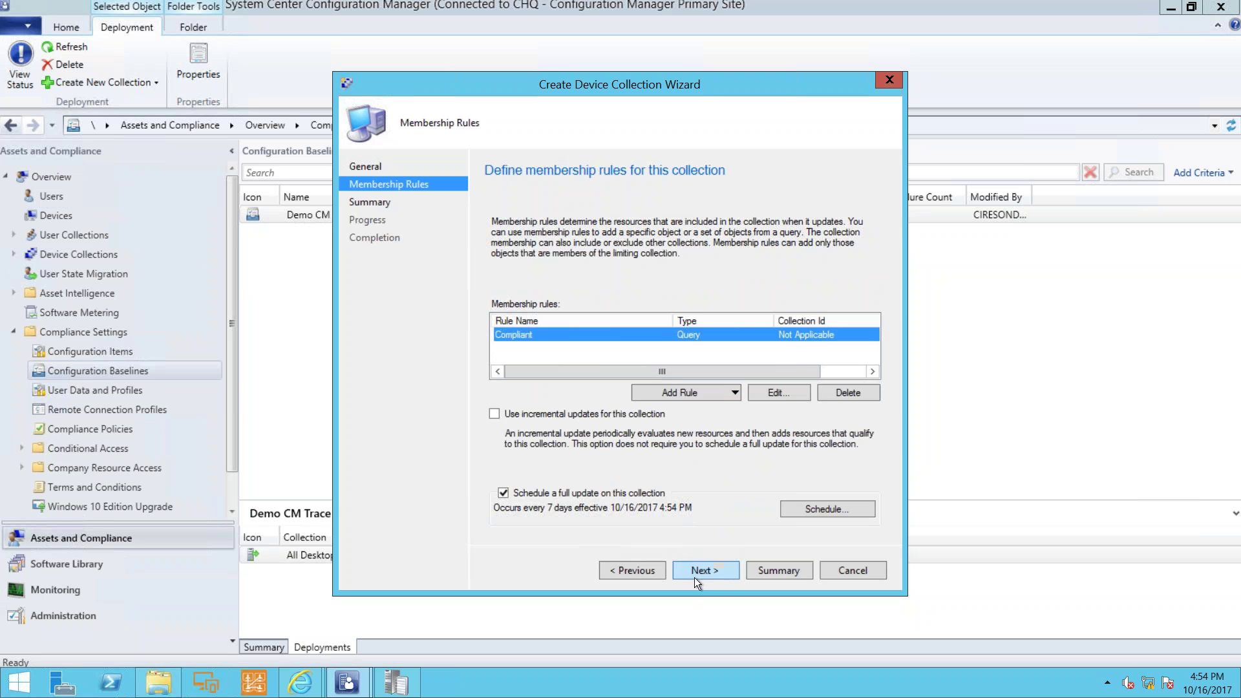
{"action": "left_click", "coordinate": [694, 568]}
{"action": "left_click", "coordinate": [694, 569]}
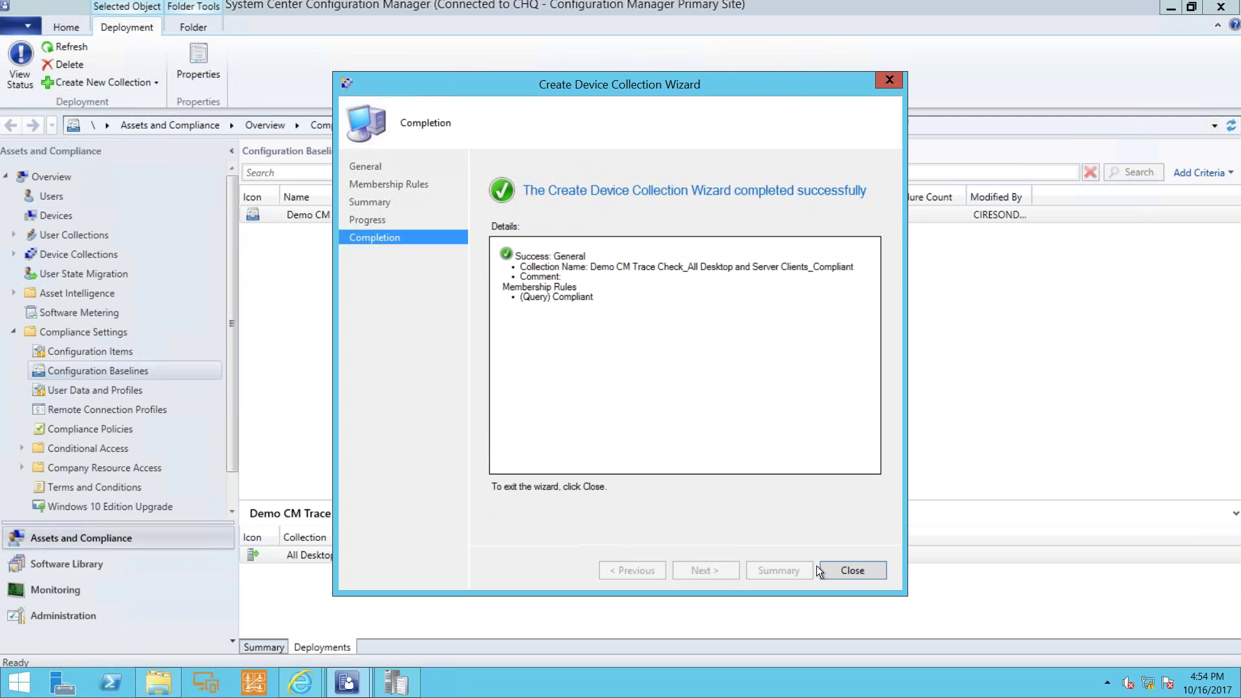
{"action": "left_click", "coordinate": [840, 569]}
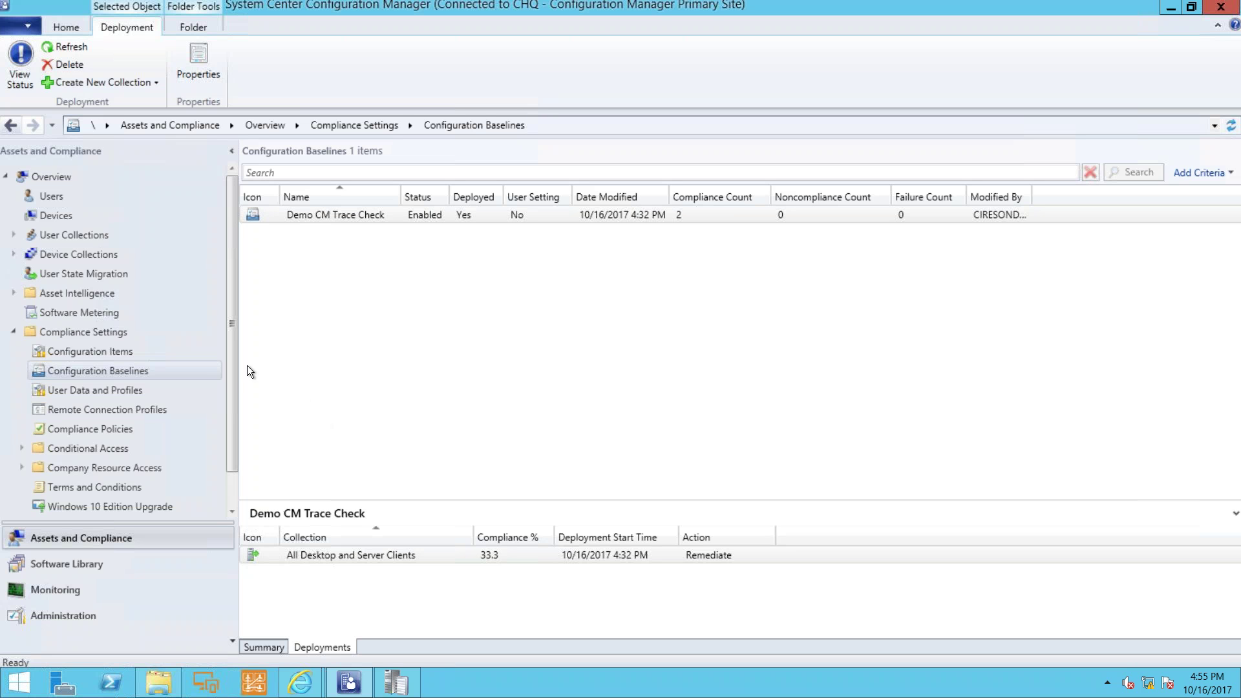
Step: Show the members of the new compliant collection: CLIENT7 and PRIMARY
{"action": "left_click", "coordinate": [79, 255]}
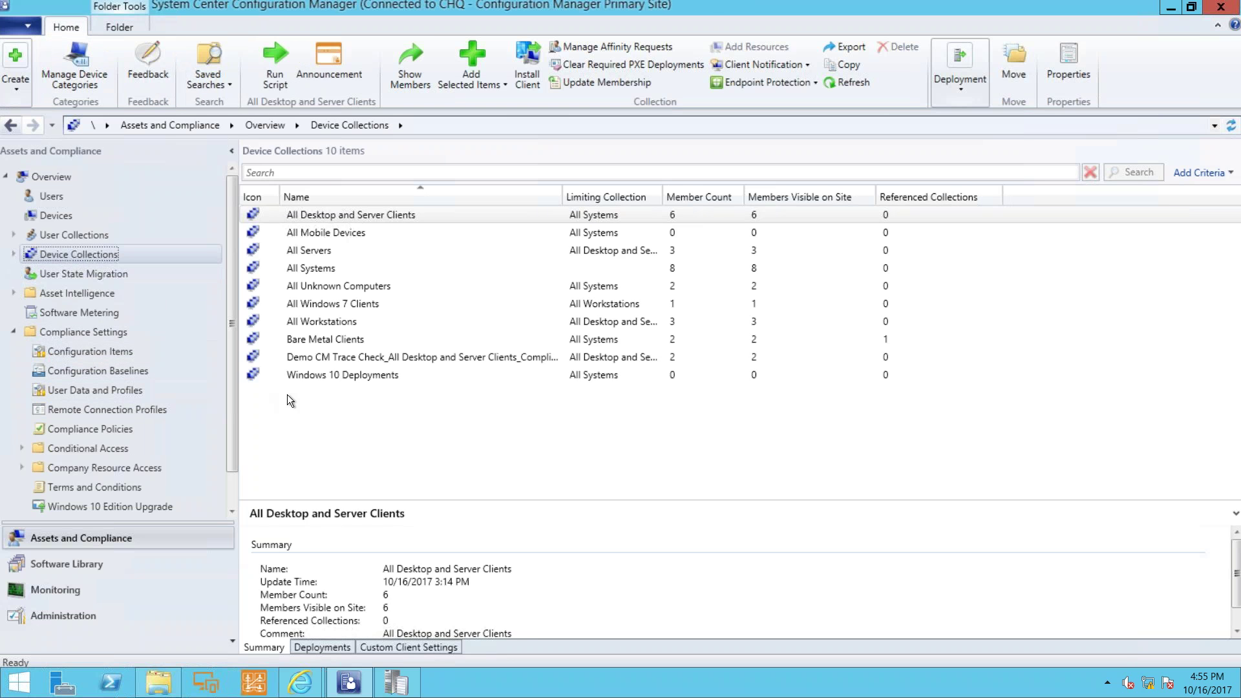
{"action": "left_click", "coordinate": [315, 356]}
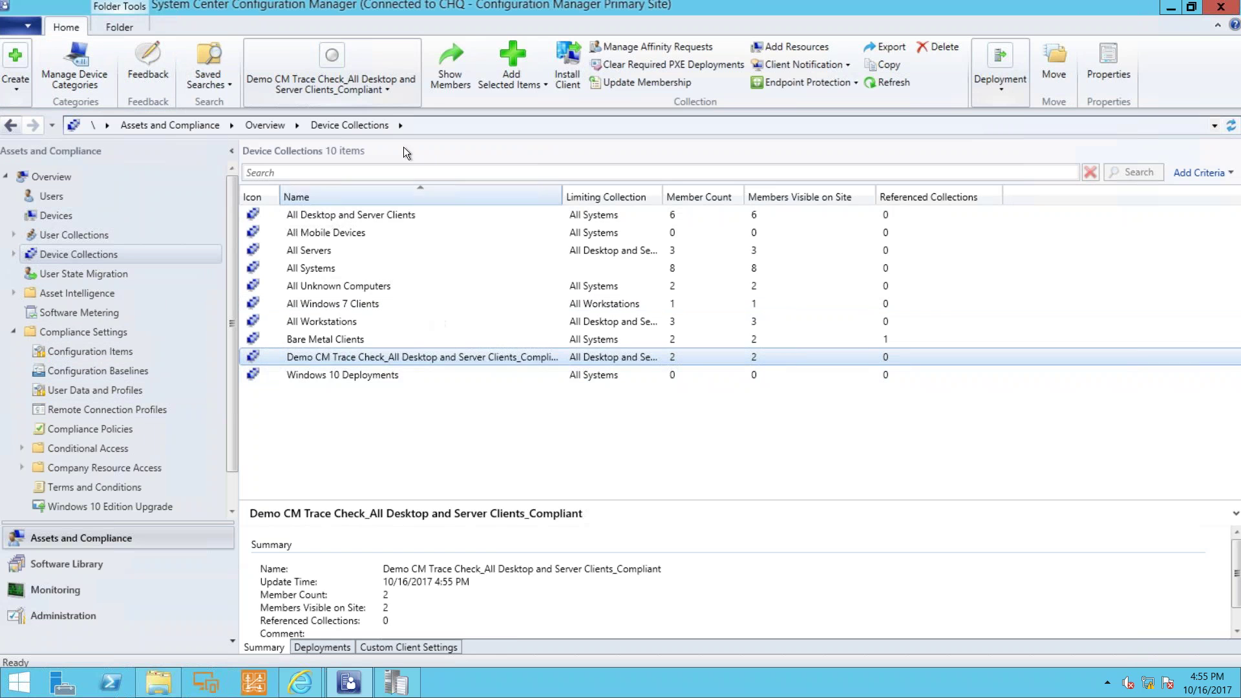
{"action": "left_click", "coordinate": [444, 64]}
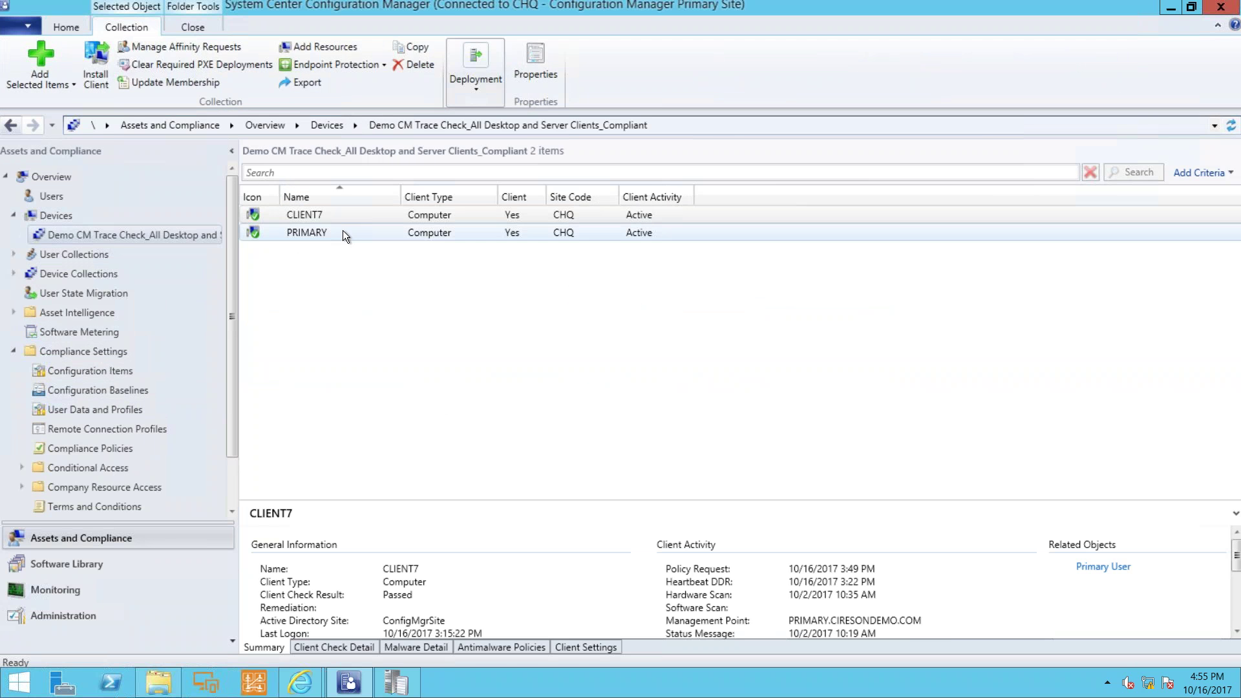
{"action": "left_click", "coordinate": [335, 226]}
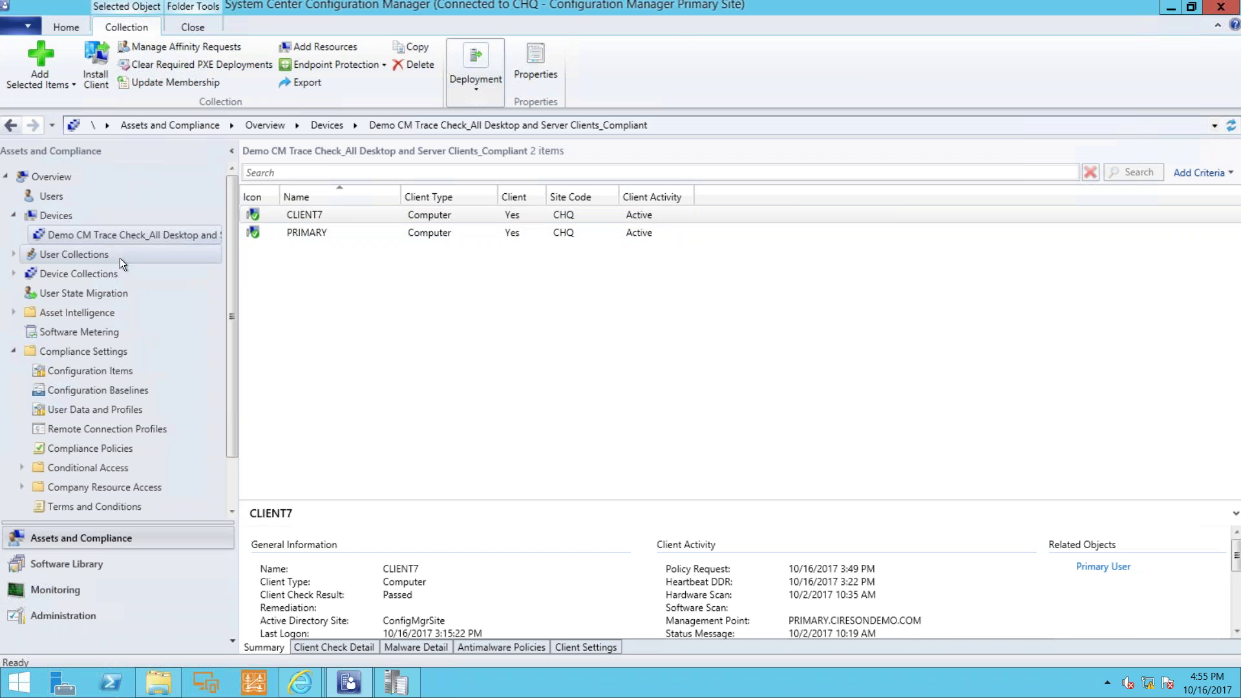
Step: Return to Device Collections and close the Trace Log Tool
{"action": "left_click", "coordinate": [77, 270]}
{"action": "left_click", "coordinate": [334, 353]}
{"action": "right_click", "coordinate": [332, 351]}
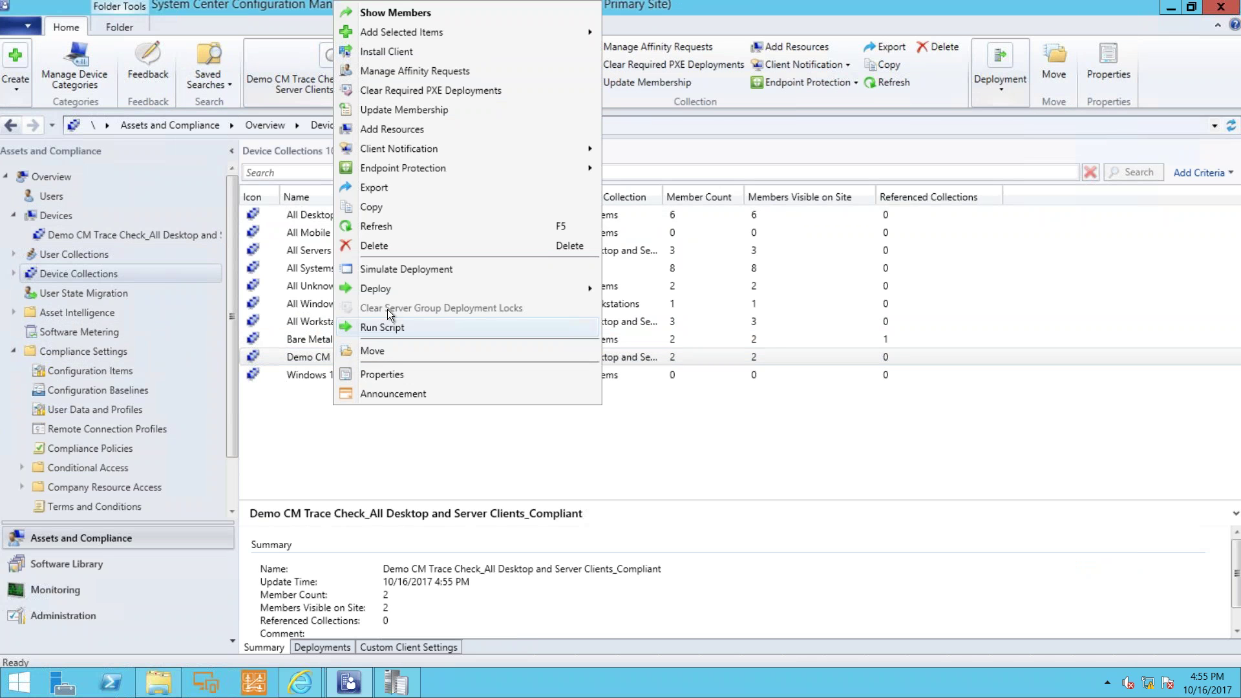
{"action": "mouse_move", "coordinate": [454, 290]}
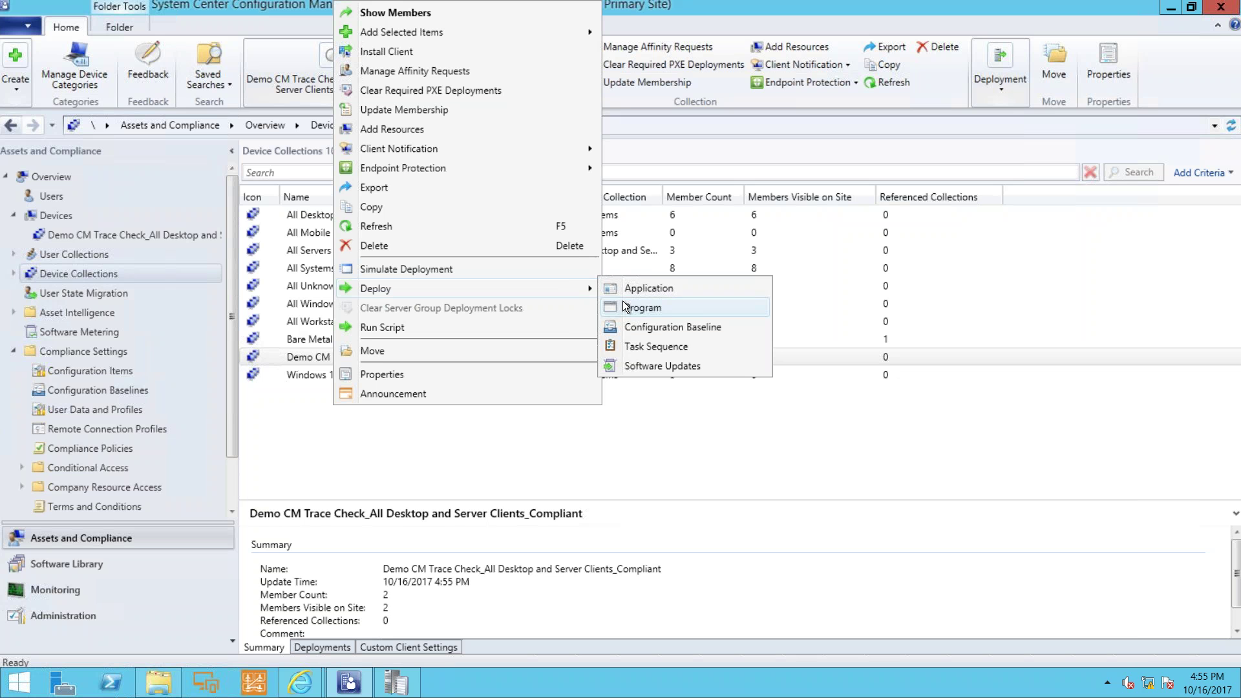
{"action": "left_click", "coordinate": [692, 14]}
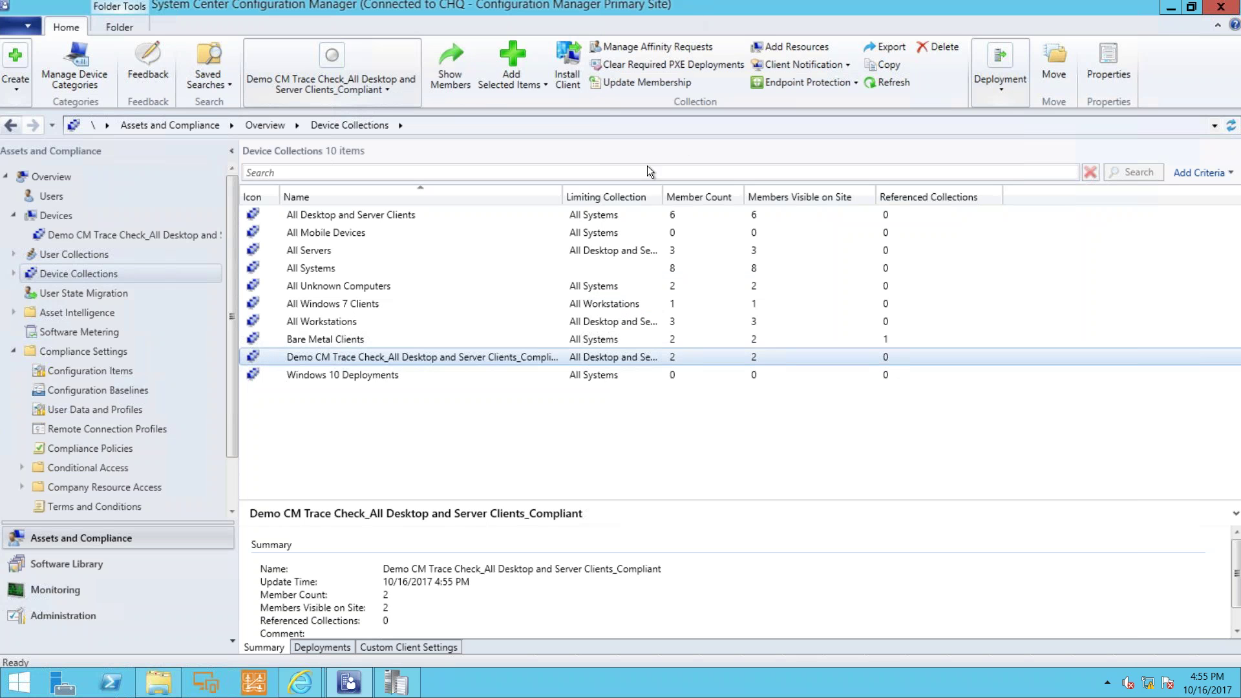
{"action": "left_click", "coordinate": [395, 683]}
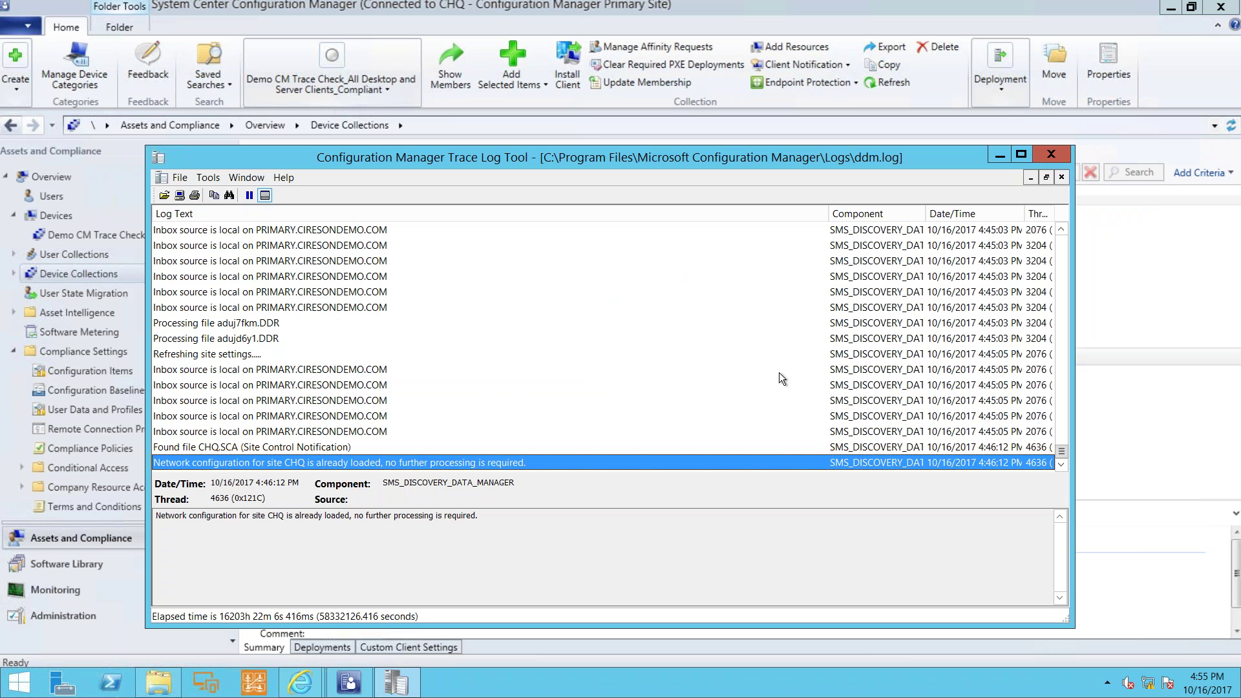
{"action": "left_click", "coordinate": [1036, 157]}
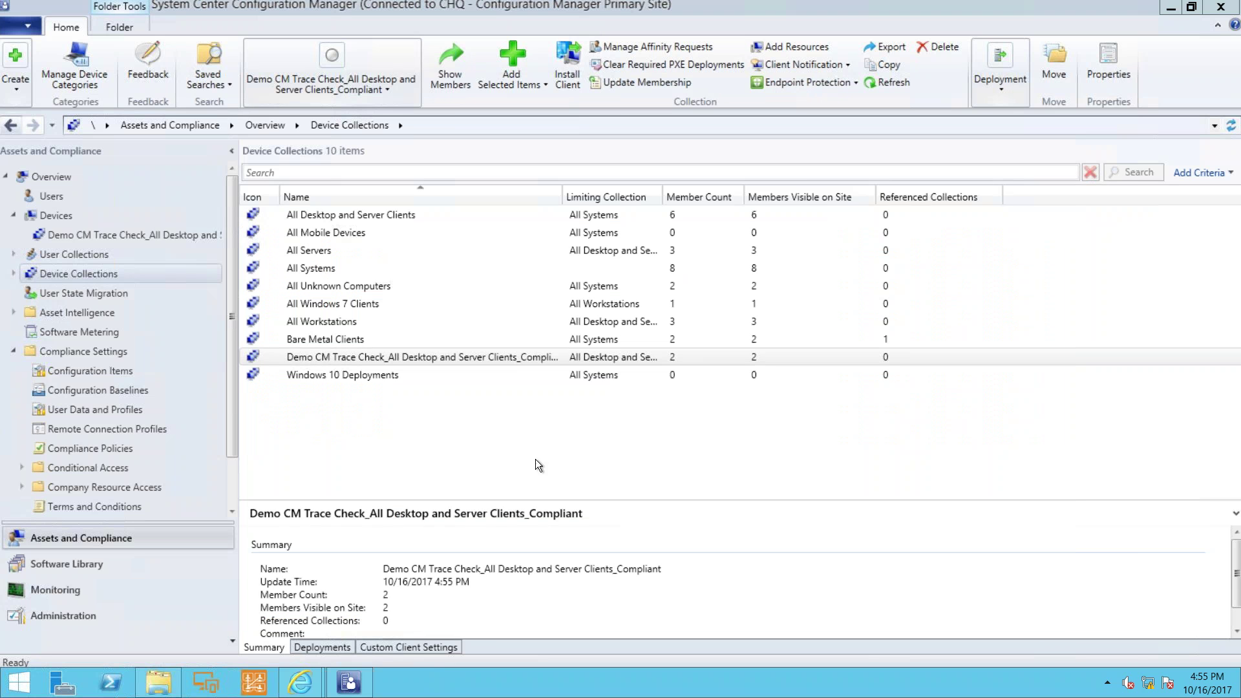
{"action": "mouse_move", "coordinate": [301, 682]}
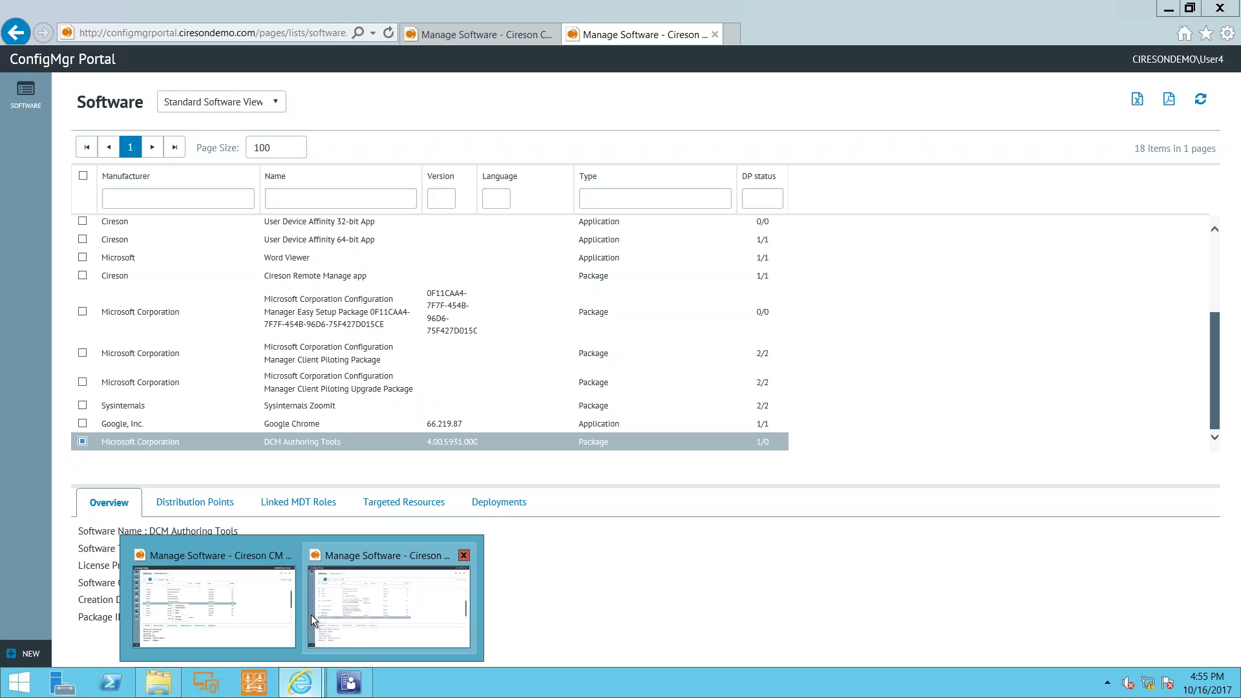
Step: In the Cireson portal, browse DCM Authoring Tools actions and the new-software options
{"action": "left_click", "coordinate": [325, 615]}
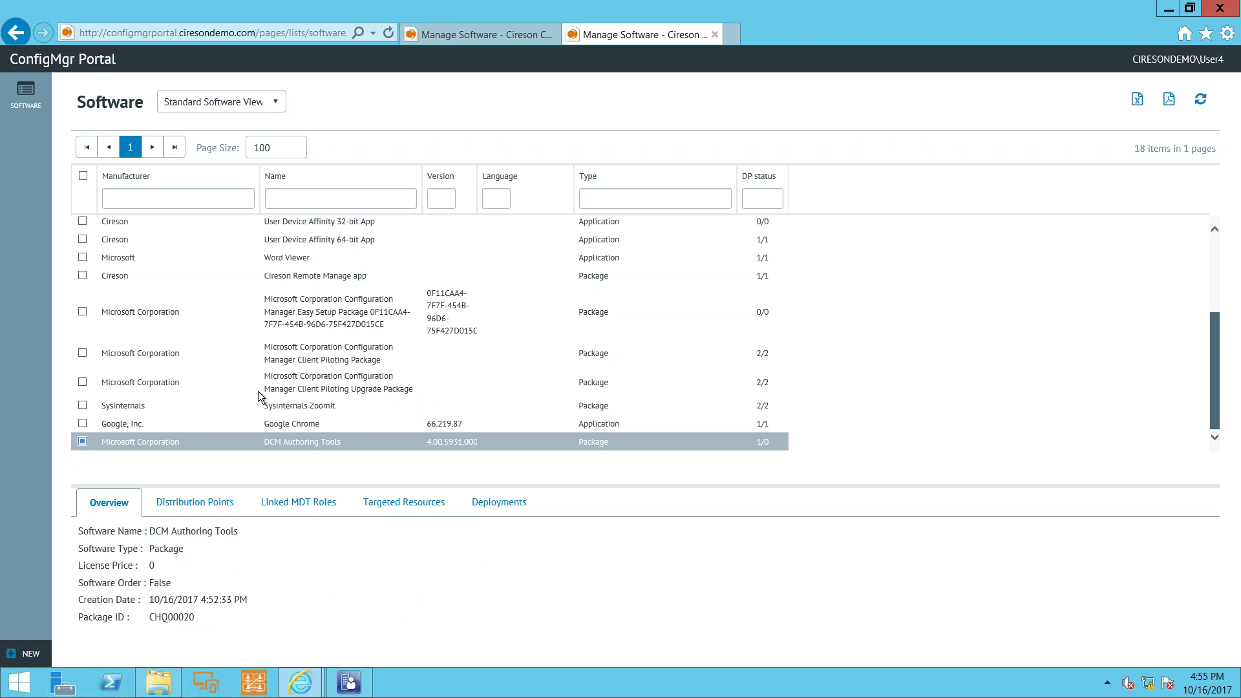
{"action": "right_click", "coordinate": [159, 441]}
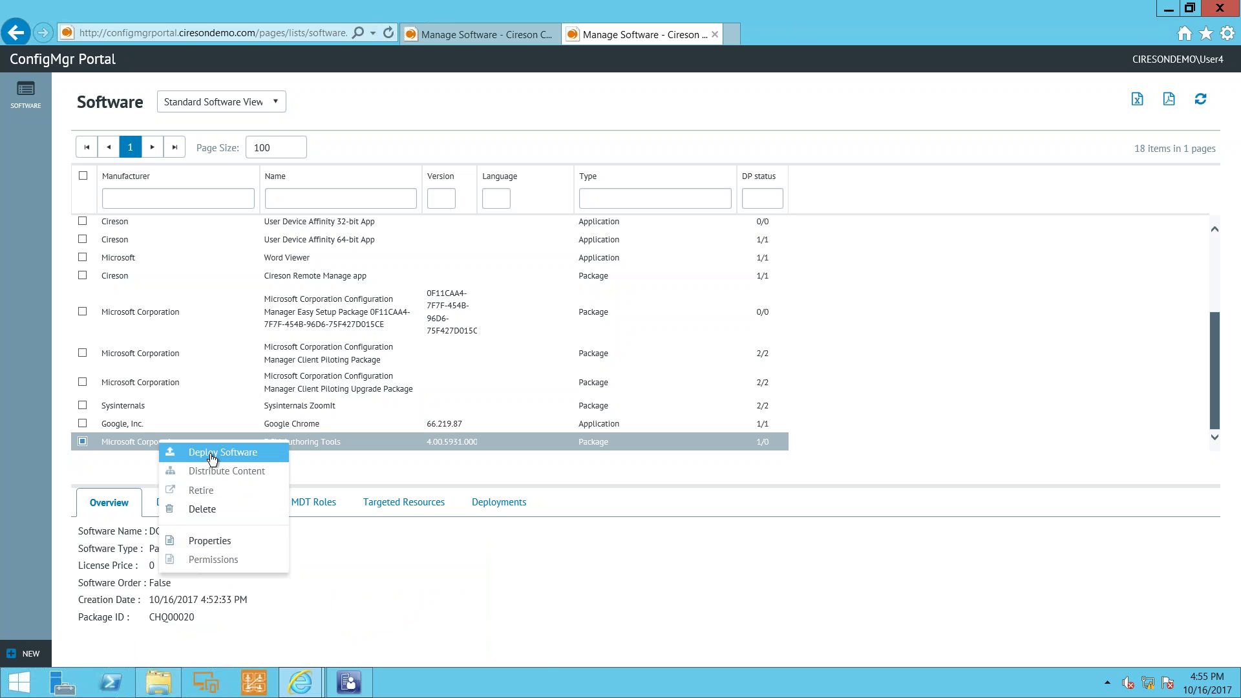
{"action": "left_click", "coordinate": [26, 653]}
{"action": "left_click", "coordinate": [39, 607]}
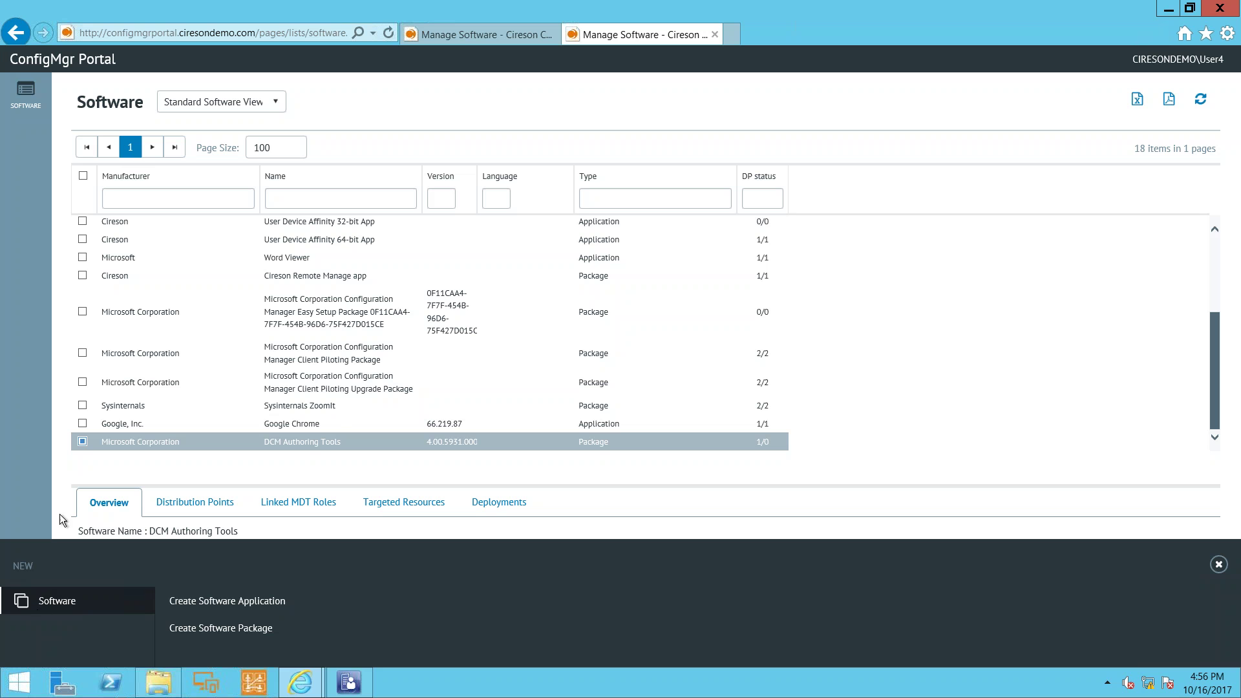
Step: Refresh the Software list and select DCM Authoring Tools, now showing DP status 1/1
{"action": "left_click", "coordinate": [464, 34]}
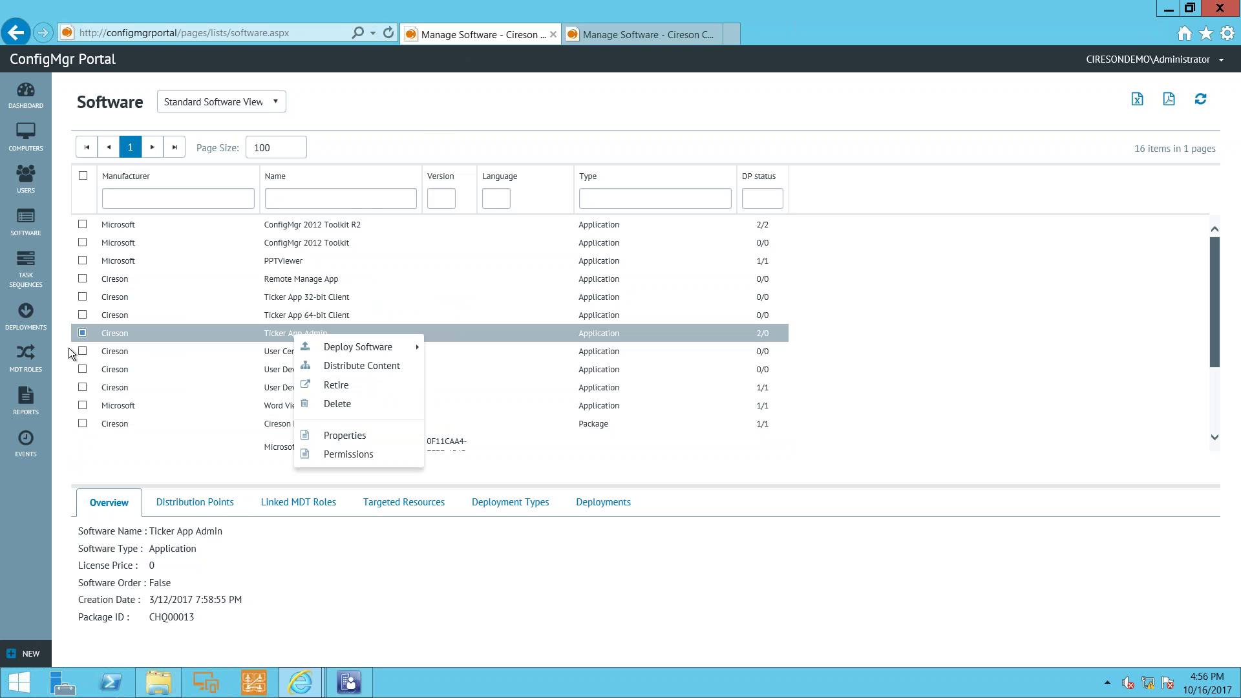
{"action": "left_click", "coordinate": [39, 234]}
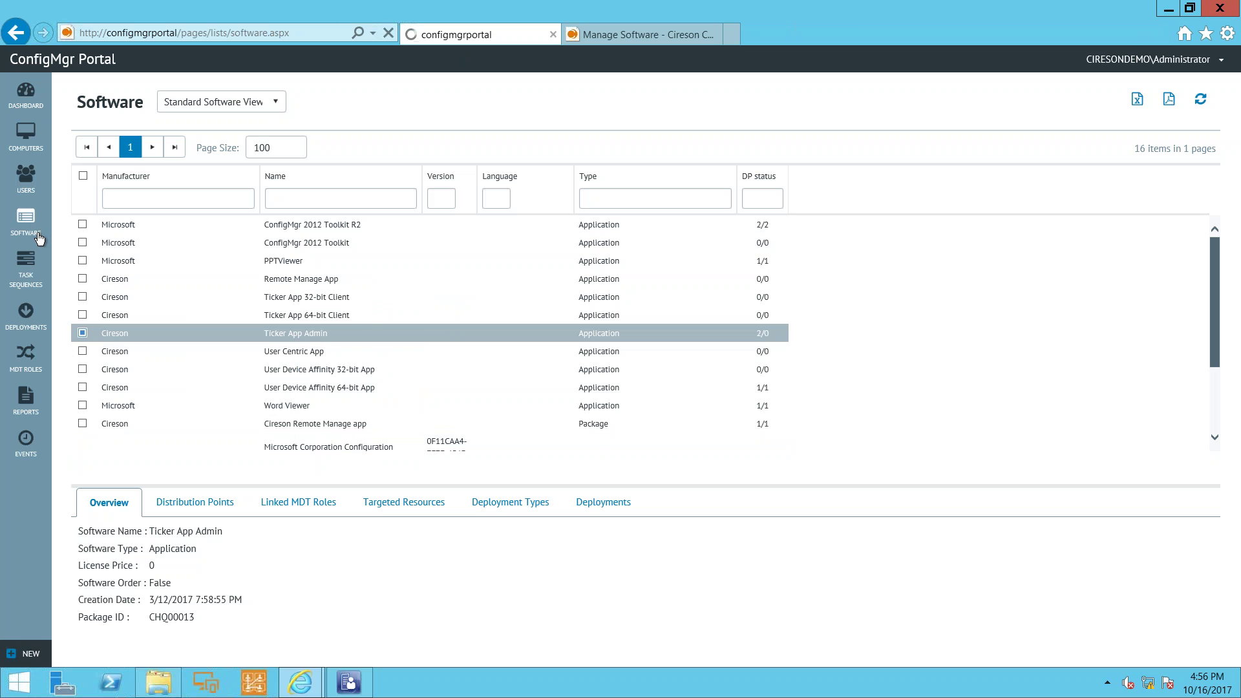
{"action": "scroll", "coordinate": [401, 362], "scroll_direction": "down", "scroll_amount": 3}
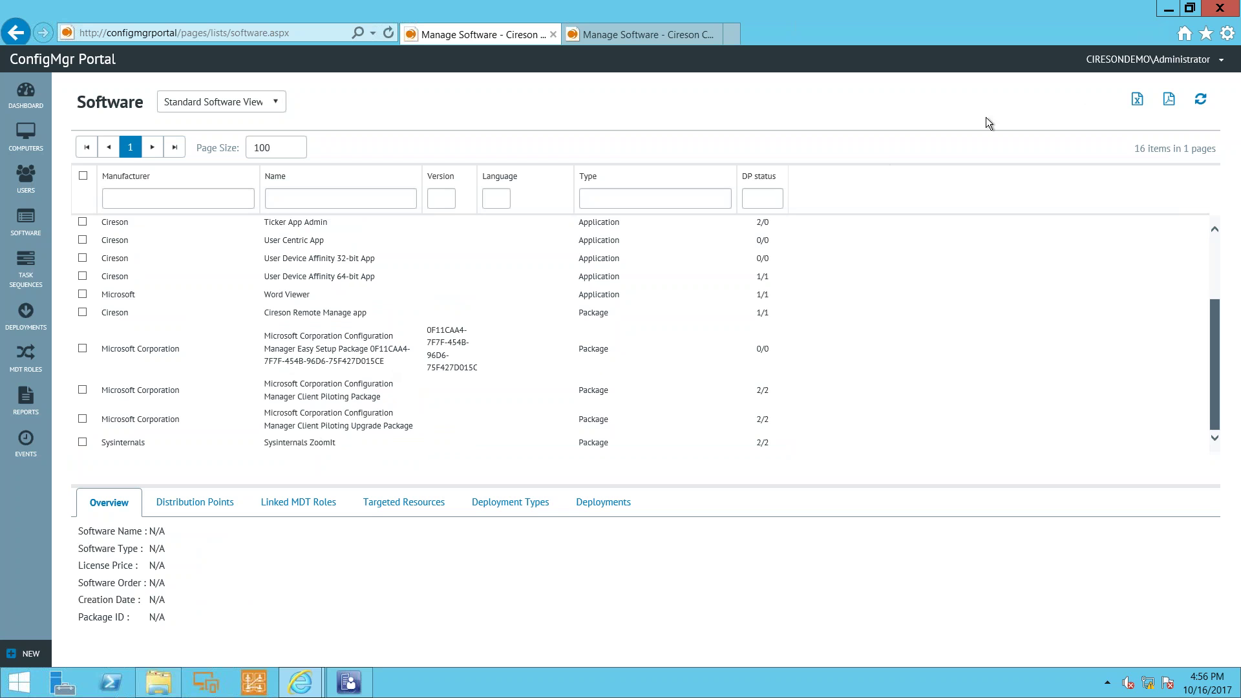
{"action": "left_click", "coordinate": [1198, 101]}
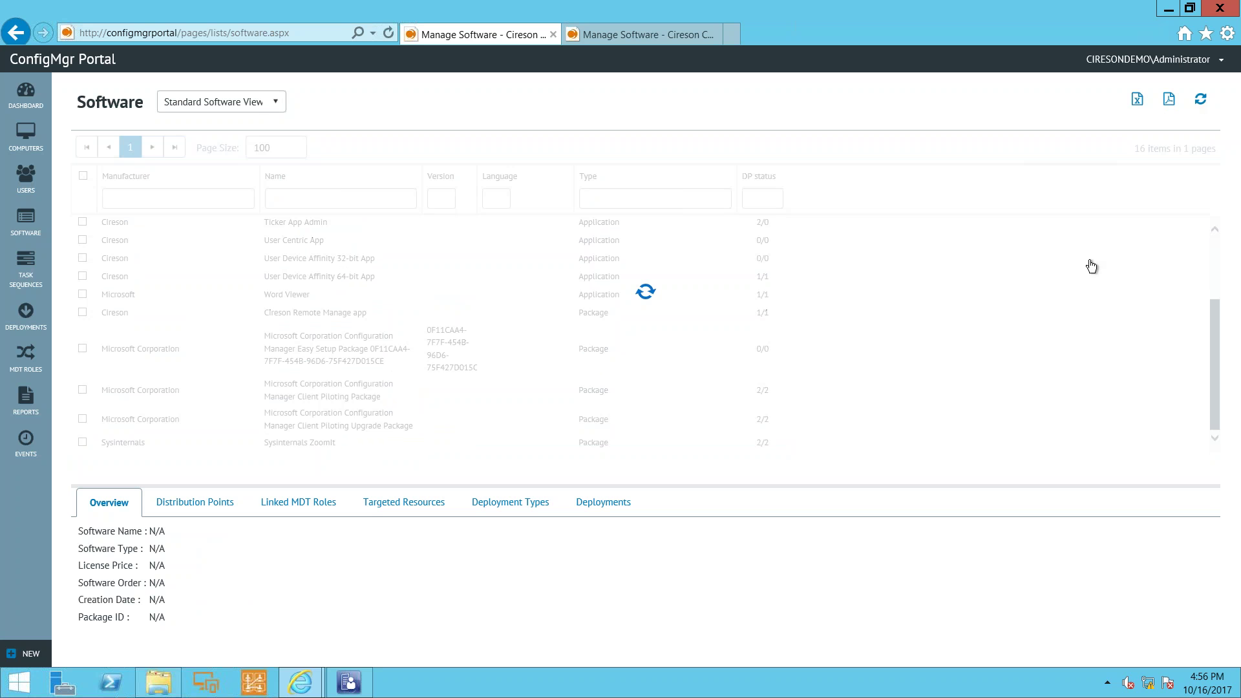
{"action": "scroll", "coordinate": [365, 398], "scroll_direction": "down", "scroll_amount": 3}
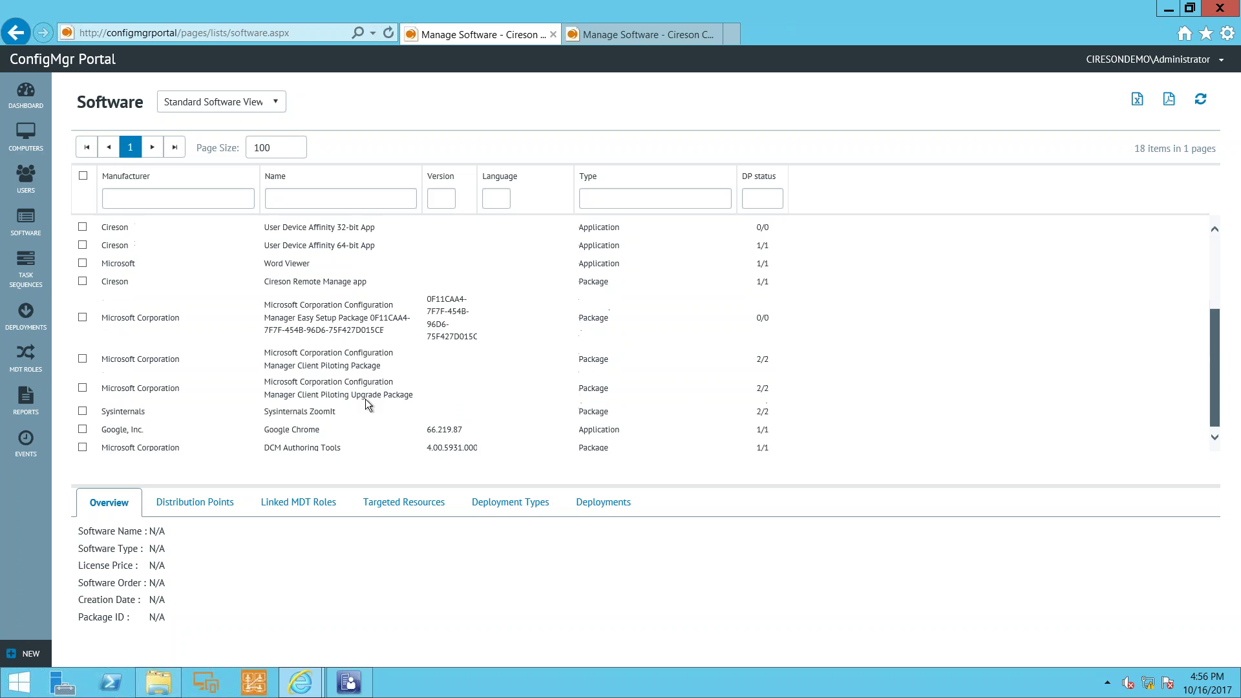
{"action": "left_click", "coordinate": [303, 442]}
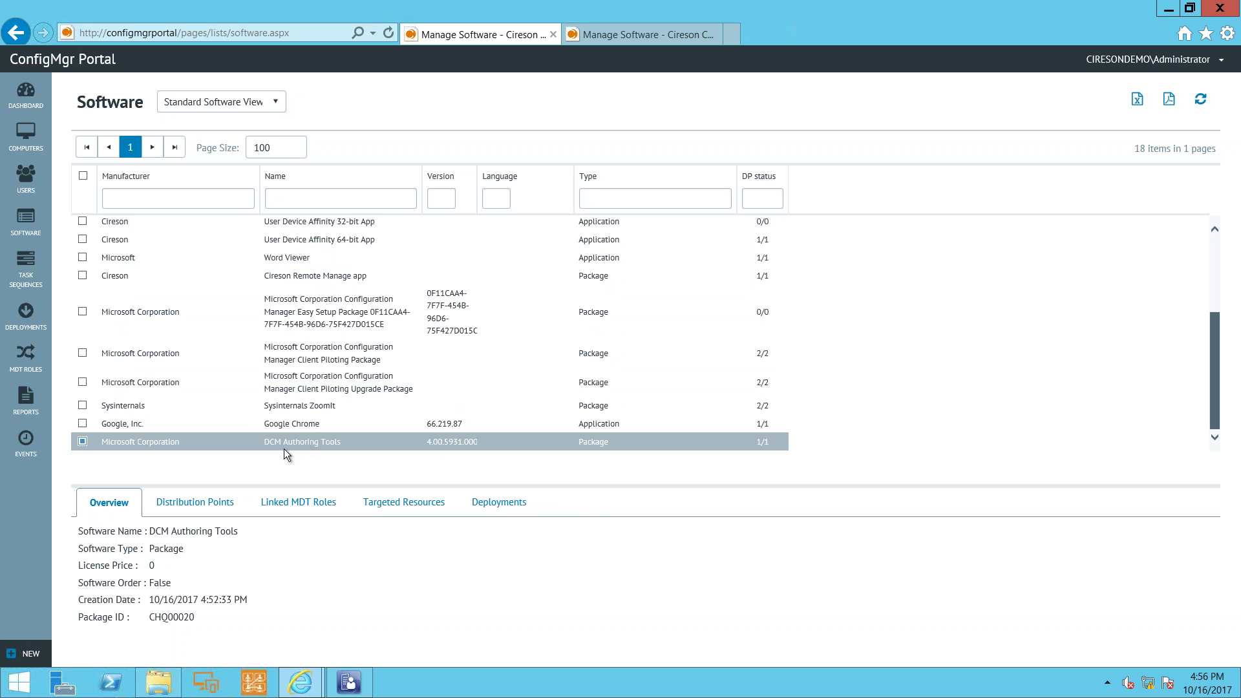
Step: Start a Quick Software Deployment of DCM Authoring Tools, then cancel it
{"action": "right_click", "coordinate": [175, 442]}
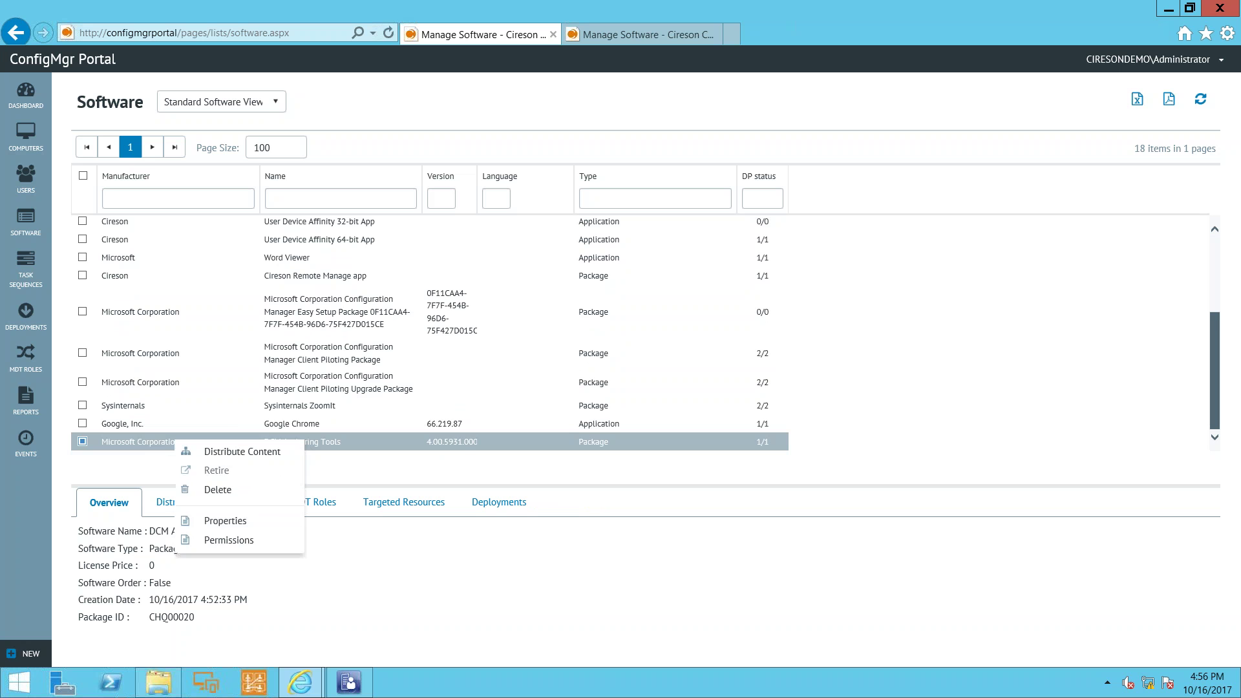
{"action": "mouse_move", "coordinate": [232, 460]}
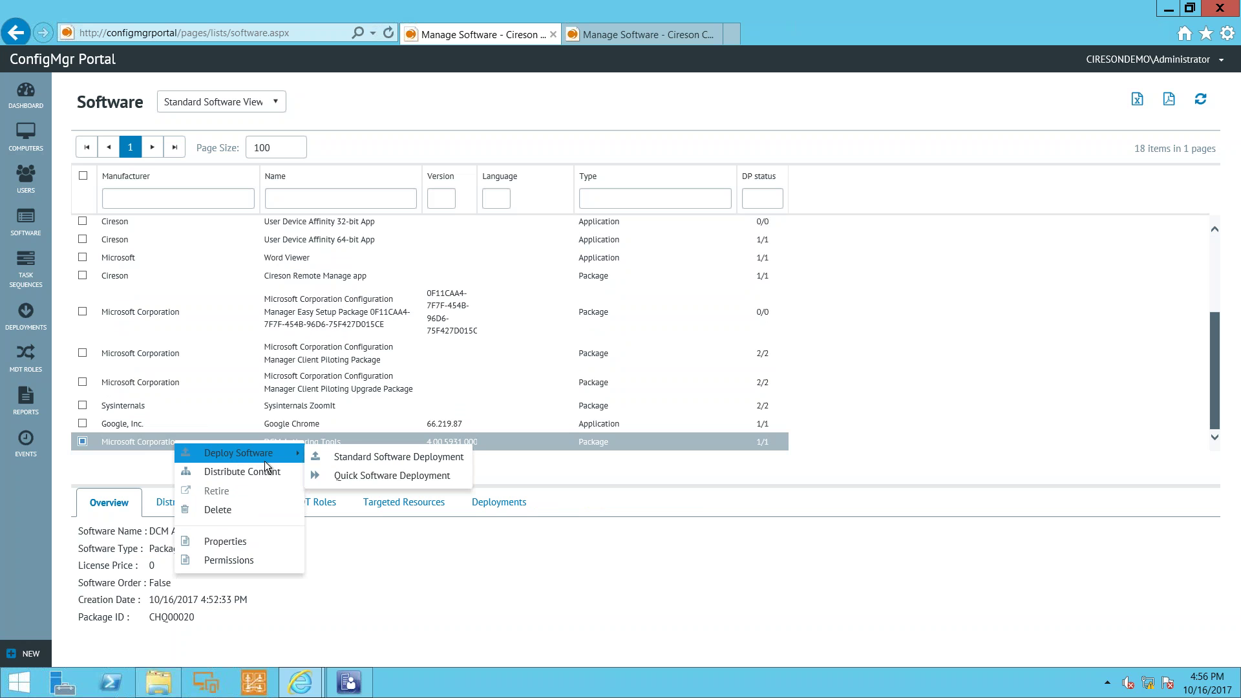
{"action": "left_click", "coordinate": [360, 475]}
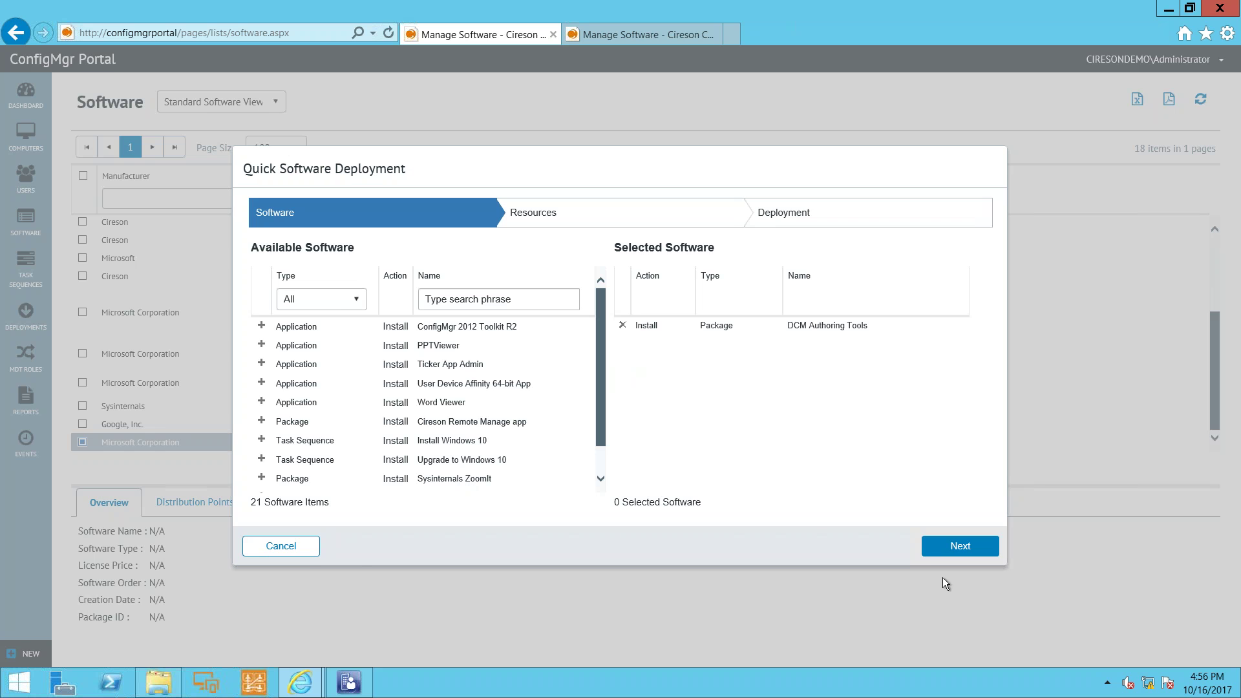
{"action": "left_click", "coordinate": [292, 548]}
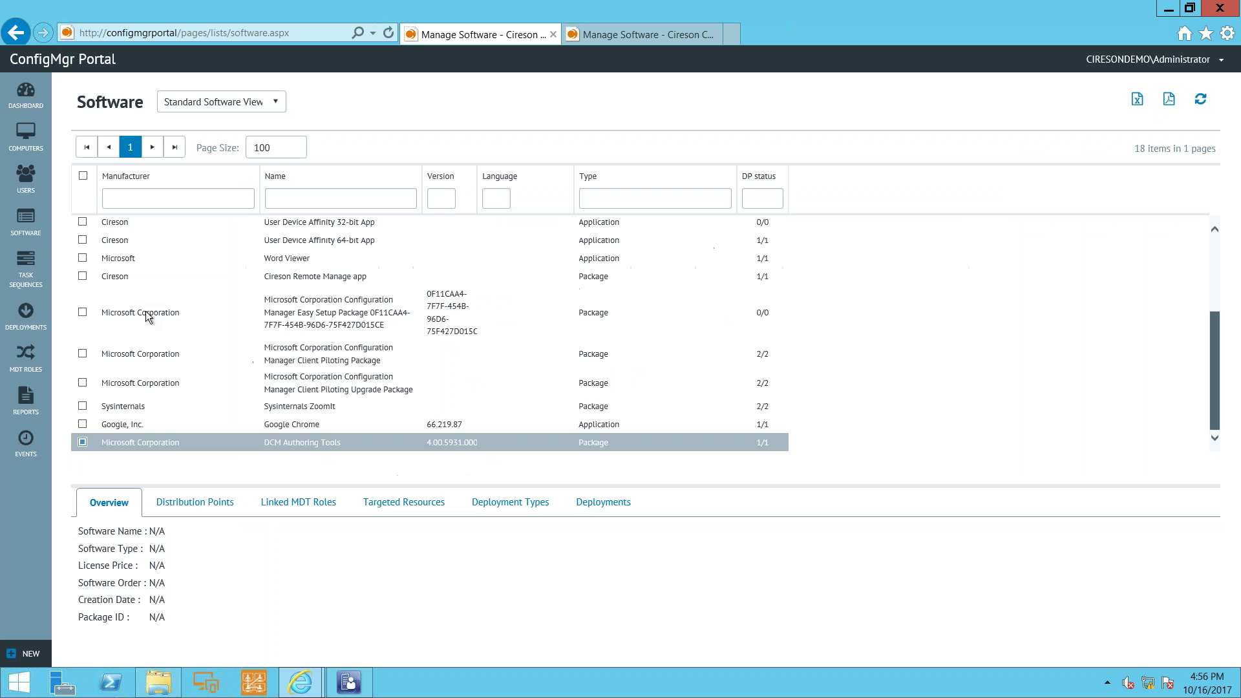
Step: Select CLIENT7 on the Computers page and review its Add/Remove Programs list
{"action": "left_click", "coordinate": [26, 134]}
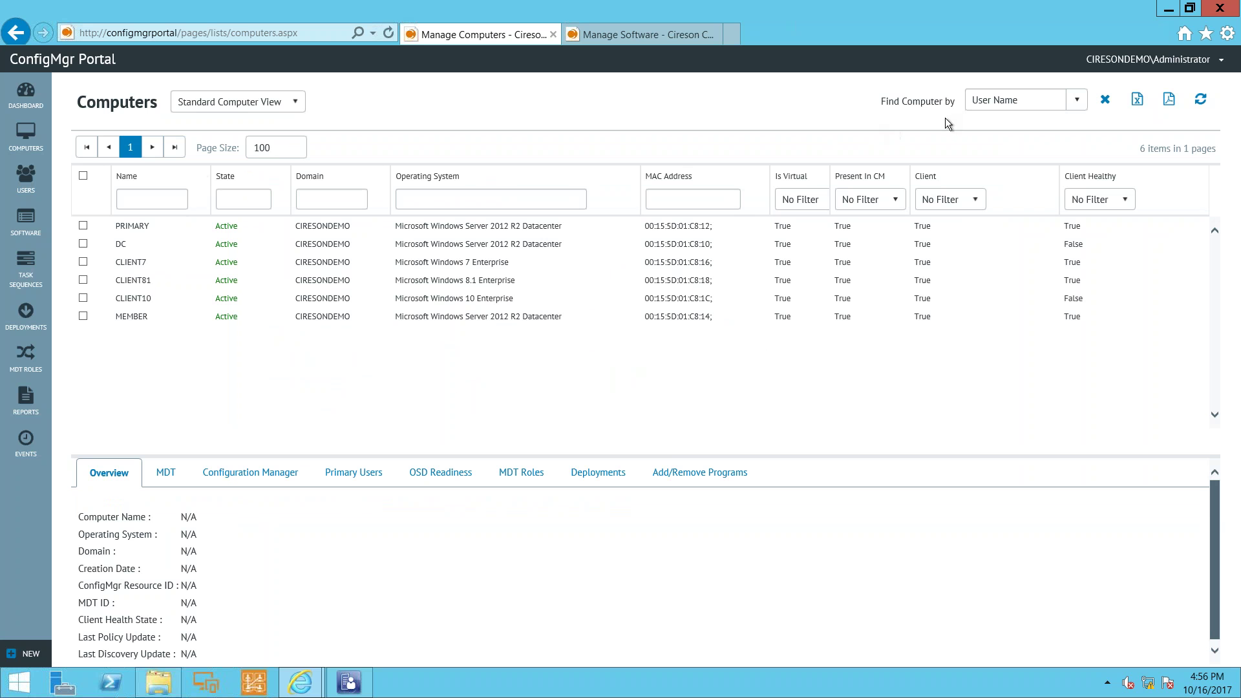
{"action": "left_click", "coordinate": [144, 262]}
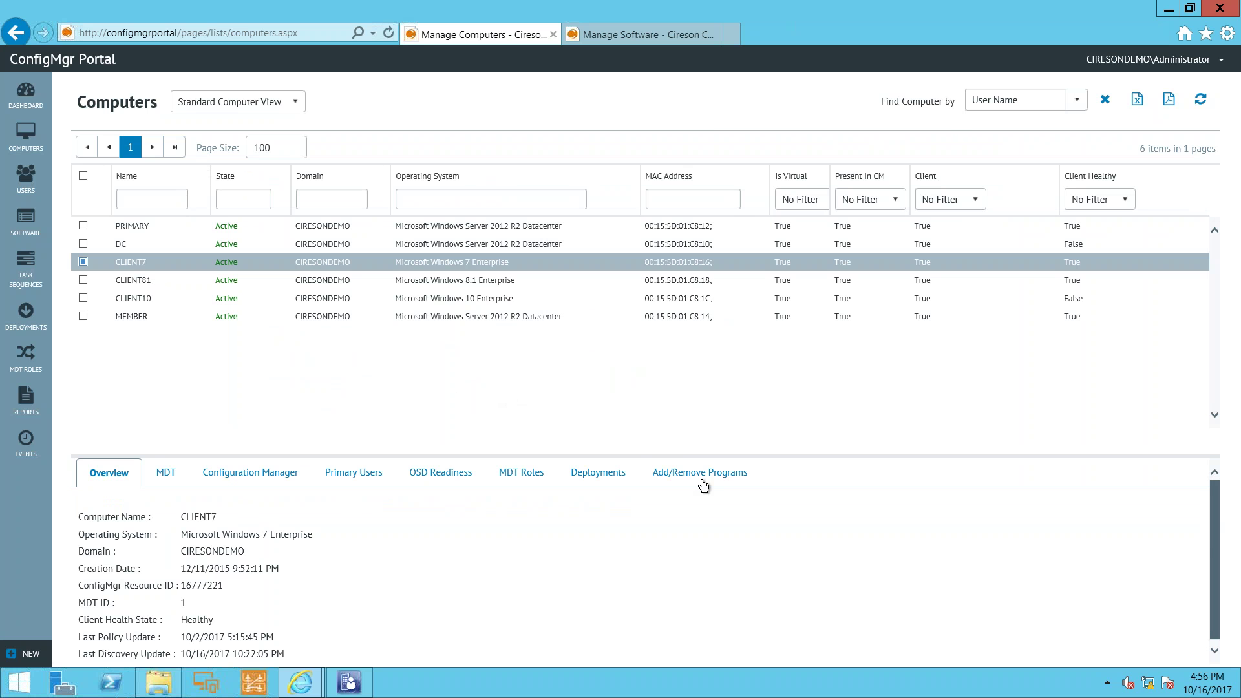
{"action": "left_click", "coordinate": [704, 475]}
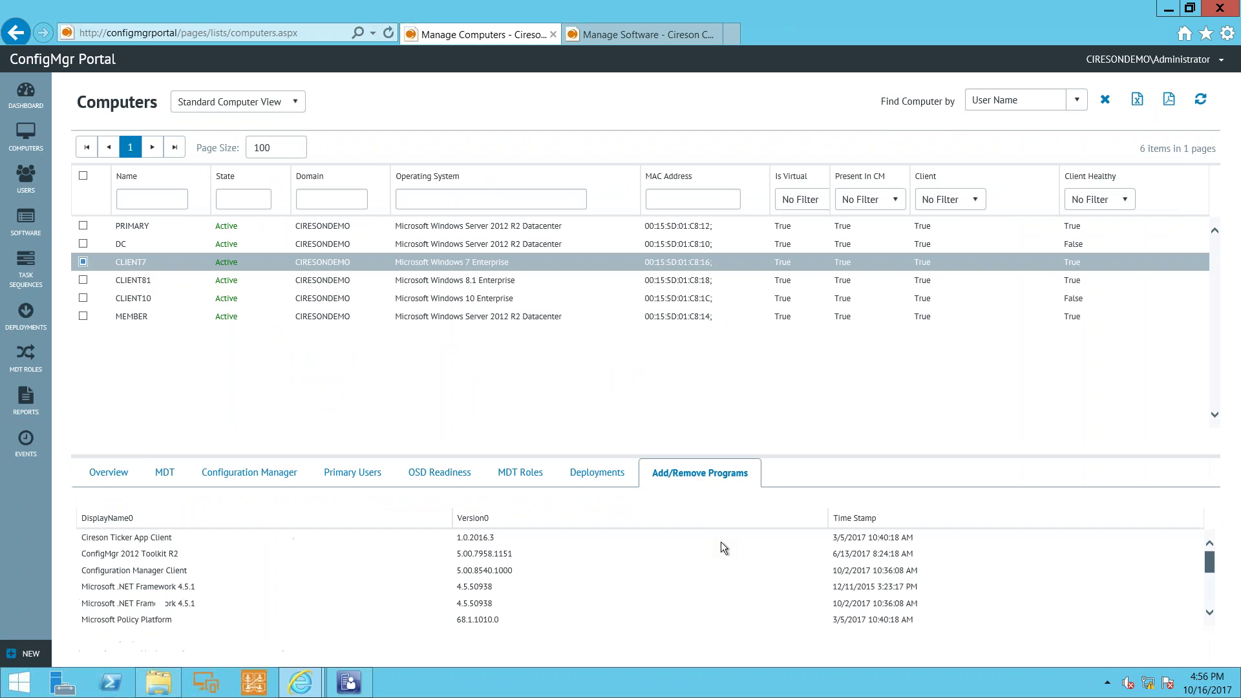
{"action": "scroll", "coordinate": [770, 571], "scroll_direction": "down", "scroll_amount": 5}
{"action": "scroll", "coordinate": [770, 572], "scroll_direction": "down", "scroll_amount": 2}
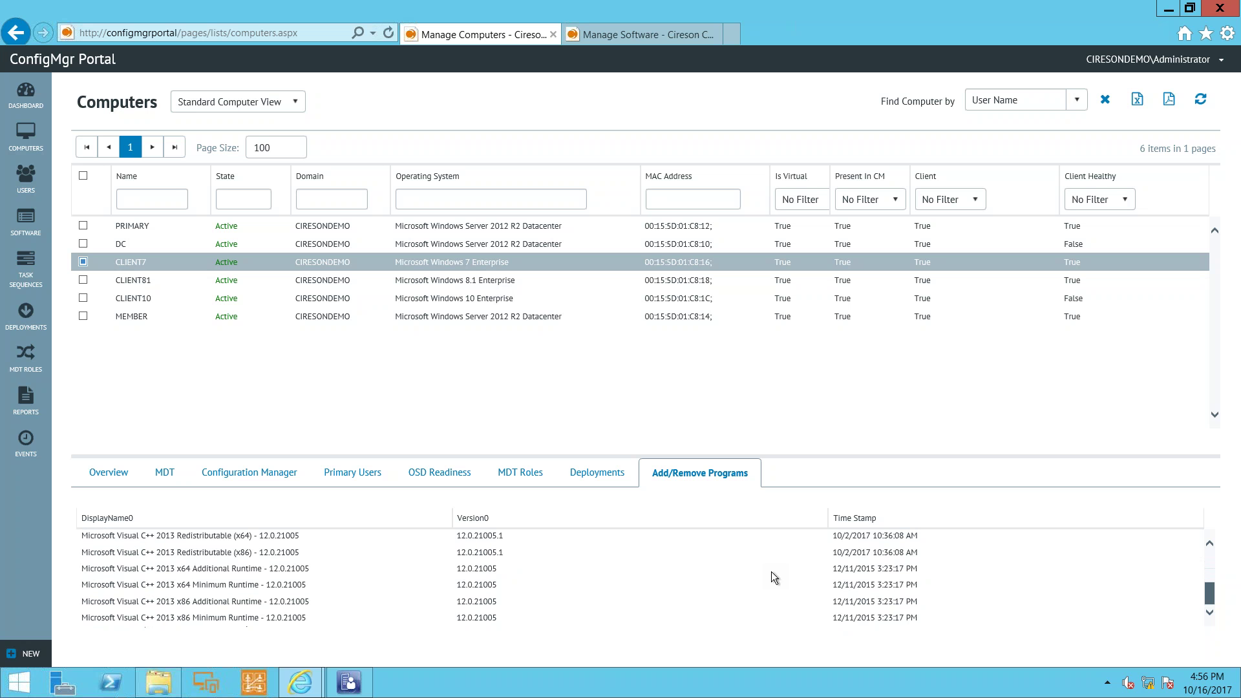
Step: Show CLIENT7's deployments (Toolkit R2, PPTViewer, Word Viewer) and bring up its Deploy Software choices
{"action": "left_click", "coordinate": [588, 475]}
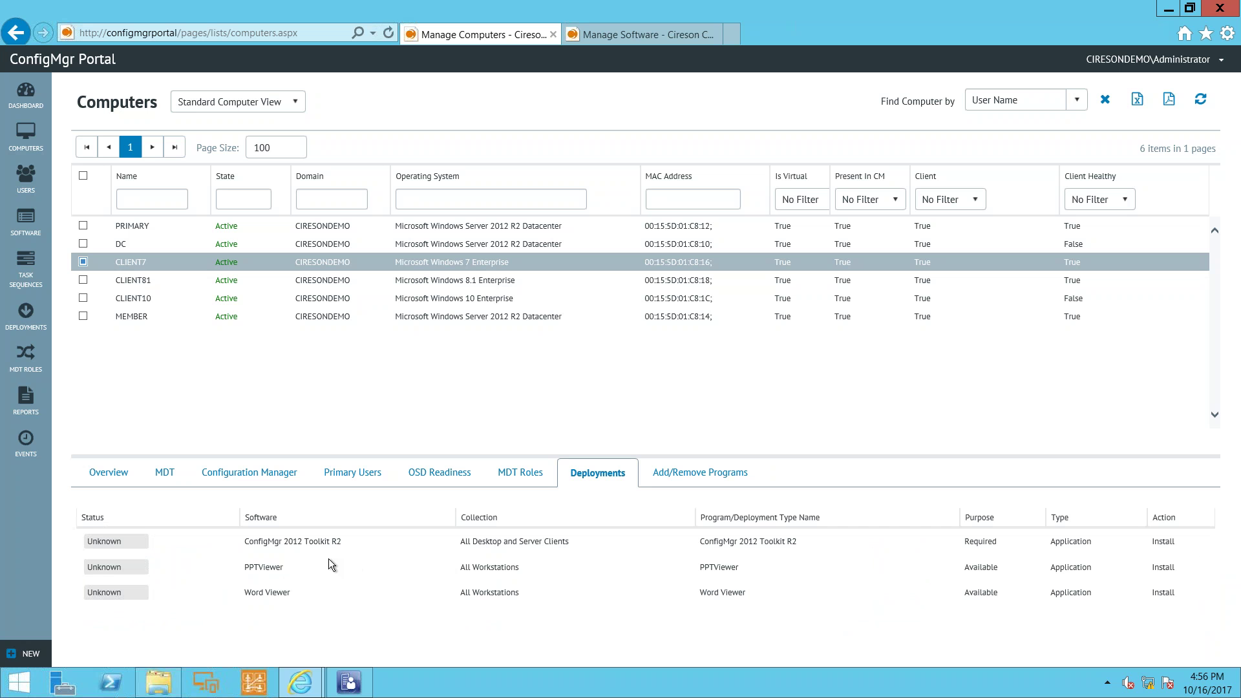
{"action": "right_click", "coordinate": [154, 255]}
{"action": "mouse_move", "coordinate": [200, 289]}
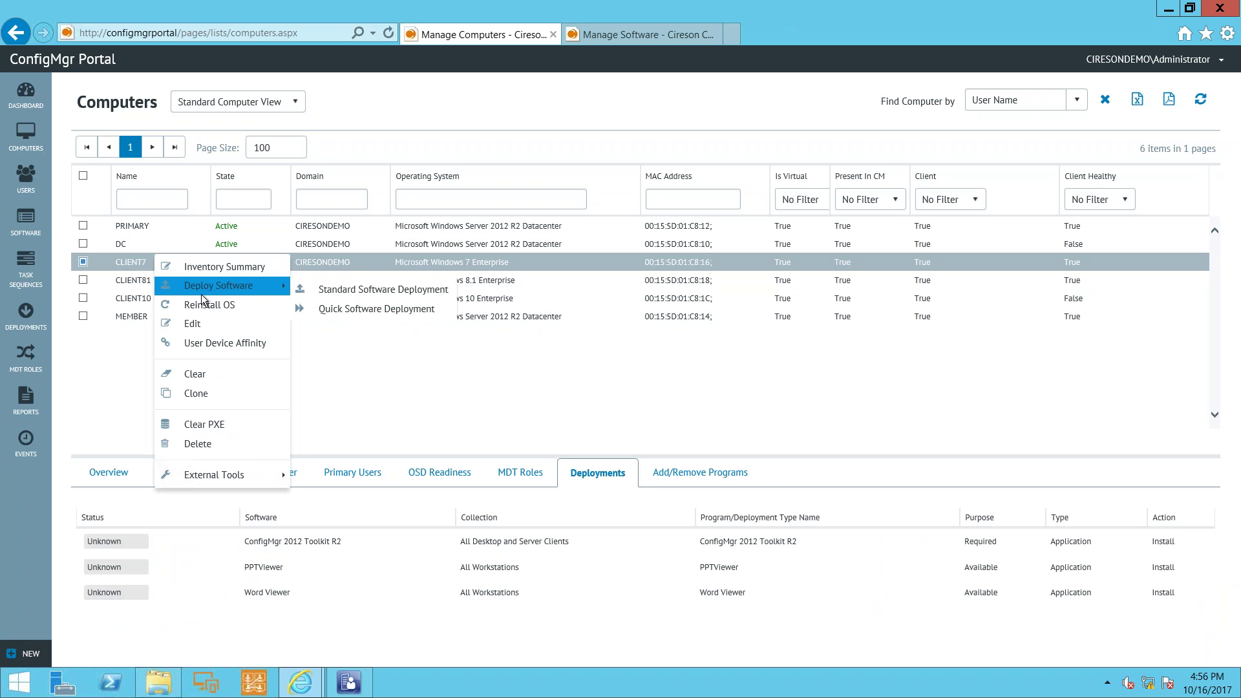
Step: Quick-deploy DCM Authoring Tools to CLIENT7 with the Workstation Packages template and client policy download
{"action": "left_click", "coordinate": [343, 309]}
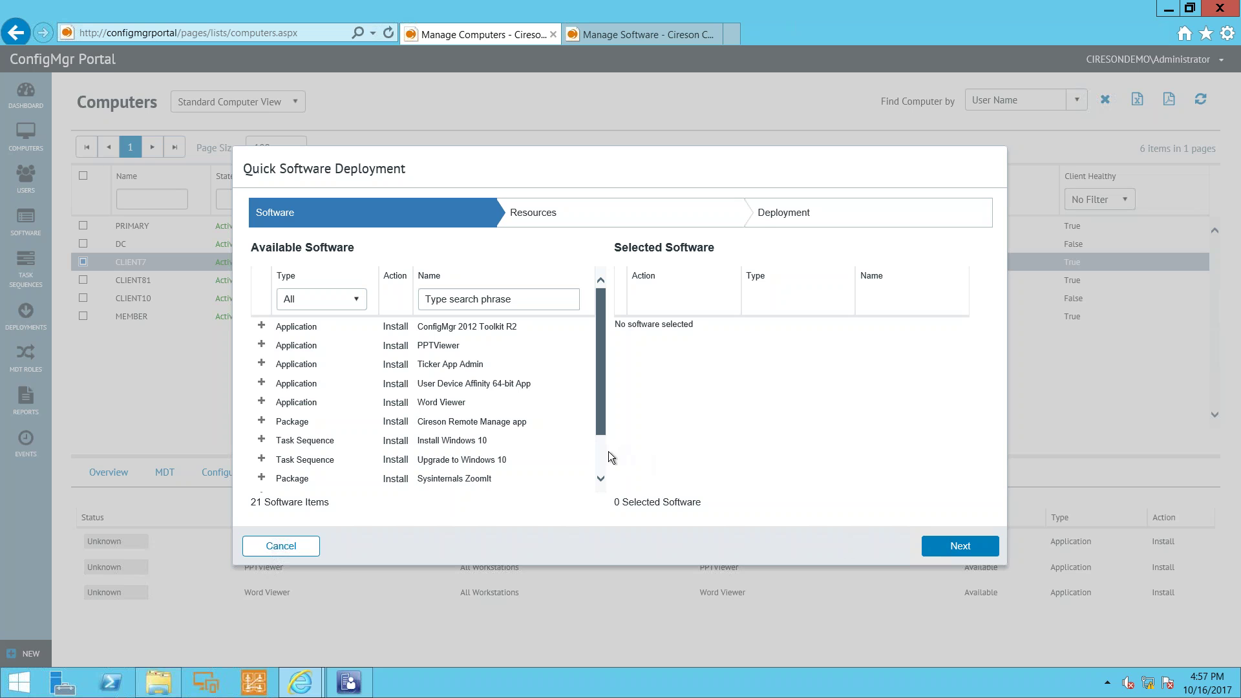
{"action": "scroll", "coordinate": [602, 450], "scroll_direction": "down", "scroll_amount": 2}
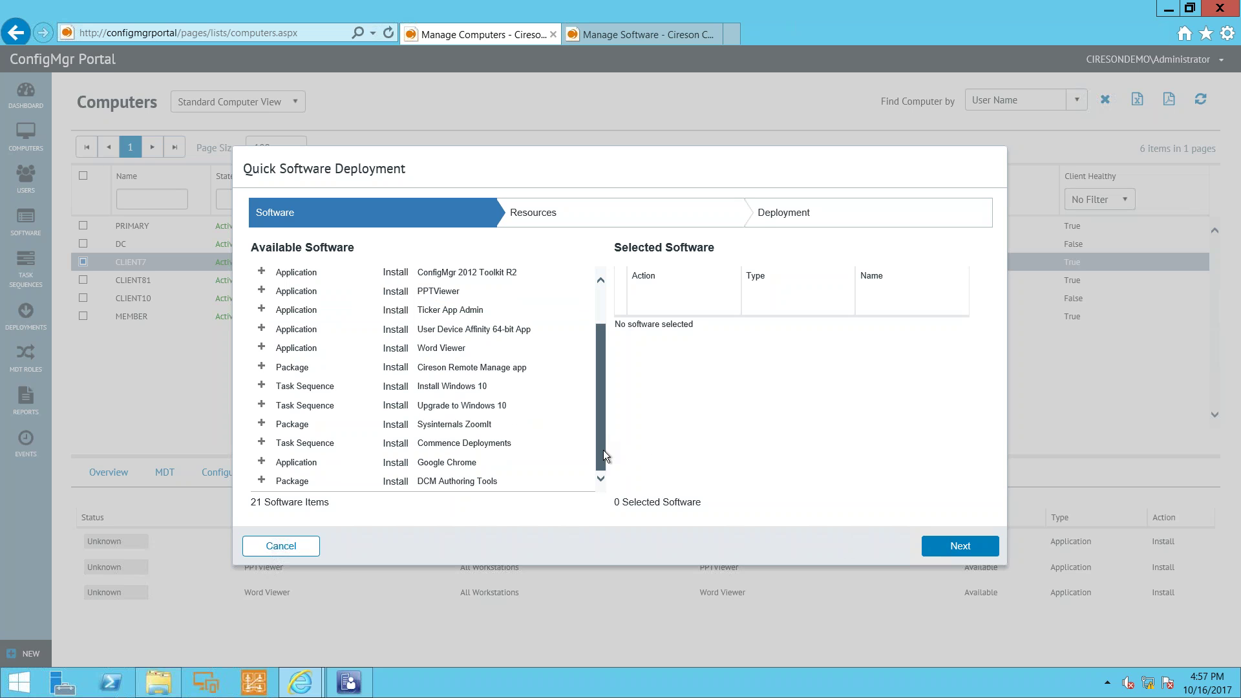
{"action": "left_click", "coordinate": [261, 480]}
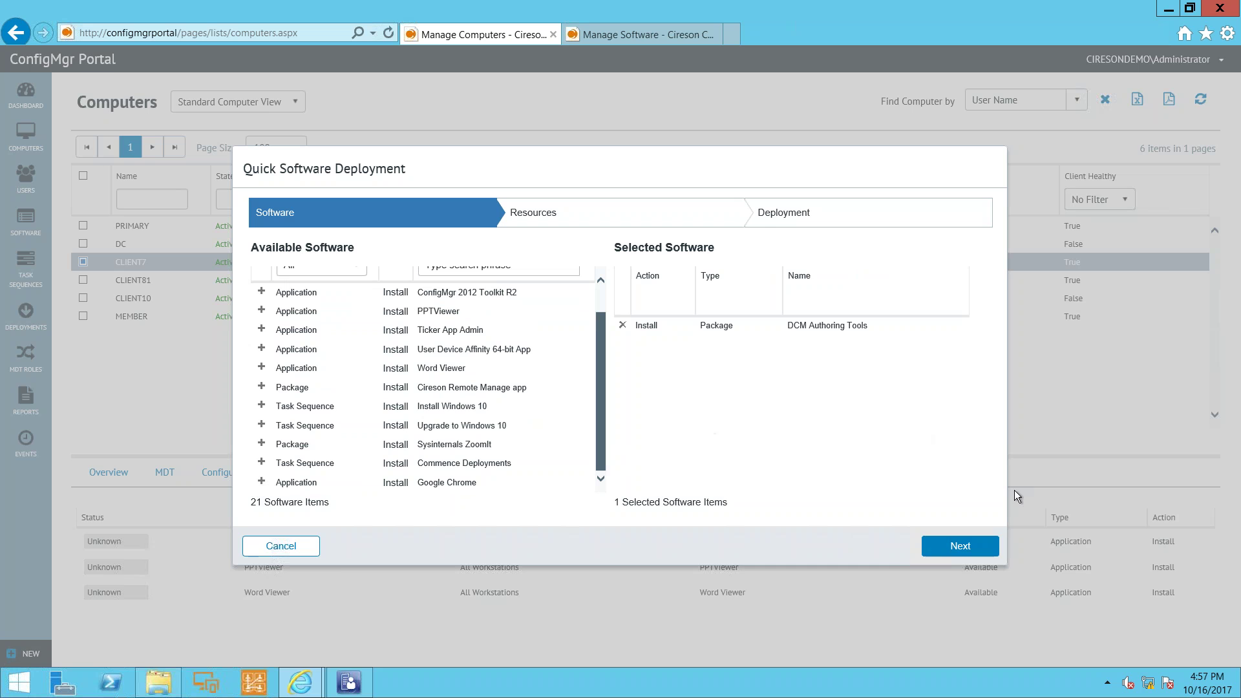
{"action": "left_click", "coordinate": [960, 545]}
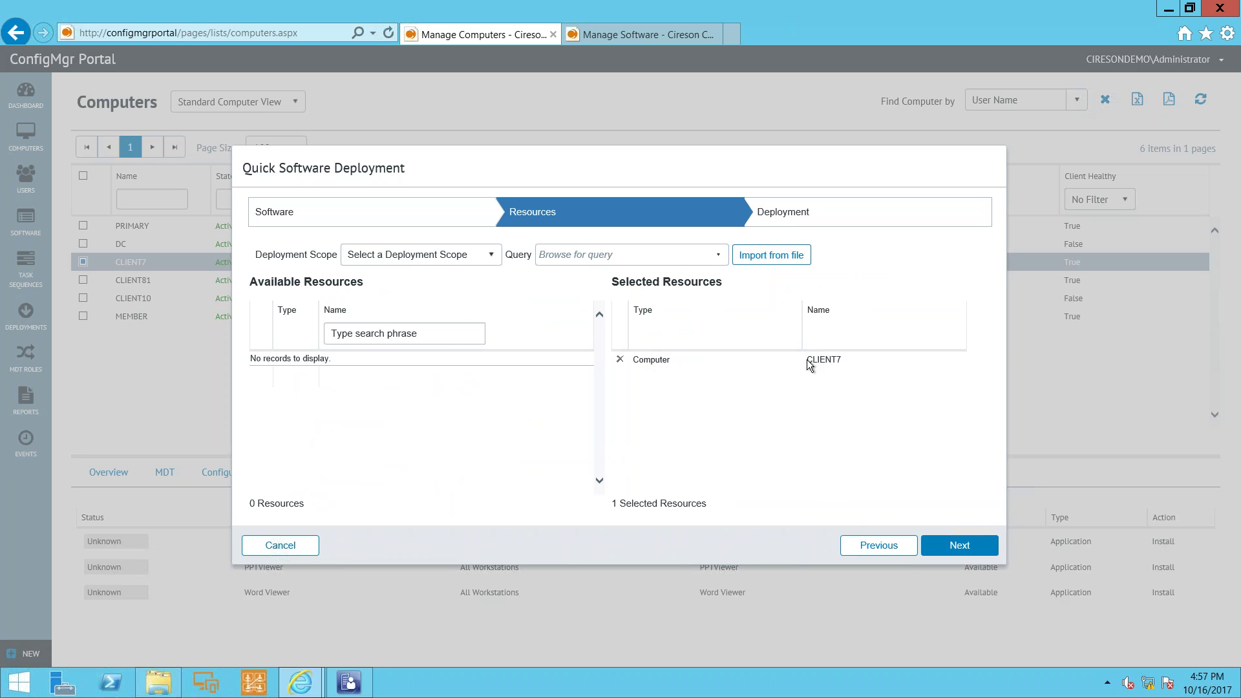
{"action": "left_click", "coordinate": [956, 546]}
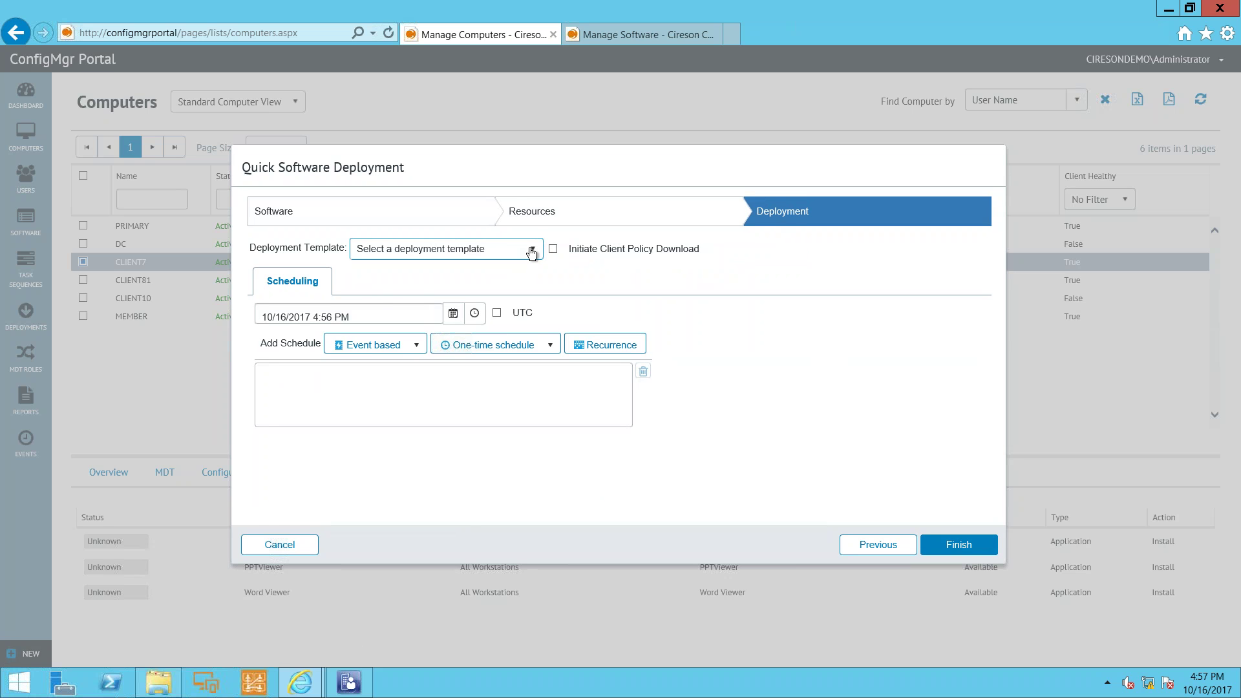
{"action": "left_click", "coordinate": [531, 252]}
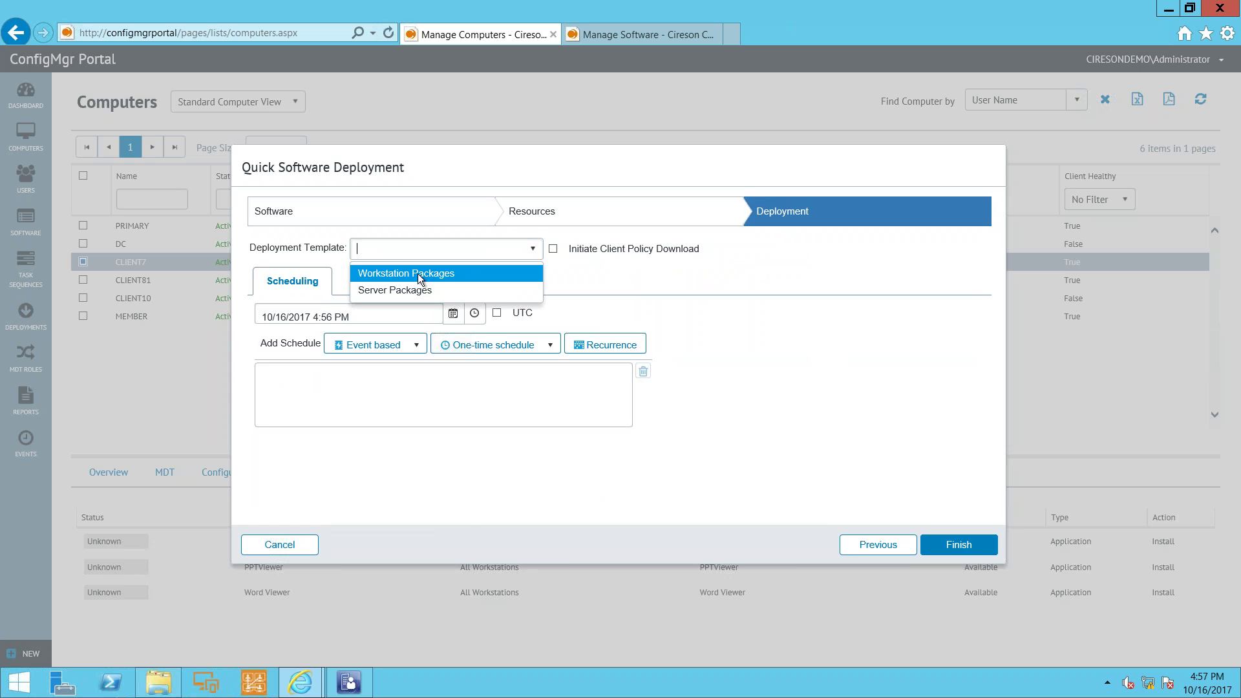
{"action": "left_click", "coordinate": [418, 273]}
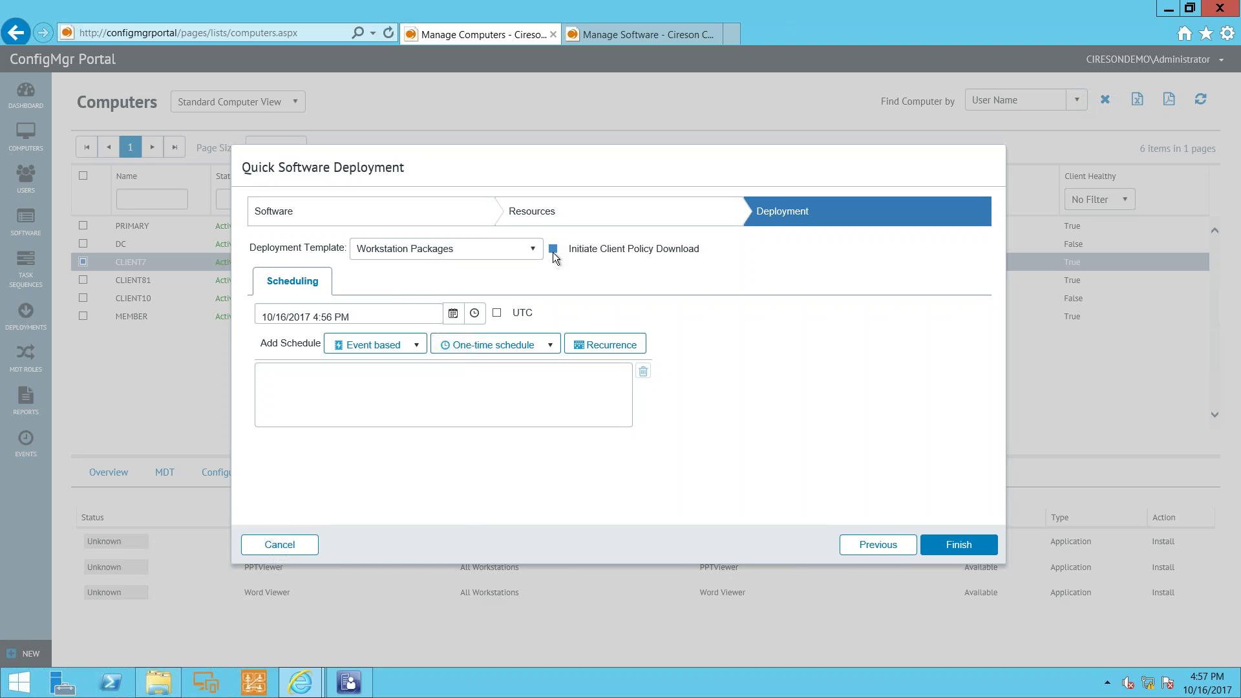
{"action": "left_click", "coordinate": [969, 547]}
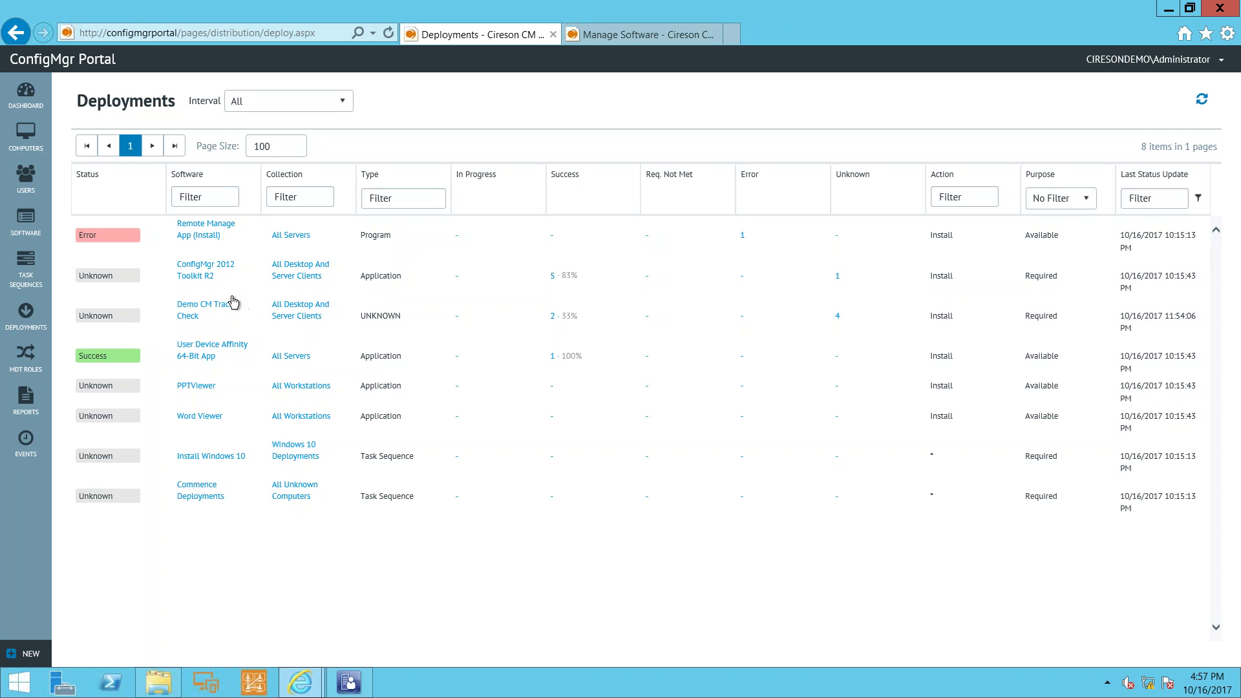
Step: Refresh Deployments to confirm DCM Authoring Tools (Install) is listed, then review the dashboard charts
{"action": "left_click", "coordinate": [1201, 100]}
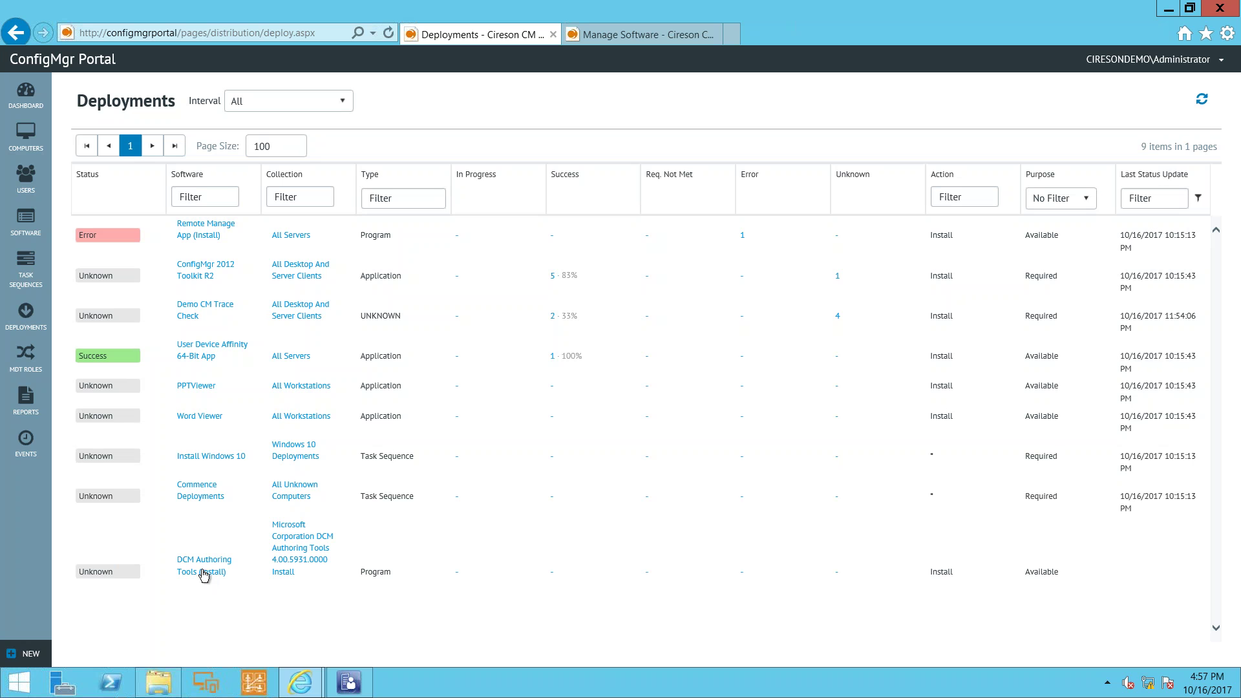
{"action": "left_click", "coordinate": [26, 96]}
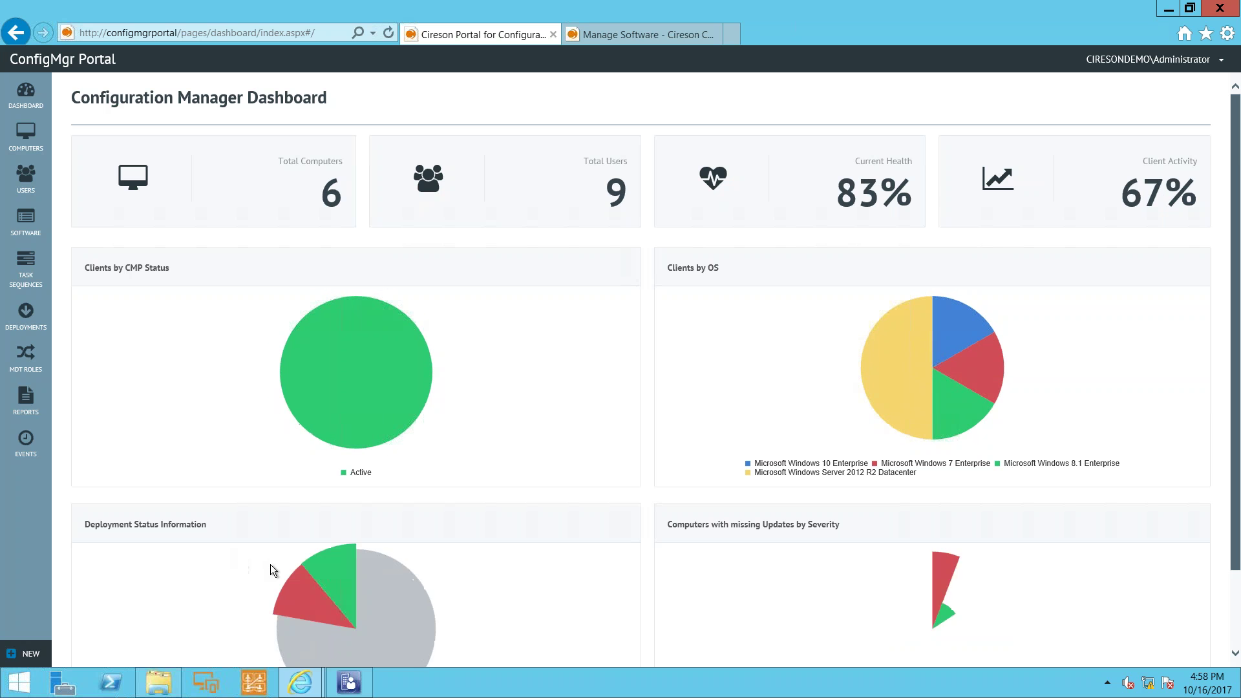
{"action": "scroll", "coordinate": [271, 569], "scroll_direction": "down", "scroll_amount": 2}
{"action": "mouse_move", "coordinate": [354, 565]}
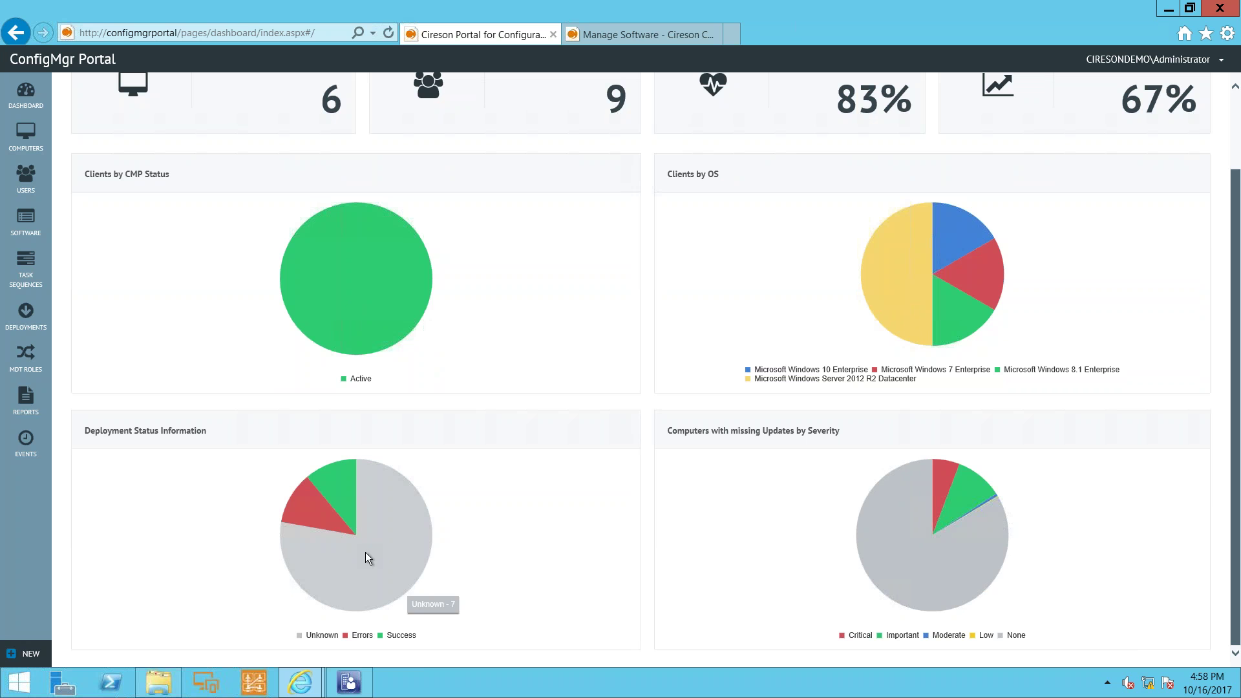
{"action": "left_click", "coordinate": [349, 682]}
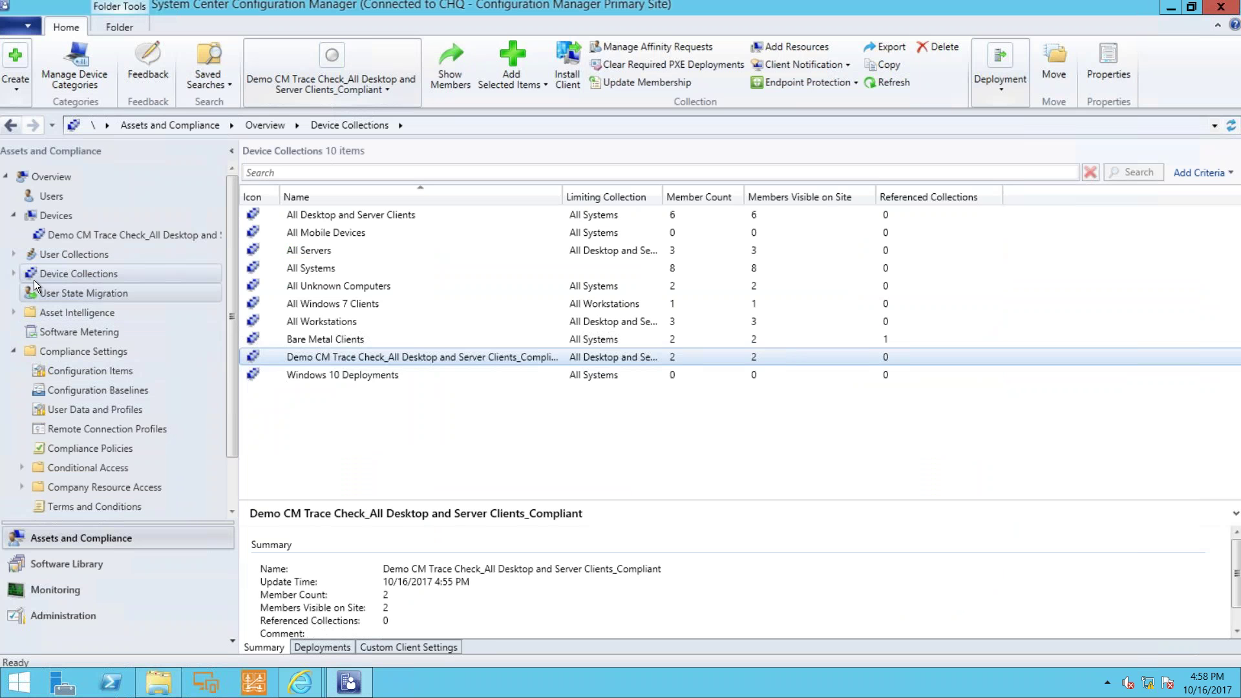
Step: Check the CMP DCM Authoring Tools collection holds CLIENT7 and lists its Install deployment
{"action": "left_click", "coordinate": [17, 271]}
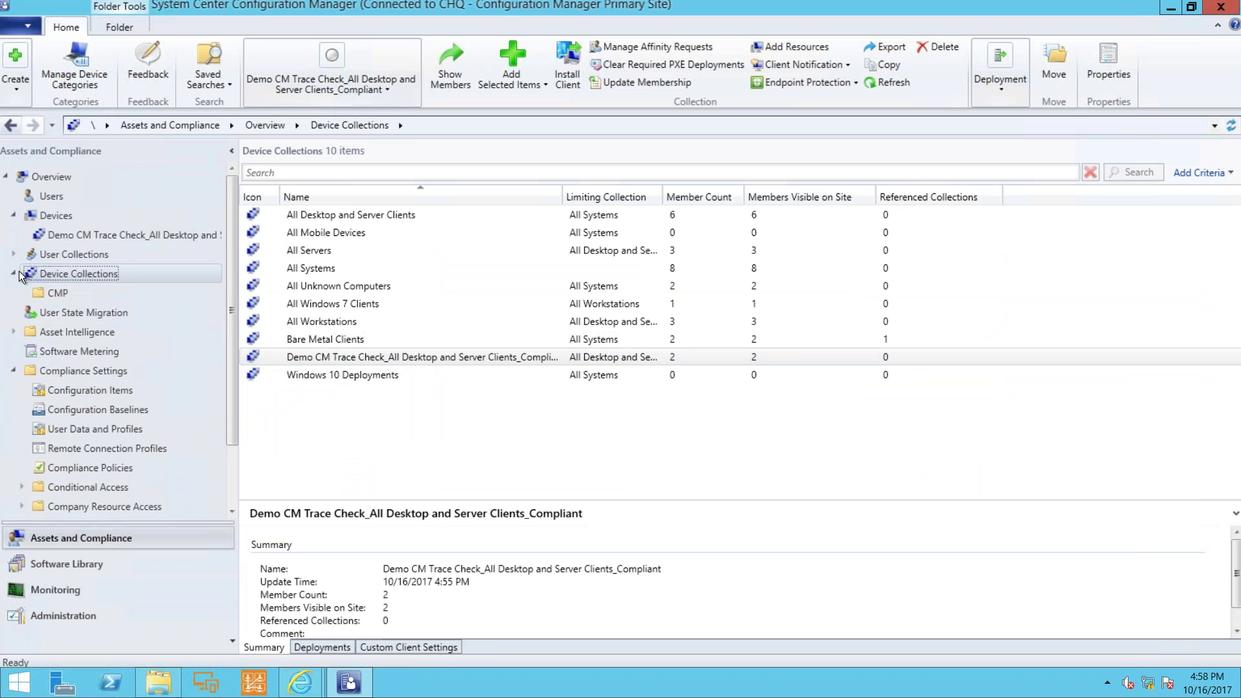
{"action": "left_click", "coordinate": [57, 292]}
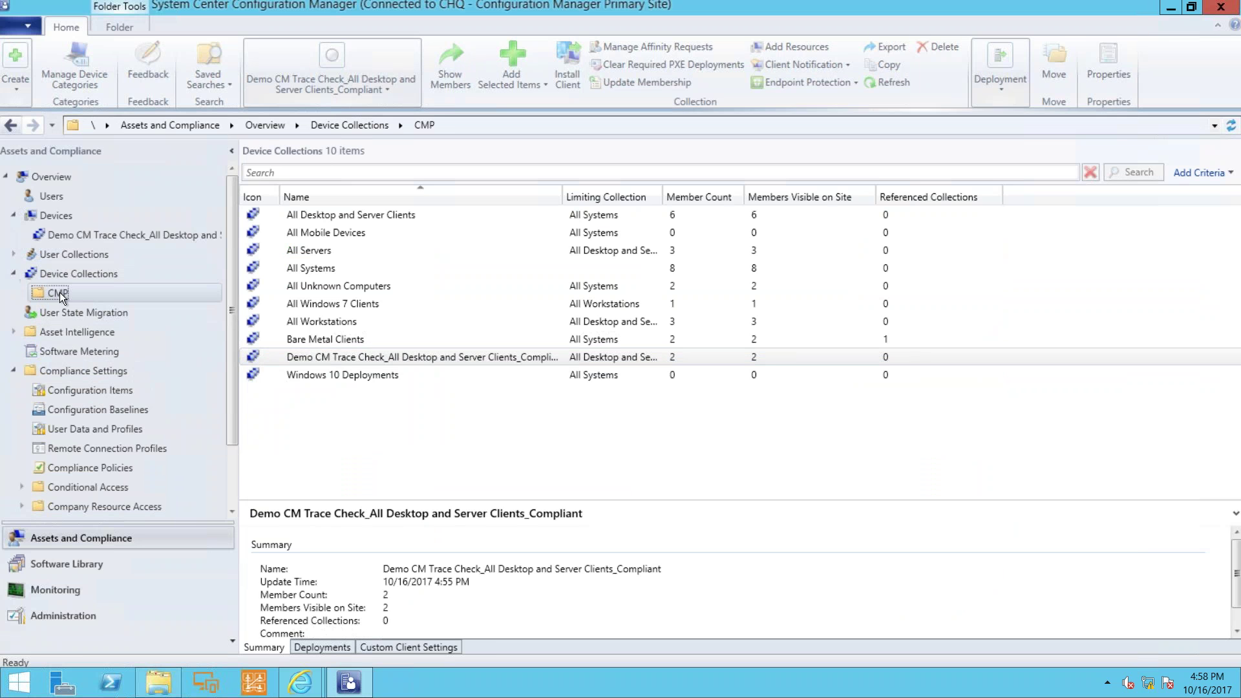
{"action": "left_click", "coordinate": [349, 215]}
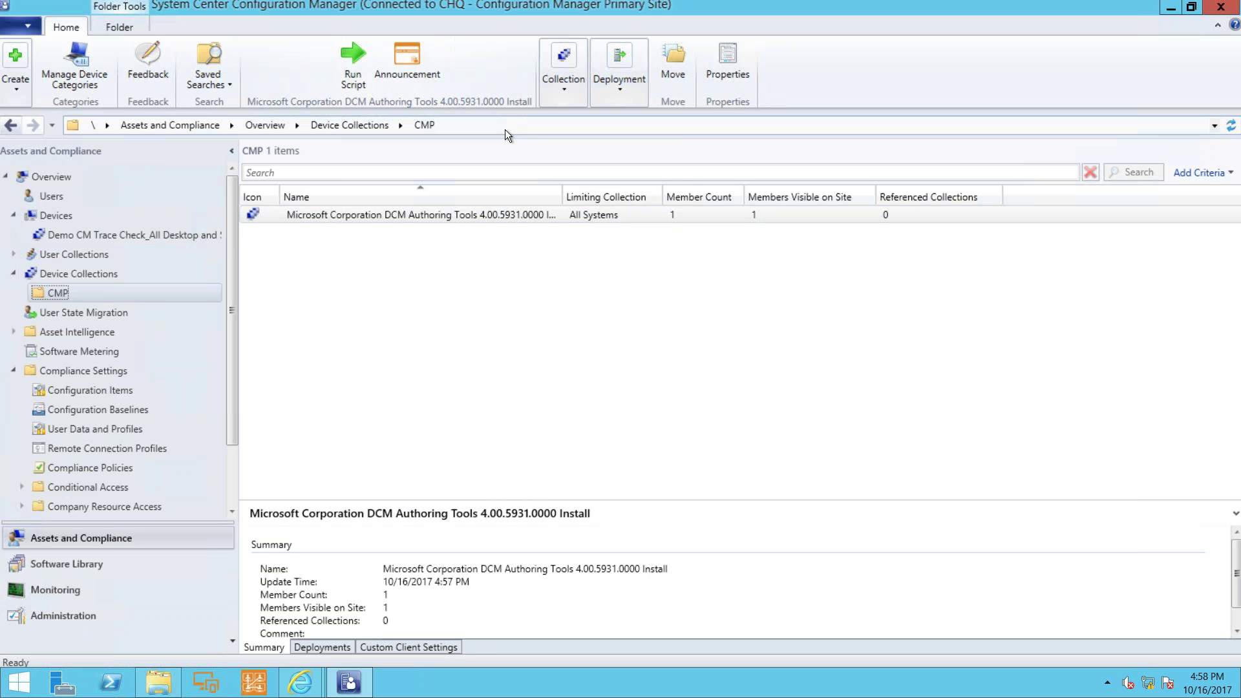
{"action": "double_click", "coordinate": [447, 215]}
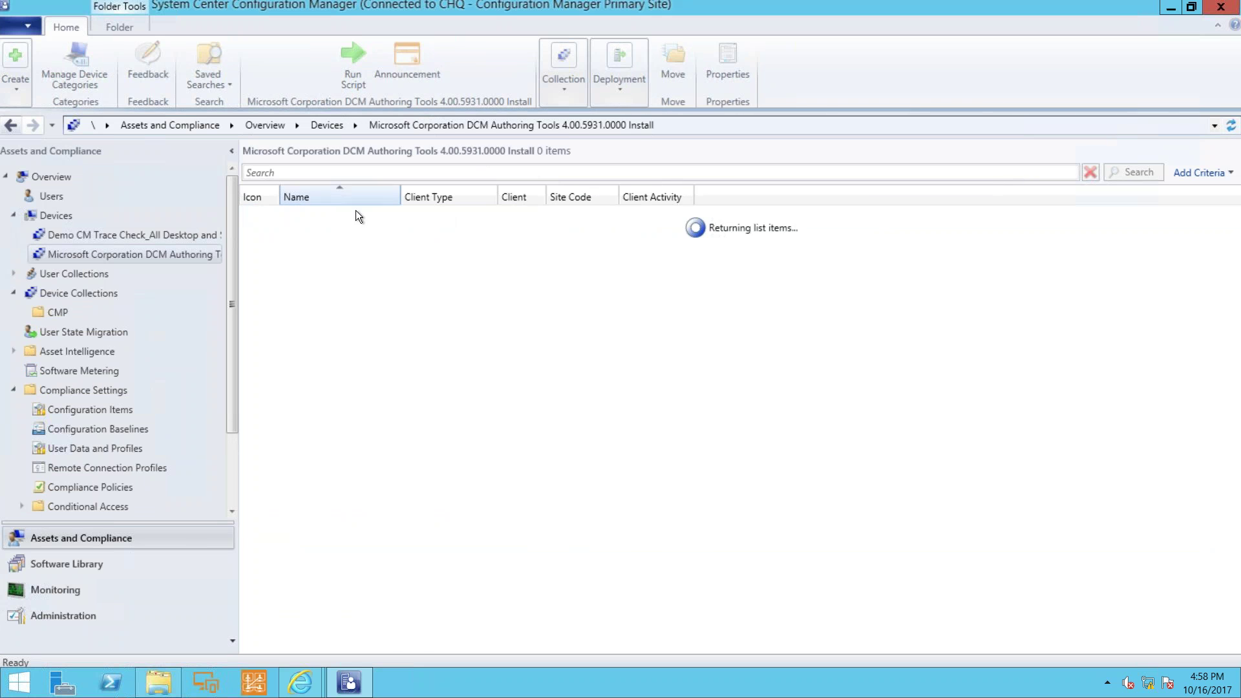
{"action": "left_click", "coordinate": [61, 292]}
{"action": "left_click", "coordinate": [64, 311]}
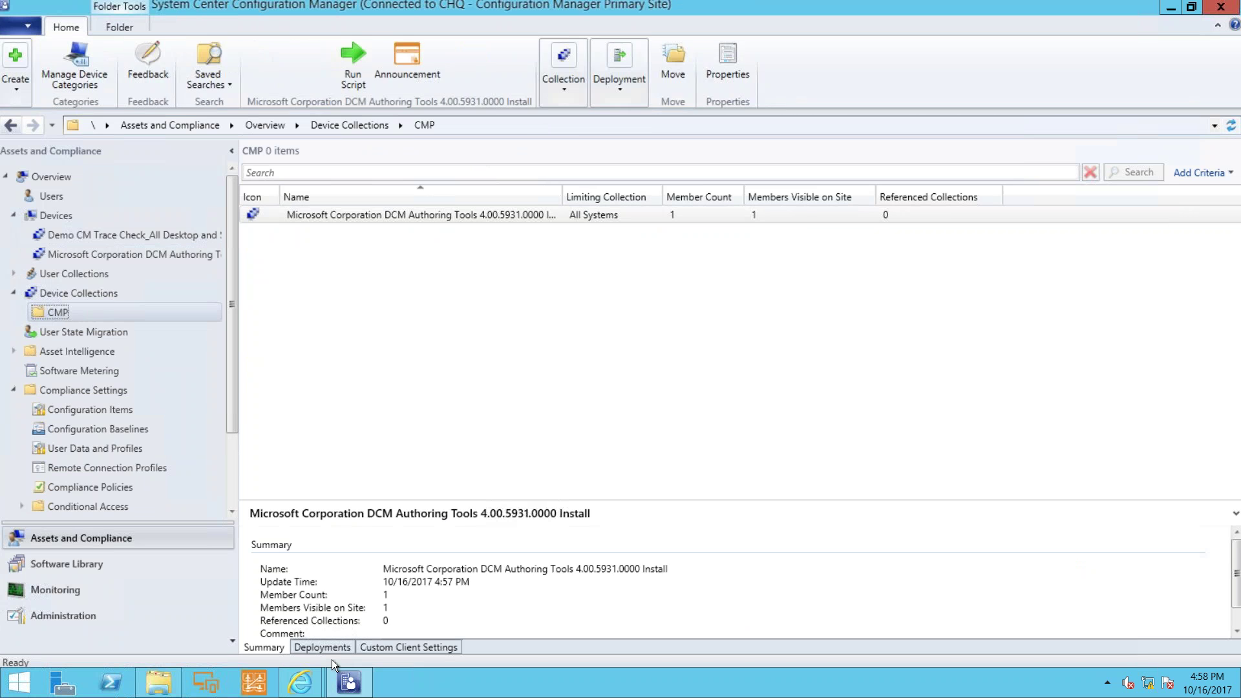
{"action": "left_click", "coordinate": [331, 648]}
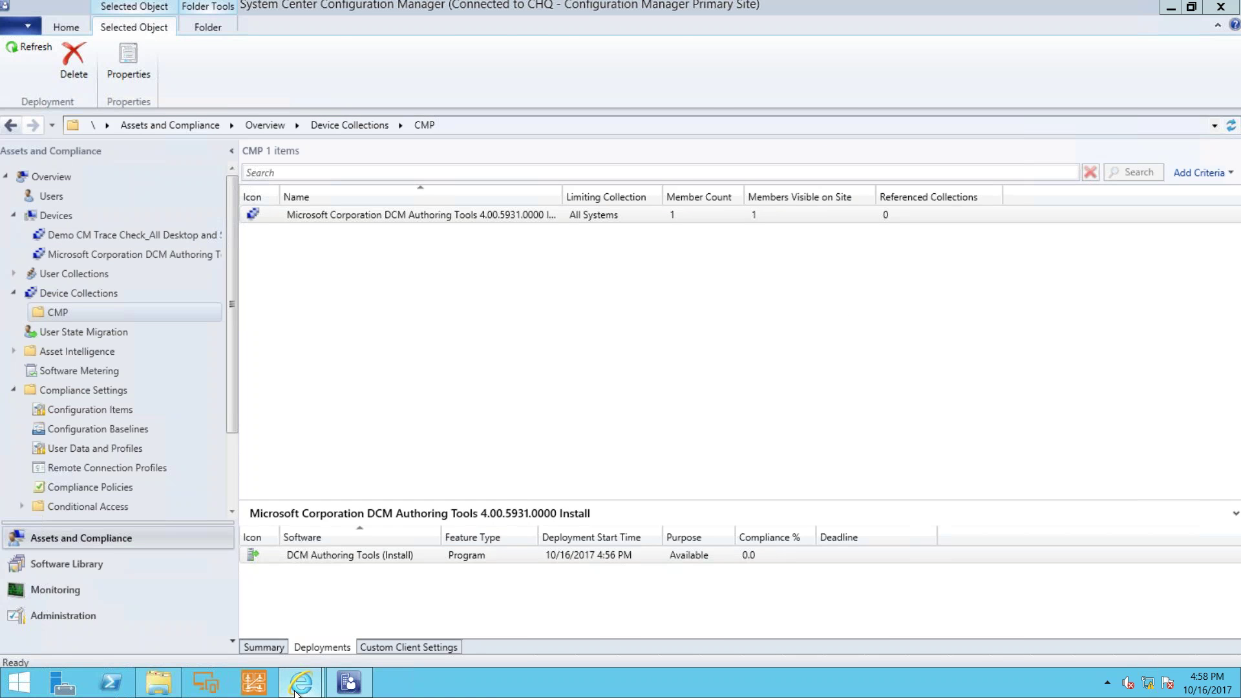
{"action": "mouse_move", "coordinate": [282, 679]}
{"action": "left_click", "coordinate": [243, 600]}
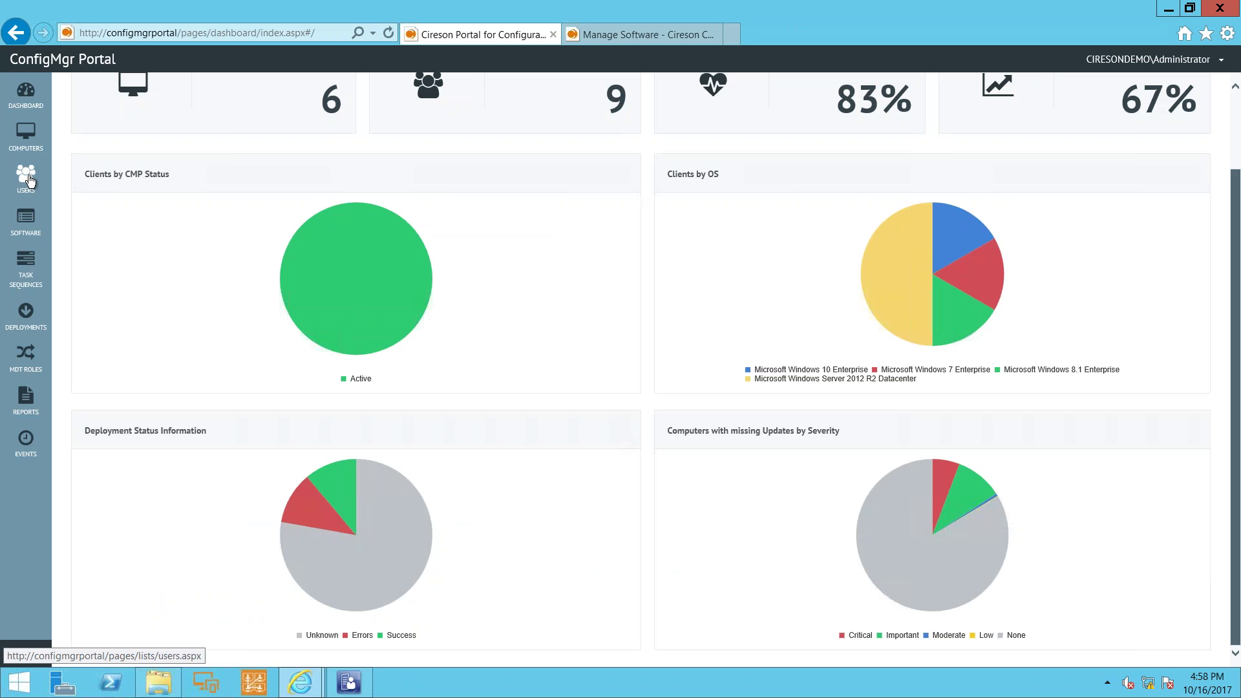
Step: Filter Computers to the Workstations view (3 computers), then advance to the SUMMARY slide
{"action": "left_click", "coordinate": [27, 136]}
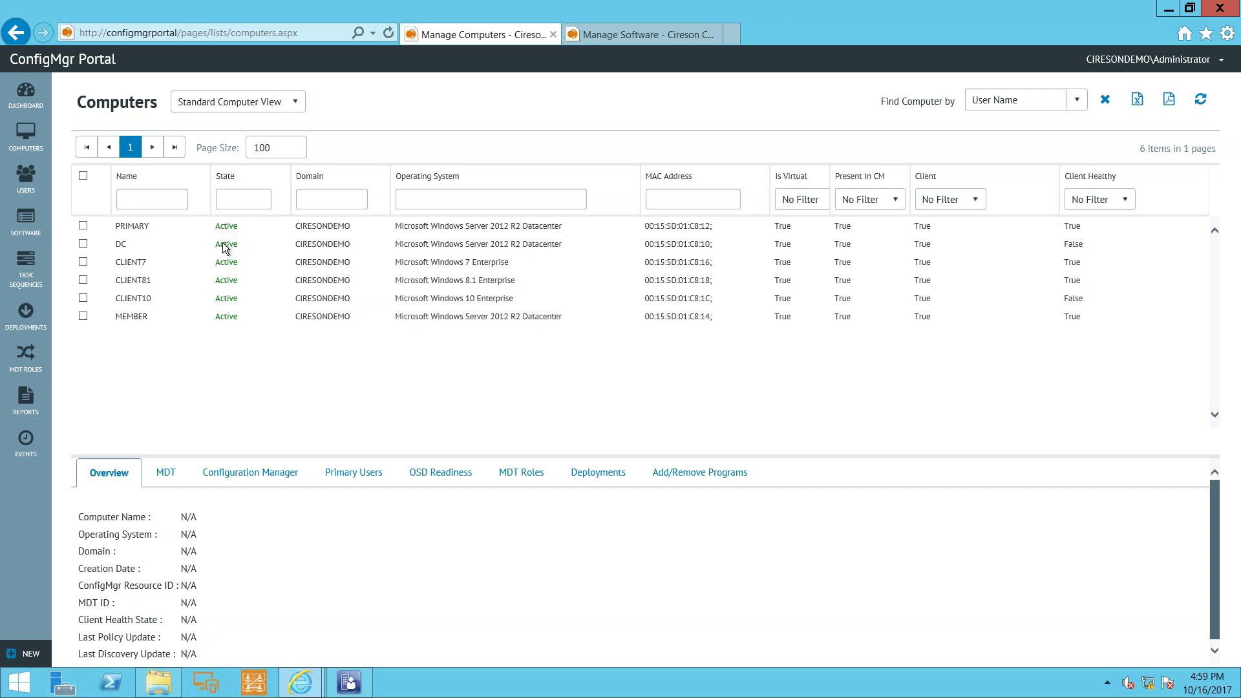
{"action": "left_click", "coordinate": [295, 102]}
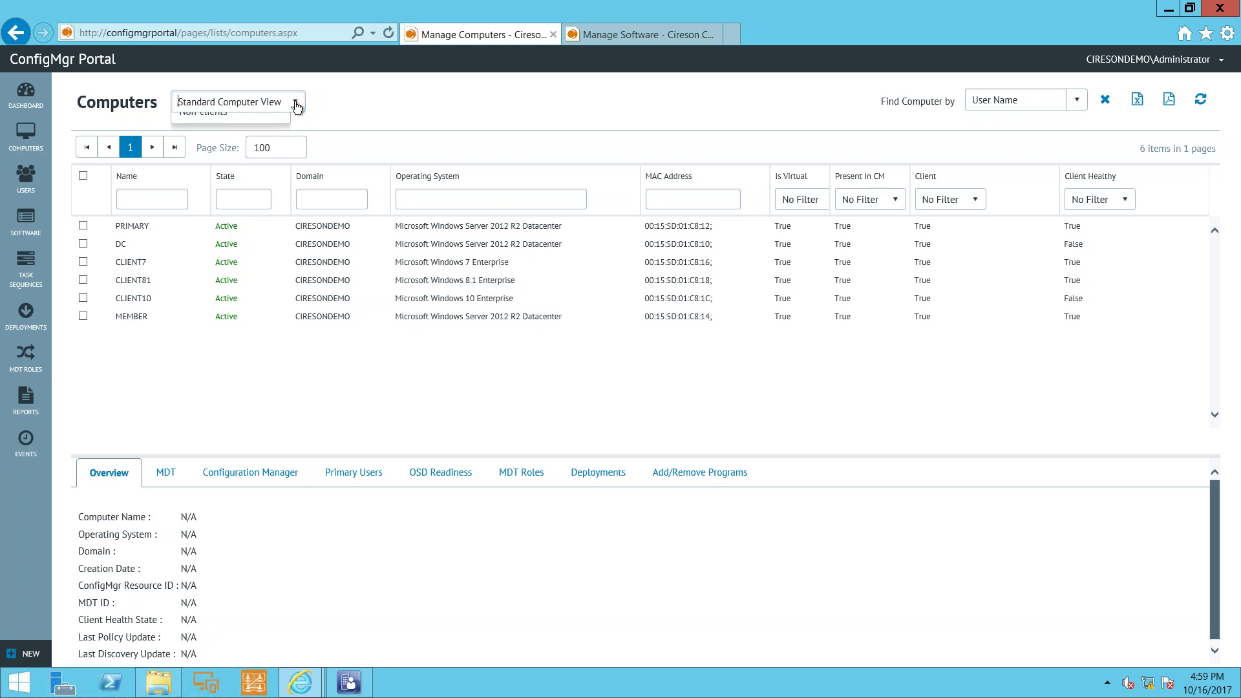
{"action": "left_click", "coordinate": [243, 137]}
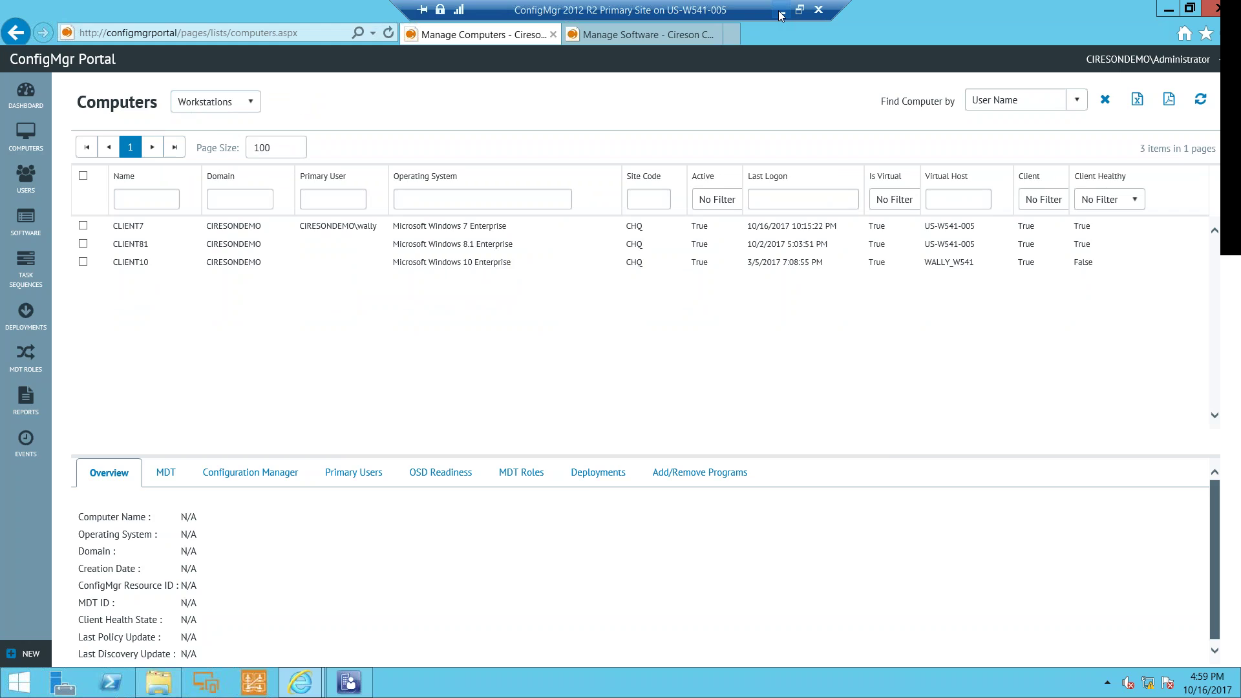
{"action": "left_click", "coordinate": [780, 9]}
{"action": "left_click", "coordinate": [690, 329]}
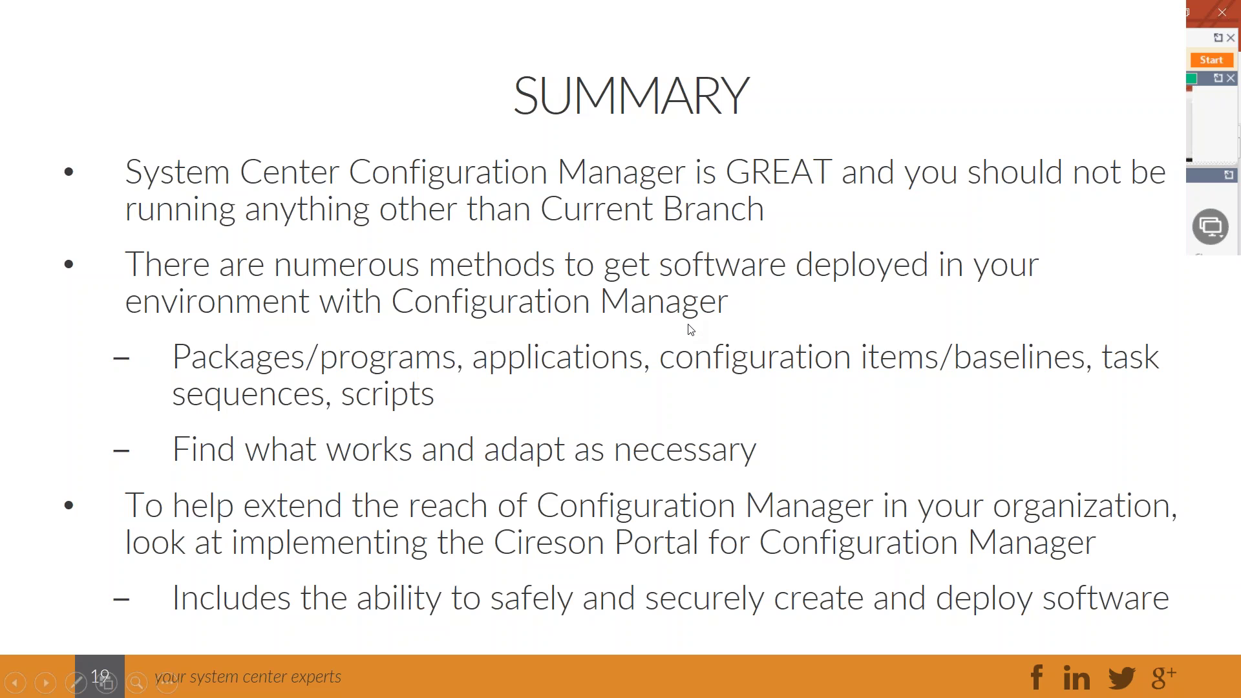
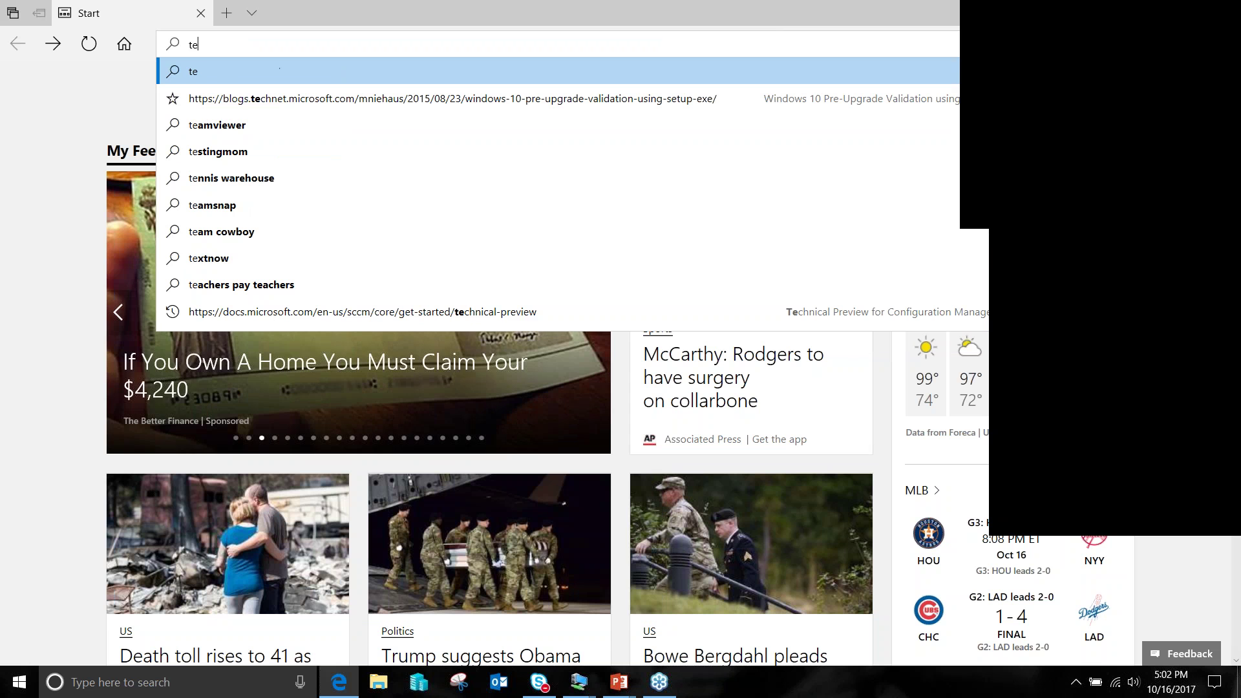
Step: Load vimeo.com/teamcireson and scroll through its webinar list, including 'Managing Windows 10 Migrations'
{"action": "type", "text": "vimeo.com/"}
{"action": "key", "text": "Down"}
{"action": "key", "text": "Return"}
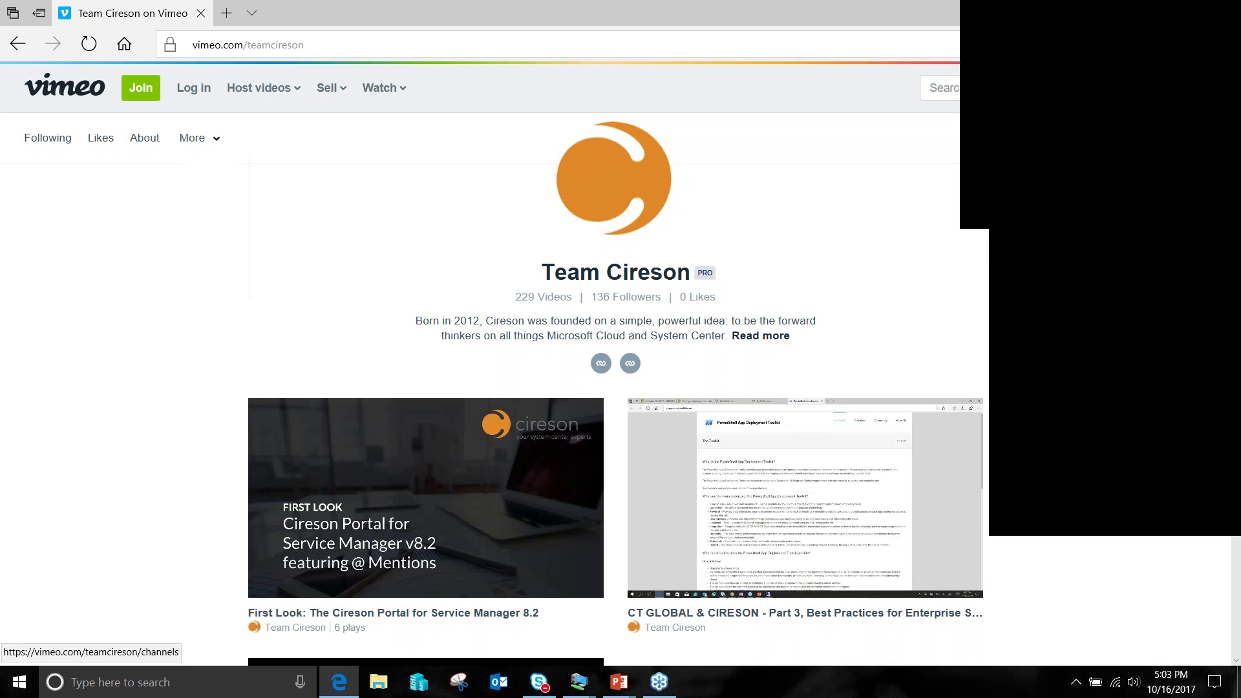
{"action": "scroll", "coordinate": [224, 261], "scroll_direction": "down", "scroll_amount": 4}
{"action": "scroll", "coordinate": [224, 261], "scroll_direction": "down", "scroll_amount": 3}
{"action": "scroll", "coordinate": [730, 261], "scroll_direction": "down", "scroll_amount": 4}
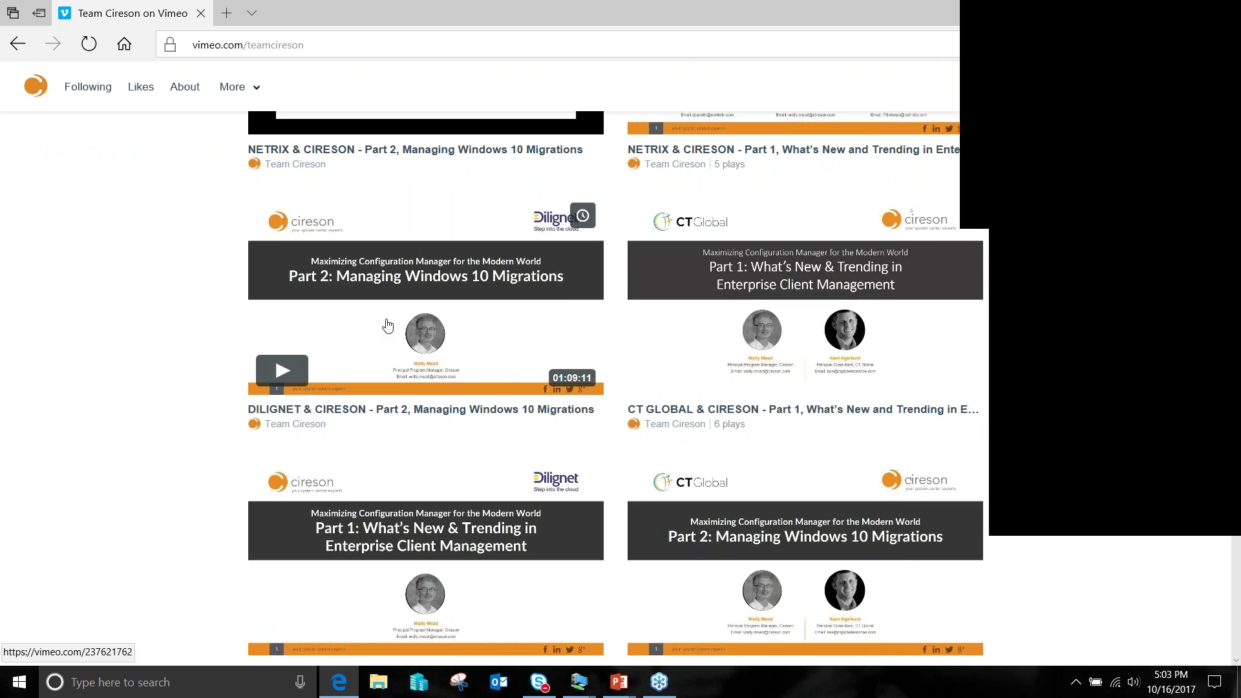
{"action": "scroll", "coordinate": [387, 324], "scroll_direction": "down", "scroll_amount": 3}
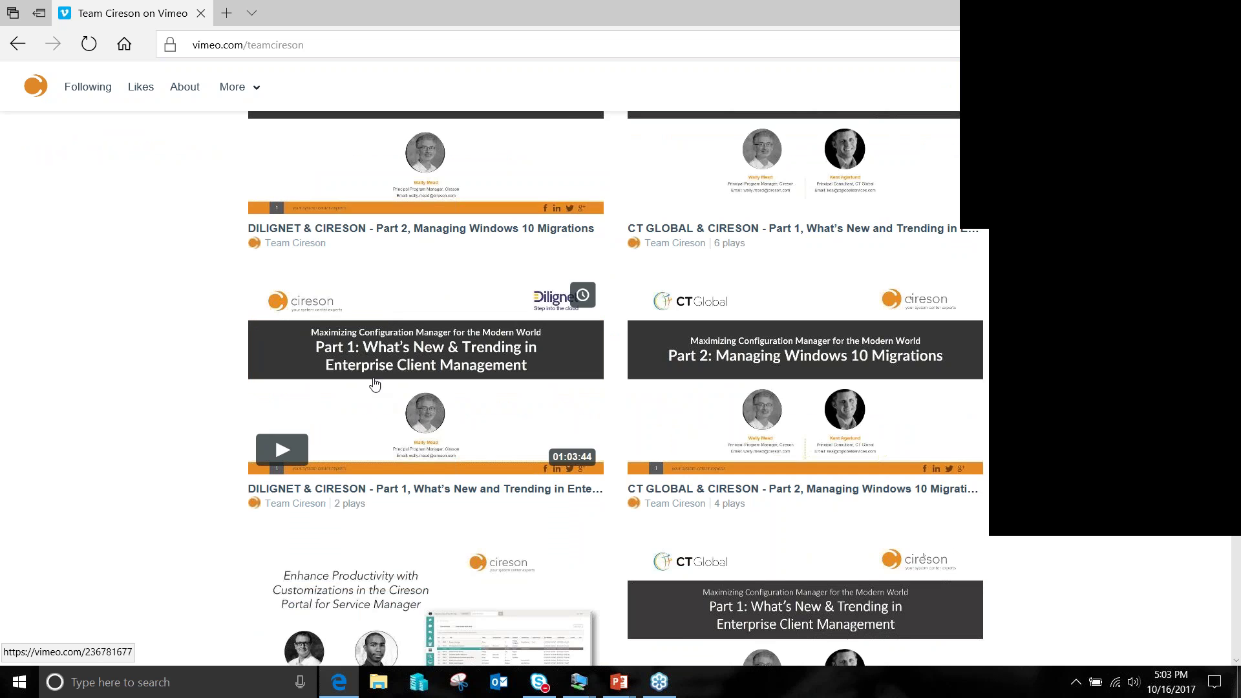
{"action": "scroll", "coordinate": [377, 272], "scroll_direction": "up", "scroll_amount": 6}
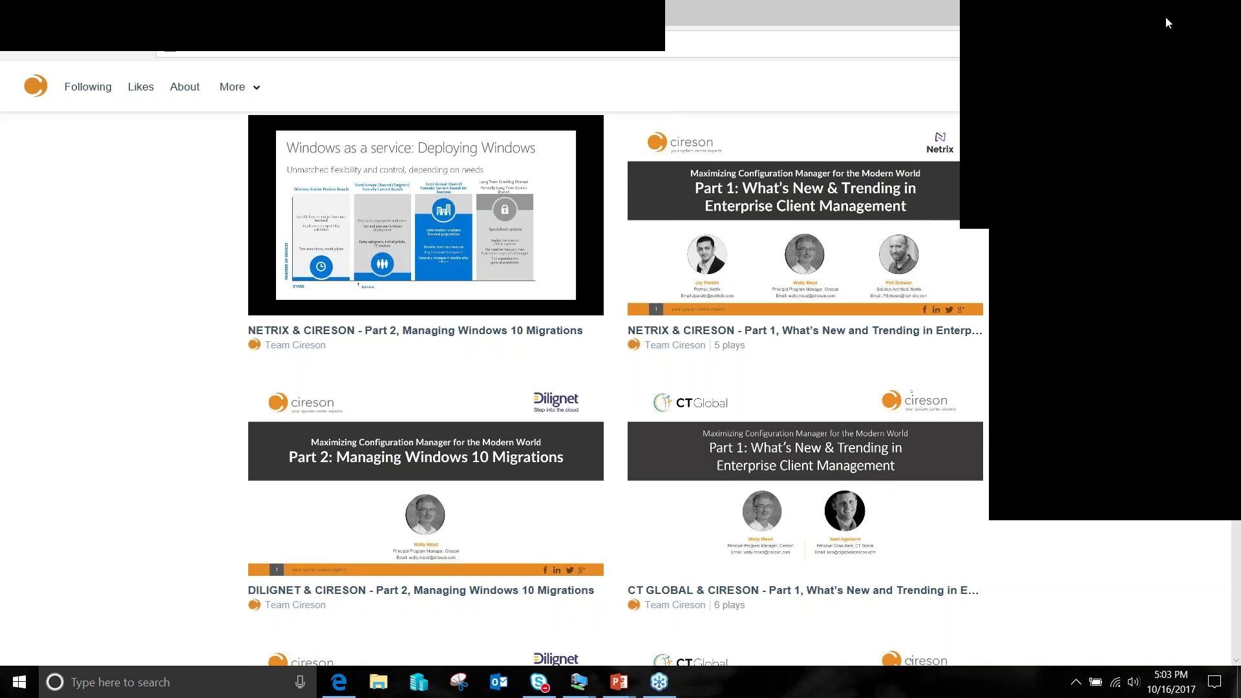
Step: Close the Vimeo browser and bring the Configuration Manager console up full-screen in the remote session
{"action": "left_click", "coordinate": [1218, 18]}
{"action": "key", "text": "alt+Tab"}
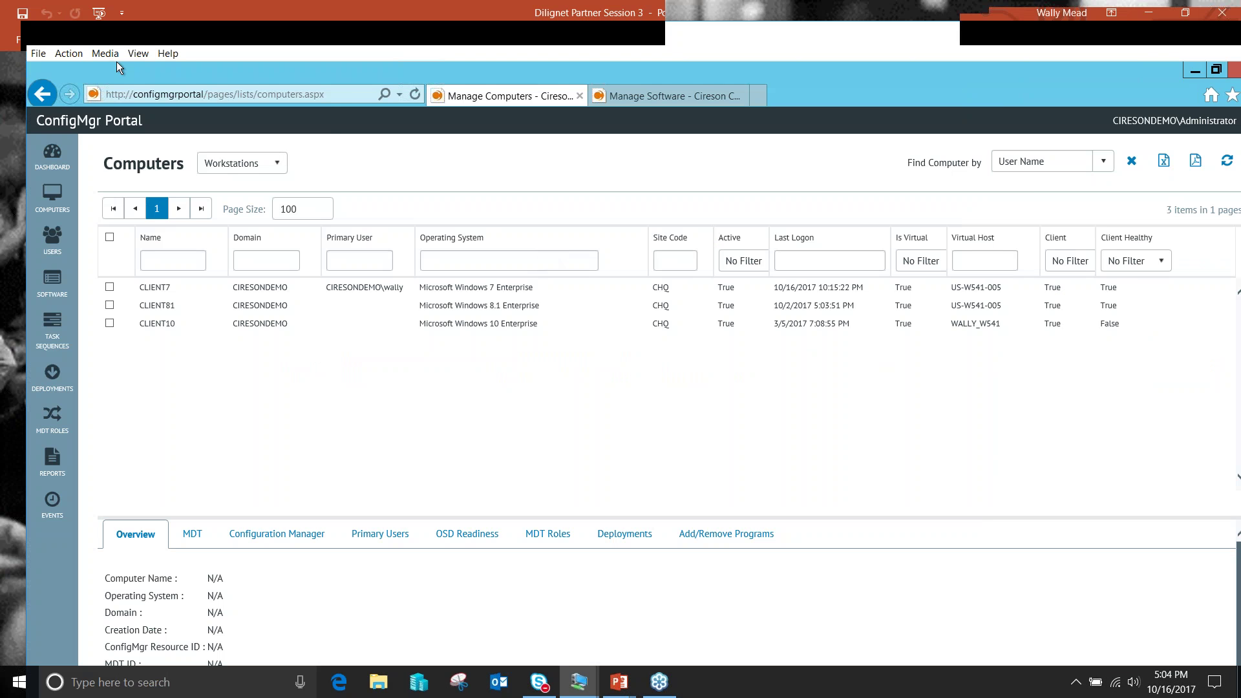
{"action": "left_click", "coordinate": [138, 53]}
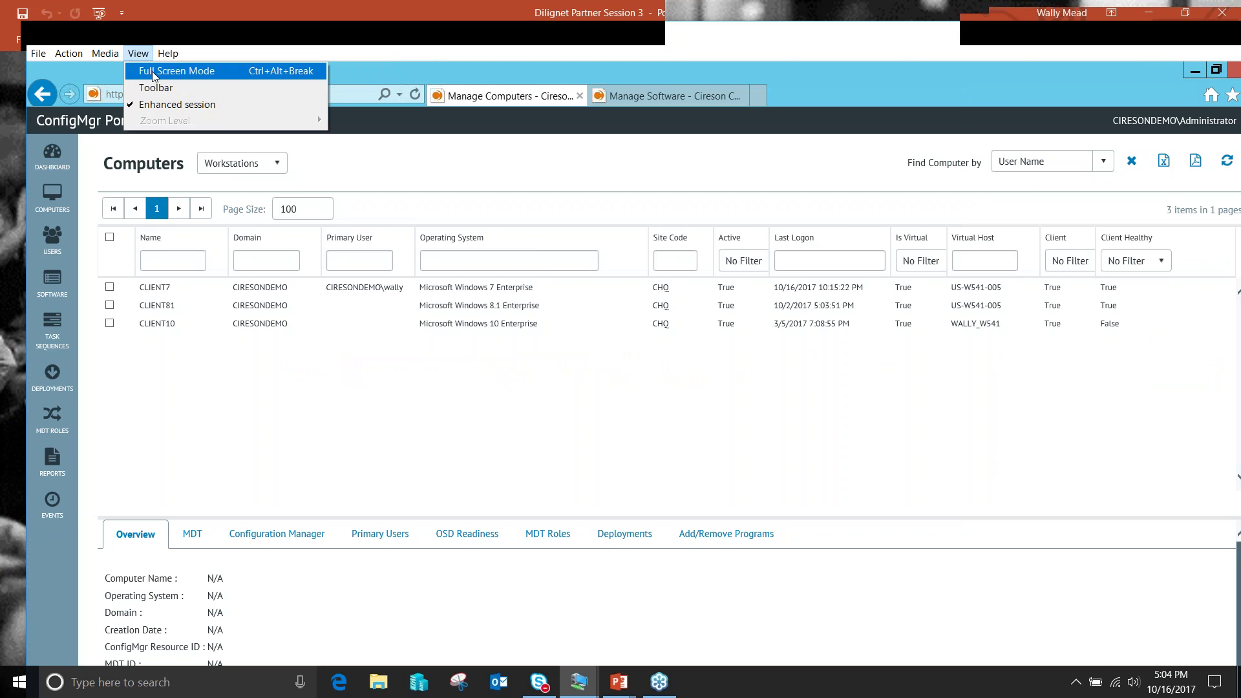
{"action": "left_click", "coordinate": [155, 72]}
{"action": "left_click", "coordinate": [348, 681]}
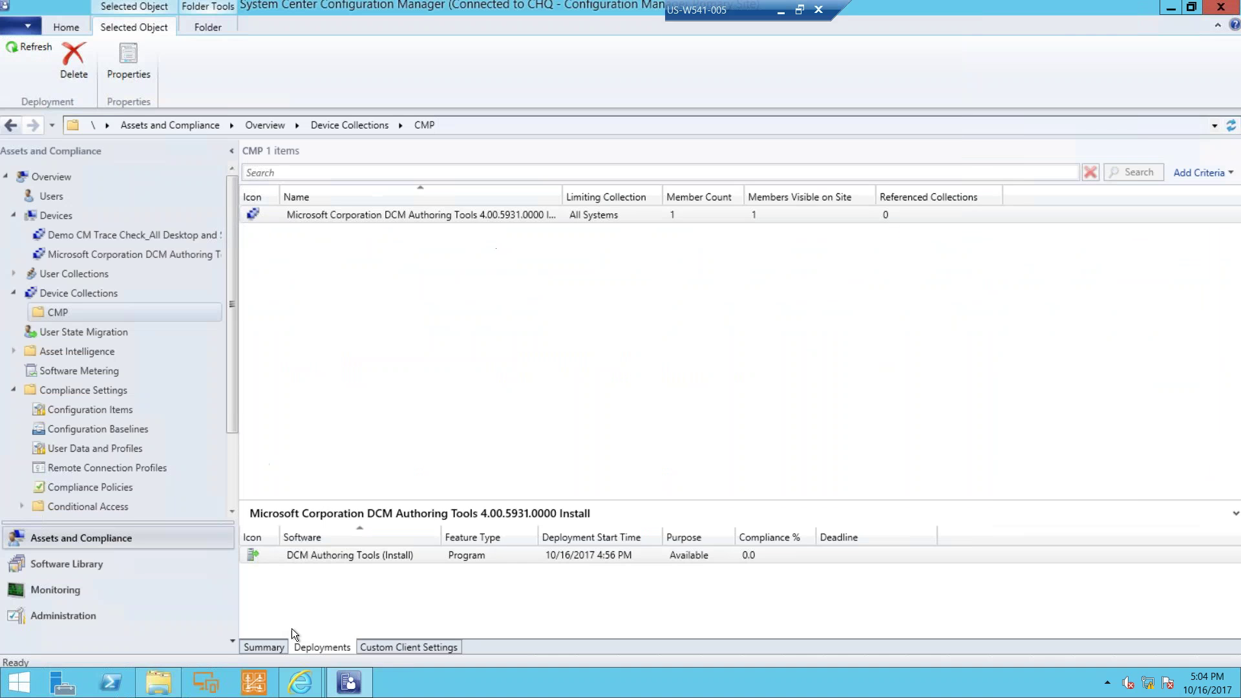
Step: Turn on the 'Install Behavior for applications' feature under Administration > Updates and Servicing > Features
{"action": "left_click", "coordinate": [92, 612]}
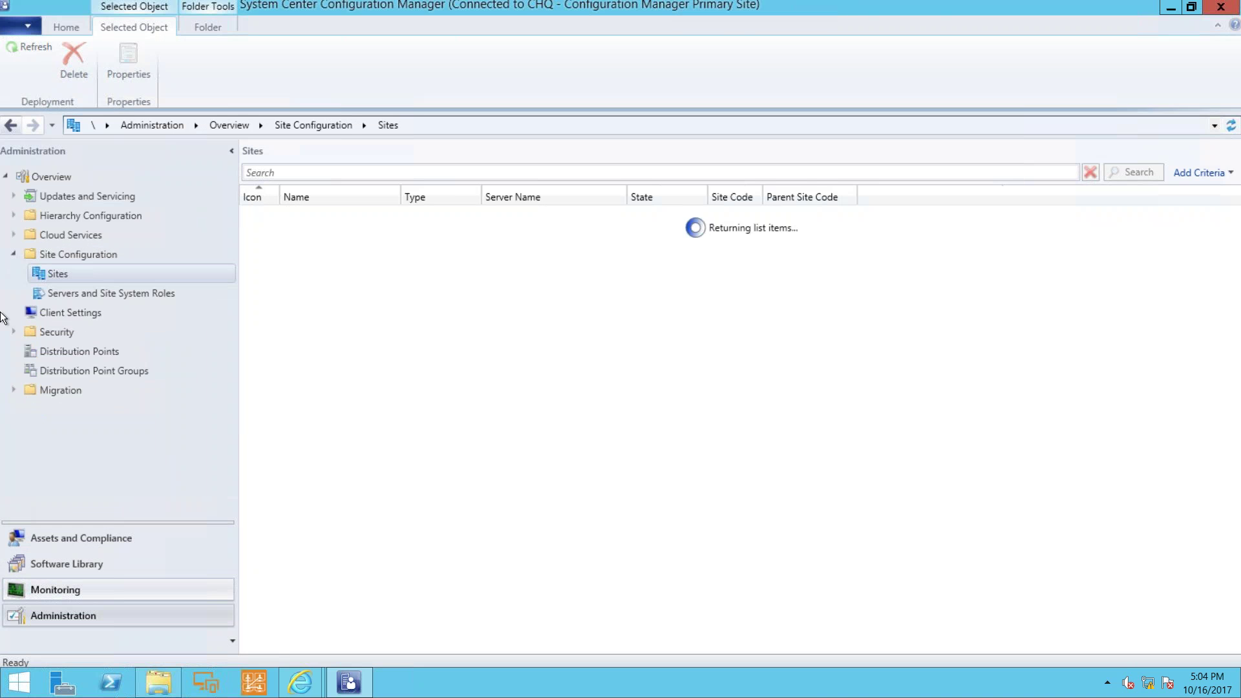
{"action": "left_click", "coordinate": [13, 195]}
{"action": "left_click", "coordinate": [57, 215]}
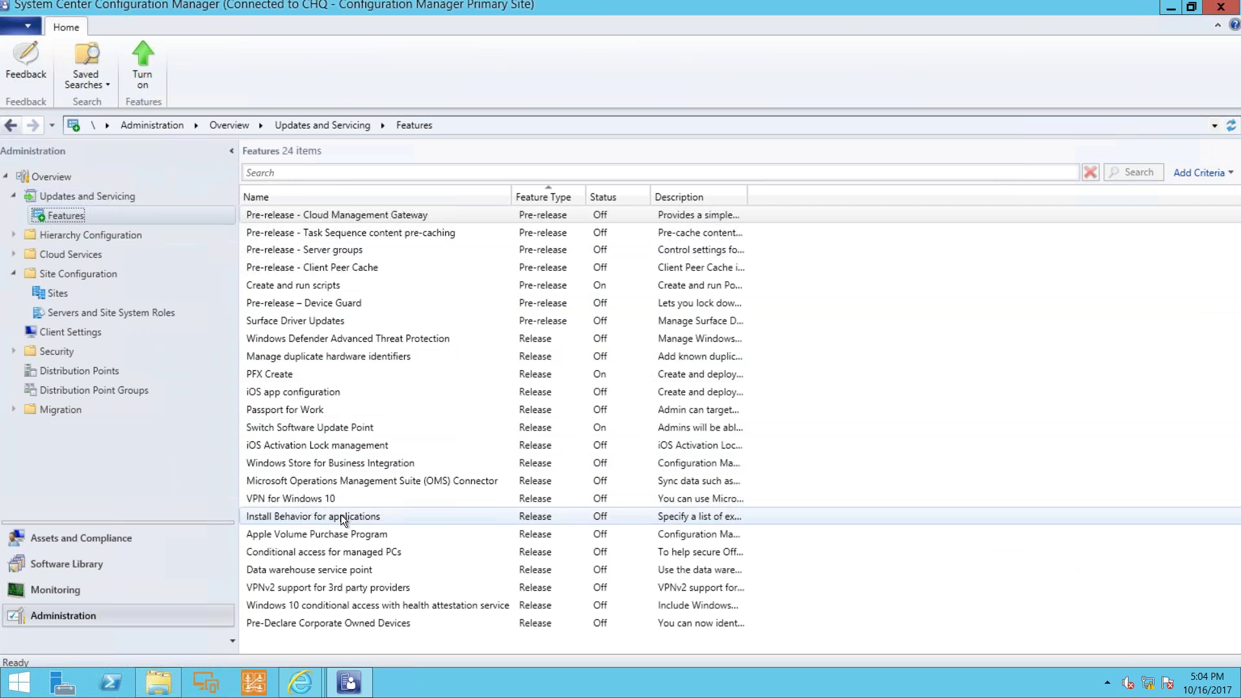
{"action": "left_click", "coordinate": [342, 515]}
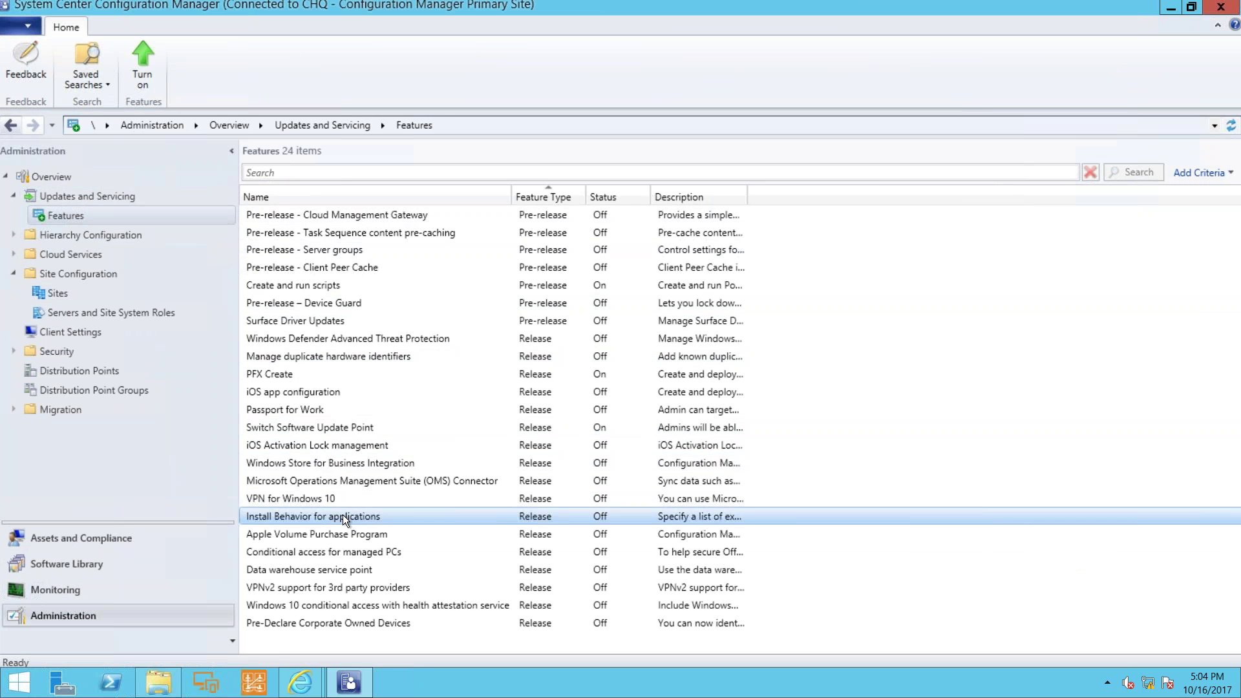
{"action": "right_click", "coordinate": [342, 514]}
{"action": "left_click", "coordinate": [389, 526]}
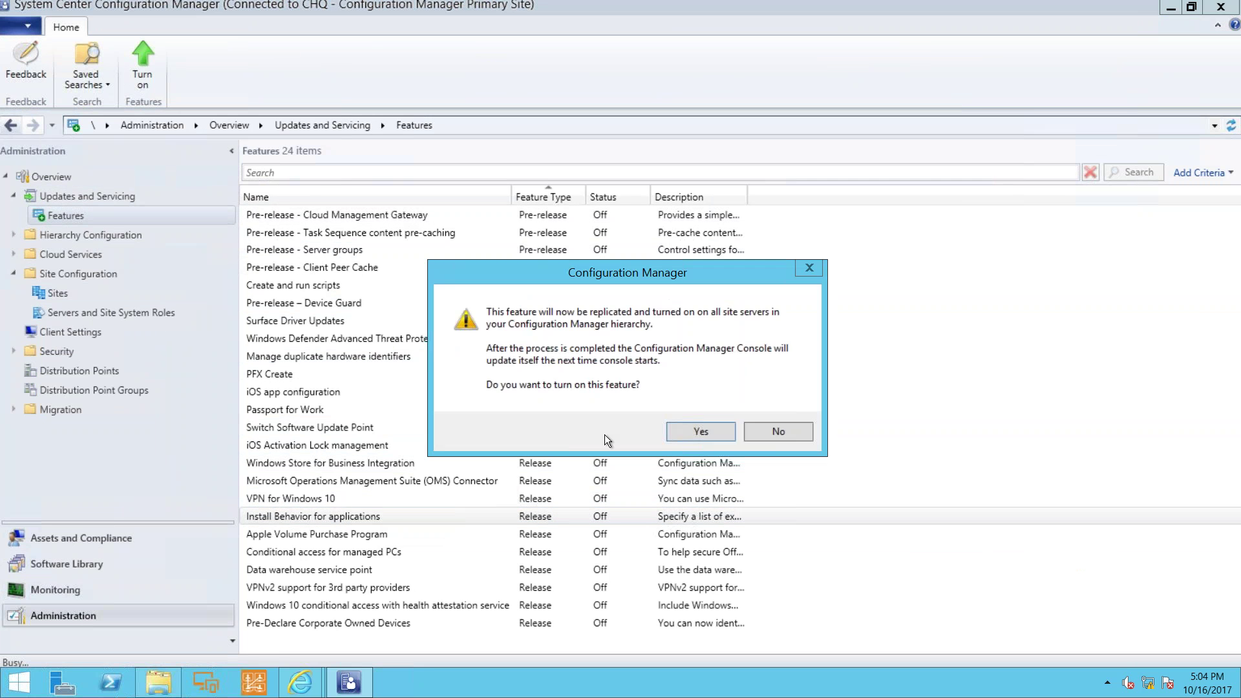
{"action": "left_click", "coordinate": [692, 429]}
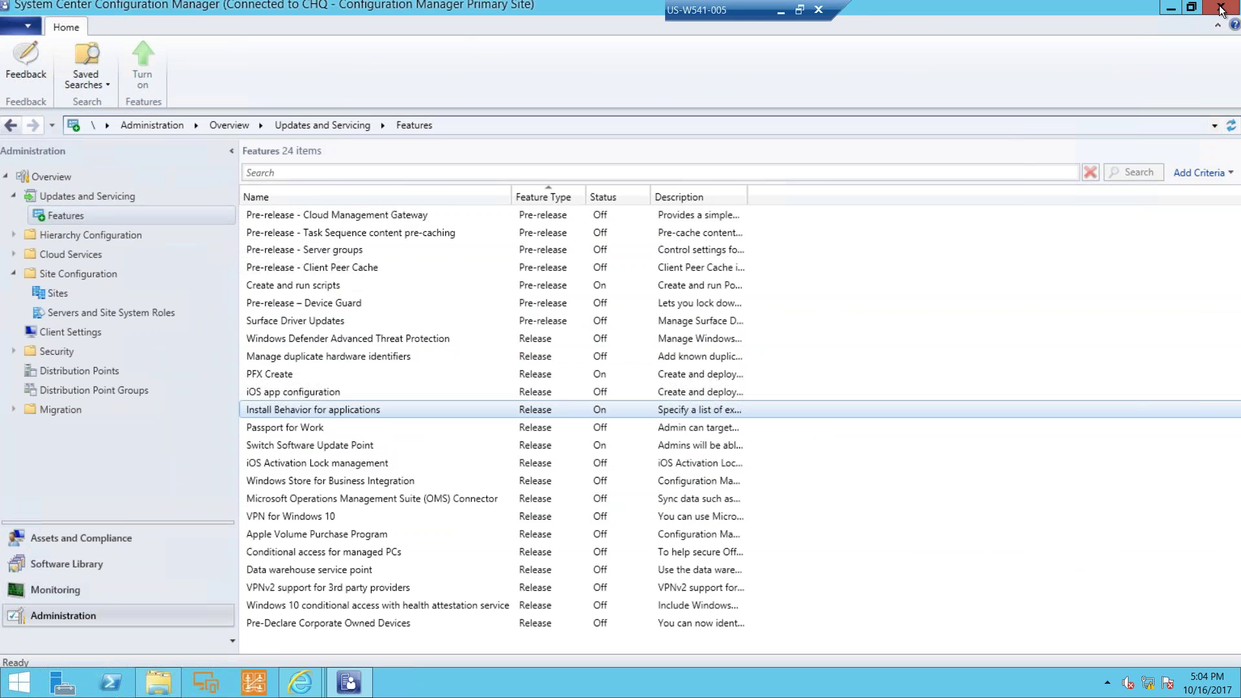
{"action": "left_click", "coordinate": [1170, 7]}
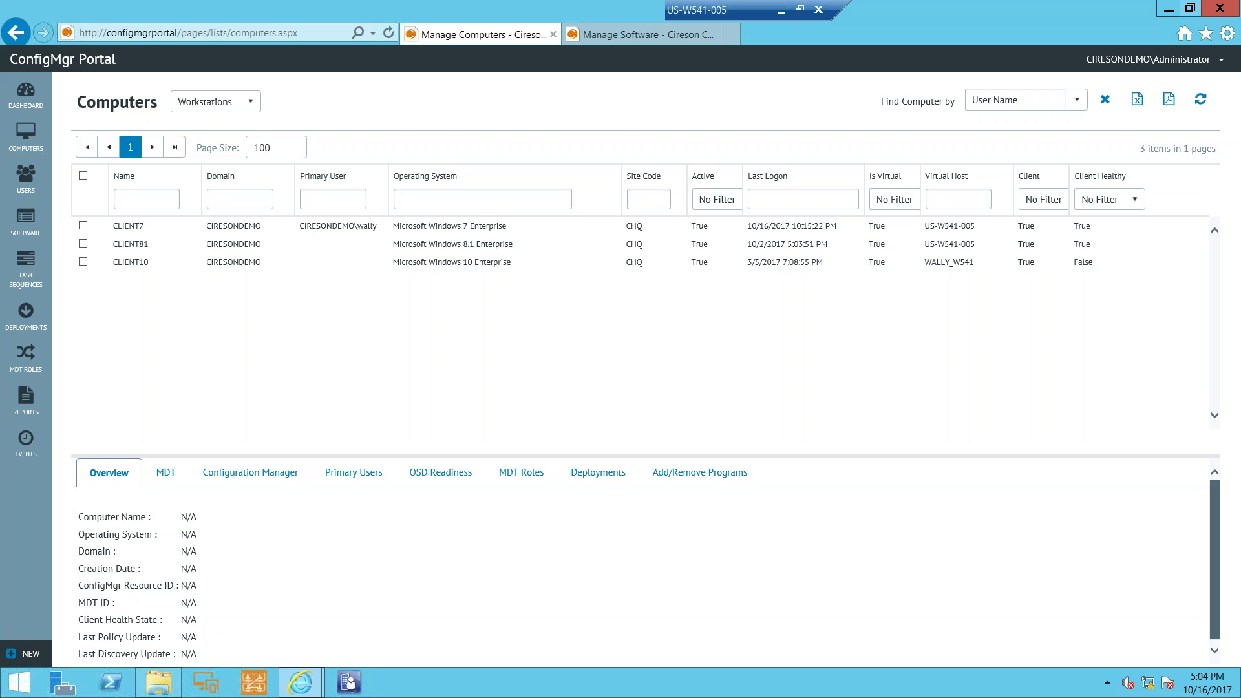
Step: Navigate to Software Library > Application Management > Applications > CMP
{"action": "left_click", "coordinate": [349, 683]}
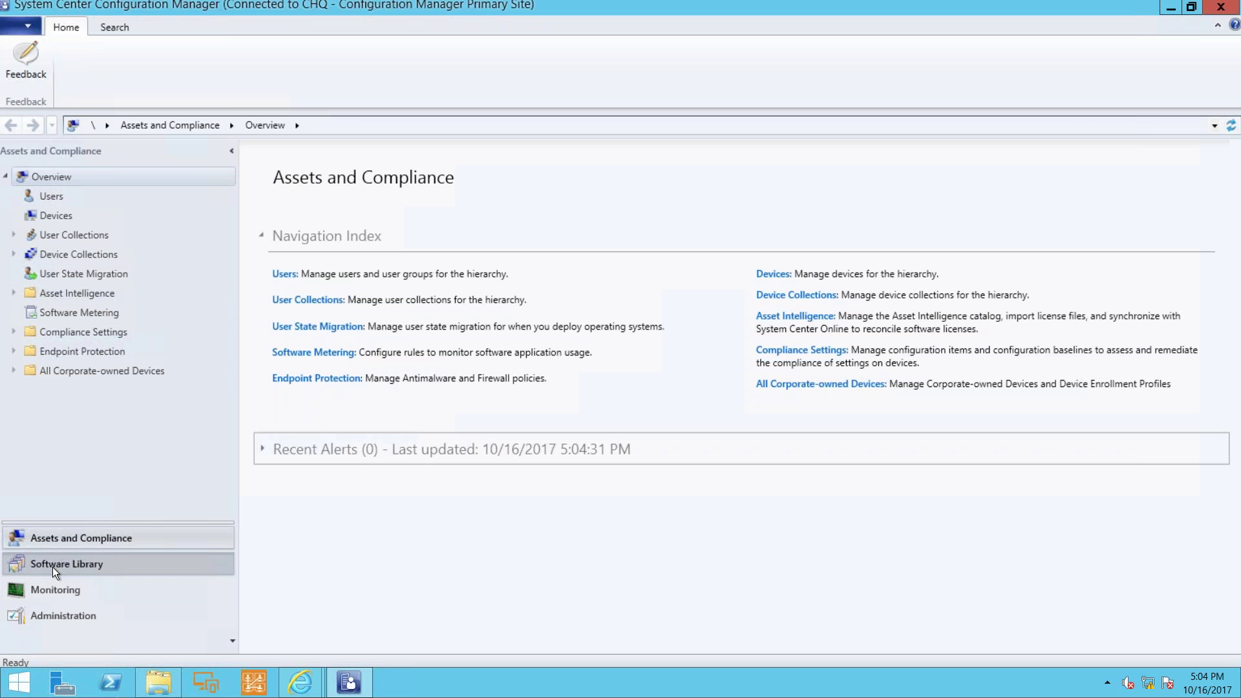
{"action": "left_click", "coordinate": [52, 566]}
{"action": "left_click", "coordinate": [68, 196]}
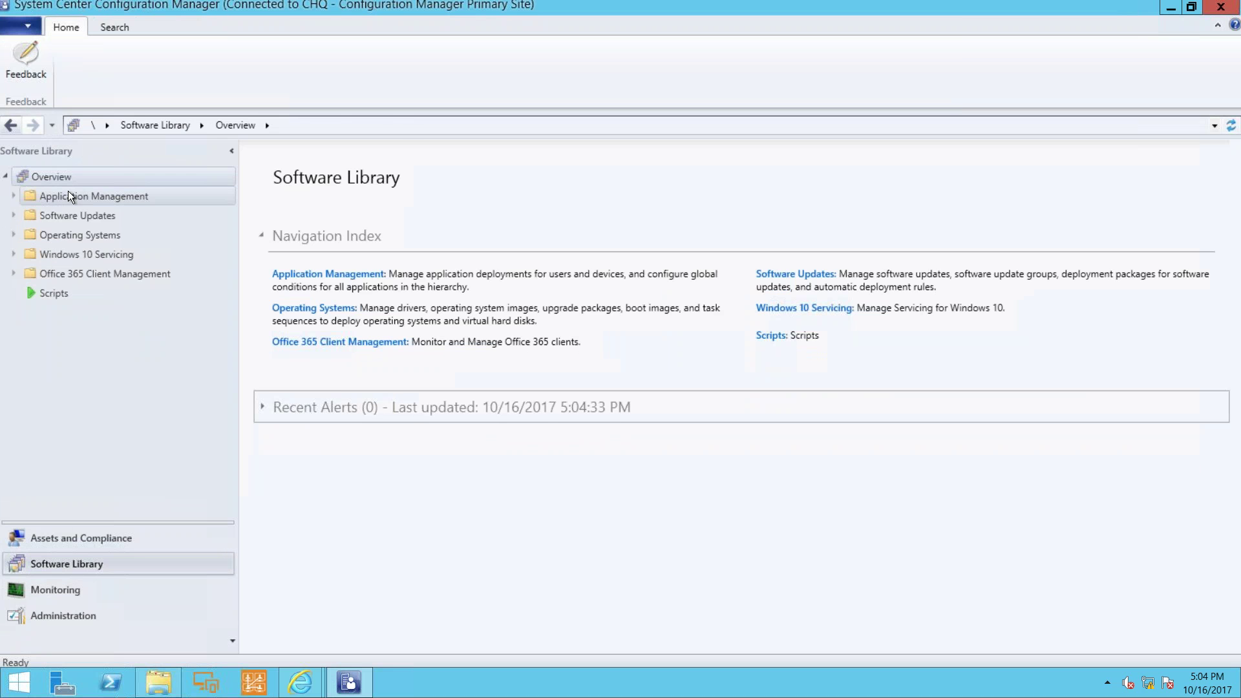
{"action": "left_click", "coordinate": [12, 197]}
{"action": "left_click", "coordinate": [23, 215]}
{"action": "left_click", "coordinate": [53, 233]}
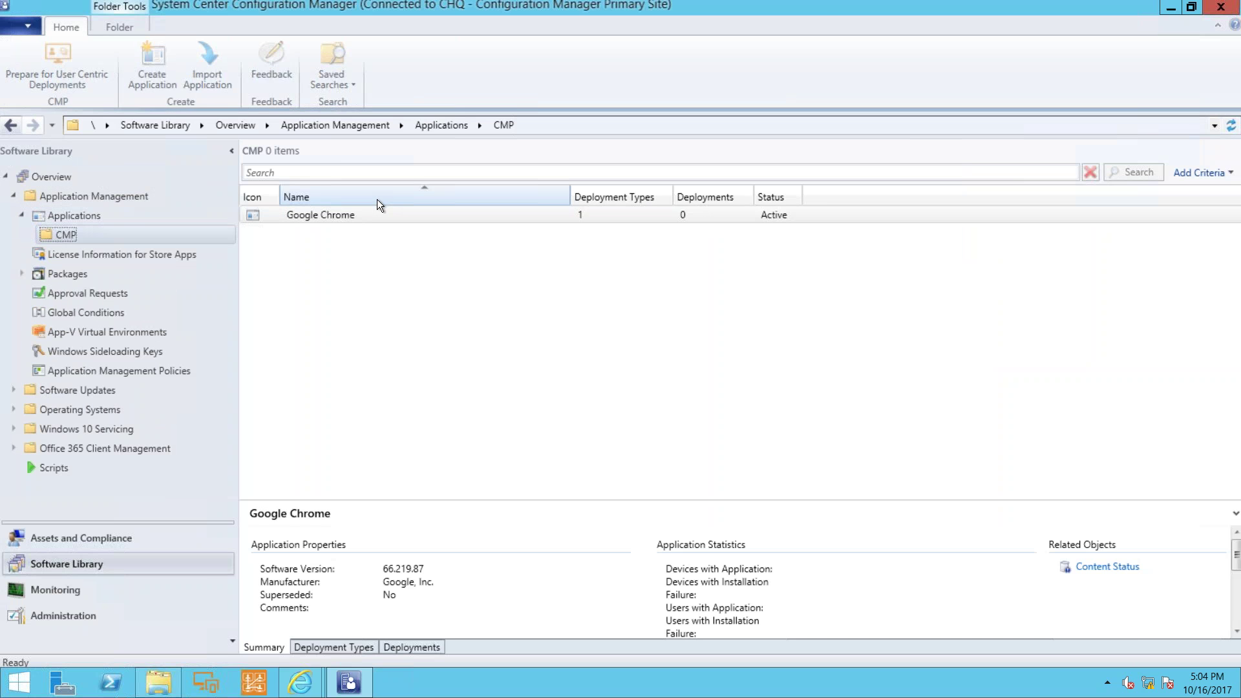
Step: Open the properties of Google Chrome's MSI deployment type
{"action": "left_click", "coordinate": [370, 215]}
{"action": "right_click", "coordinate": [370, 215]}
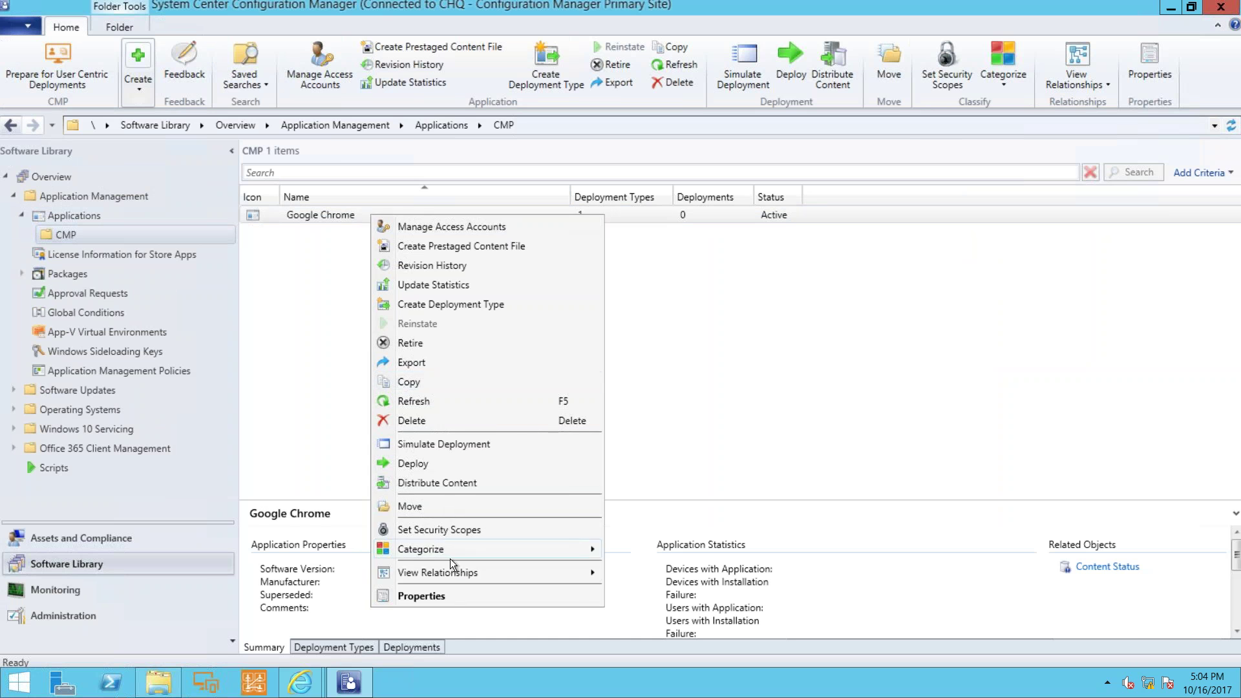
{"action": "left_click", "coordinate": [452, 593]}
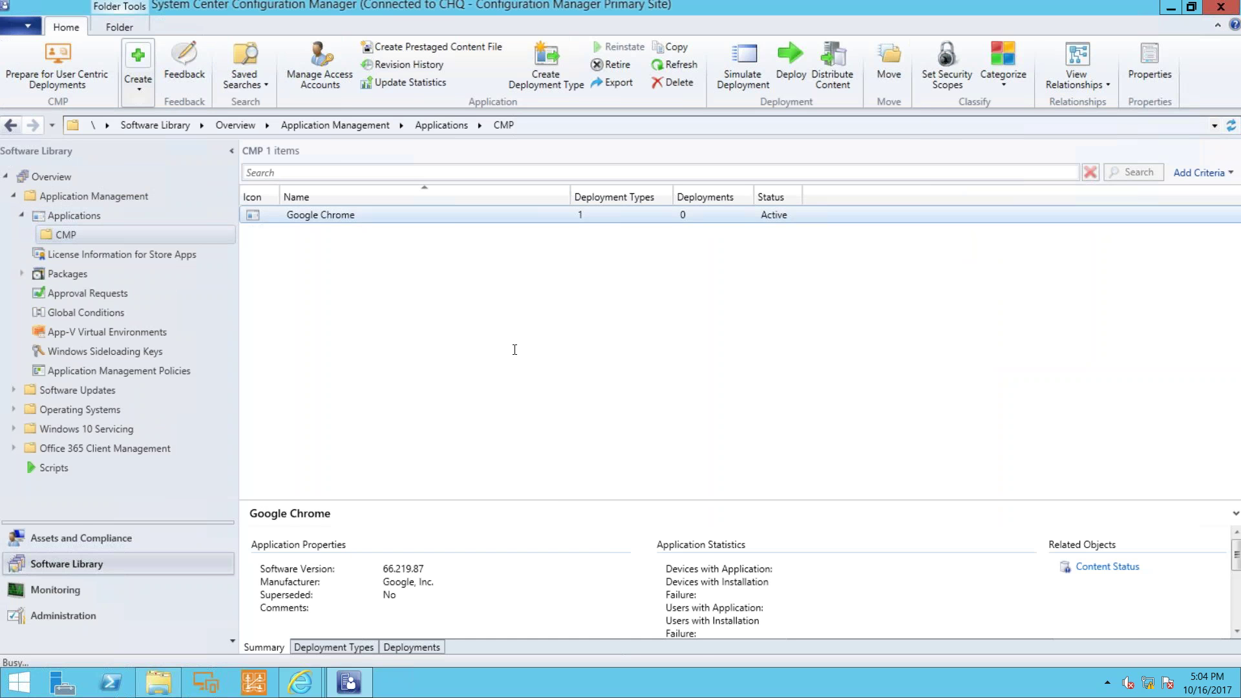
{"action": "left_click", "coordinate": [688, 164]}
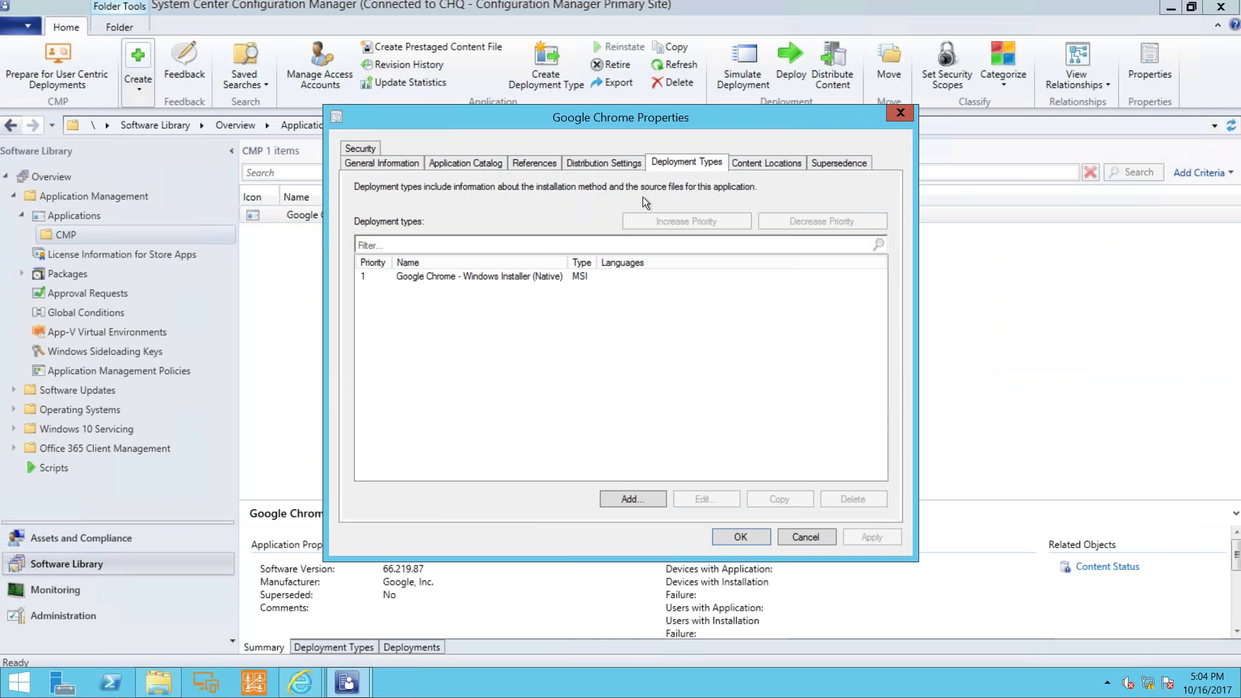
{"action": "left_click", "coordinate": [490, 275]}
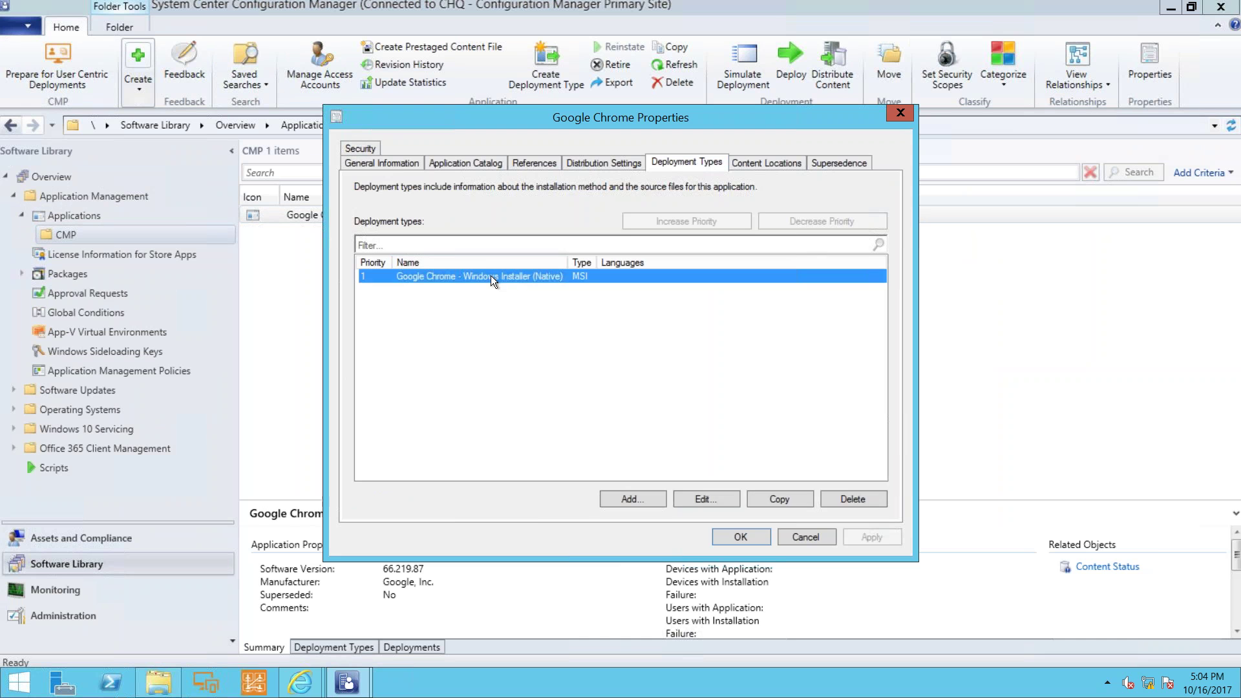
{"action": "left_click", "coordinate": [694, 496]}
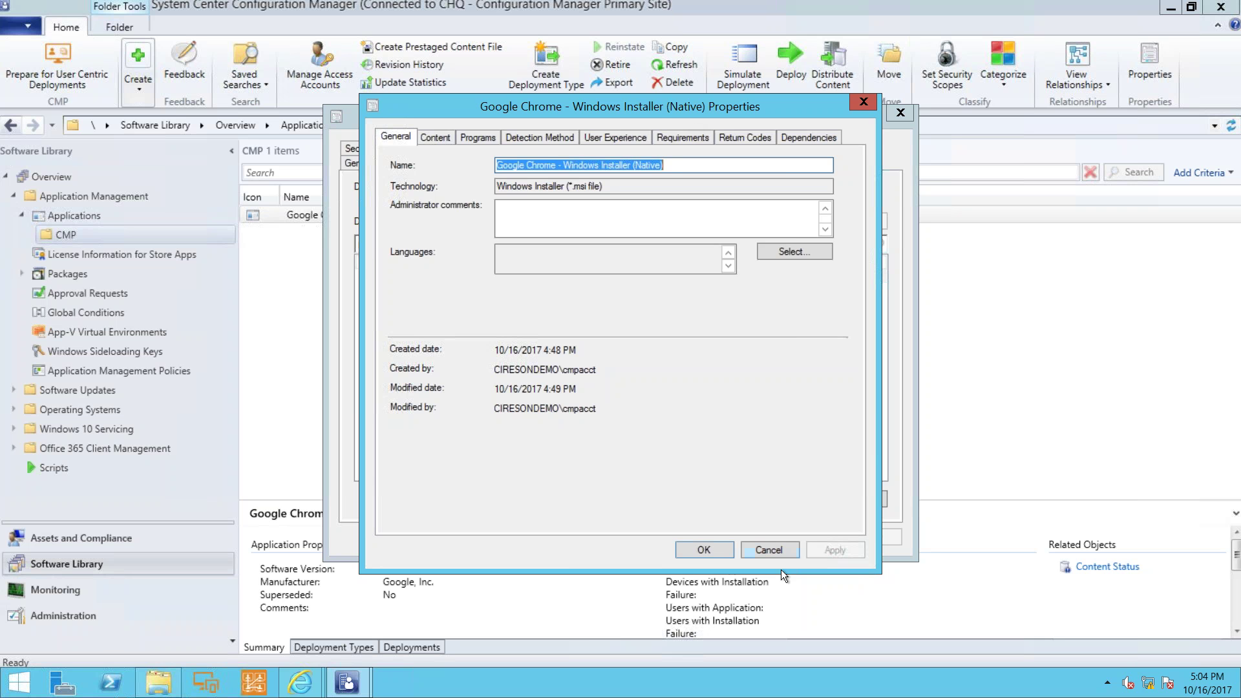
Step: Close both properties dialogs without changes and exit the Configuration Manager console
{"action": "left_click", "coordinate": [769, 551]}
{"action": "left_click", "coordinate": [803, 537]}
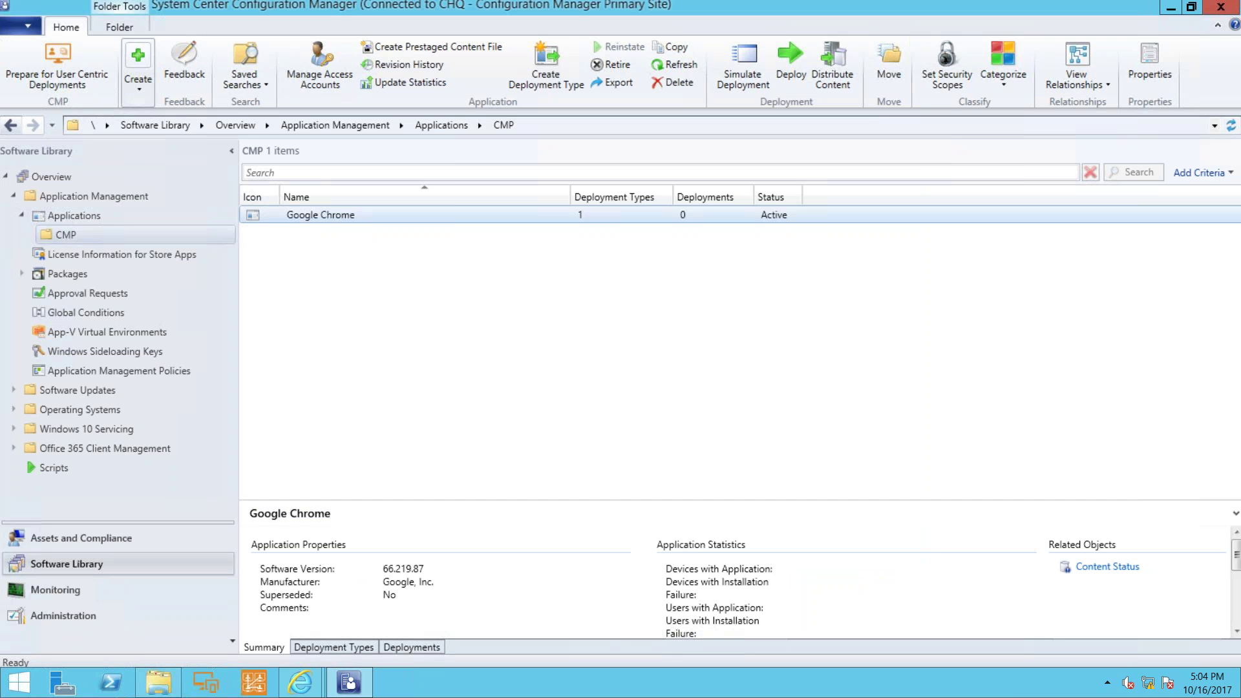
{"action": "left_click", "coordinate": [1221, 8]}
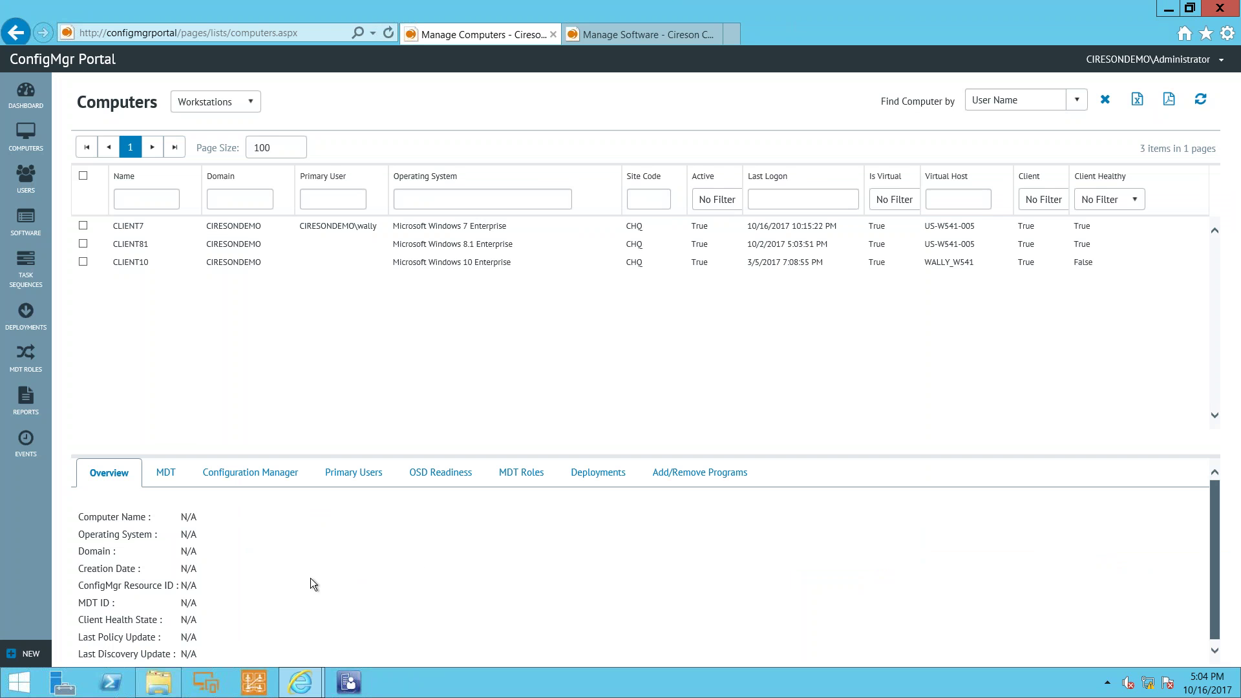
Step: Relaunch the console and go to the CMP folder under Software Library > Applications
{"action": "left_click", "coordinate": [349, 691]}
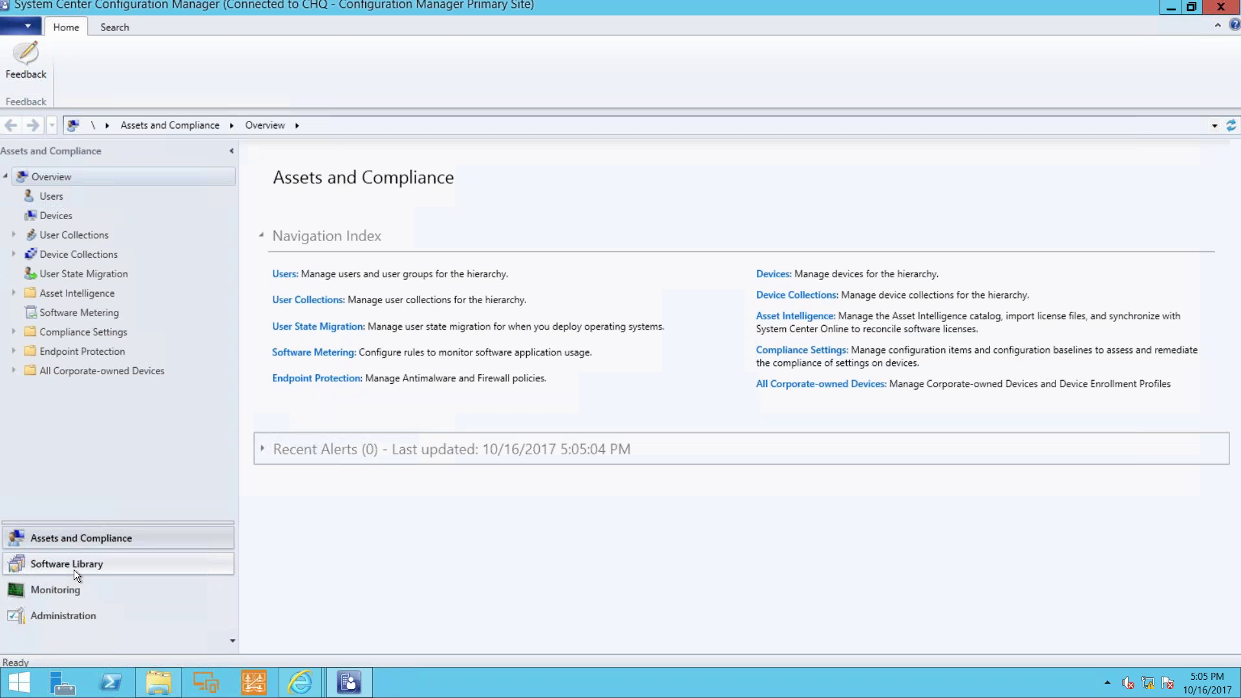
{"action": "left_click", "coordinate": [69, 565]}
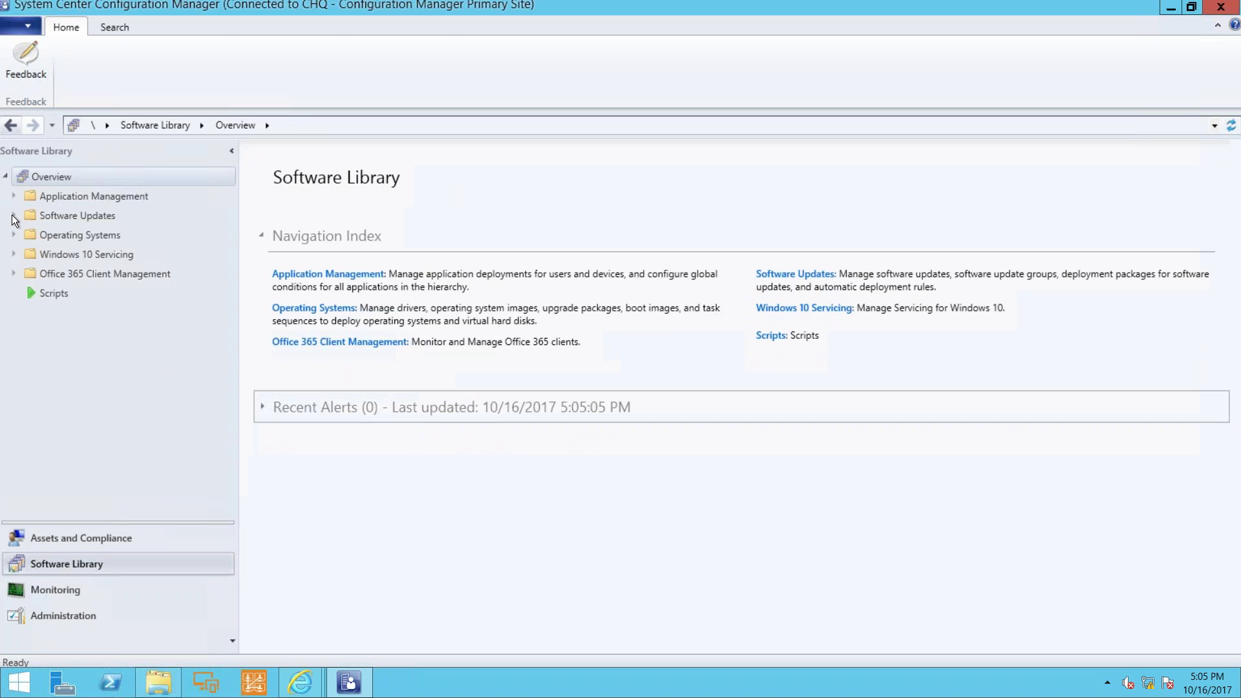
{"action": "left_click", "coordinate": [13, 195]}
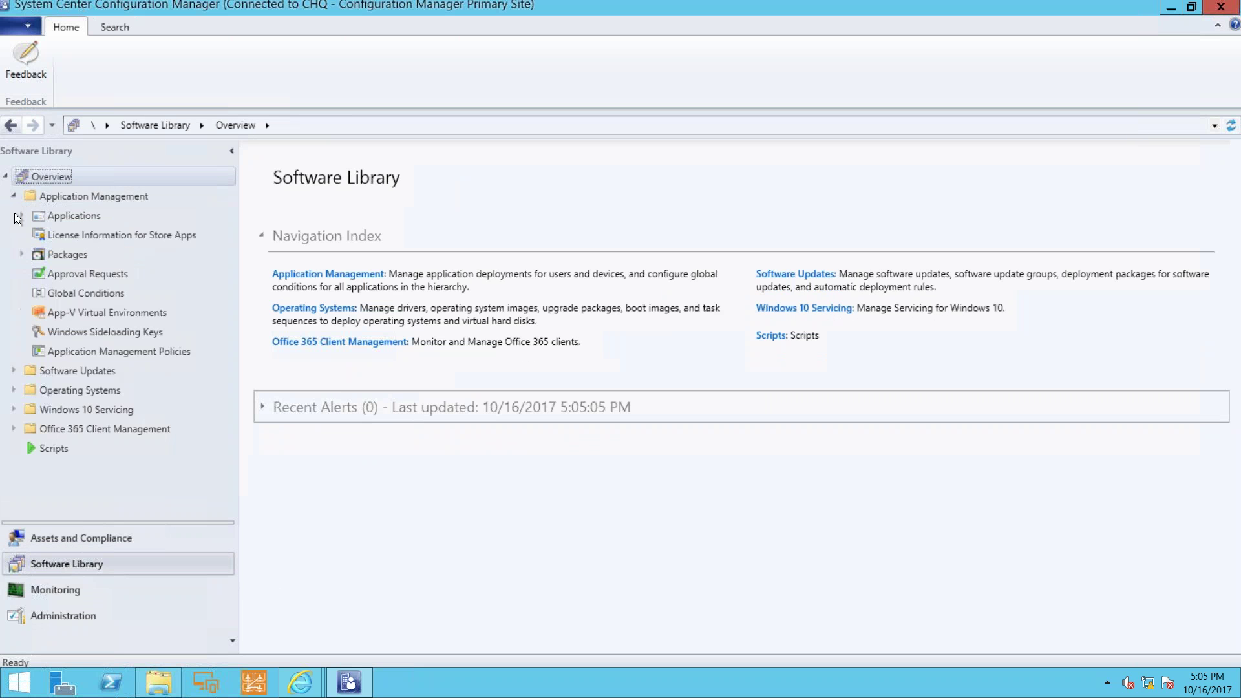
{"action": "left_click", "coordinate": [21, 215]}
{"action": "left_click", "coordinate": [64, 235]}
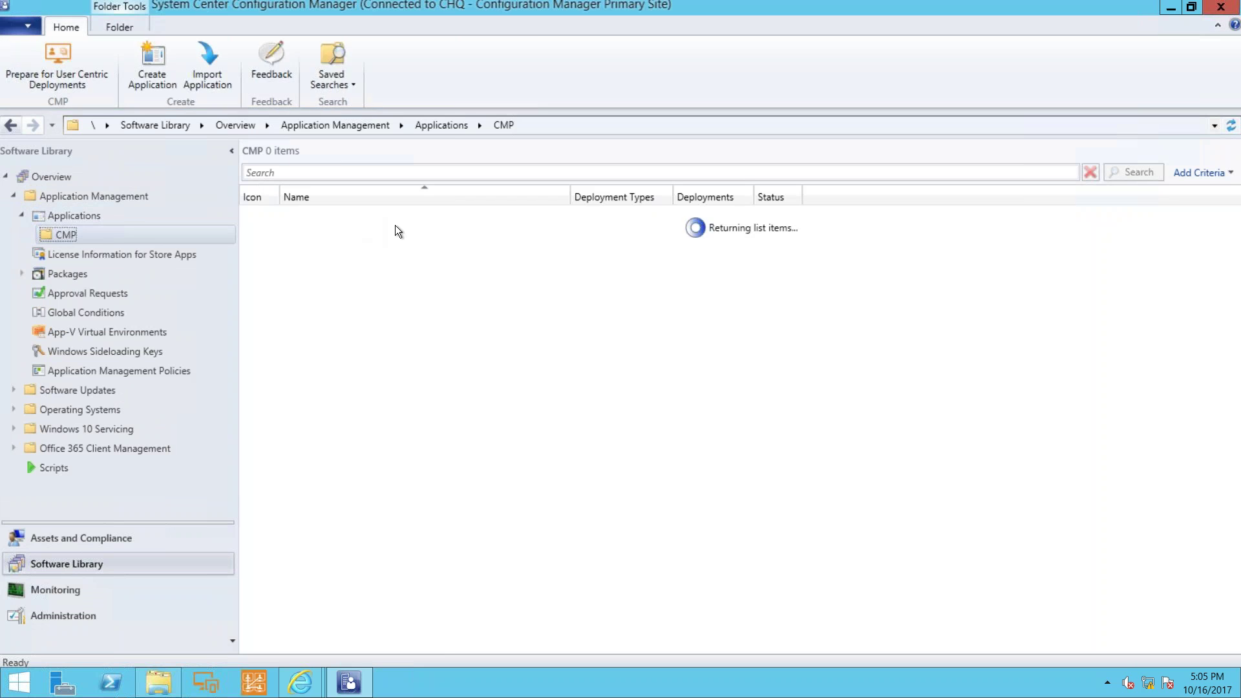
Step: Open Google Chrome's properties and the Windows Installer (Native) deployment type's properties
{"action": "left_click", "coordinate": [394, 216]}
{"action": "right_click", "coordinate": [395, 218]}
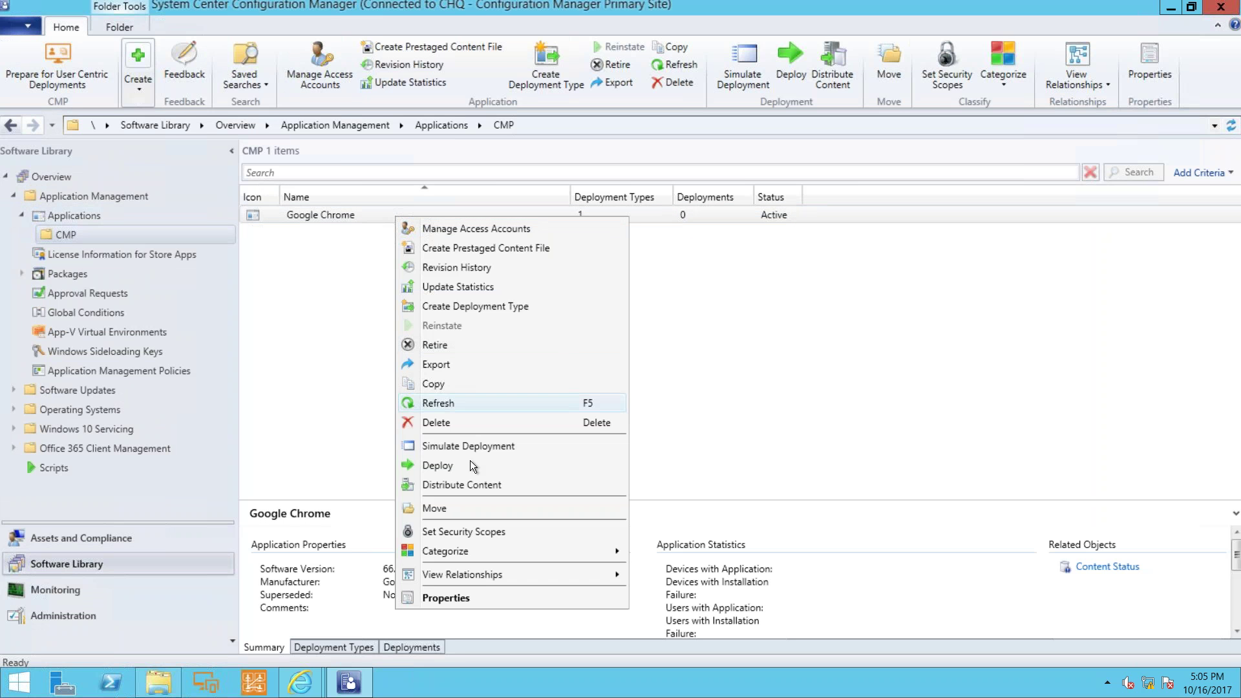
{"action": "left_click", "coordinate": [468, 591]}
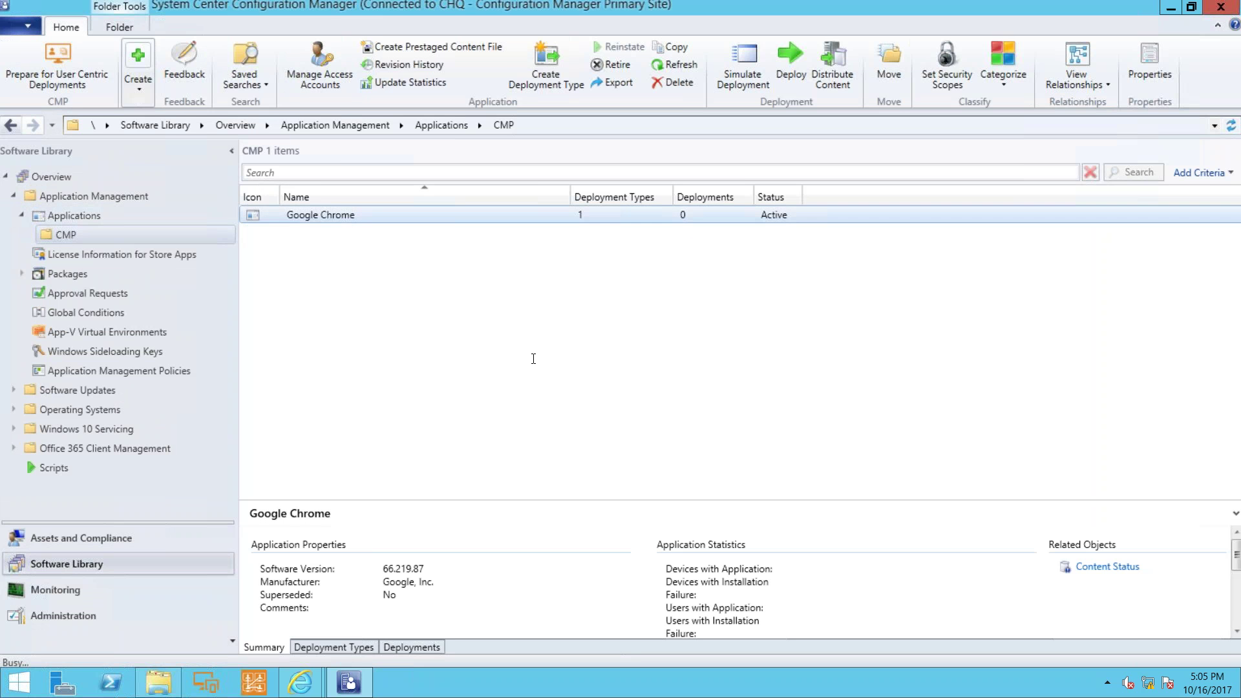
{"action": "left_click", "coordinate": [669, 161]}
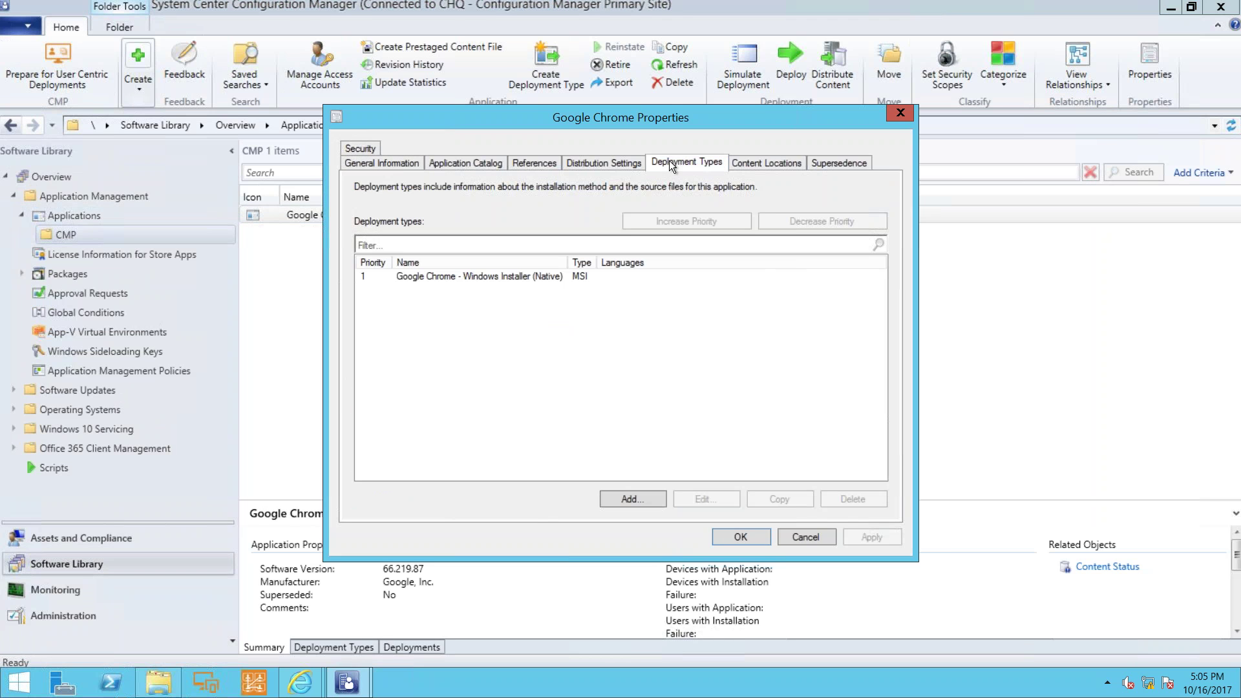
{"action": "double_click", "coordinate": [497, 281]}
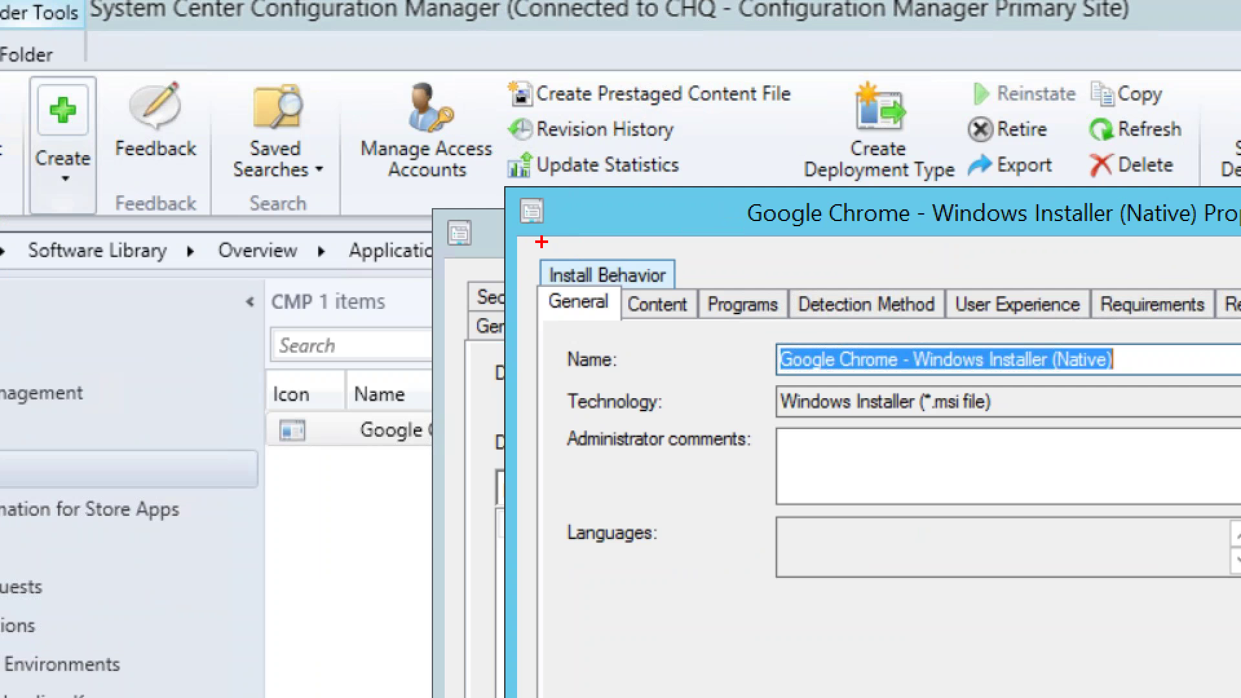
{"action": "mouse_move", "coordinate": [529, 235]}
{"action": "left_mouse_down"}
{"action": "mouse_move", "coordinate": [642, 321]}
{"action": "mouse_move", "coordinate": [674, 322]}
{"action": "left_mouse_up"}
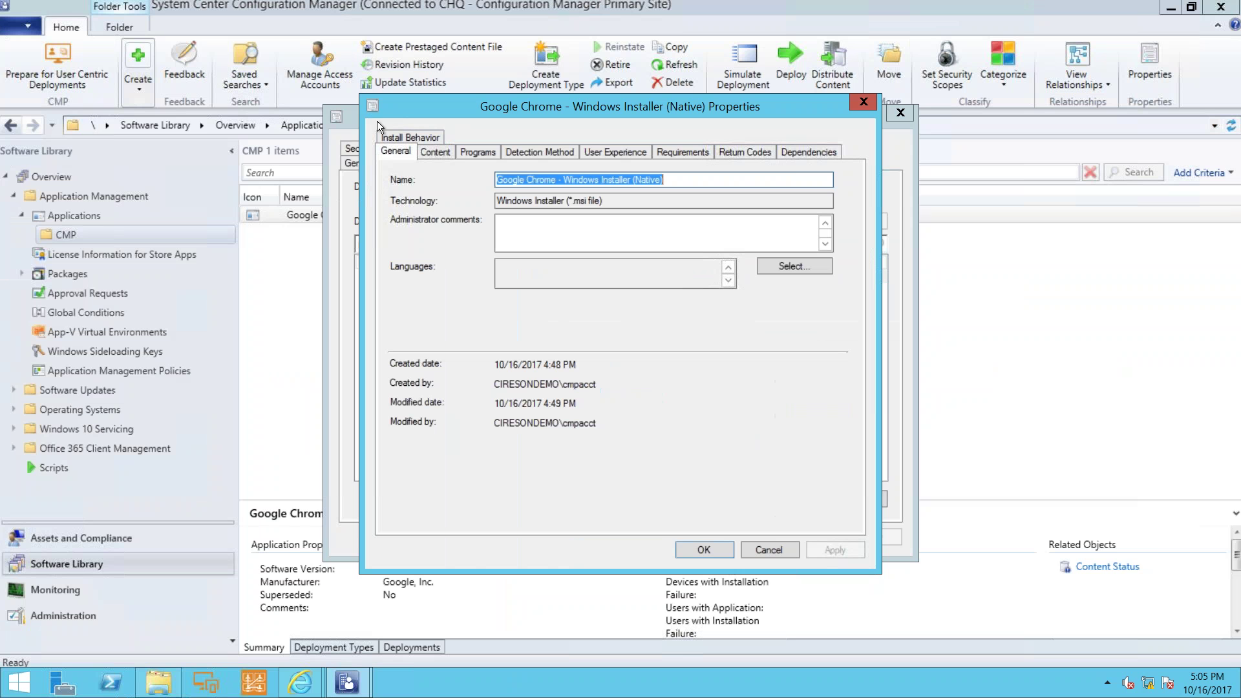
Step: Add iexplore.exe with display name 'Internet Explorer' under Install Behavior and save the deployment type
{"action": "left_click", "coordinate": [390, 134]}
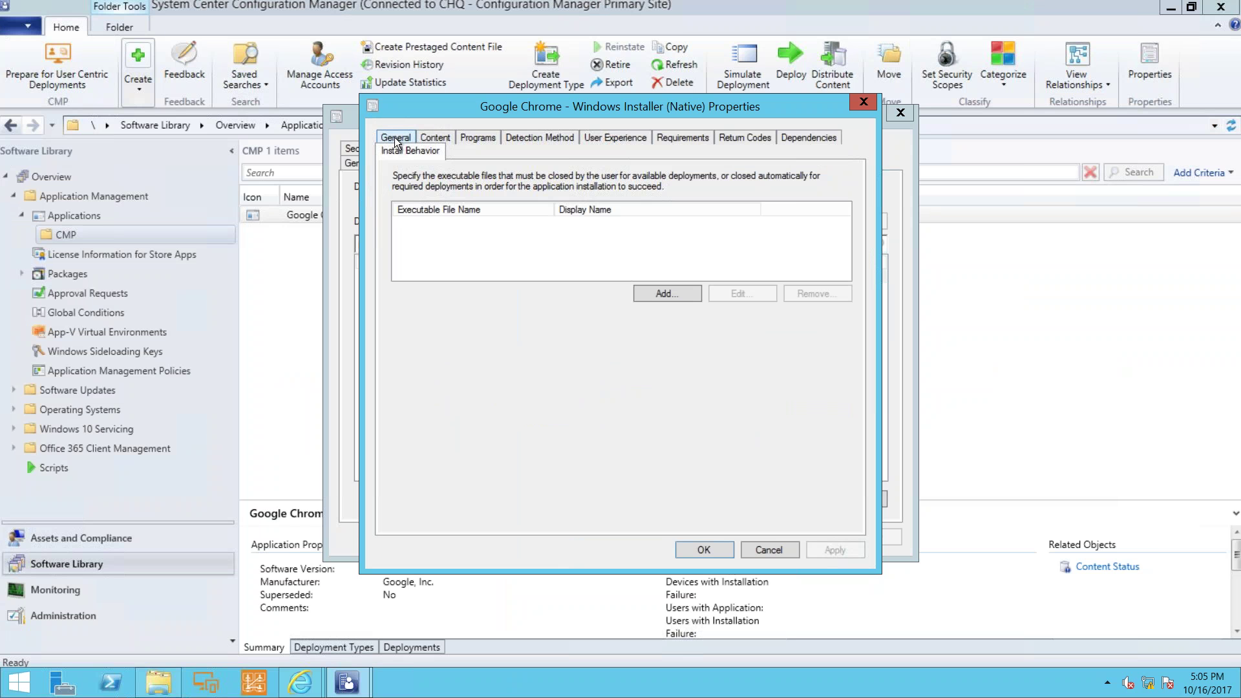
{"action": "left_click", "coordinate": [664, 295]}
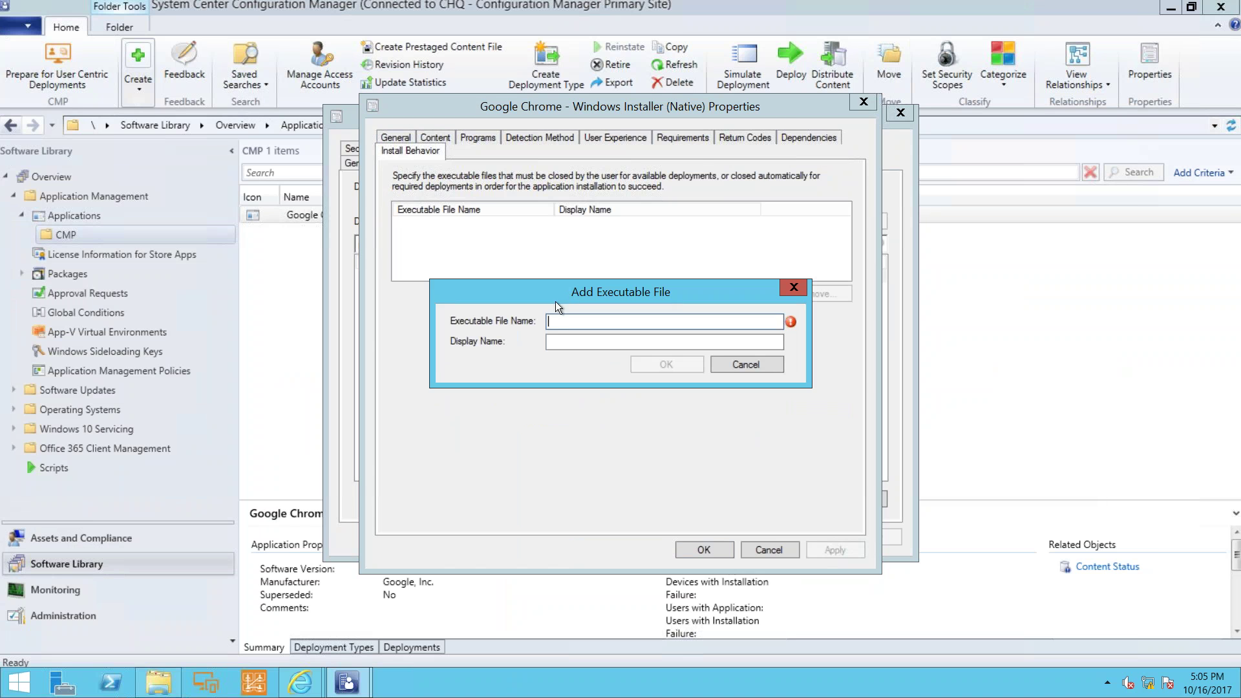
{"action": "type", "text": "iexplorelex"}
{"action": "key", "text": "BackSpace"}
{"action": "key", "text": "BackSpace"}
{"action": "key", "text": "BackSpace"}
{"action": "type", "text": ".exe"}
{"action": "key", "text": "Tab"}
{"action": "type", "text": "Internet Exlor"}
{"action": "key", "text": "BackSpace"}
{"action": "key", "text": "BackSpace"}
{"action": "key", "text": "BackSpace"}
{"action": "type", "text": "plorer"}
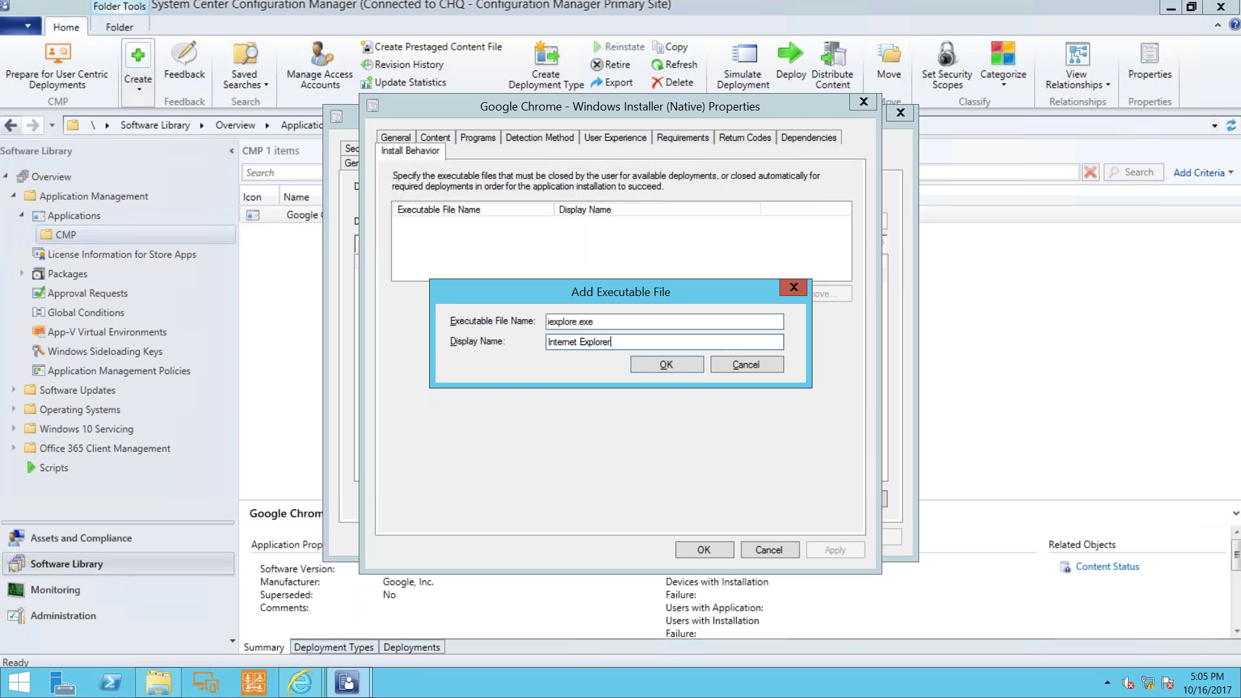
{"action": "left_click", "coordinate": [649, 367]}
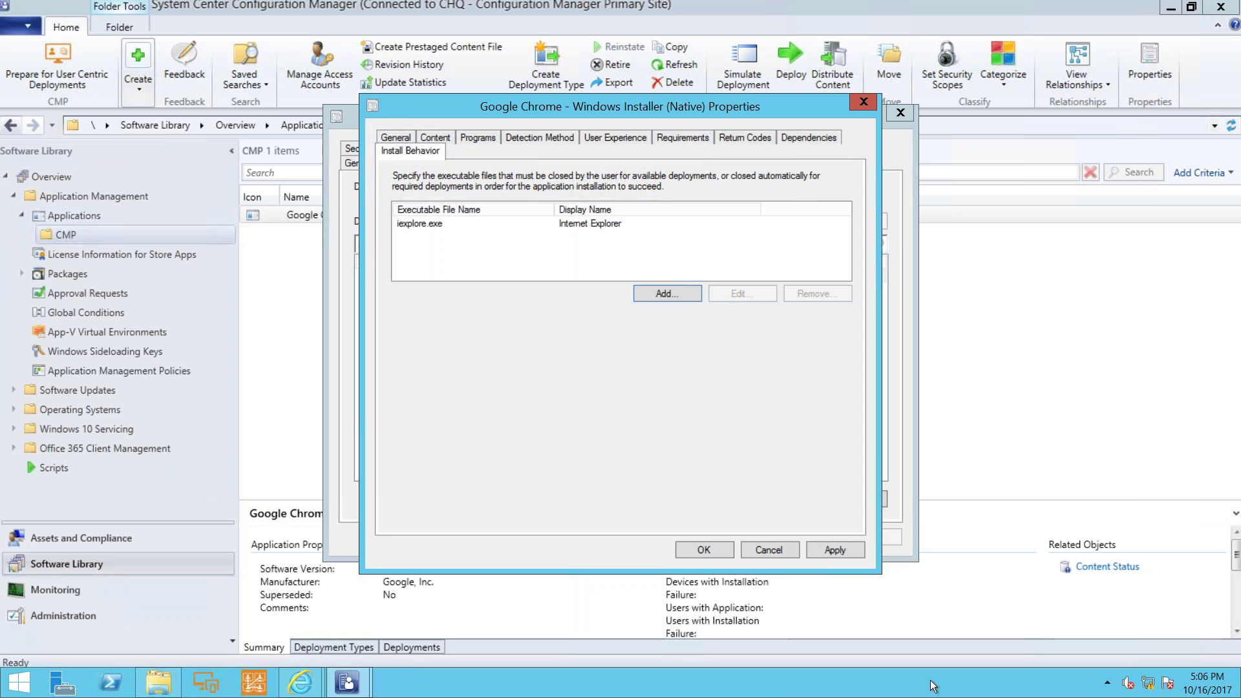
{"action": "left_click", "coordinate": [699, 547]}
Step: Save Chrome's properties, dismiss the Install for System error, toggle the task sequence option, then cancel
{"action": "left_click", "coordinate": [724, 540]}
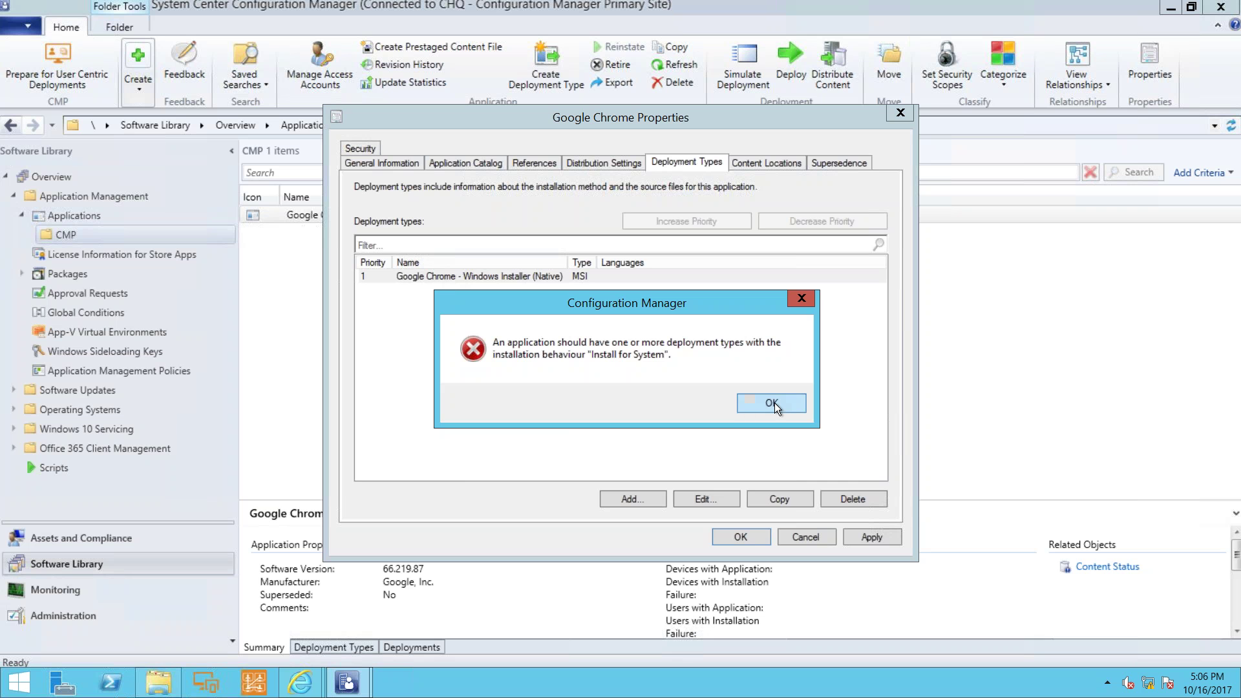
{"action": "left_click", "coordinate": [771, 403]}
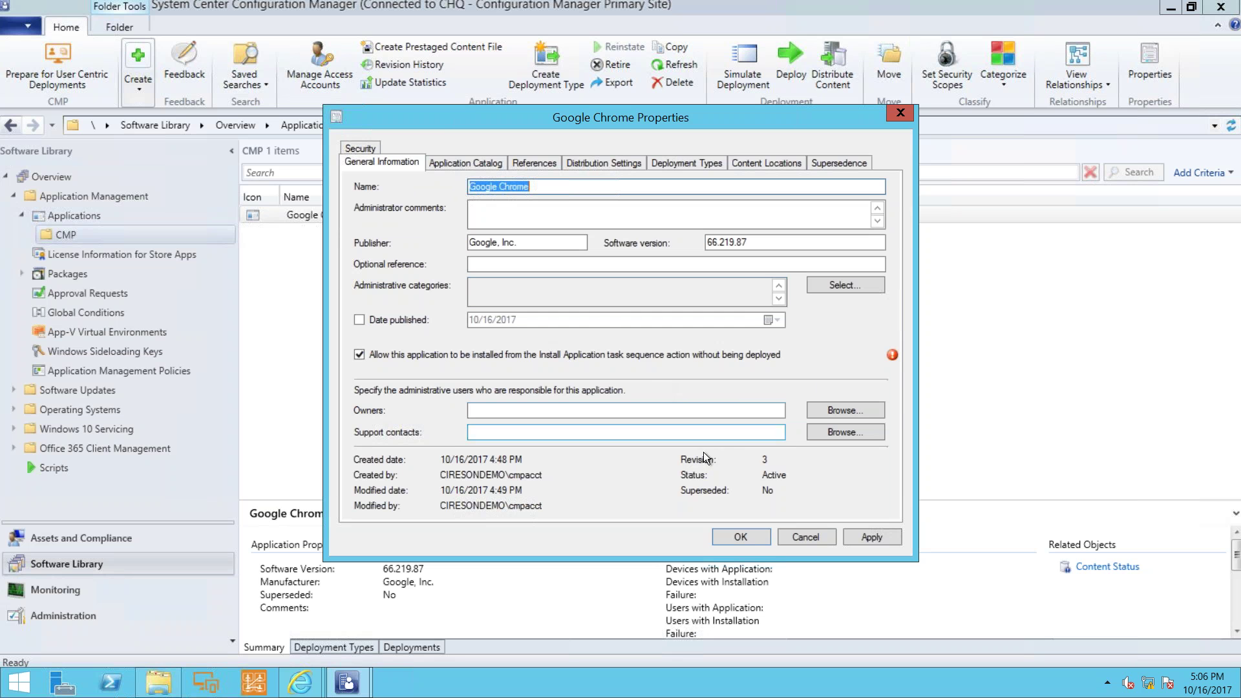
{"action": "left_click", "coordinate": [450, 354]}
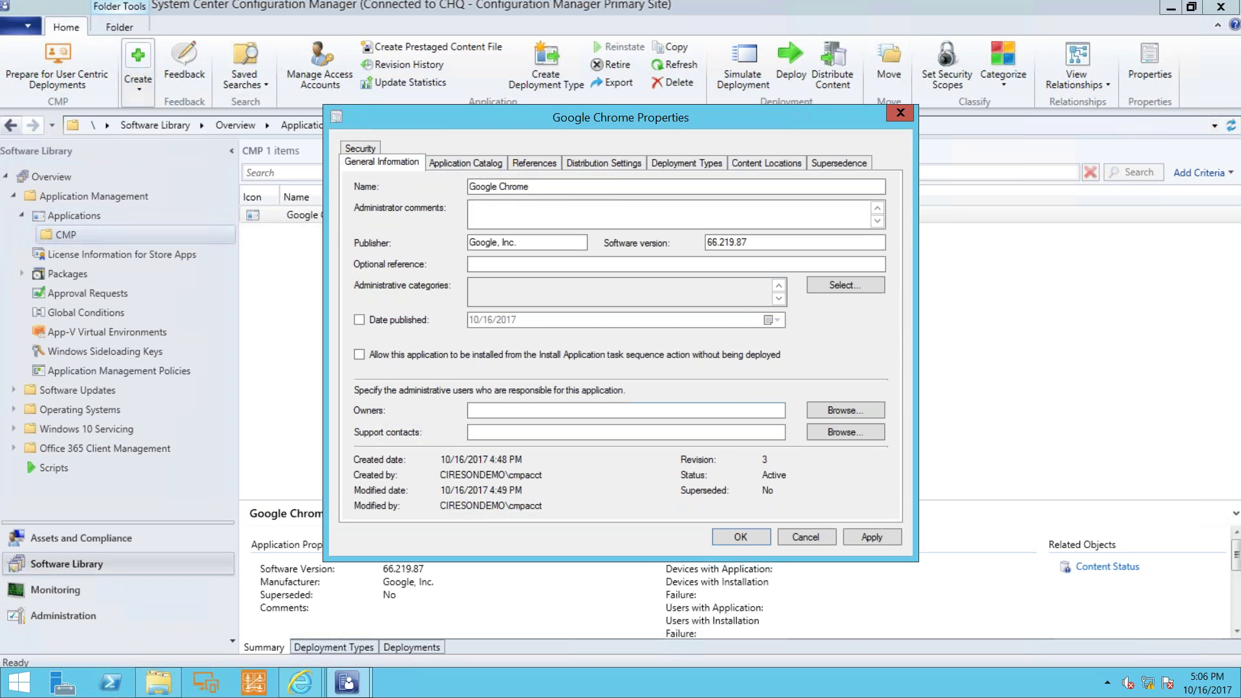
{"action": "left_click", "coordinate": [514, 356]}
{"action": "mouse_move", "coordinate": [892, 359]}
{"action": "left_click", "coordinate": [796, 535]}
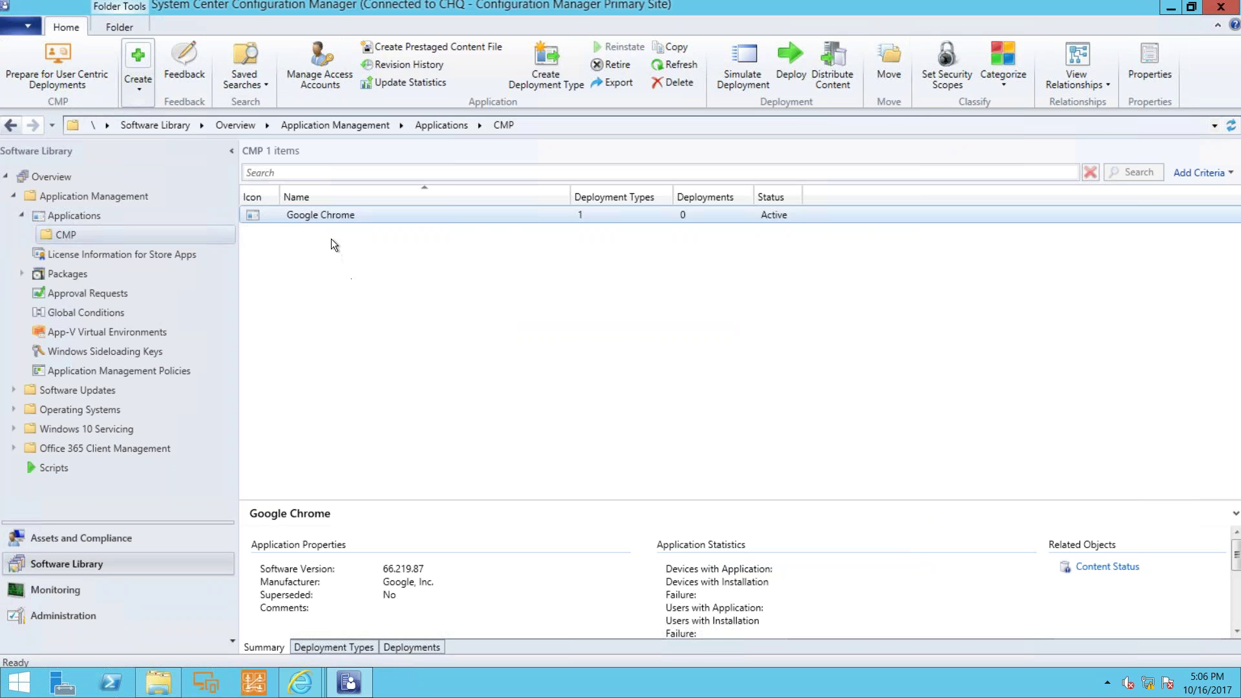
Step: Start deploying Google Chrome to the All Desktop and Server Clients device collection
{"action": "right_click", "coordinate": [332, 213]}
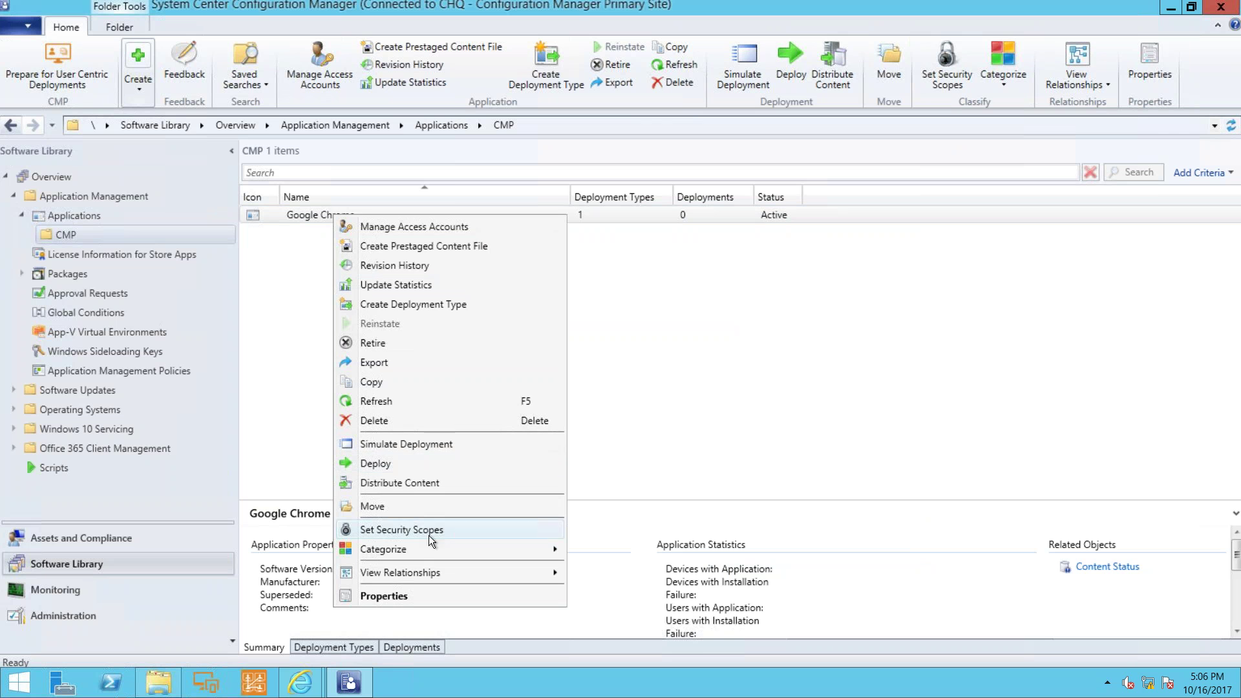
{"action": "left_click", "coordinate": [394, 463]}
{"action": "left_click", "coordinate": [839, 232]}
{"action": "left_click", "coordinate": [467, 179]}
{"action": "left_click", "coordinate": [447, 204]}
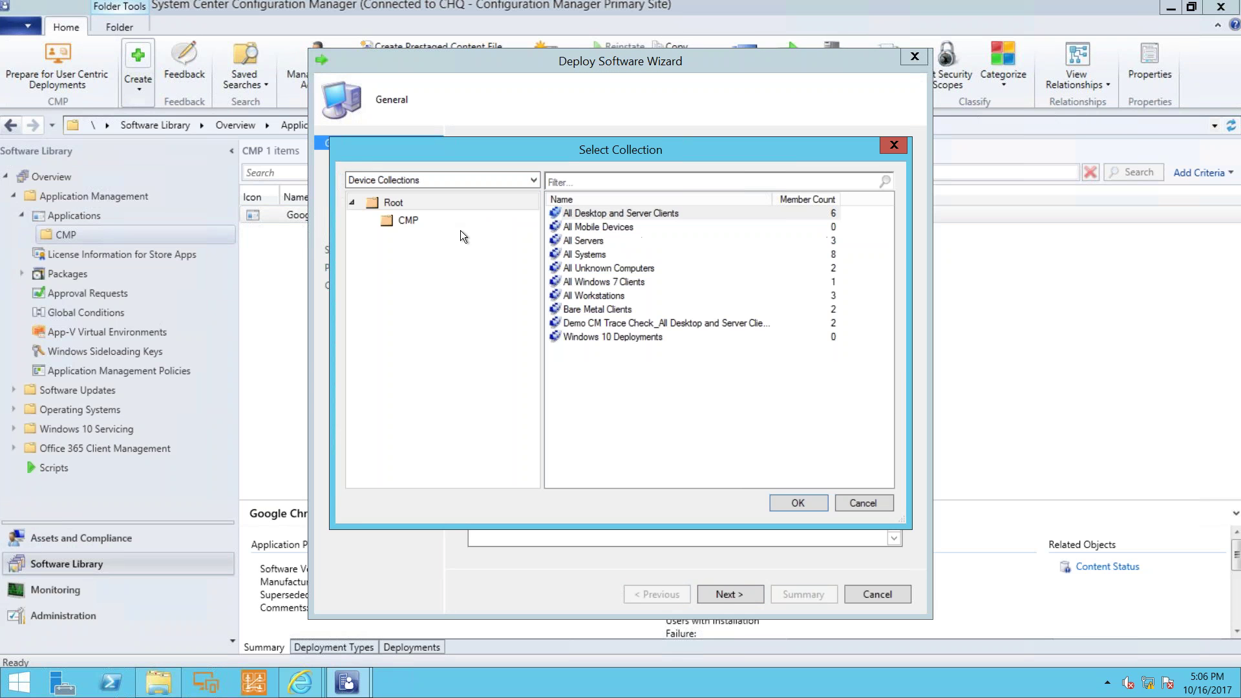
{"action": "left_click", "coordinate": [588, 217]}
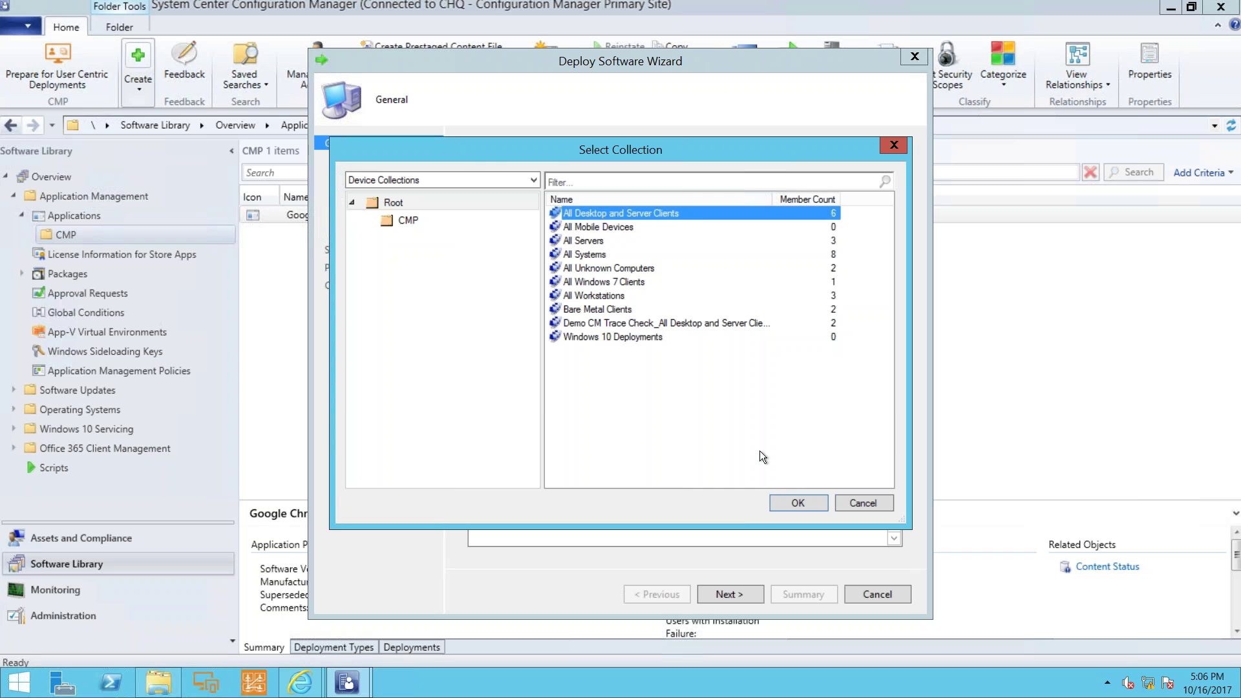
{"action": "left_click", "coordinate": [797, 503]}
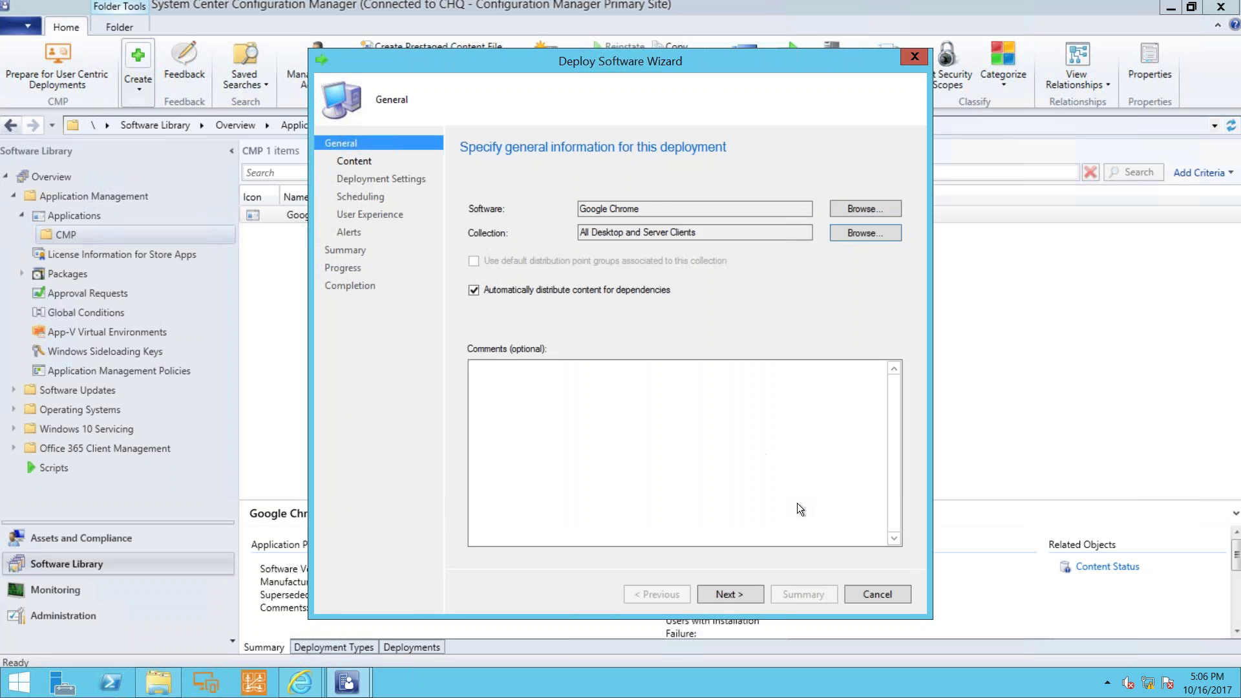
{"action": "left_click", "coordinate": [715, 595]}
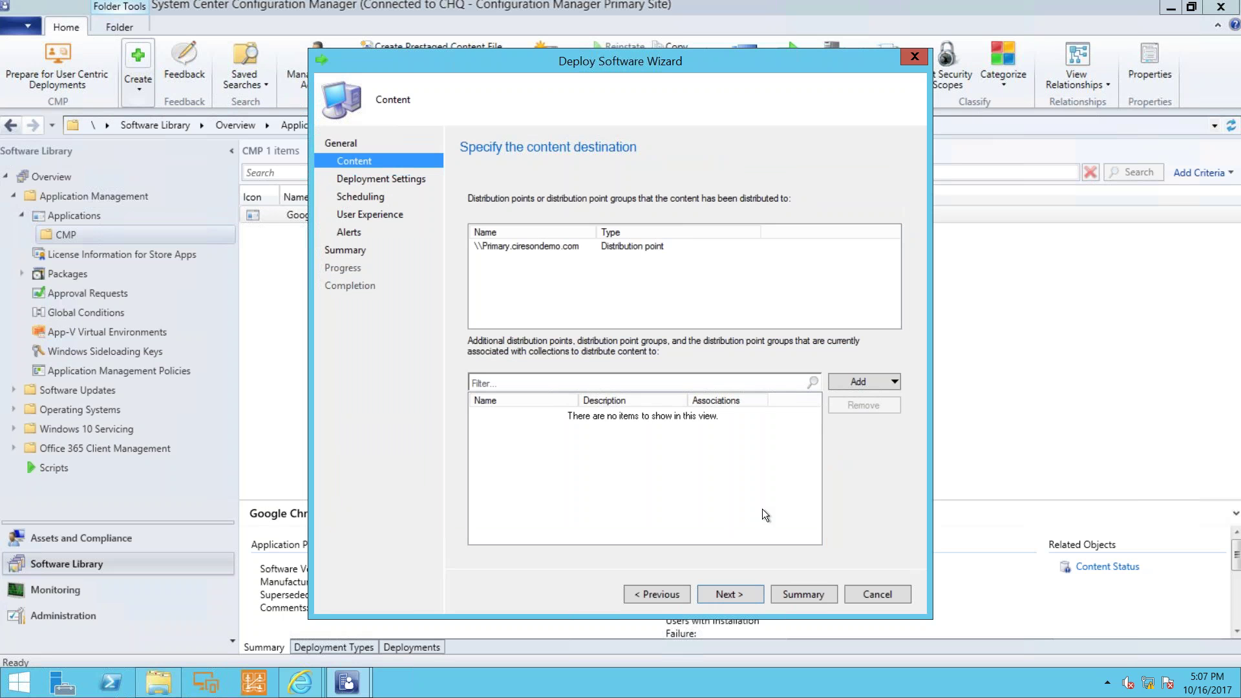
Step: Add an individual distribution point for the deployment's content
{"action": "left_click", "coordinate": [880, 380]}
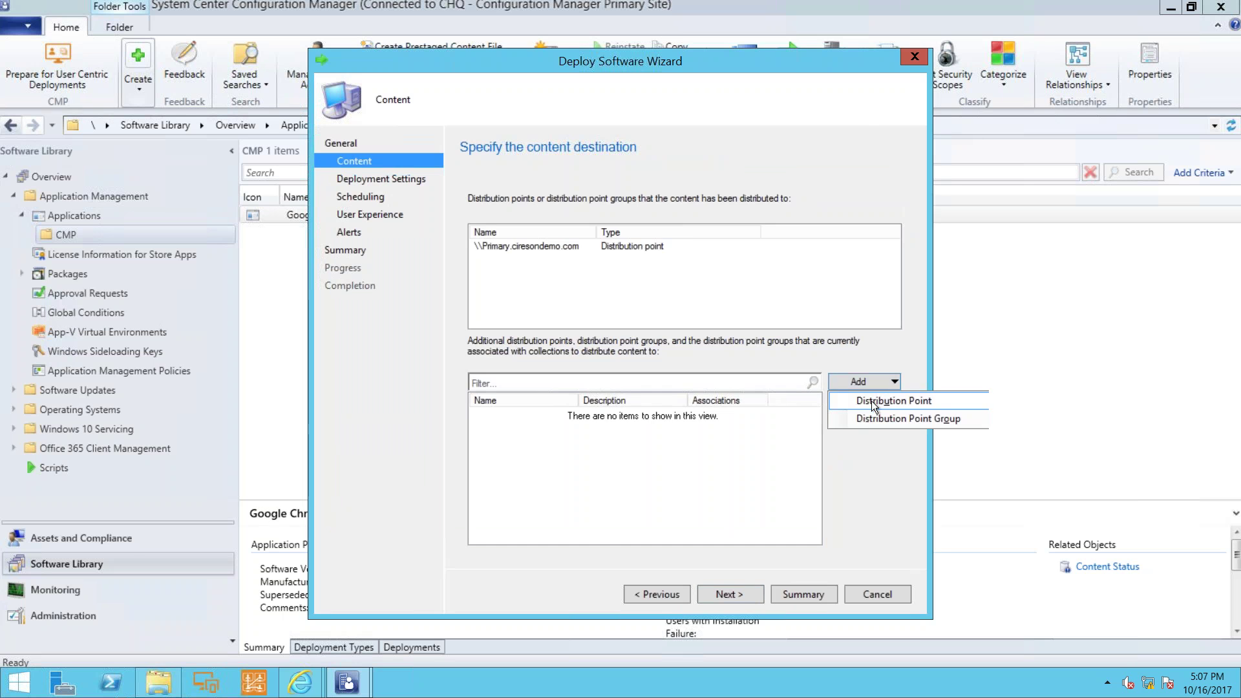
{"action": "left_click", "coordinate": [873, 400]}
{"action": "left_click", "coordinate": [405, 269]}
{"action": "left_click", "coordinate": [730, 559]}
{"action": "left_click", "coordinate": [728, 593]}
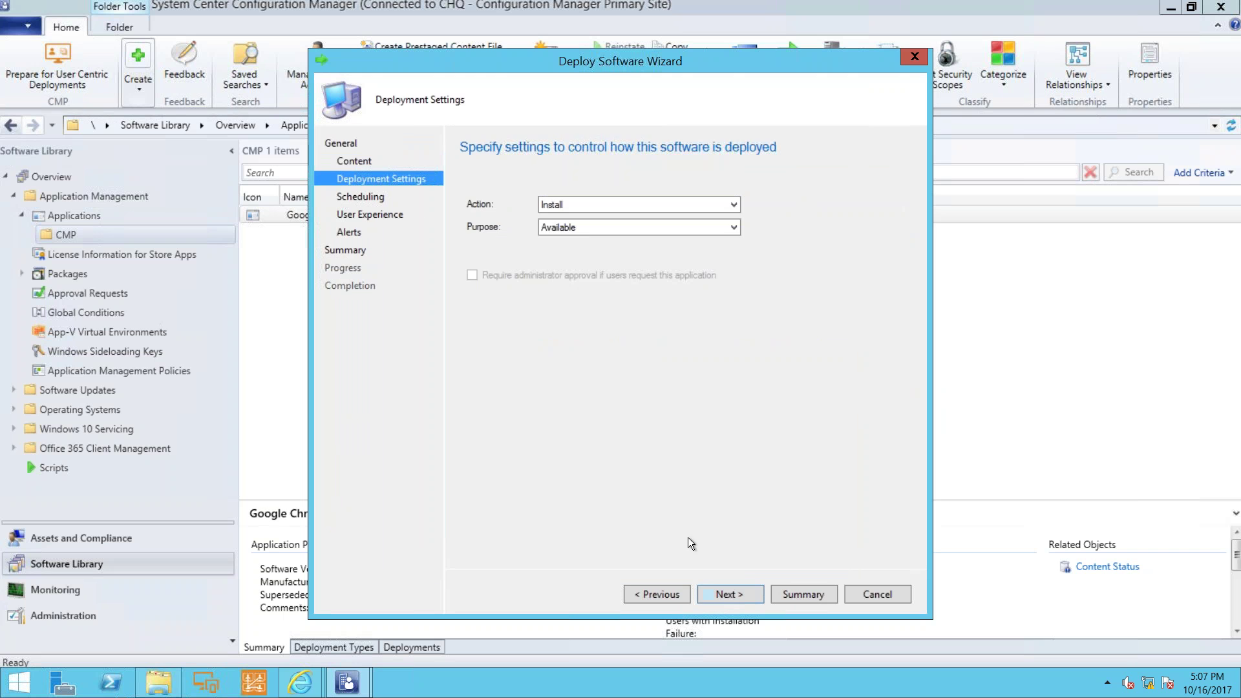
Step: Set the purpose to Required, advance to User Experience, then cancel the wizard
{"action": "left_click", "coordinate": [581, 221]}
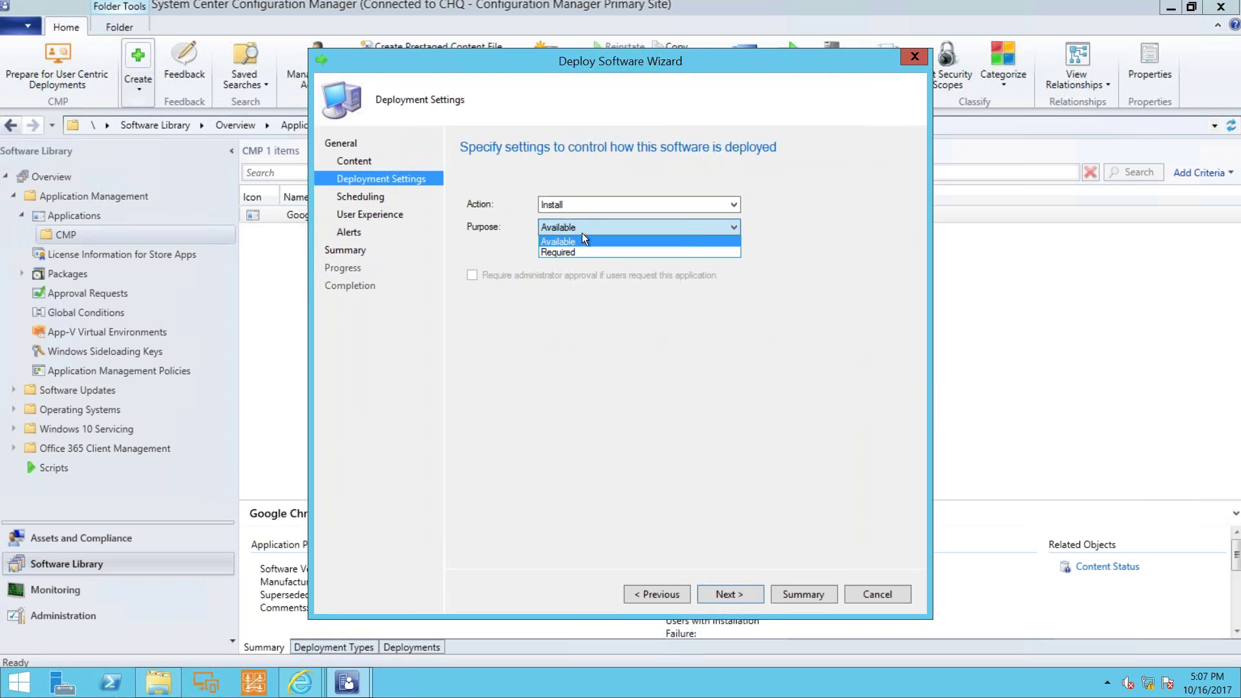
{"action": "left_click", "coordinate": [583, 253]}
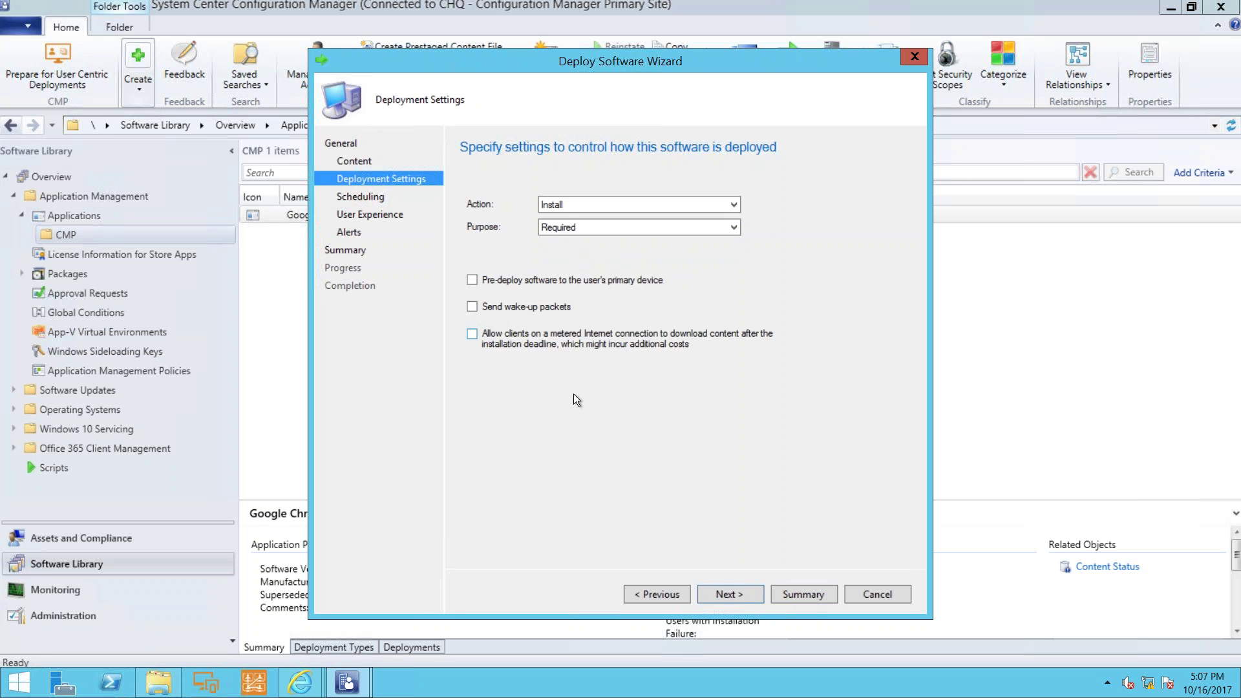
{"action": "left_click", "coordinate": [724, 592]}
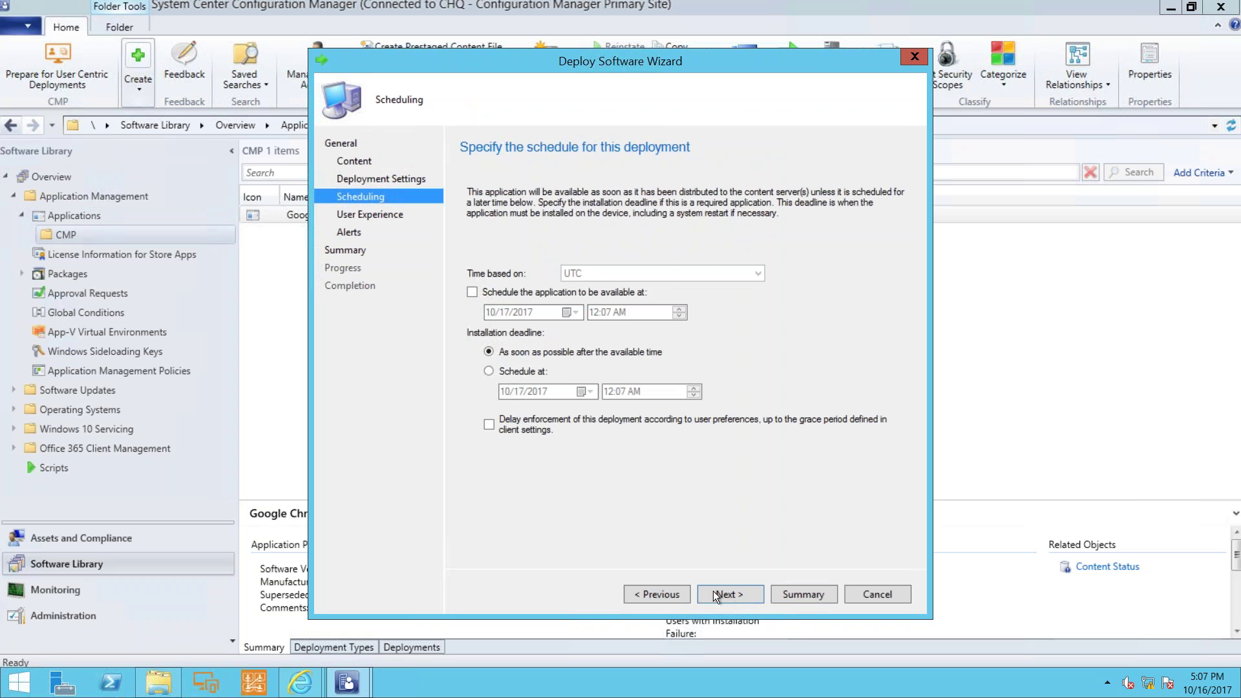
{"action": "left_click", "coordinate": [716, 592]}
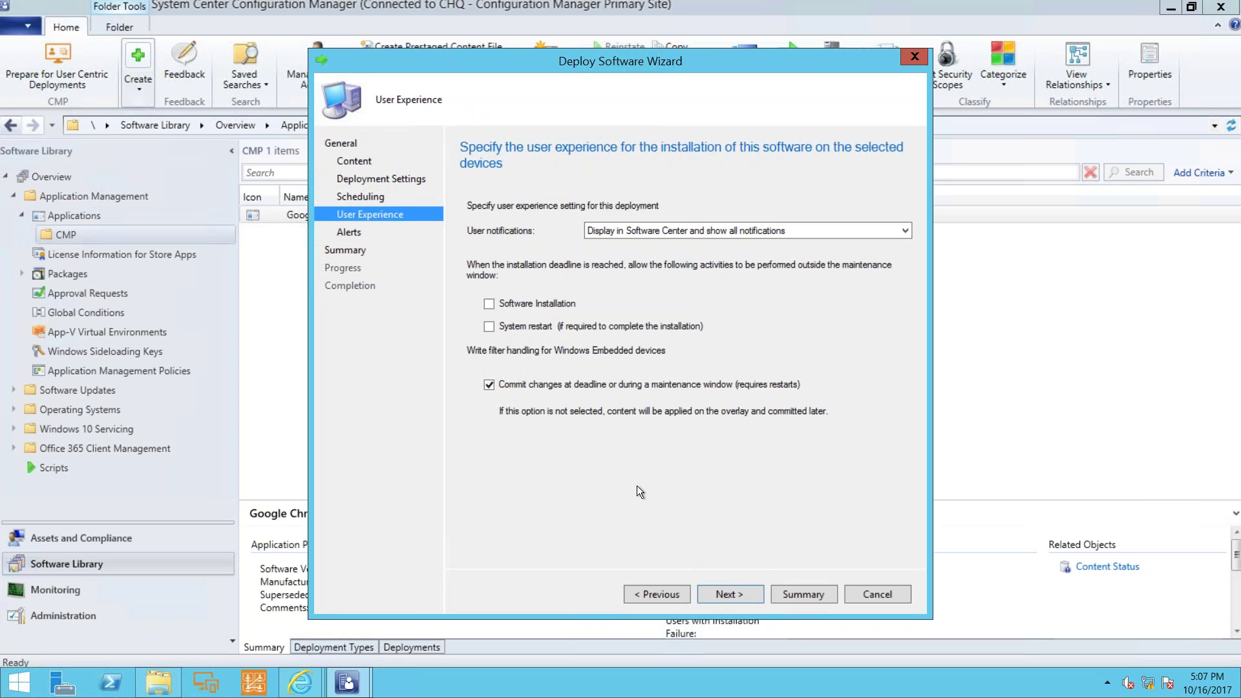
{"action": "left_click", "coordinate": [634, 232]}
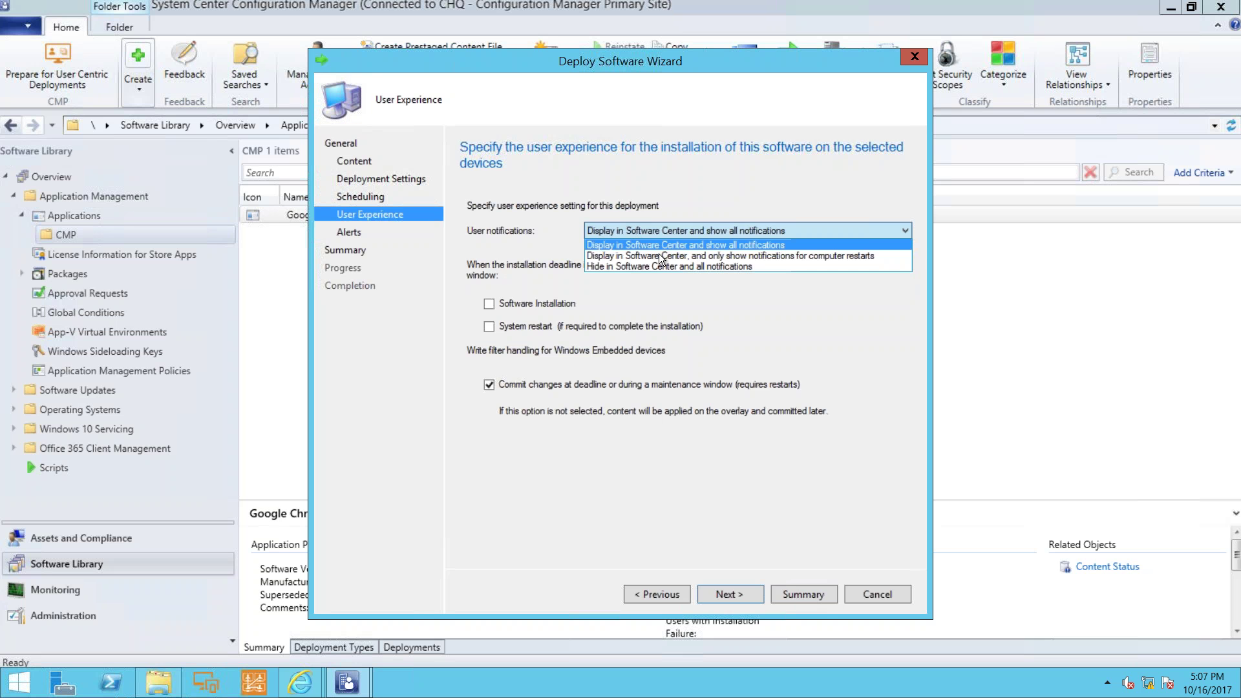
{"action": "left_click", "coordinate": [874, 587]}
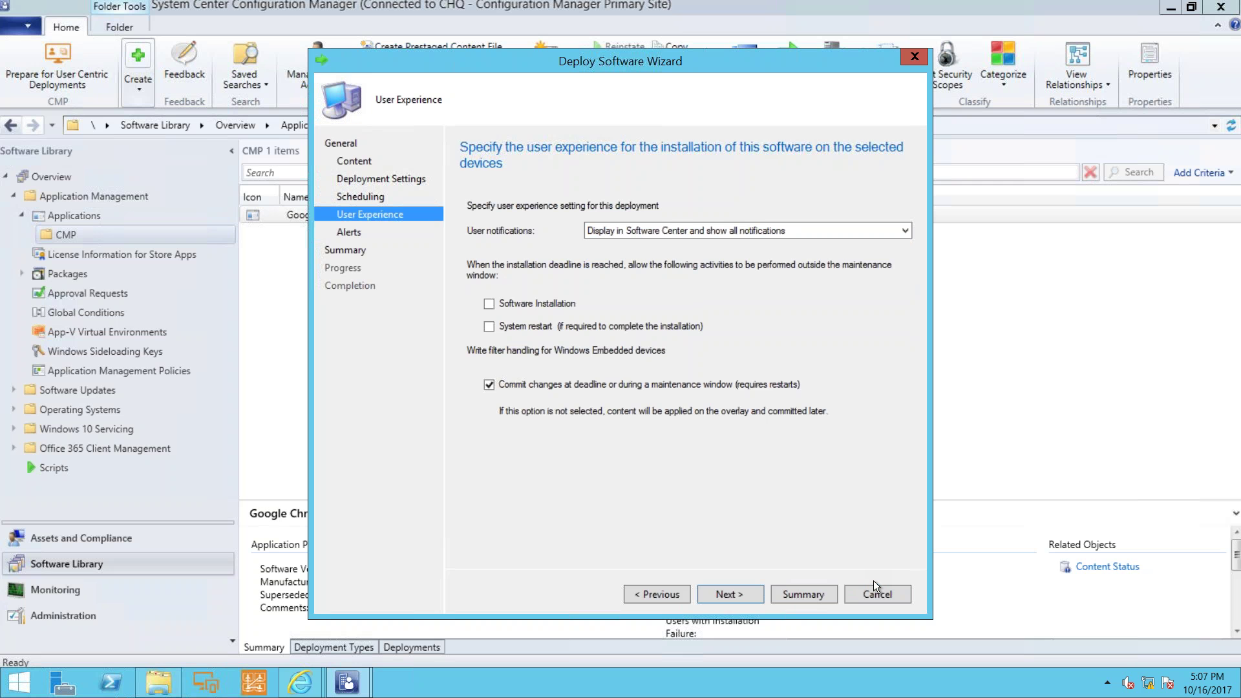
{"action": "left_click", "coordinate": [890, 589]}
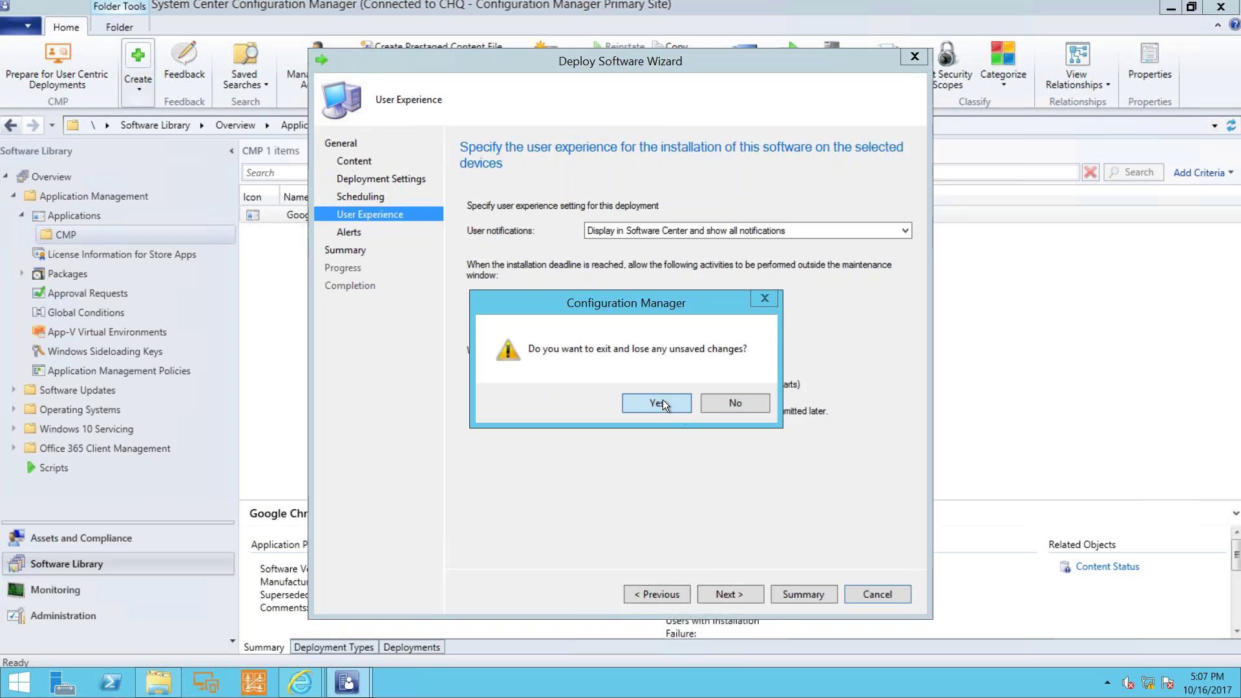
Step: Confirm exiting the Deploy Software Wizard, discarding the unsaved Chrome deployment
{"action": "left_click", "coordinate": [659, 403]}
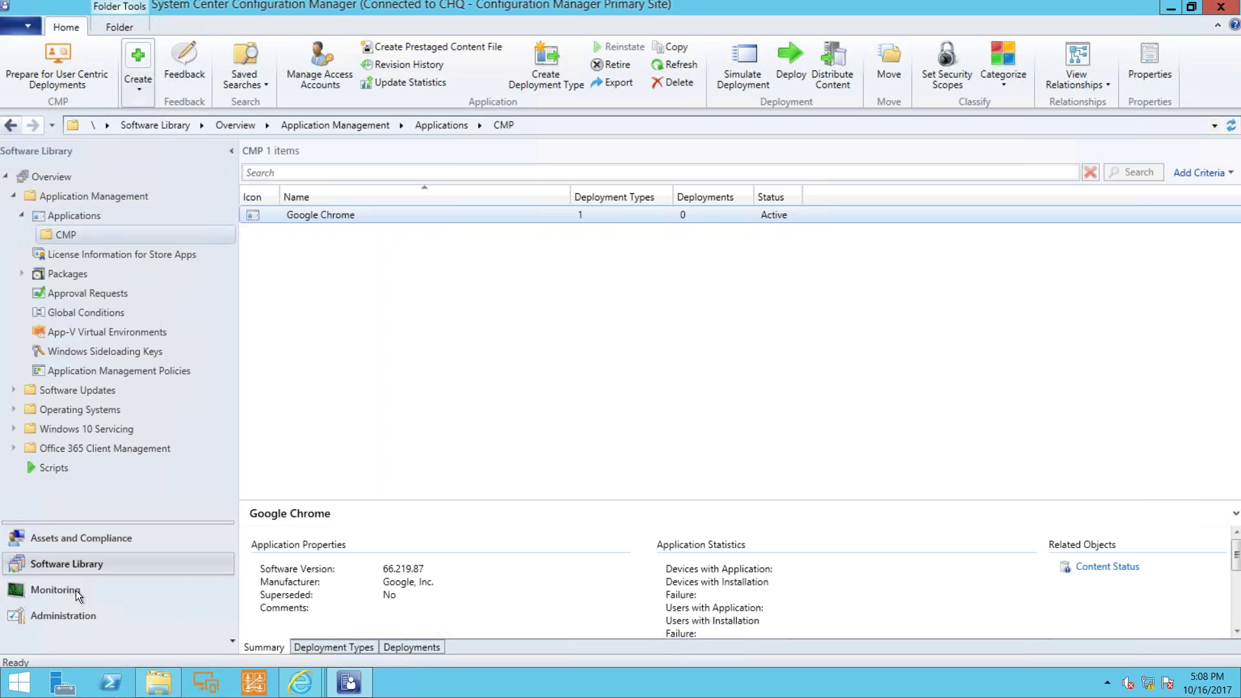
Step: Check that 'Install Behavior for applications' is On, widen its Description column, and return to Software Library
{"action": "left_click", "coordinate": [87, 611]}
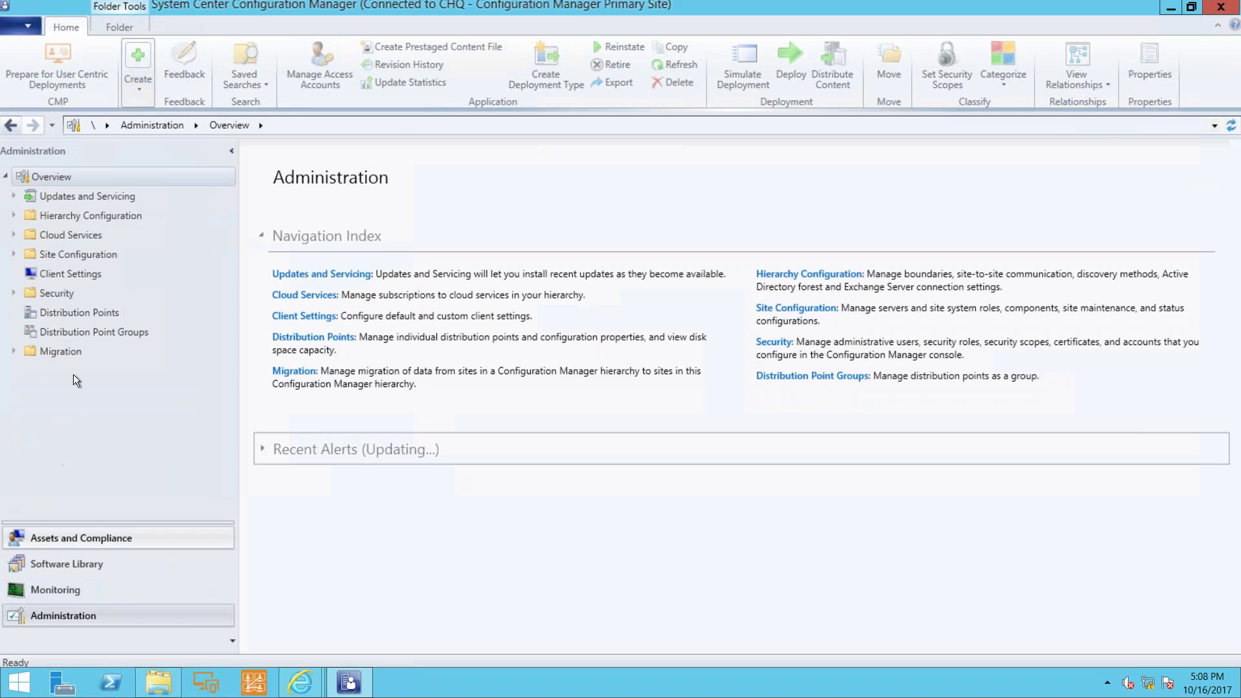
{"action": "left_click", "coordinate": [11, 195]}
{"action": "left_click", "coordinate": [48, 216]}
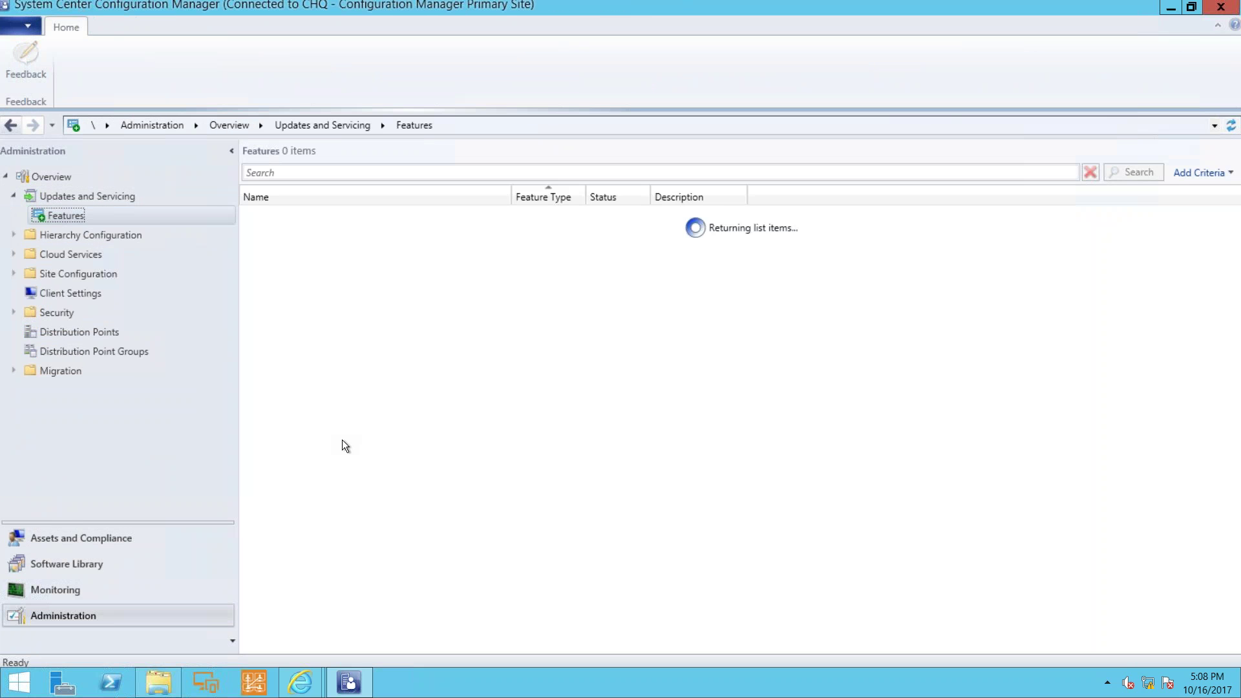
{"action": "left_click", "coordinate": [339, 517]}
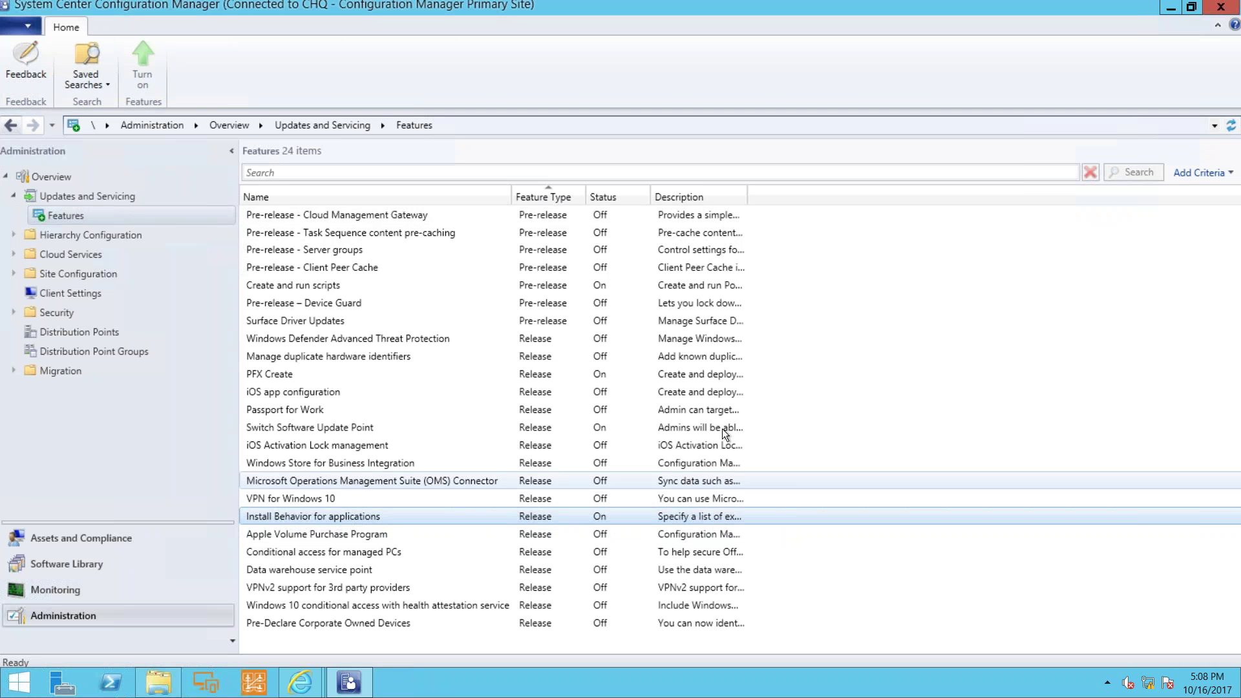
{"action": "left_click_drag", "start_coordinate": [750, 195], "coordinate": [879, 198]}
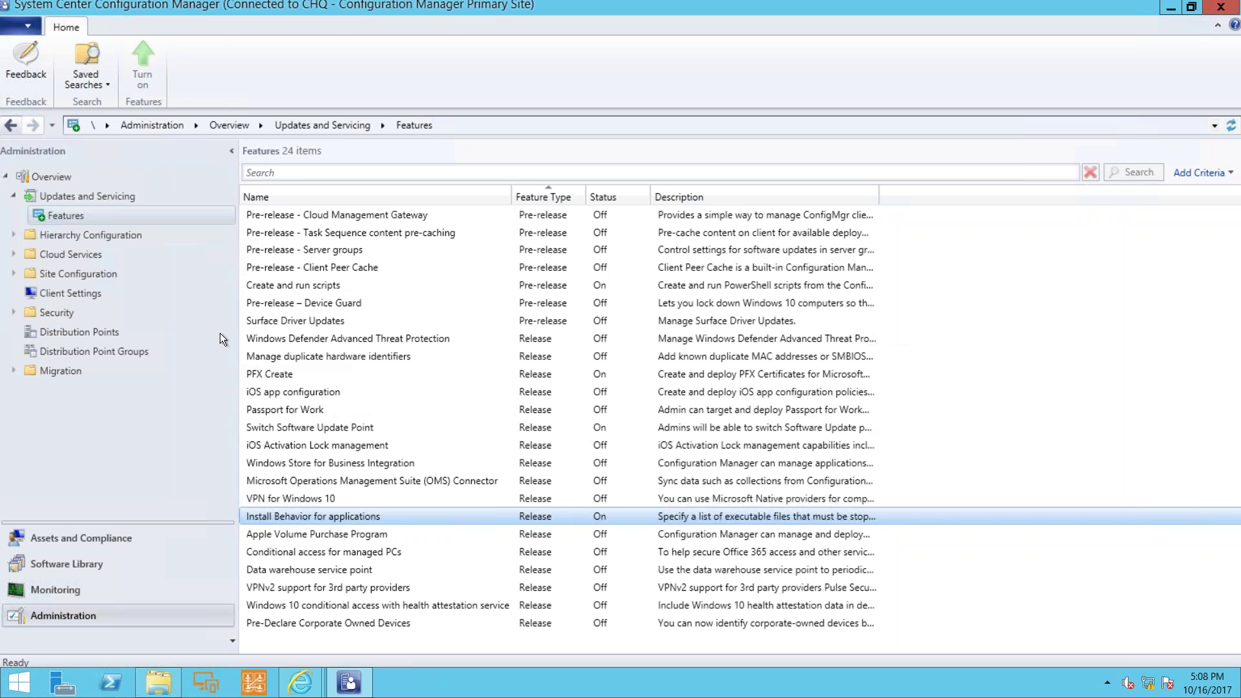
{"action": "left_click", "coordinate": [68, 559]}
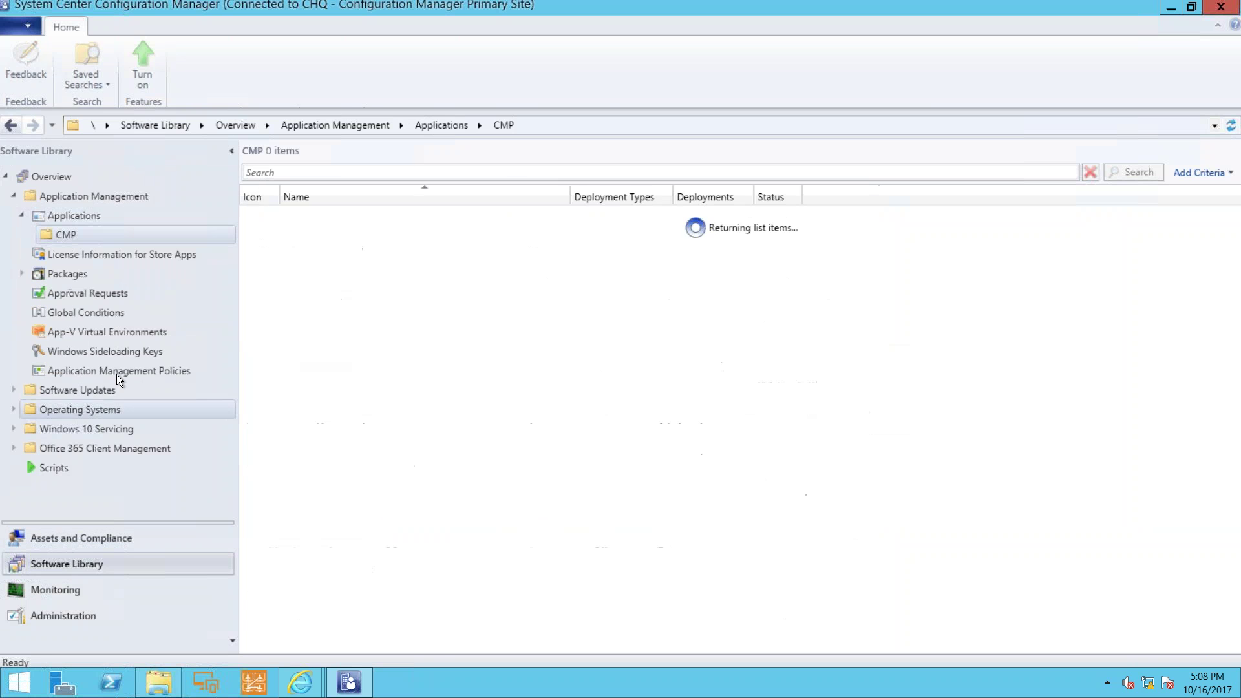
Step: Open Google Chrome's properties and edit its Windows Installer (Native) deployment type
{"action": "left_click", "coordinate": [331, 215]}
{"action": "right_click", "coordinate": [332, 214]}
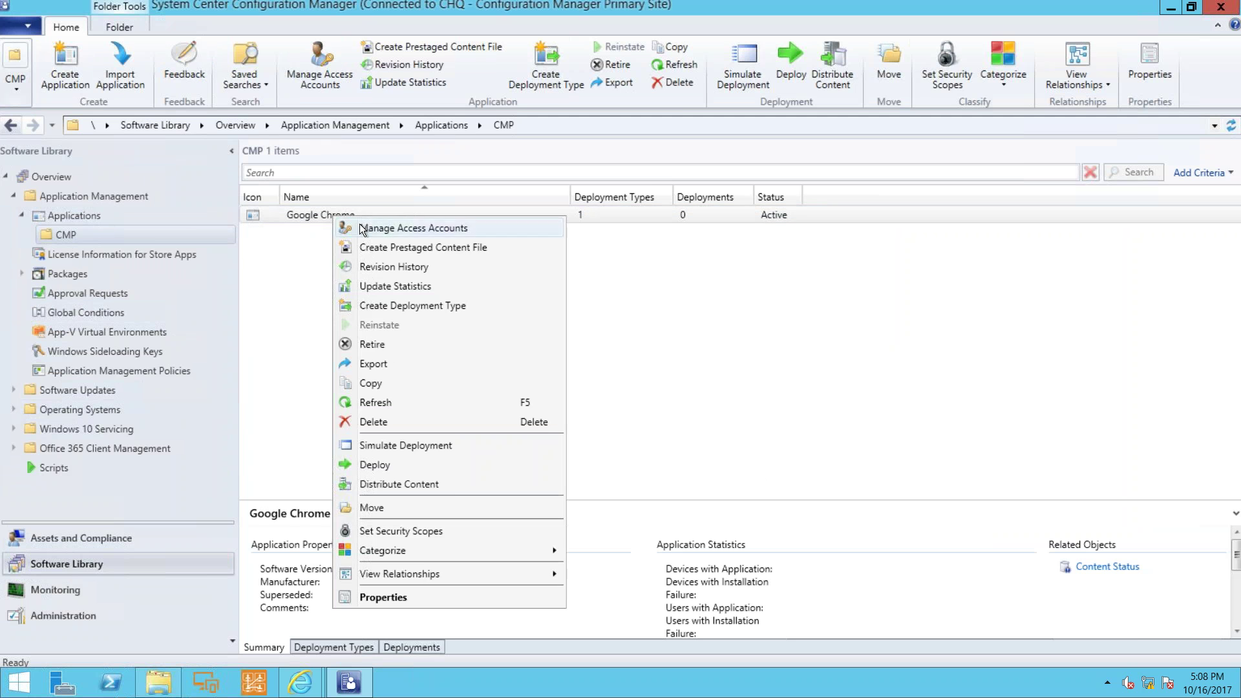
{"action": "left_click", "coordinate": [417, 592]}
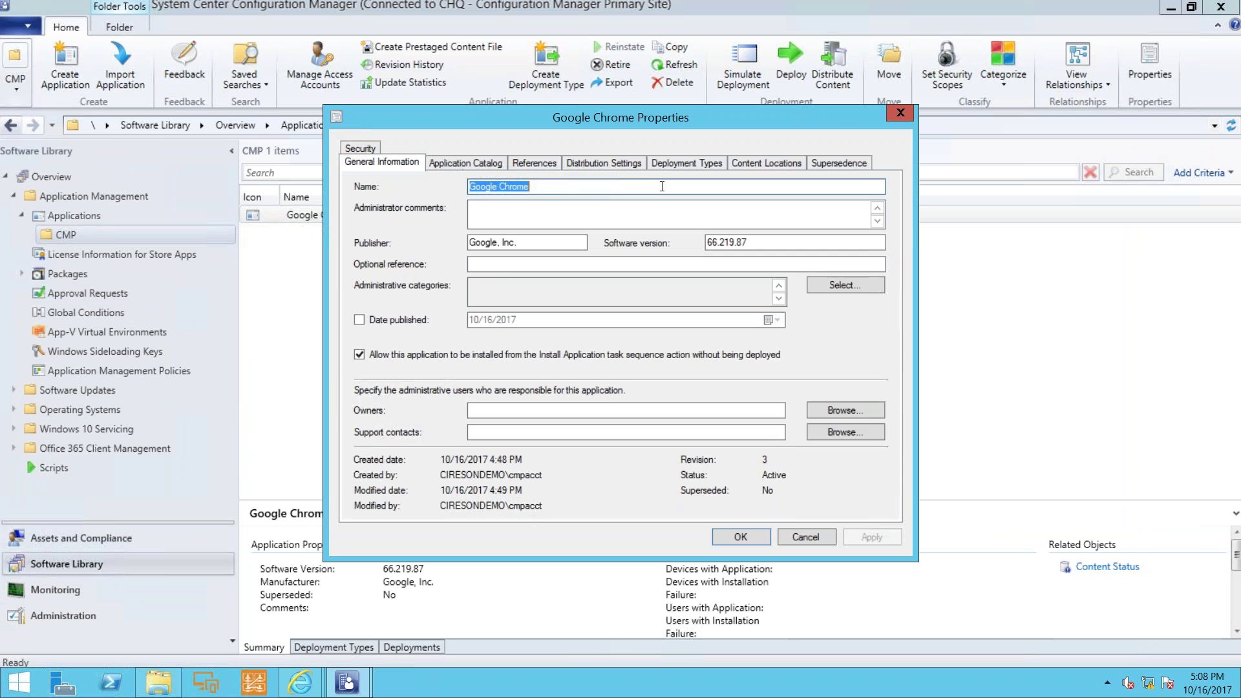
{"action": "left_click", "coordinate": [668, 165]}
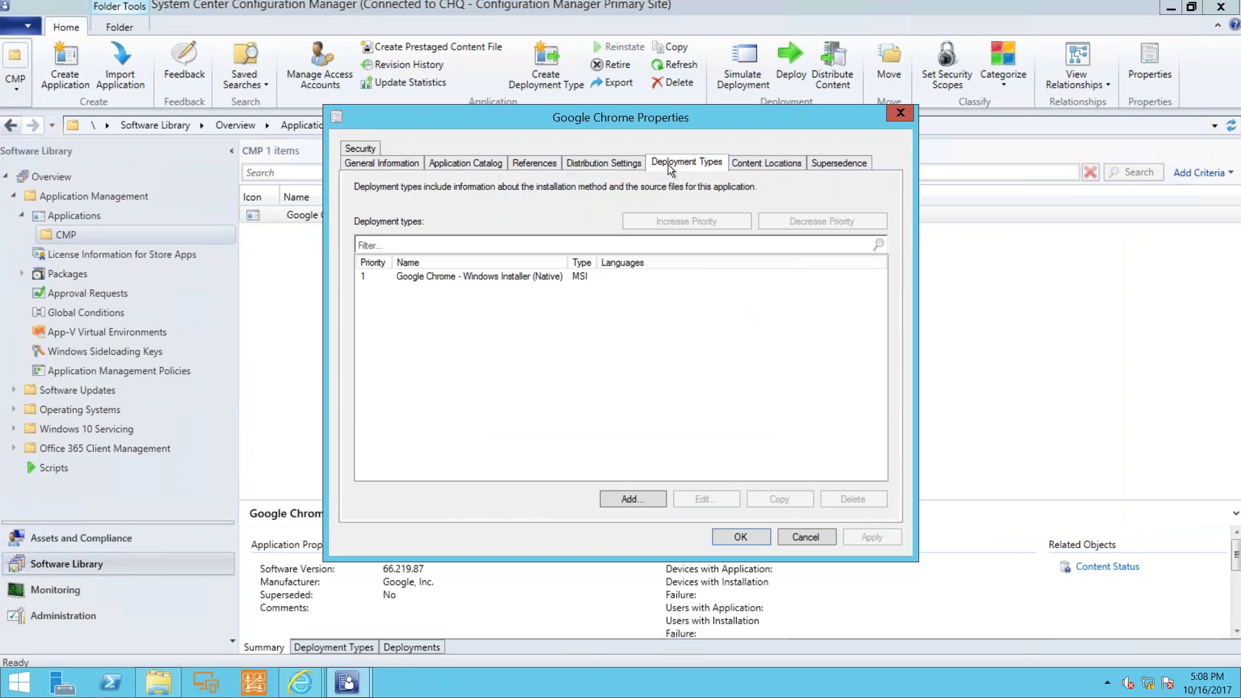
{"action": "left_click", "coordinate": [537, 279]}
{"action": "left_click", "coordinate": [687, 502]}
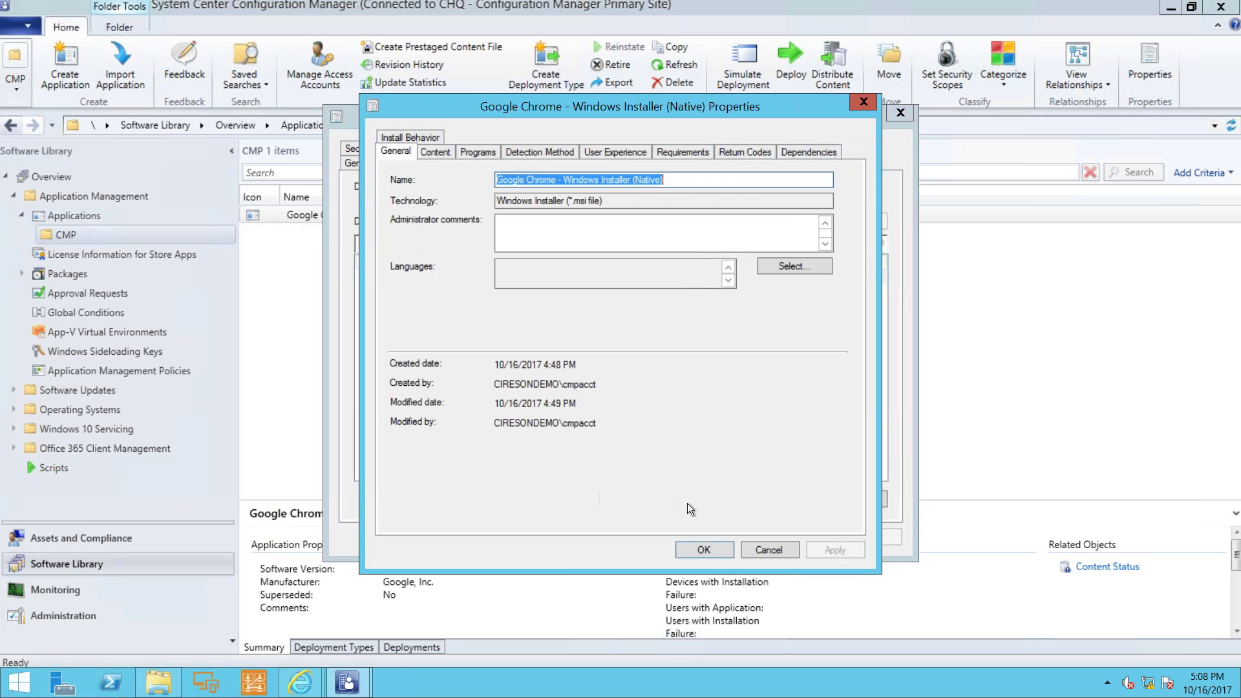